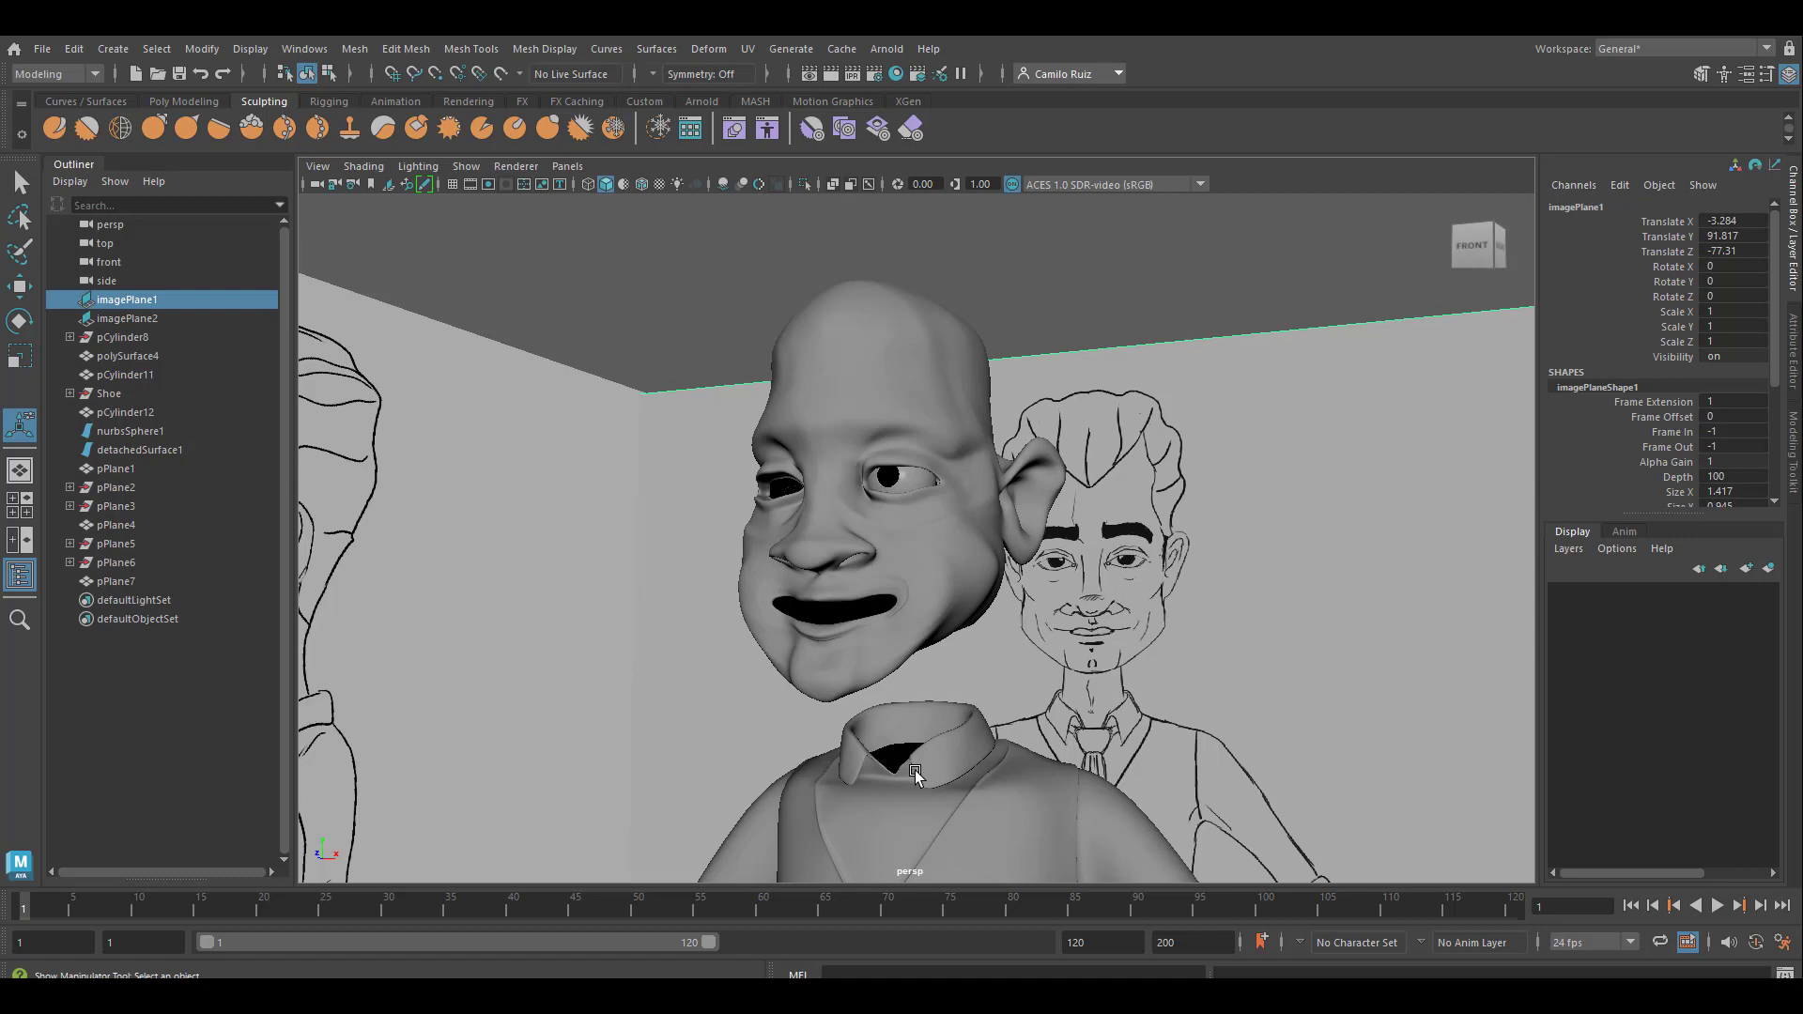
# Create a polygon cylinder and raise it to a Translate Y of 133.295, between the head and the shirt collar
pyautogui.click(183, 101)
pyautogui.click(120, 129)
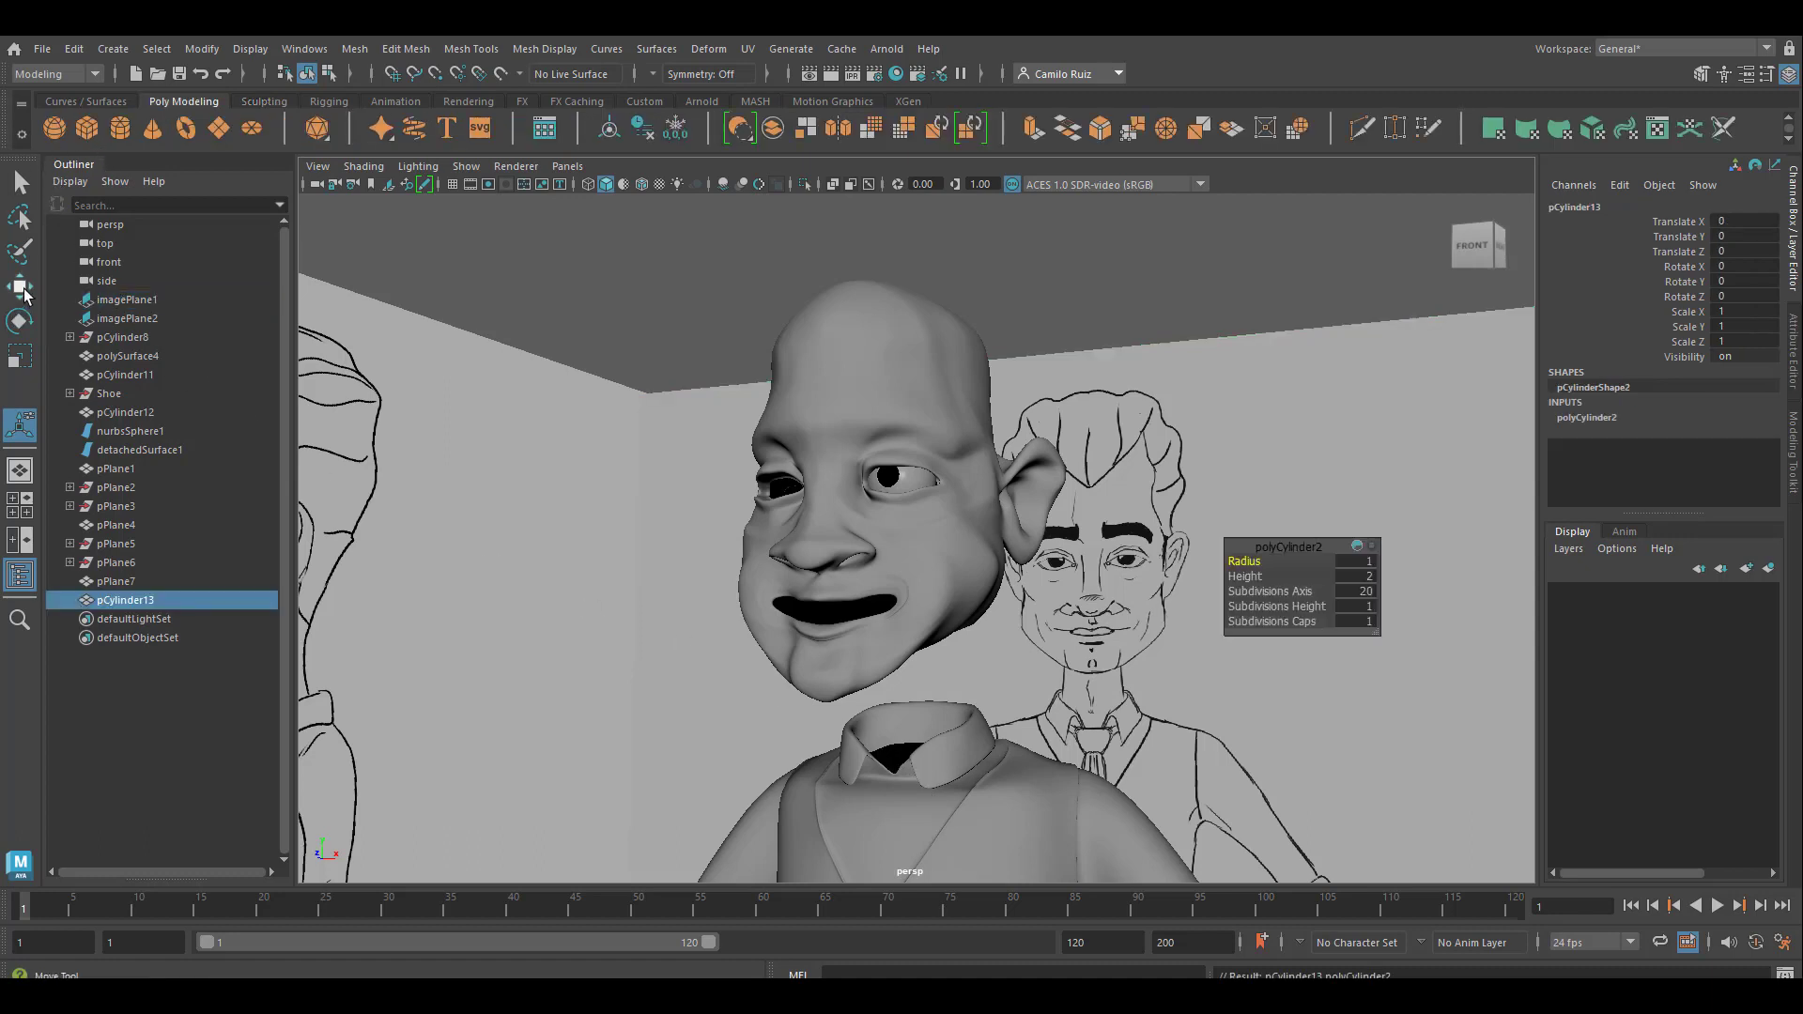
pyautogui.click(20, 287)
pyautogui.scroll(-5, 1020, 620)
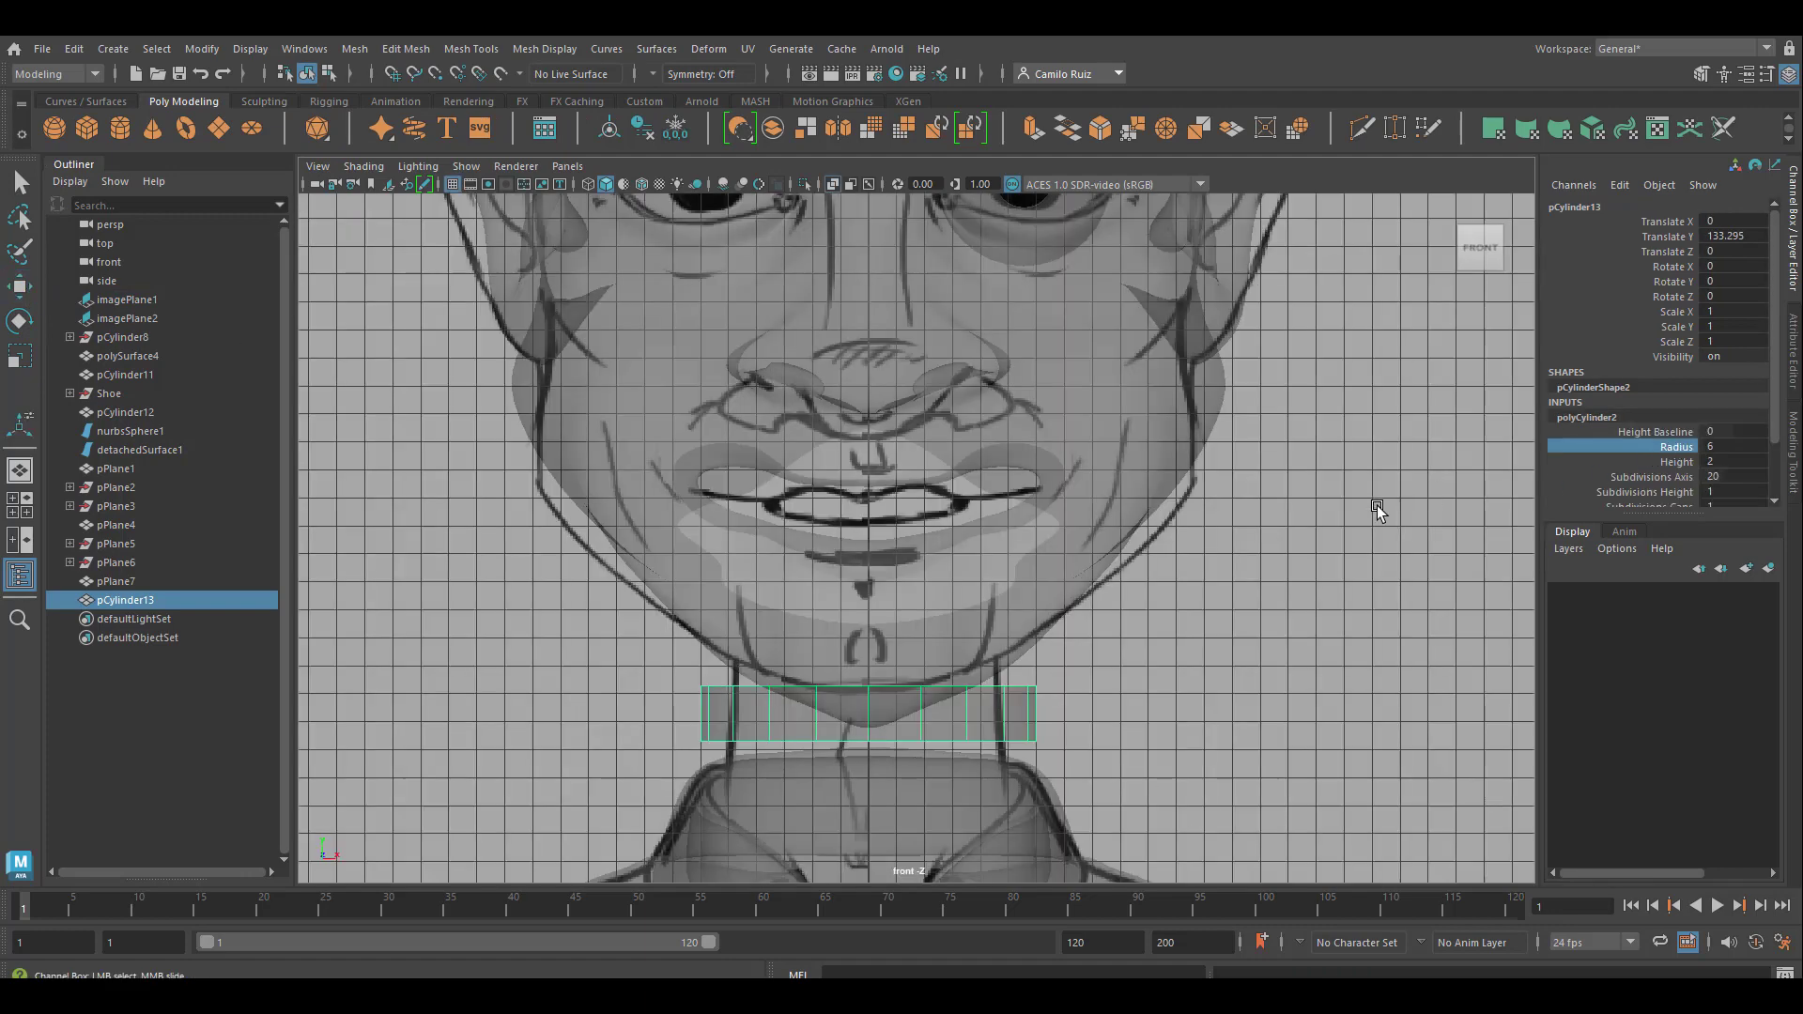
# Set the neck cylinder's radius to 5.1 and its height to 17.1 to match the front reference drawing
pyautogui.moveTo(1377, 510); pyautogui.dragTo(1369, 506, button='middle')
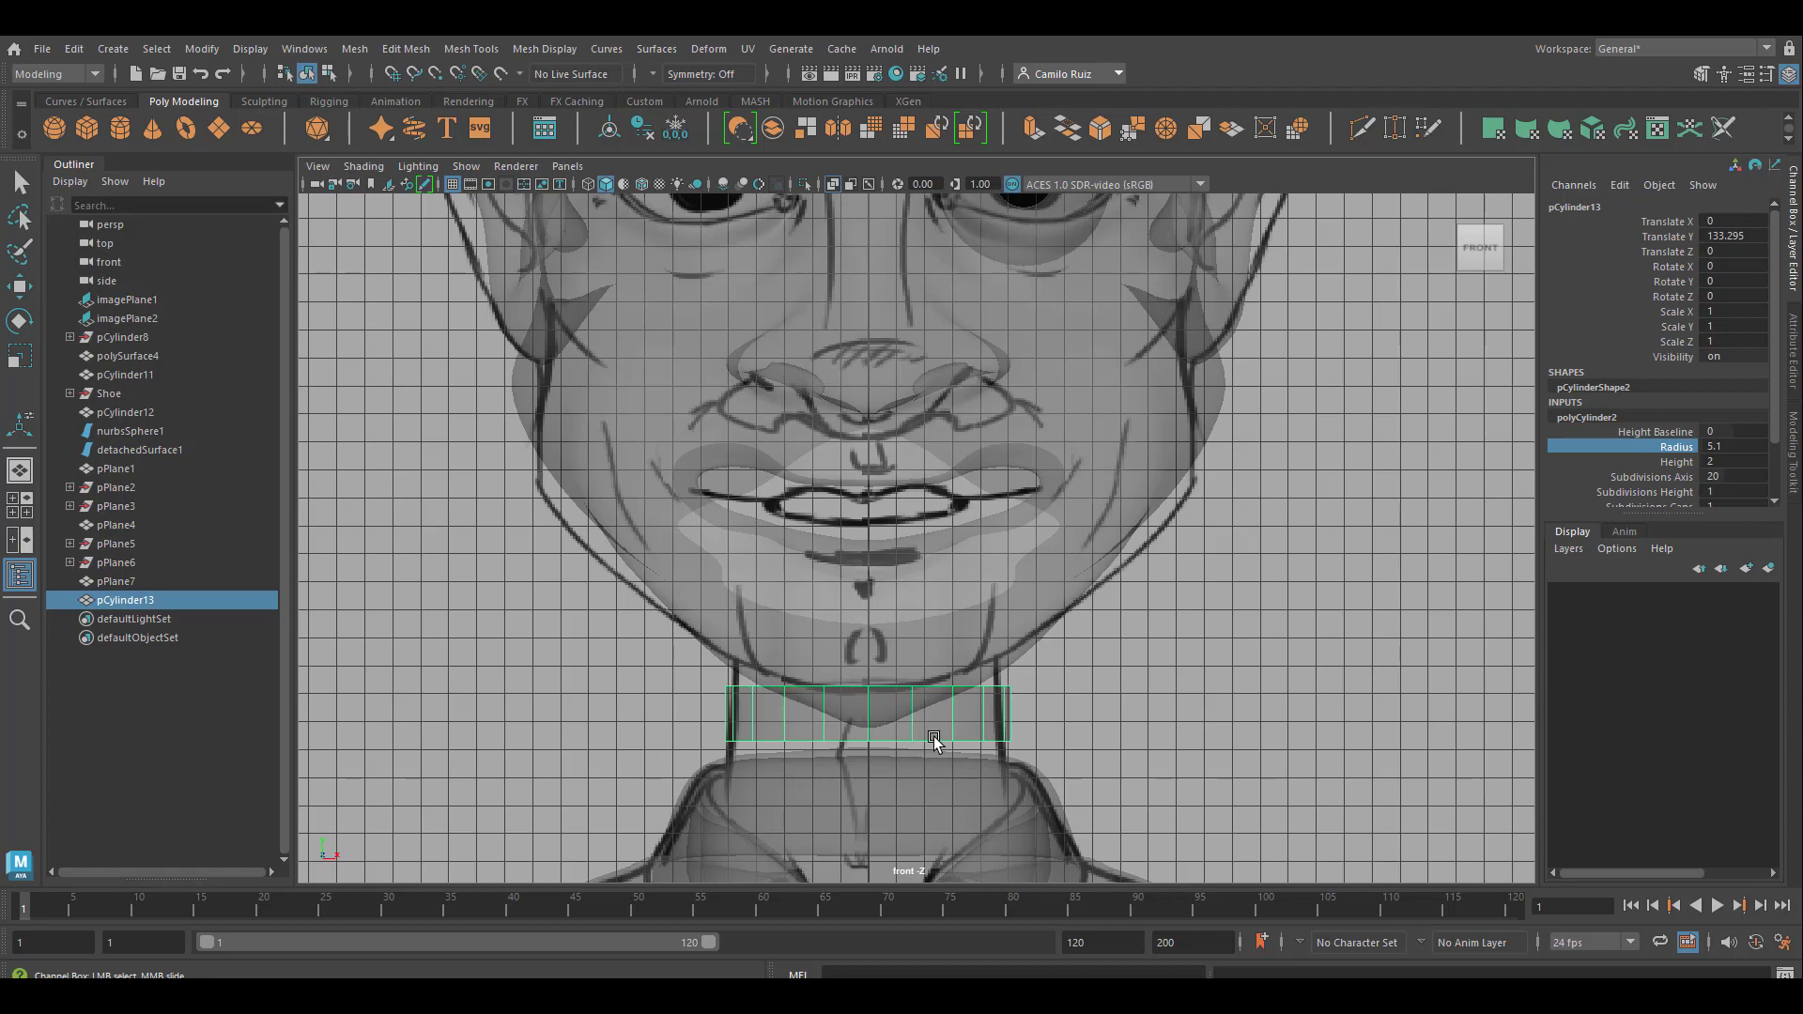
pyautogui.click(1676, 463)
pyautogui.moveTo(1373, 505); pyautogui.dragTo(1516, 531, button='middle')
pyautogui.scroll(-2, 1460, 569)
pyautogui.scroll(-2, 1460, 569)
pyautogui.keyDown('alt'); pyautogui.moveTo(1334, 618); pyautogui.dragTo(1283, 561); pyautogui.keyUp('alt')
# Set the neck cylinder's height subdivisions to 5
pyautogui.press('space')
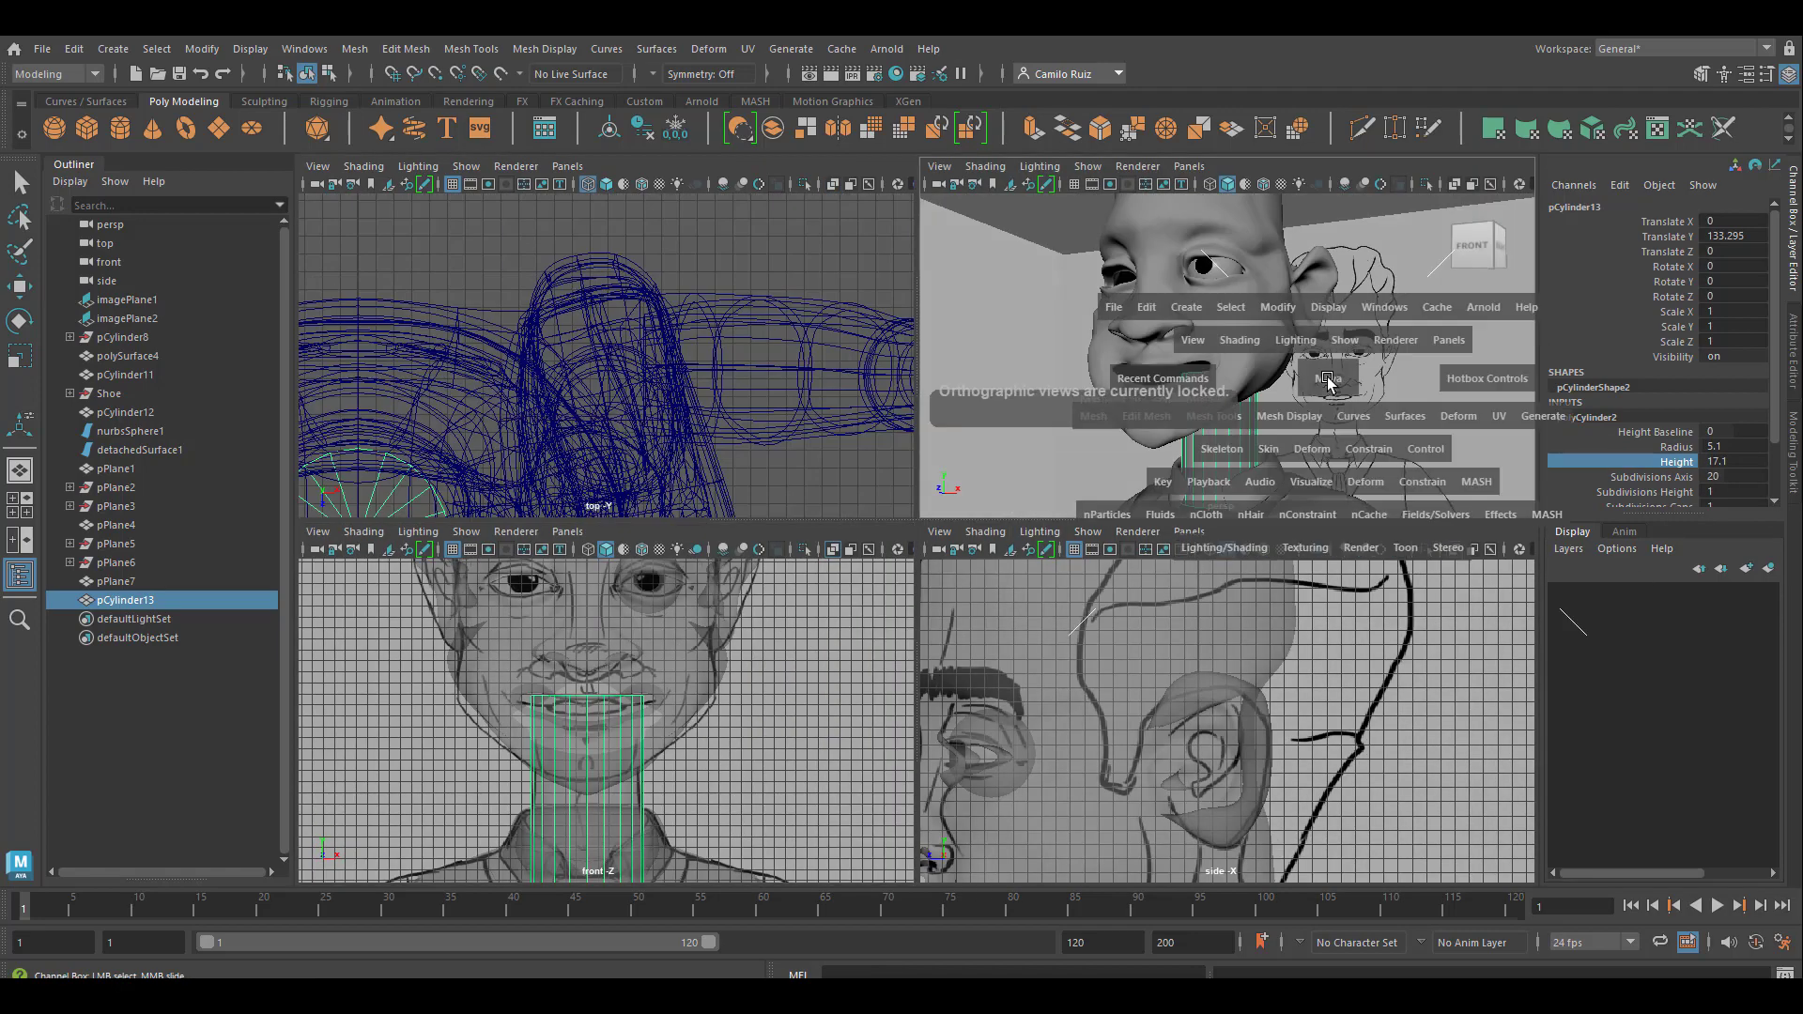
pyautogui.press('space')
pyautogui.keyDown('alt'); pyautogui.moveTo(1155, 482); pyautogui.dragTo(1085, 460); pyautogui.keyUp('alt')
pyautogui.click(1645, 491)
pyautogui.moveTo(1277, 531); pyautogui.dragTo(1215, 542, button='middle')
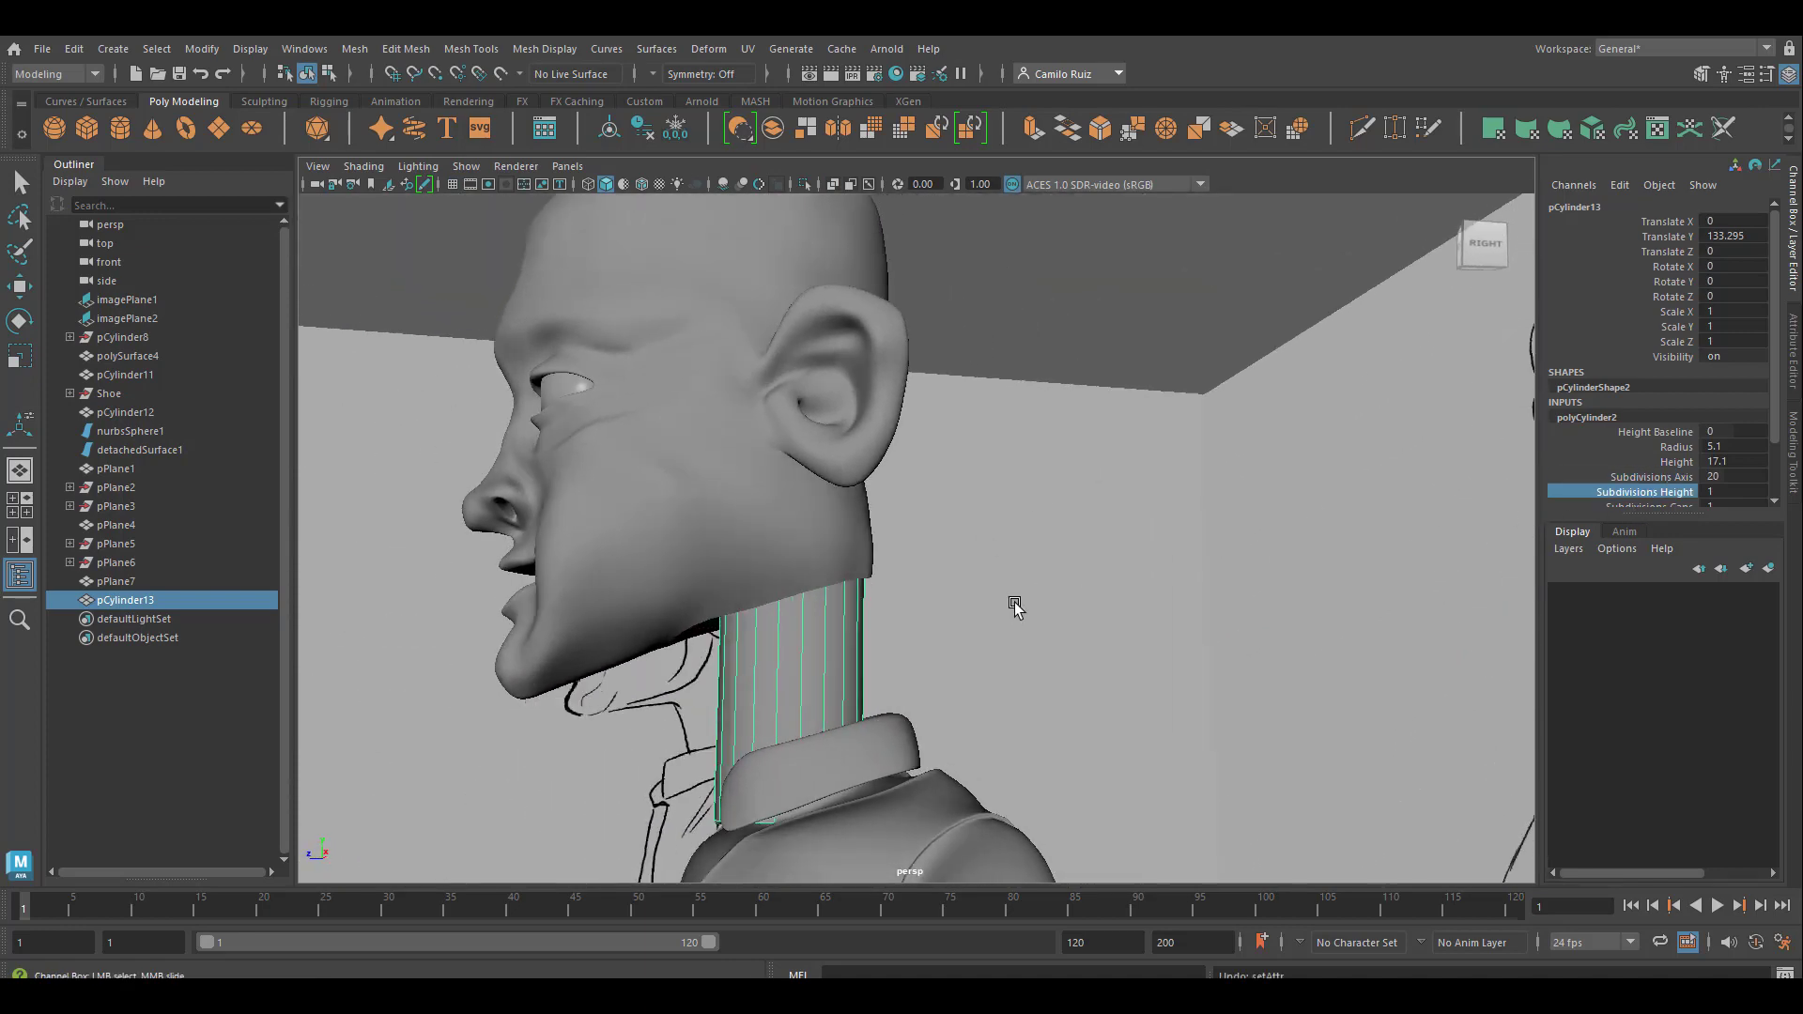
pyautogui.moveTo(1015, 609); pyautogui.dragTo(1059, 619, button='middle')
pyautogui.press('space')
pyautogui.press('space')
pyautogui.scroll(-3, 1305, 622)
pyautogui.keyDown('alt'); pyautogui.moveTo(1001, 703); pyautogui.dragTo(1037, 453, button='middle'); pyautogui.keyUp('alt')
pyautogui.moveTo(1552, 506); pyautogui.dragTo(1459, 509, button='middle')
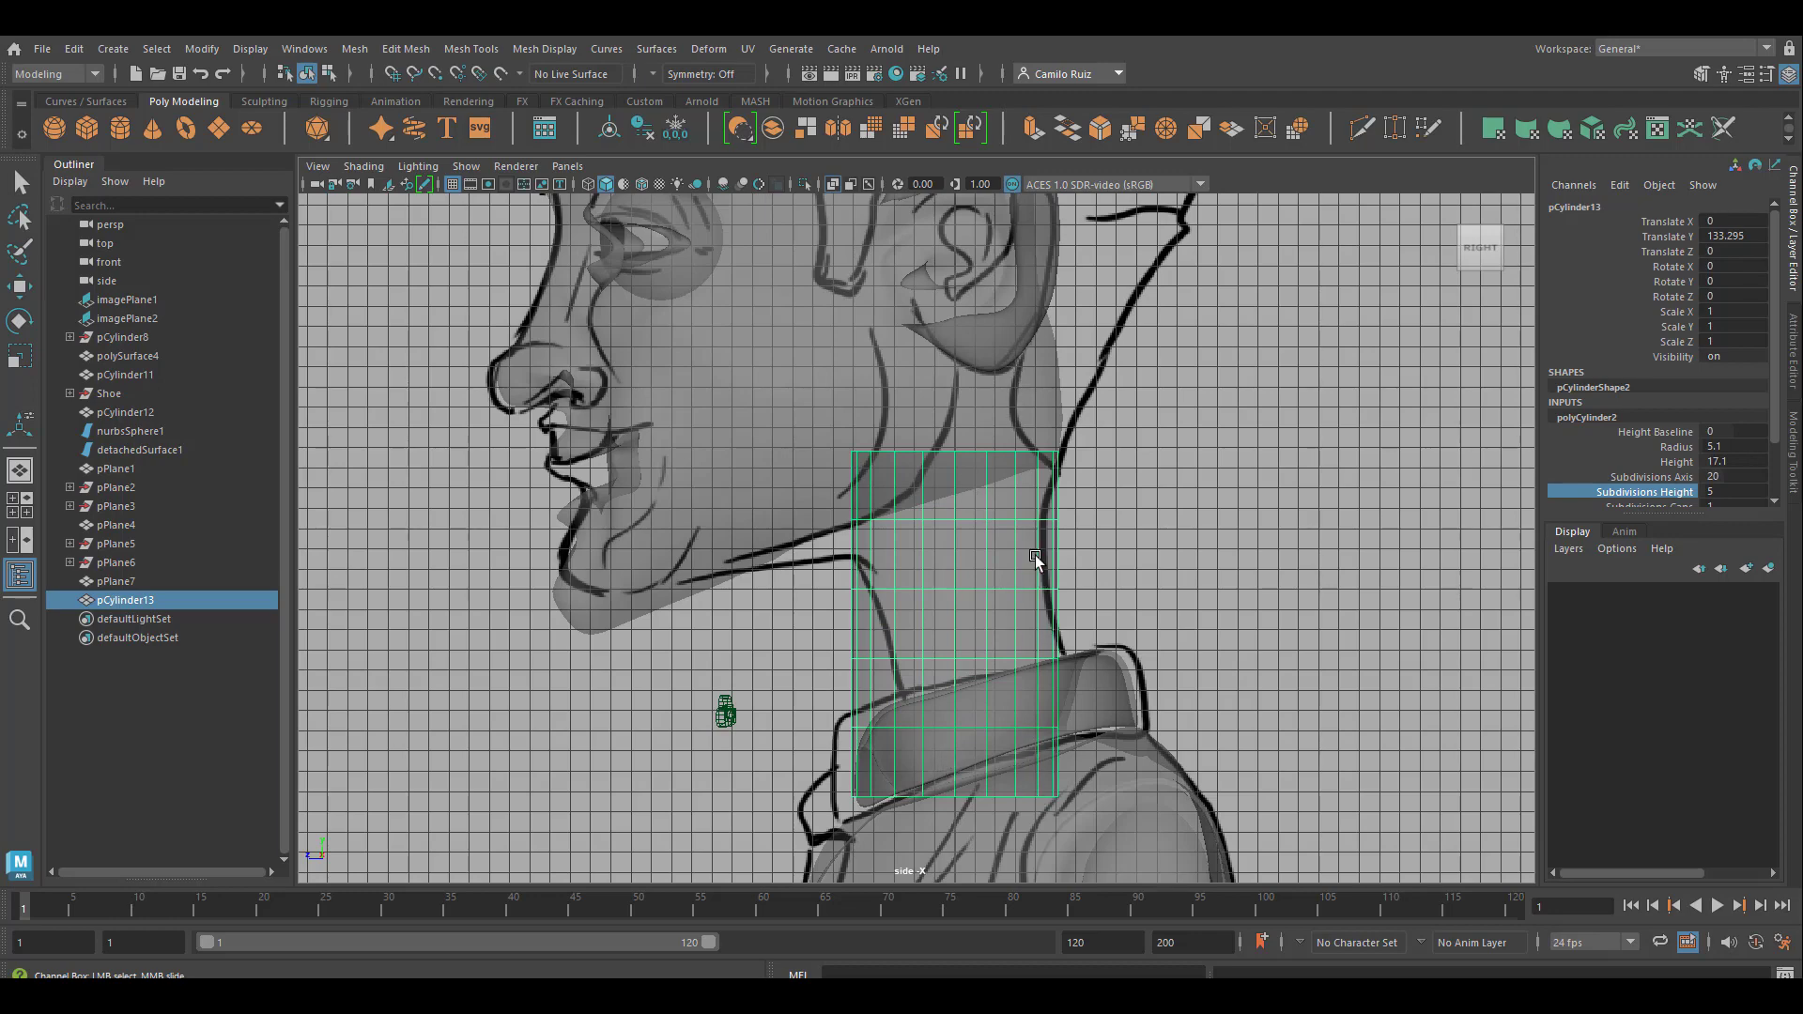
# Delete the cap faces at both ends of the neck cylinder
pyautogui.press('space')
pyautogui.press('space')
pyautogui.keyDown('alt'); pyautogui.moveTo(1196, 401); pyautogui.dragTo(893, 576); pyautogui.keyUp('alt')
pyautogui.moveTo(893, 576); pyautogui.dragTo(897, 507, button='right')
pyautogui.press('space')
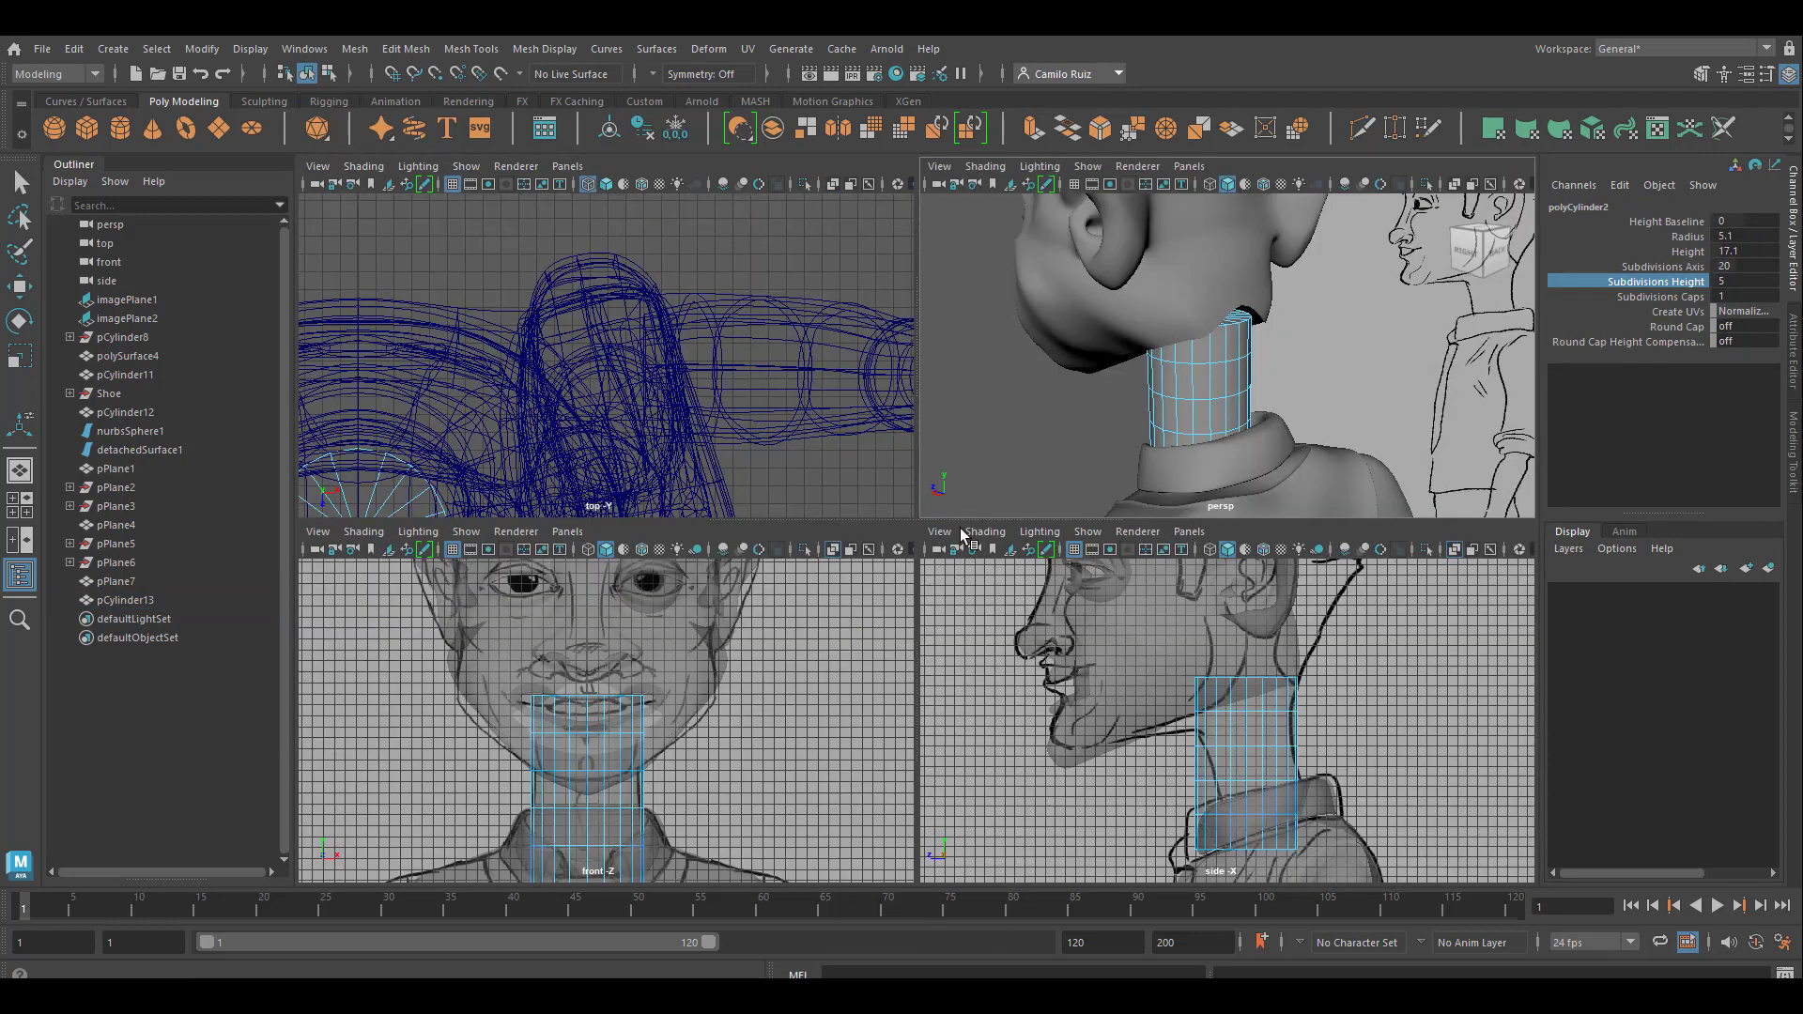
pyautogui.press('w')
pyautogui.moveTo(1173, 655); pyautogui.dragTo(1294, 699)
pyautogui.keyDown('ctrl'); pyautogui.moveTo(1180, 696); pyautogui.dragTo(1310, 703); pyautogui.keyUp('ctrl')
pyautogui.press('Delete')
pyautogui.moveTo(1181, 871); pyautogui.dragTo(1310, 836)
pyautogui.keyDown('ctrl'); pyautogui.moveTo(1180, 827); pyautogui.dragTo(1305, 836); pyautogui.keyUp('ctrl')
pyautogui.press('Delete')
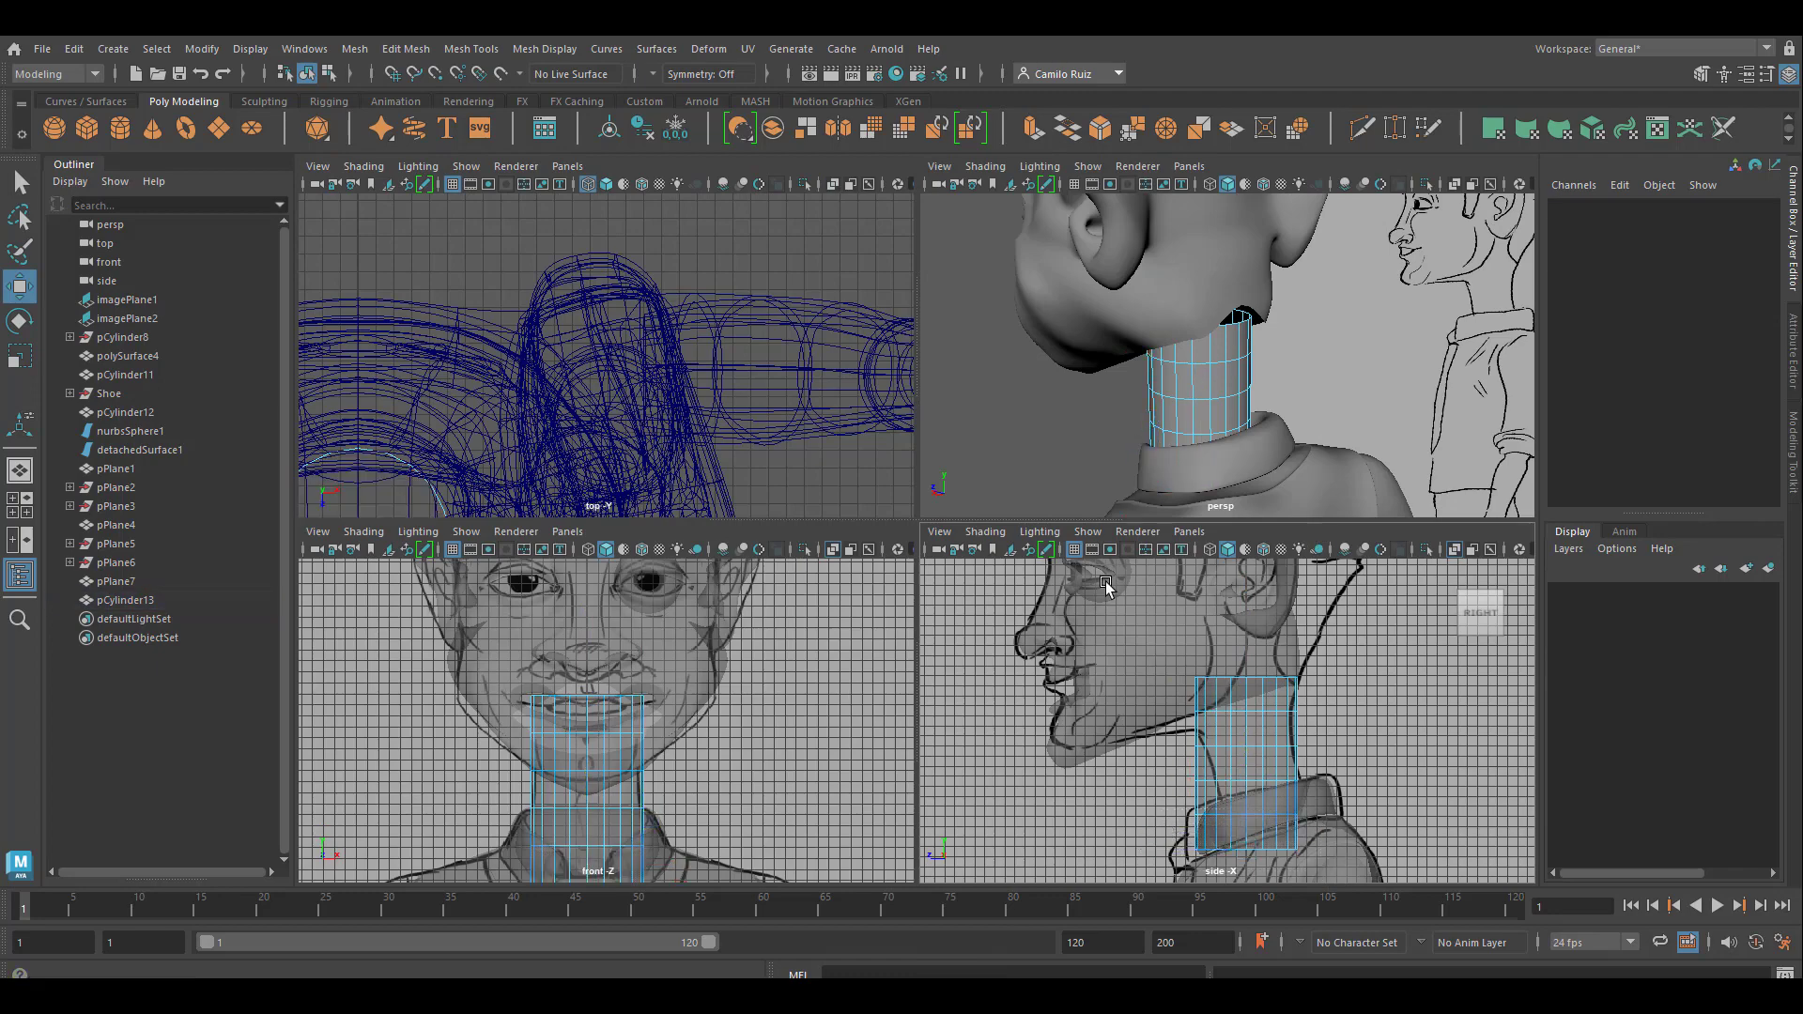
# Lower the open neck cylinder into the collar, to a Translate Y of 129.363
pyautogui.keyDown('alt'); pyautogui.moveTo(1211, 441); pyautogui.dragTo(1252, 451); pyautogui.keyUp('alt')
pyautogui.scroll(8, 1271, 751)
pyautogui.keyDown('alt'); pyautogui.moveTo(1271, 712); pyautogui.dragTo(1291, 793, button='middle'); pyautogui.keyUp('alt')
pyautogui.moveTo(1211, 319); pyautogui.dragTo(1263, 272, button='right')
pyautogui.keyDown('alt'); pyautogui.moveTo(1164, 352); pyautogui.dragTo(1232, 364); pyautogui.keyUp('alt')
pyautogui.click(1209, 366)
pyautogui.moveTo(1212, 323); pyautogui.dragTo(1210, 365)
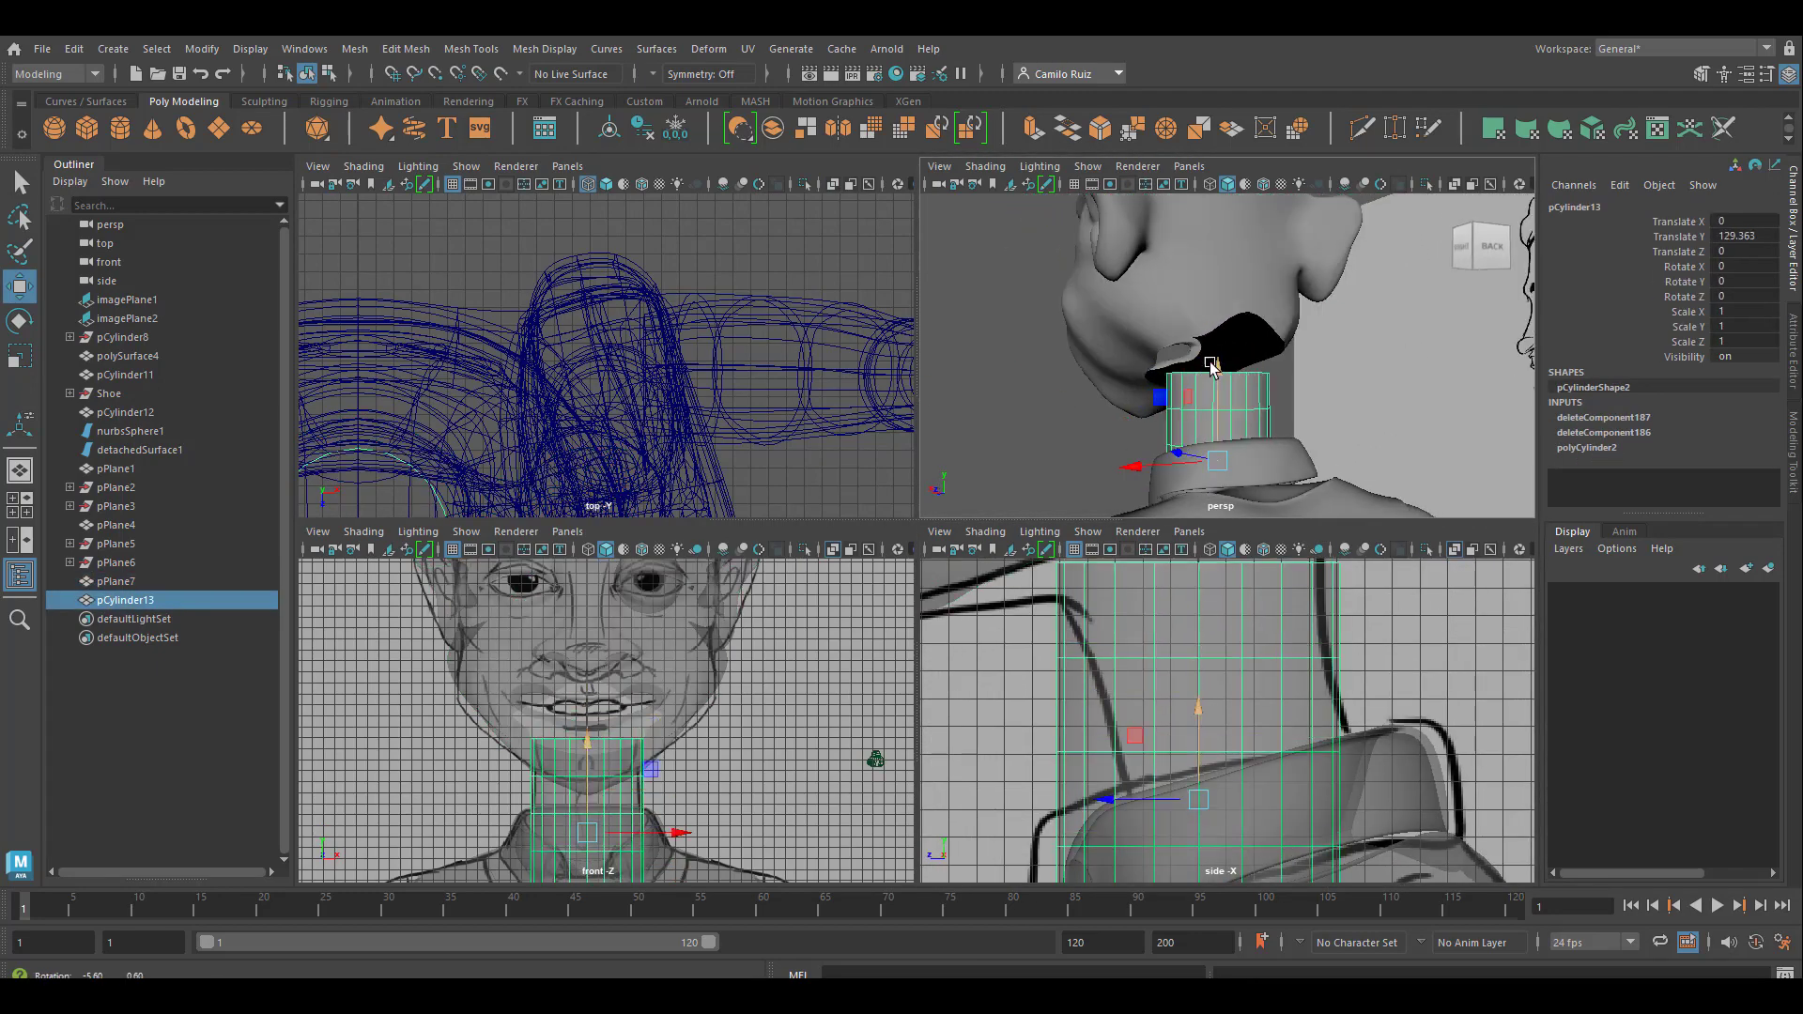
# Examine the topology around the opening under the head against the upper edge of the neck cylinder
pyautogui.scroll(8, 1183, 282)
pyautogui.click(1179, 273)
pyautogui.keyDown('alt'); pyautogui.moveTo(1179, 273); pyautogui.dragTo(1296, 299); pyautogui.keyUp('alt')
pyautogui.press('space')
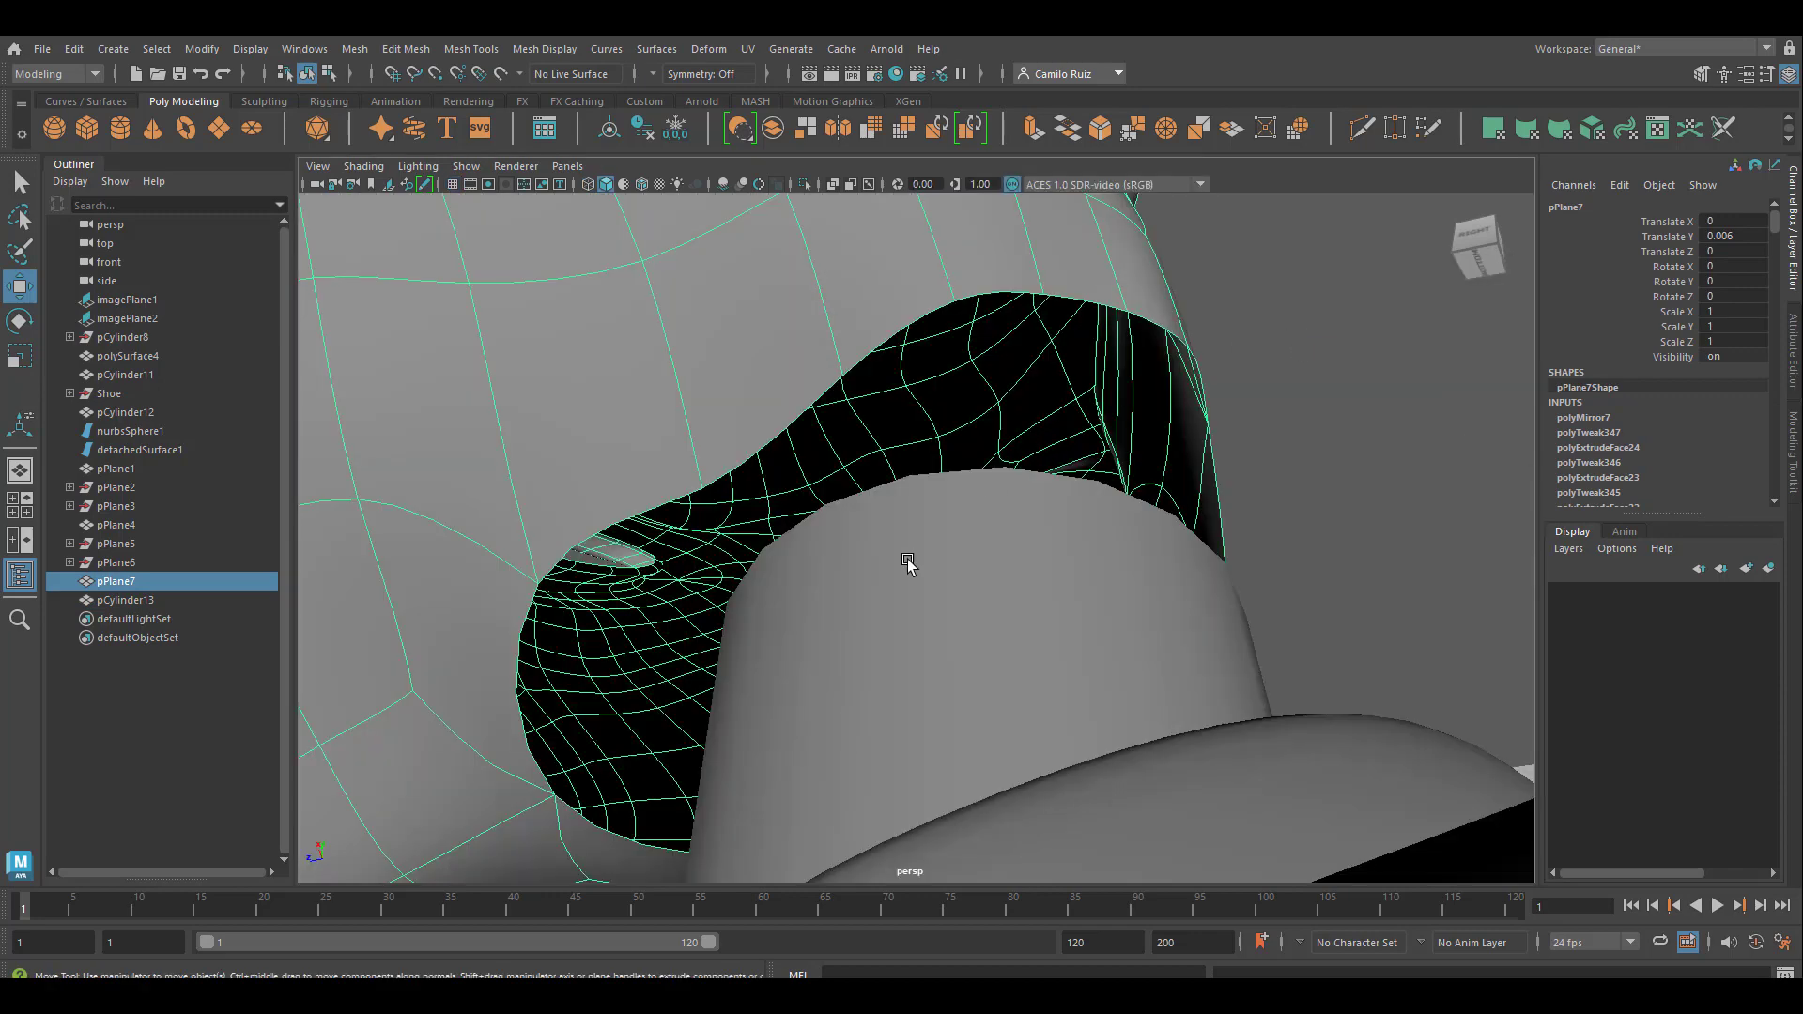
pyautogui.keyDown('alt'); pyautogui.moveTo(908, 562); pyautogui.dragTo(1011, 505); pyautogui.keyUp('alt')
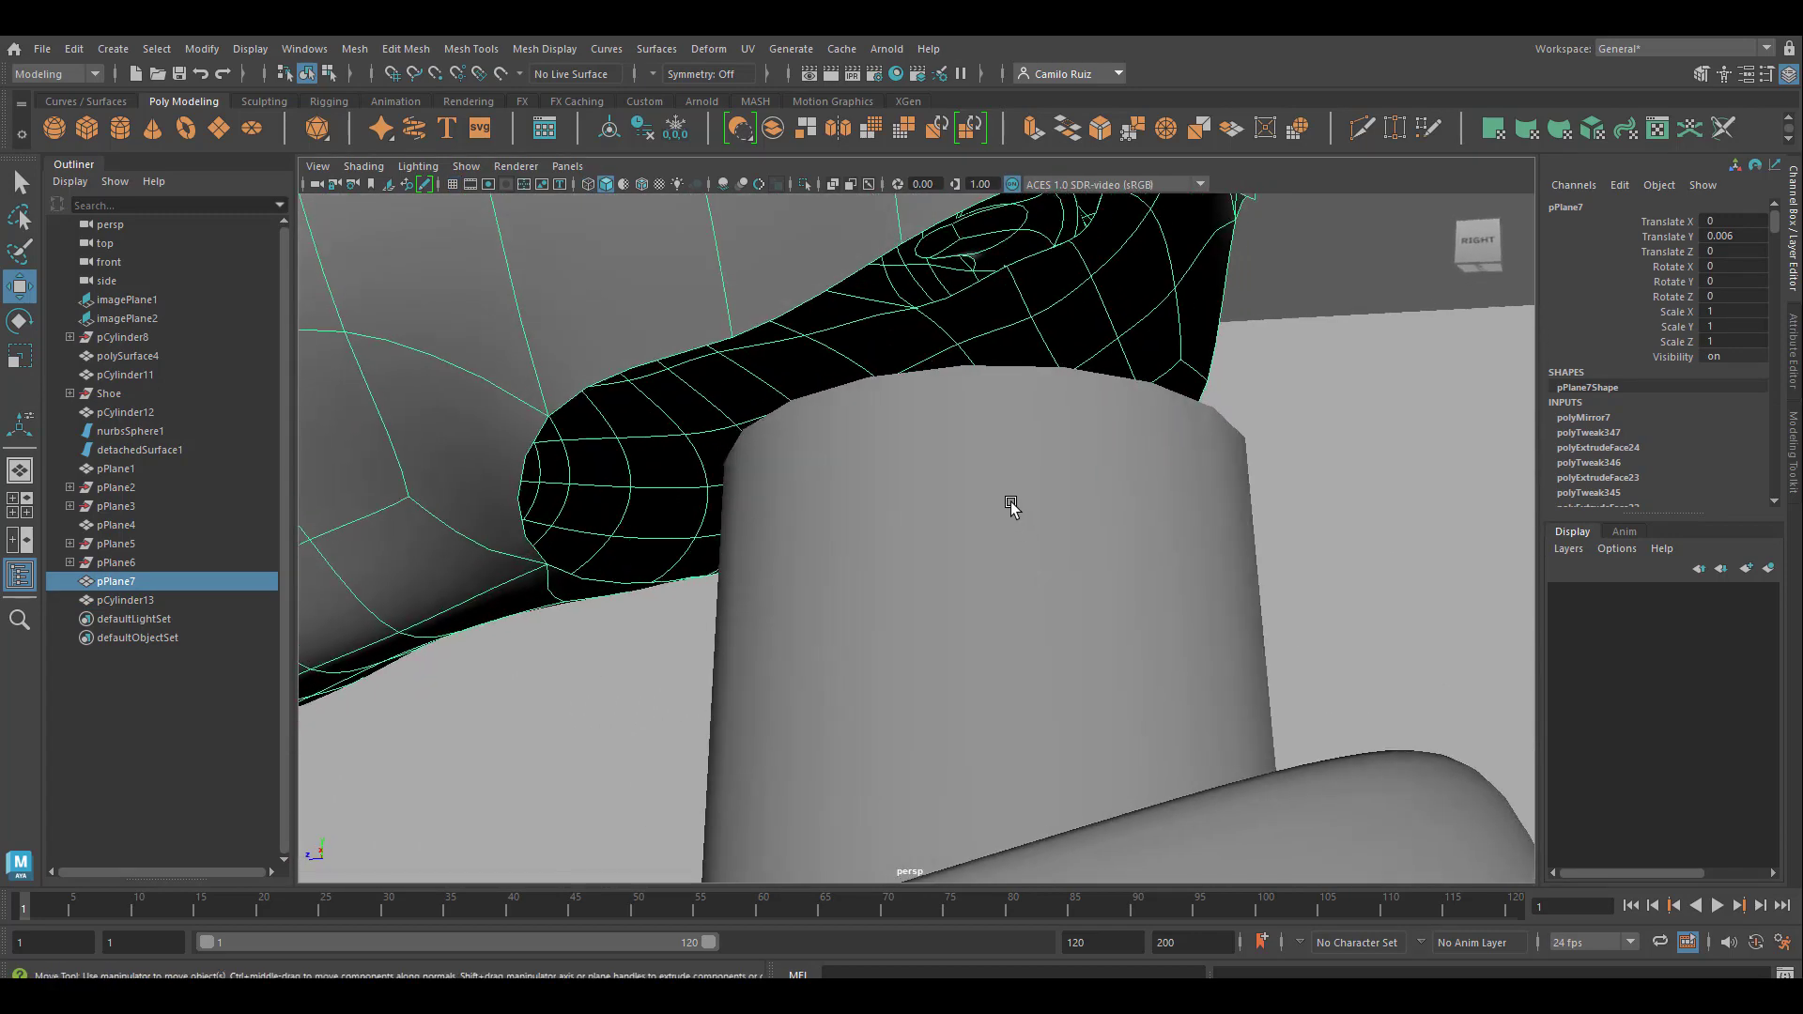
pyautogui.click(976, 448)
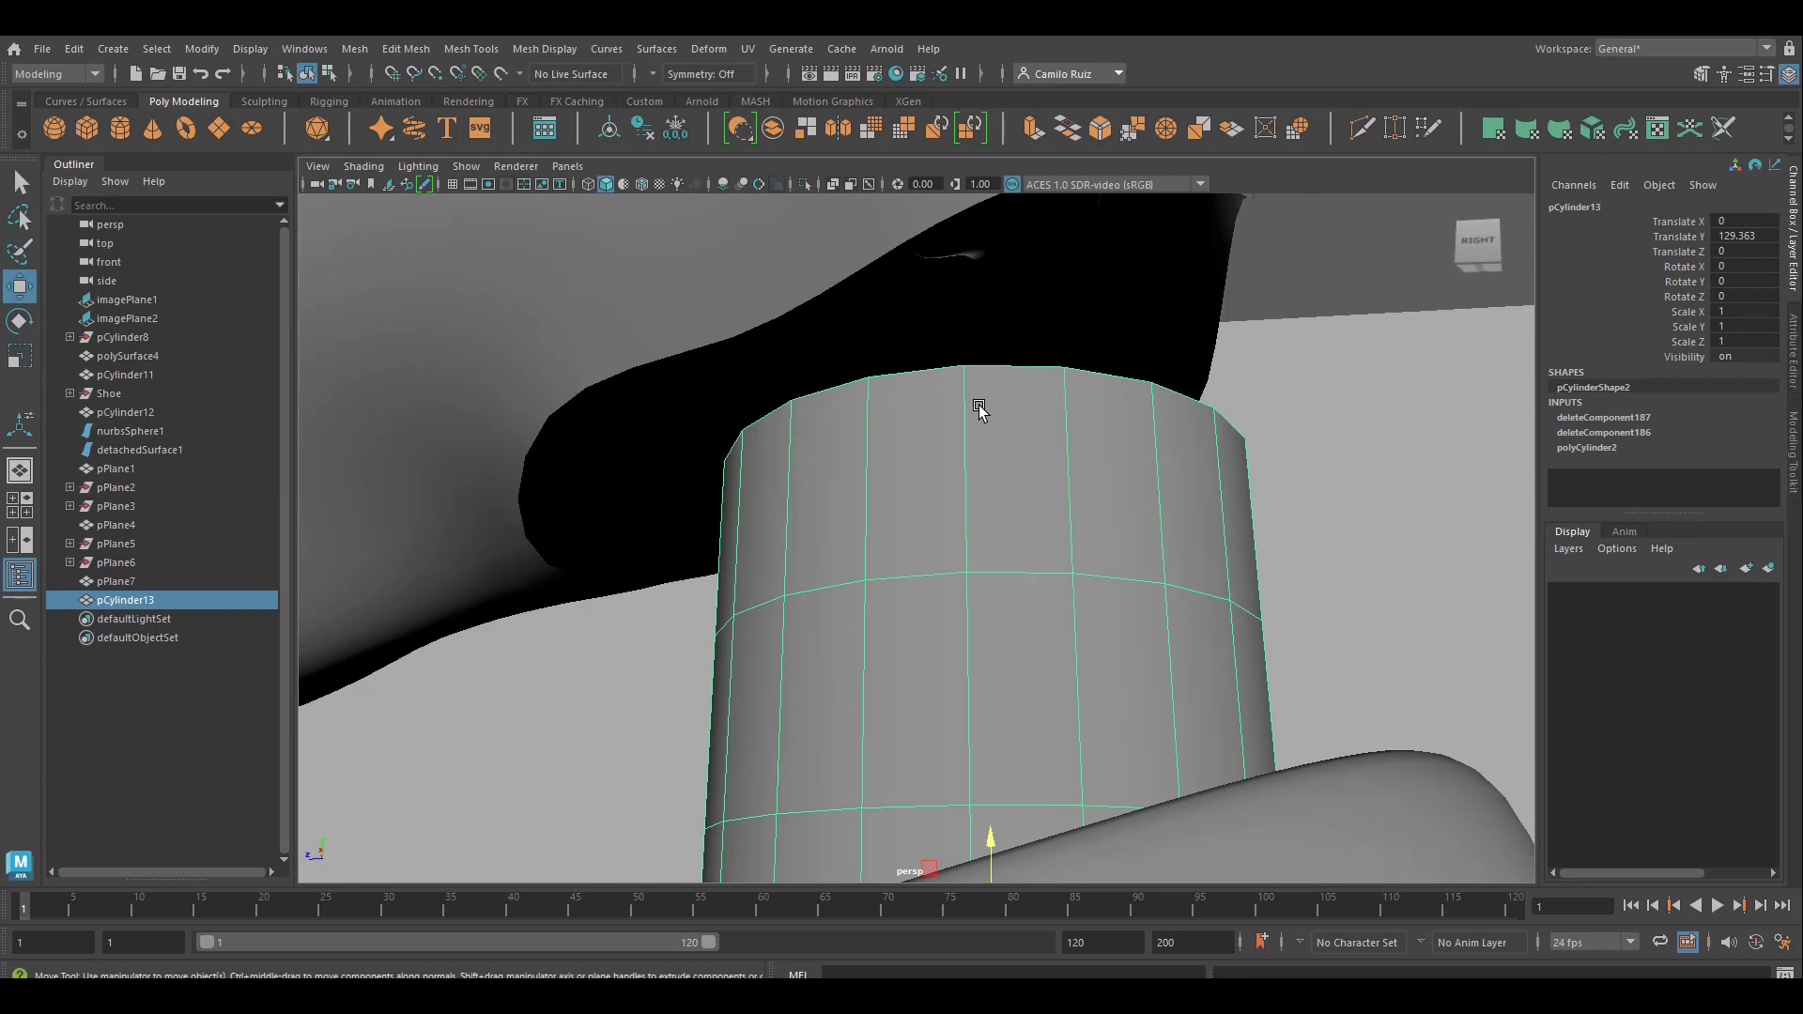
pyautogui.click(506, 377)
pyautogui.keyDown('alt'); pyautogui.moveTo(900, 532); pyautogui.dragTo(936, 483); pyautogui.keyUp('alt')
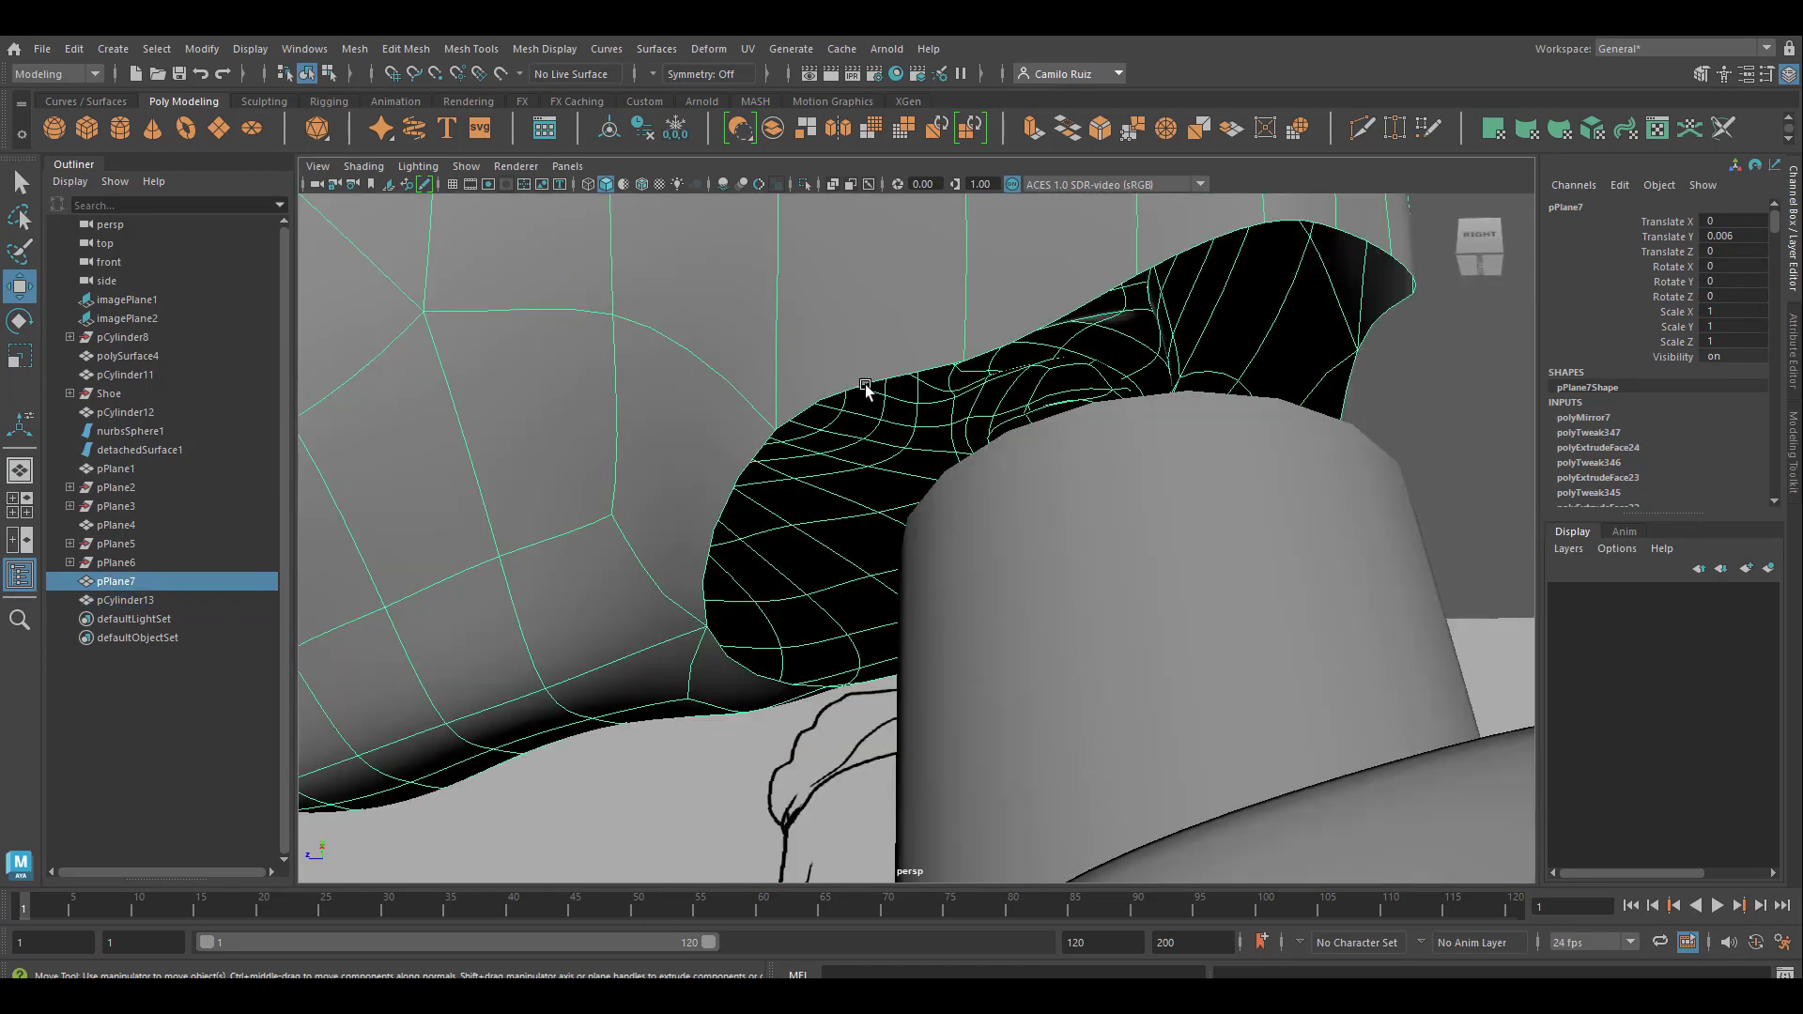
pyautogui.moveTo(950, 581)
pyautogui.keyDown('alt'); pyautogui.mouseDown()
pyautogui.moveTo(829, 672)
pyautogui.moveTo(854, 516)
pyautogui.moveTo(873, 531)
pyautogui.mouseUp(); pyautogui.keyUp('alt')
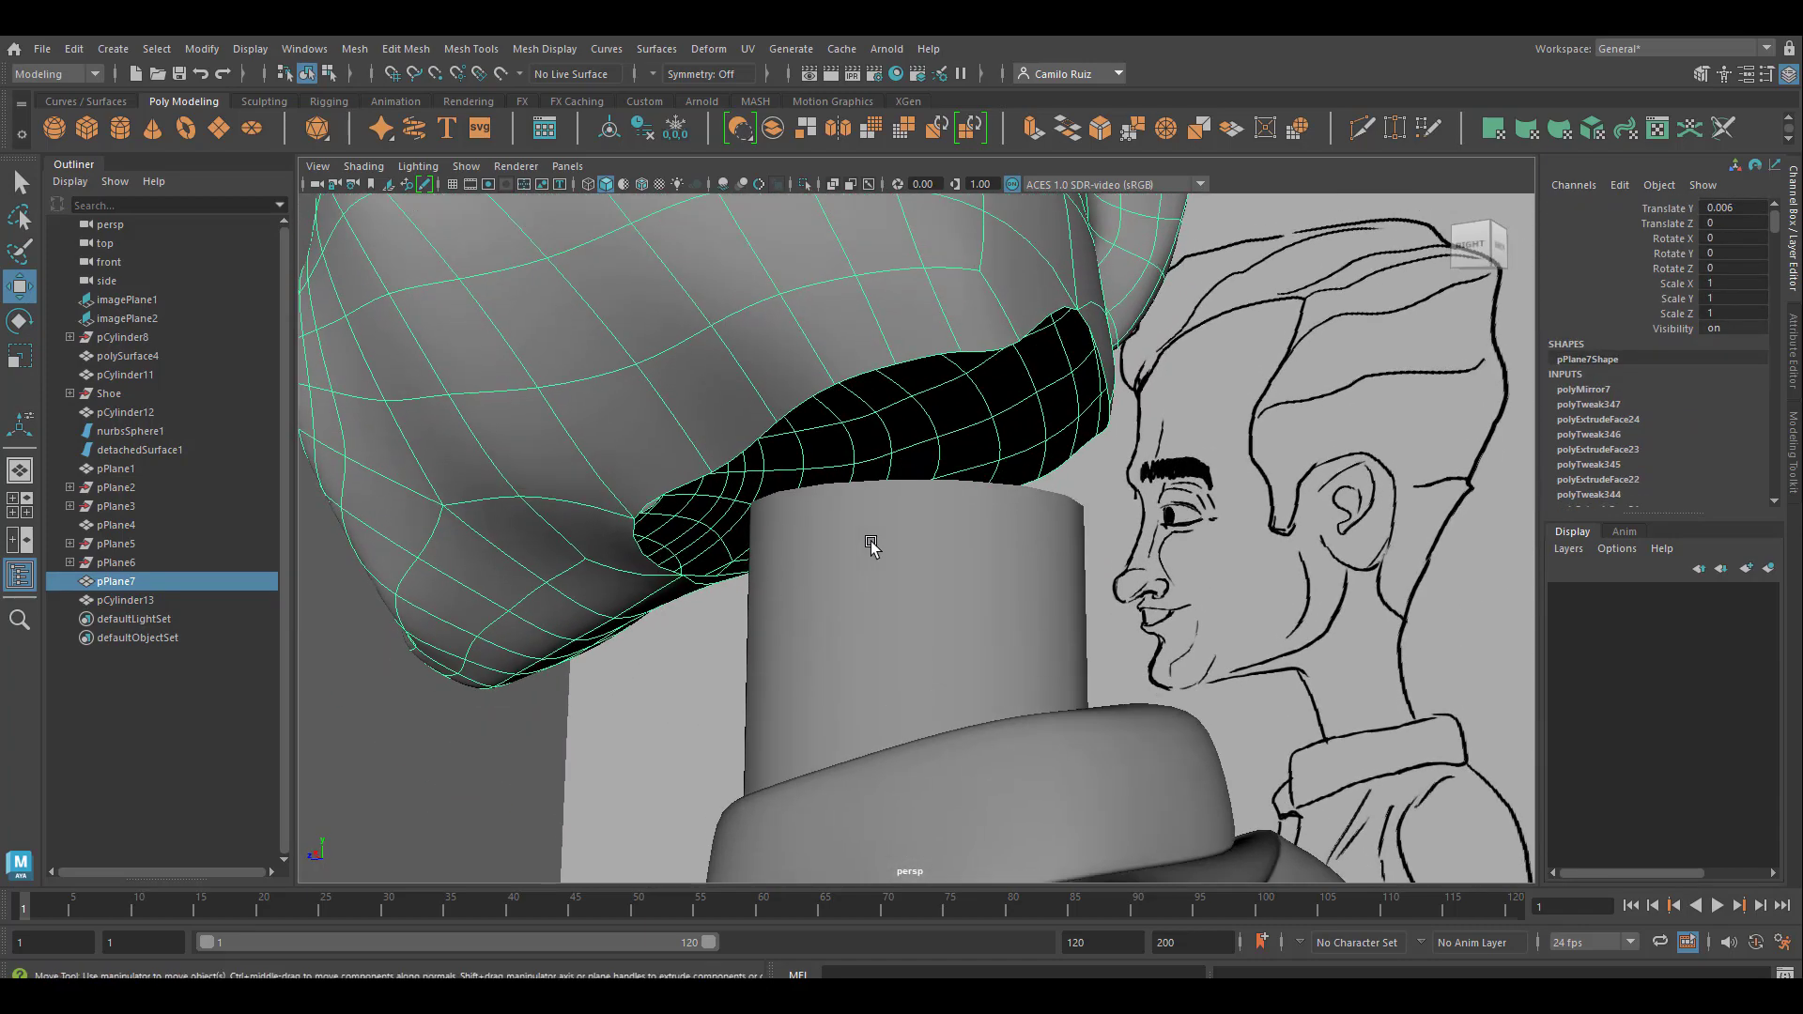
# In the side view, tilt the neck's uppermost vertex ring parallel to the head's underside and align it with the reference chin-neck corner
pyautogui.press('space')
pyautogui.press('space')
pyautogui.press('space')
pyautogui.press('space')
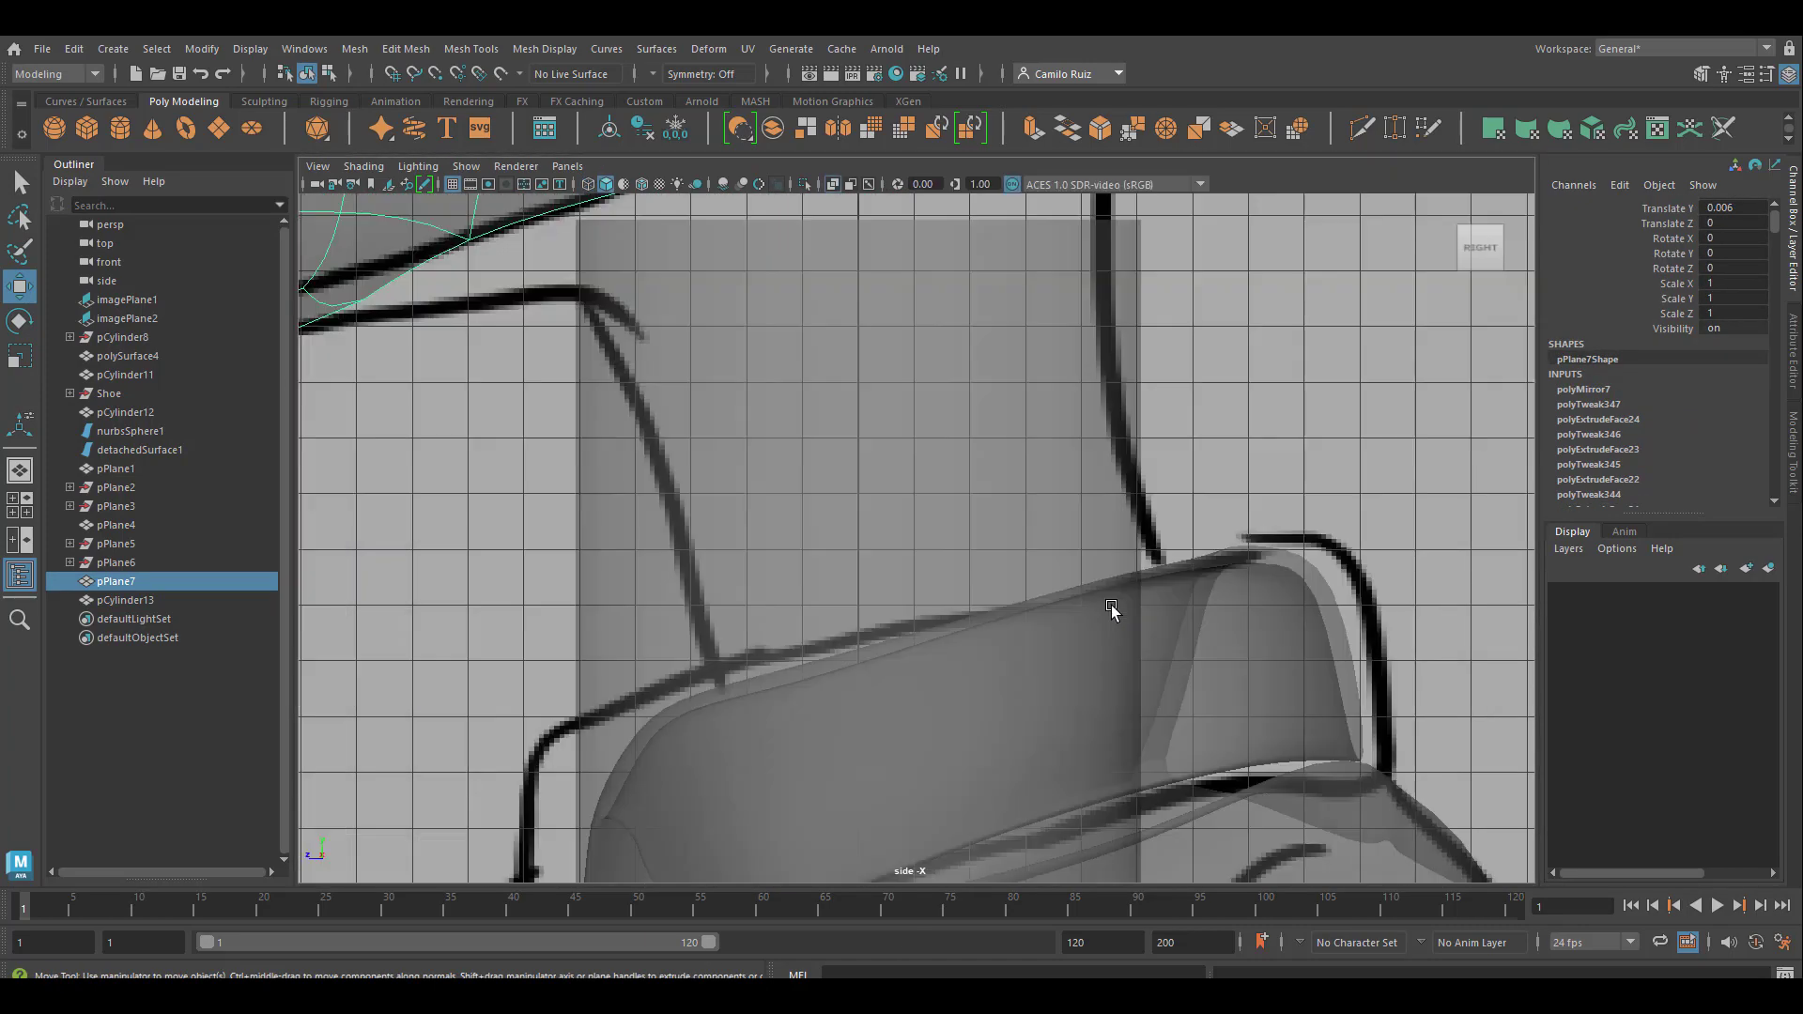
pyautogui.scroll(-3, 1114, 604)
pyautogui.moveTo(902, 441); pyautogui.dragTo(854, 460, button='right')
pyautogui.moveTo(739, 369); pyautogui.dragTo(930, 387)
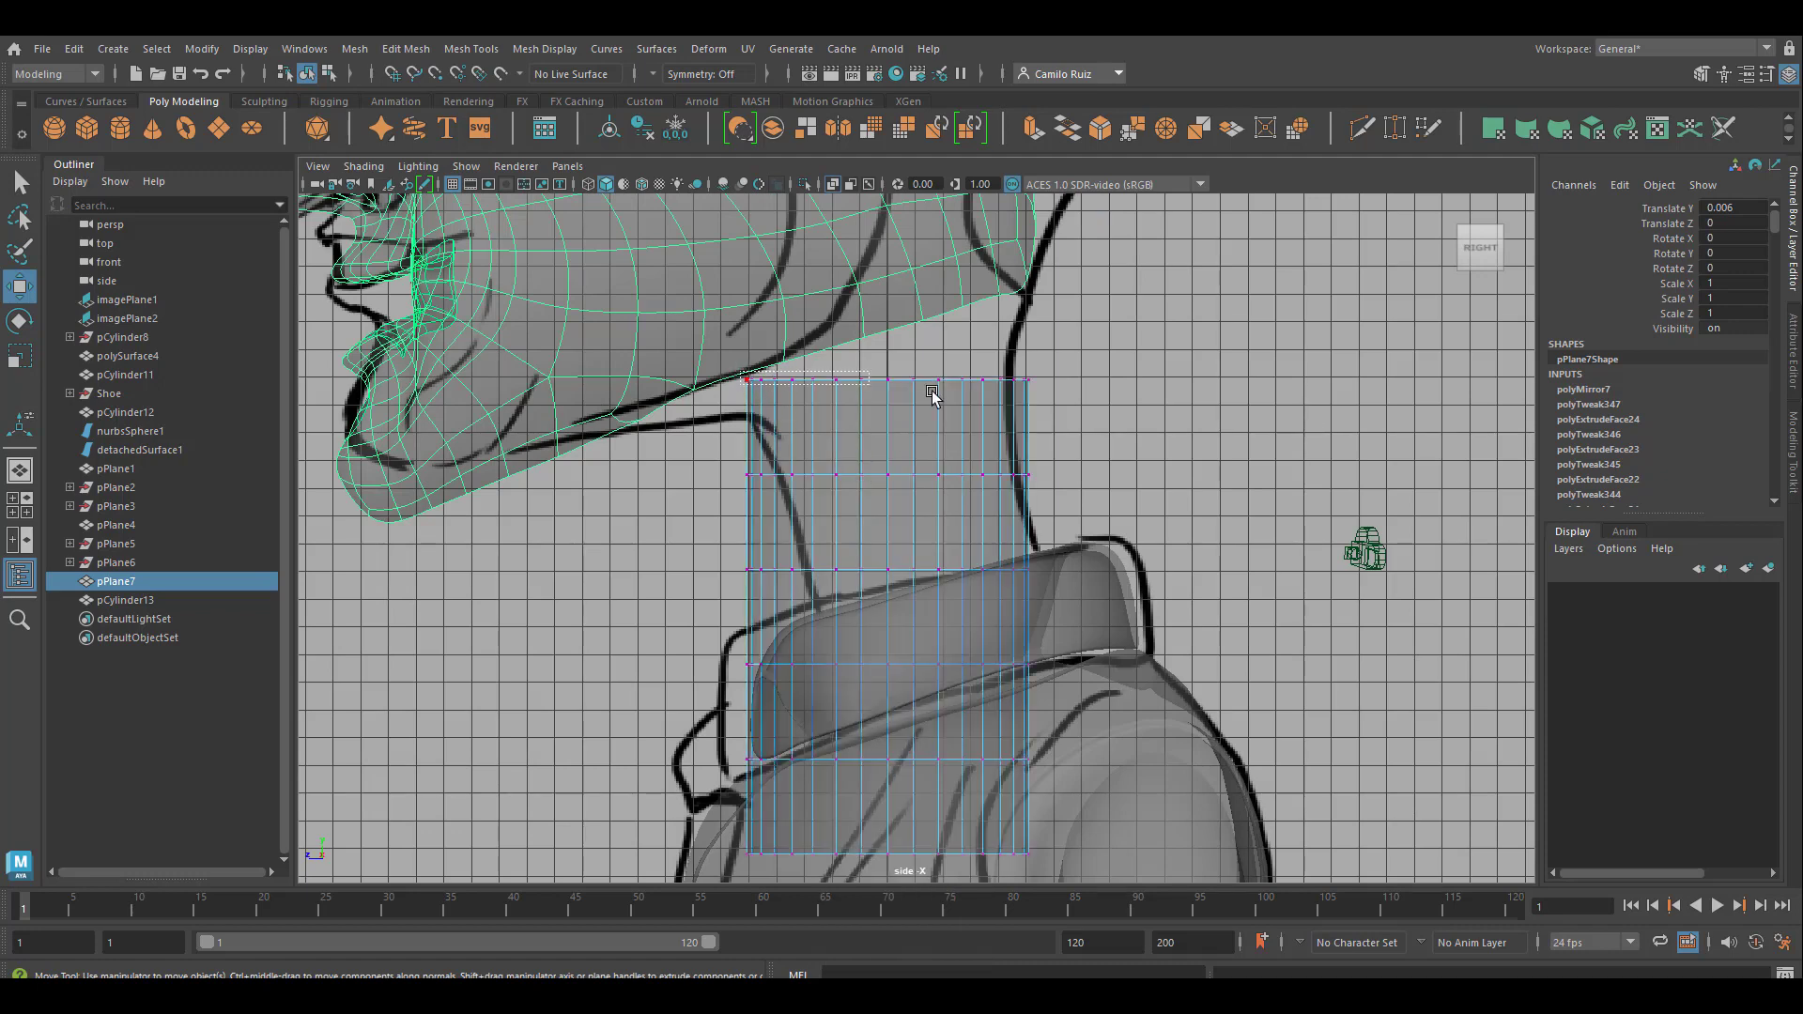
pyautogui.moveTo(930, 387); pyautogui.dragTo(1166, 403)
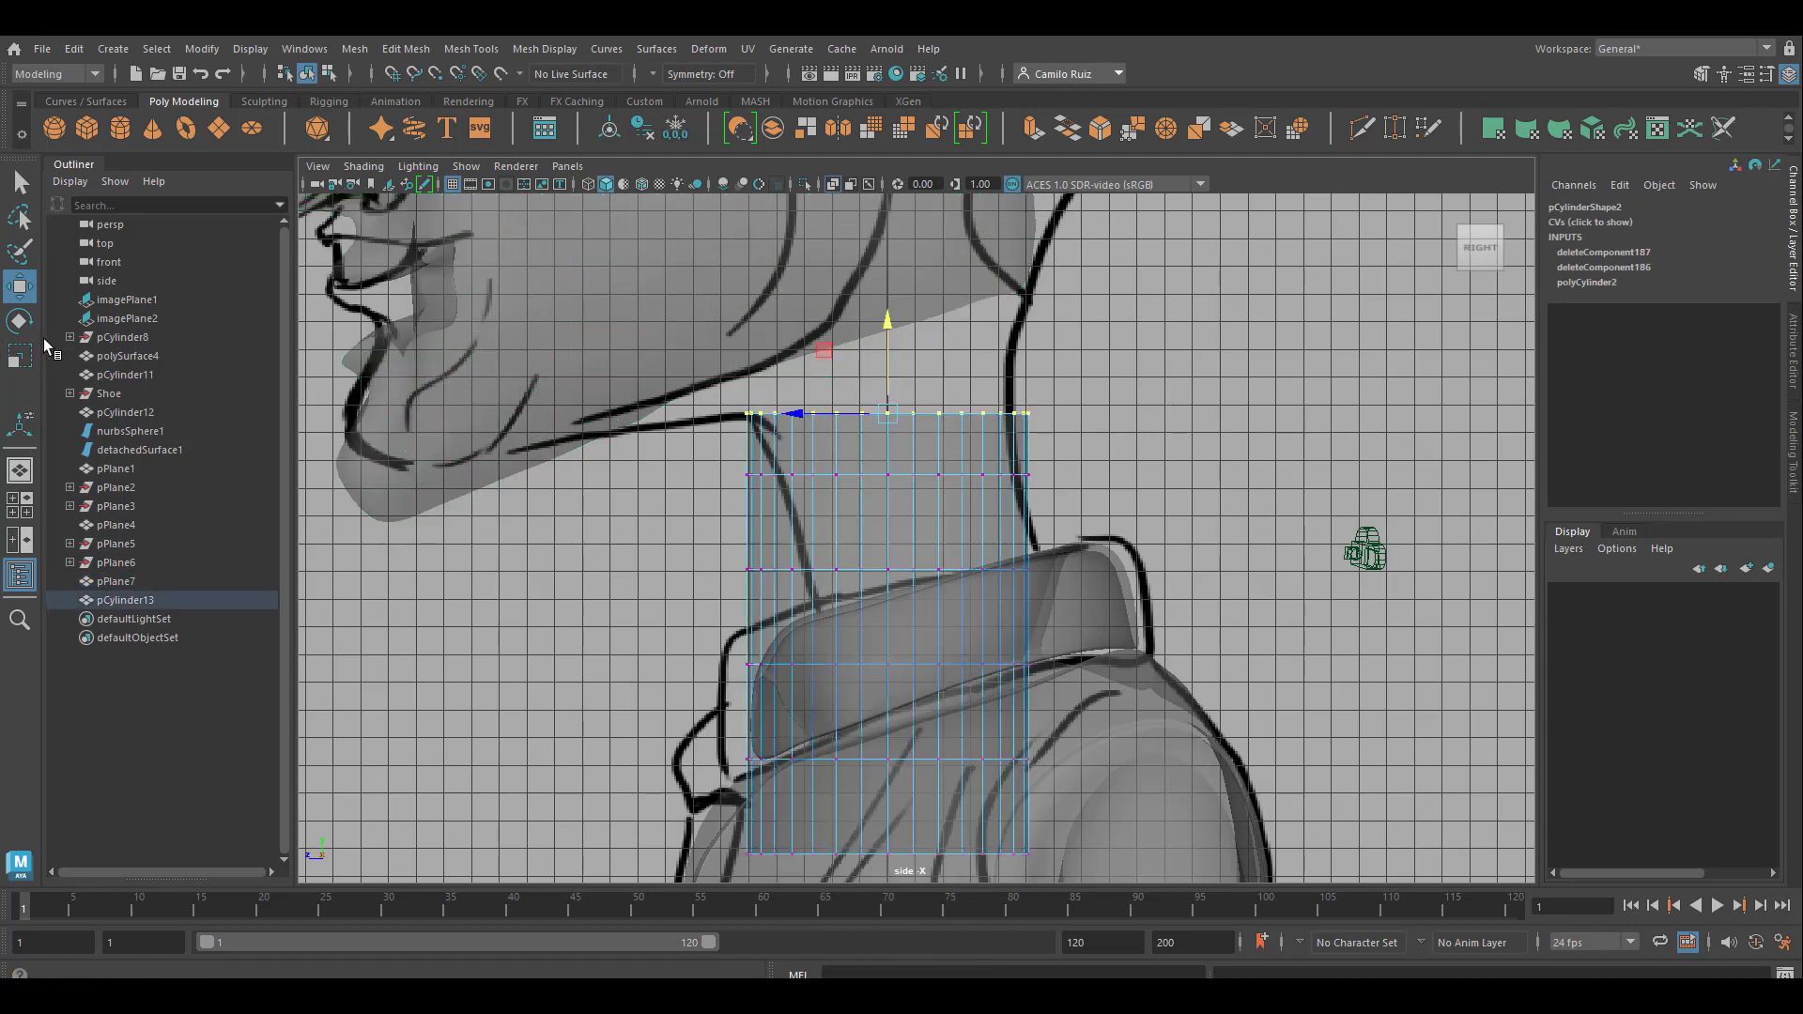
pyautogui.click(22, 324)
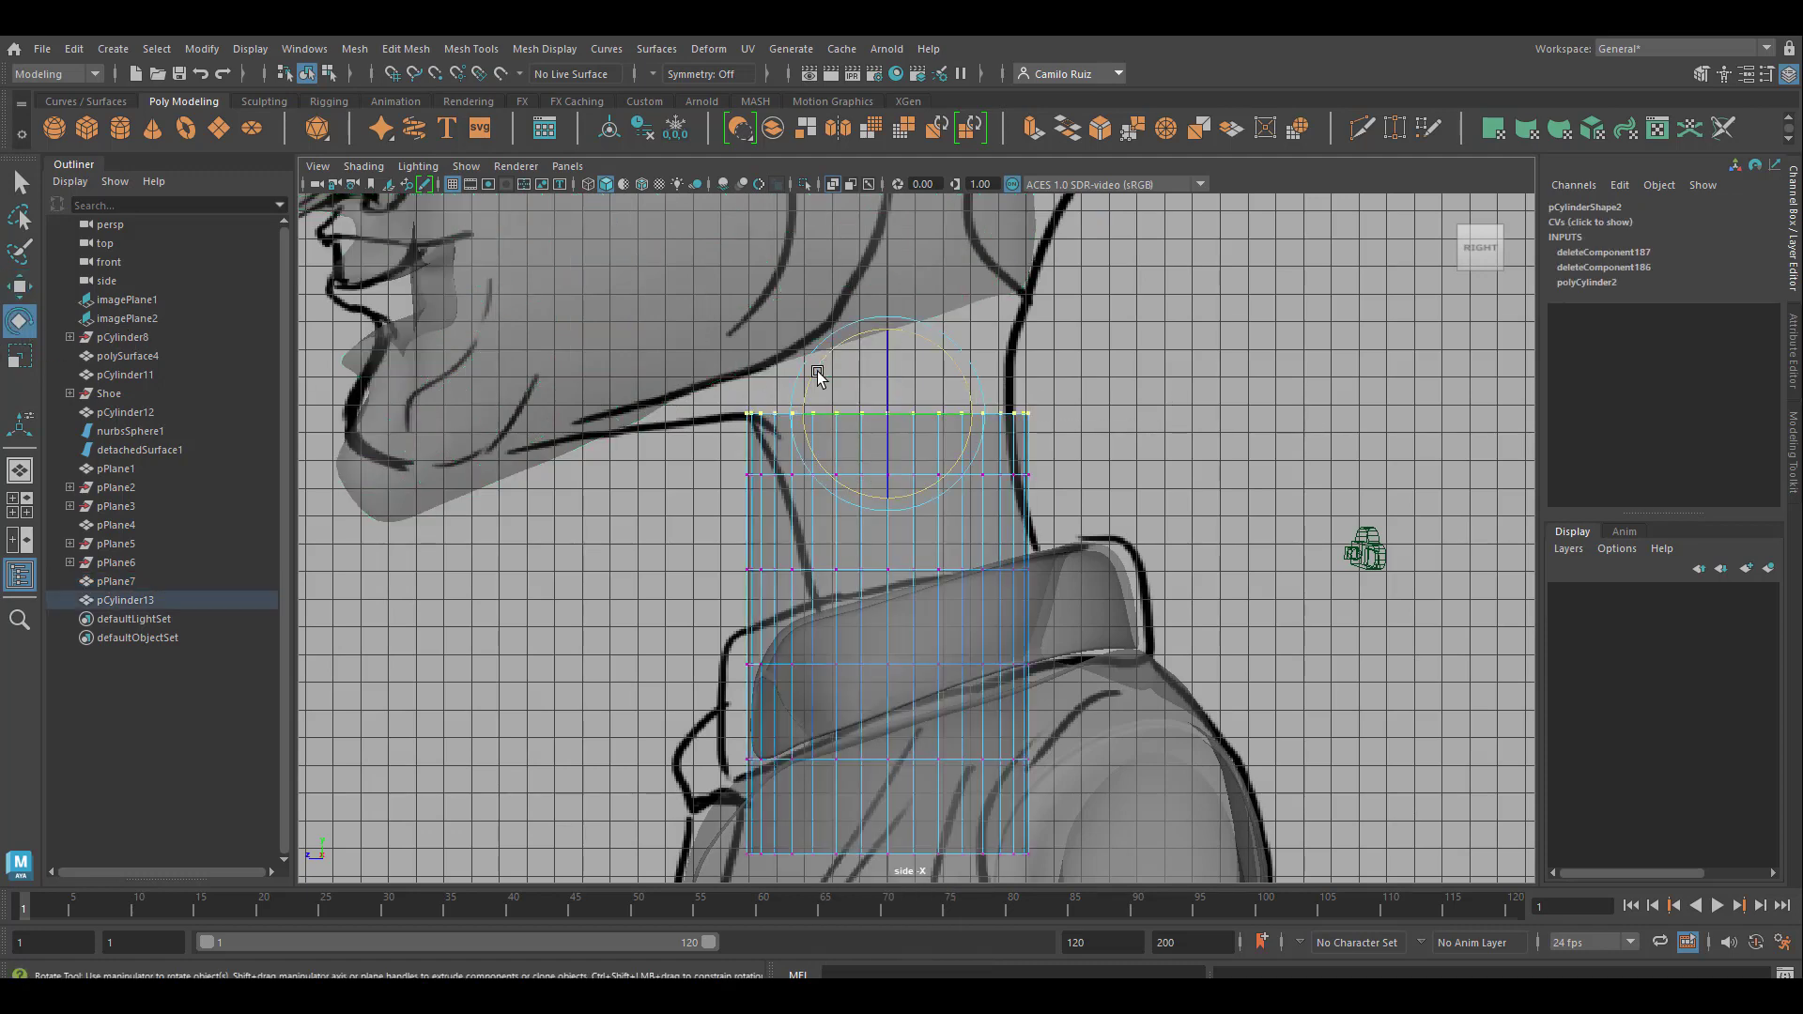
pyautogui.moveTo(823, 367); pyautogui.dragTo(823, 392)
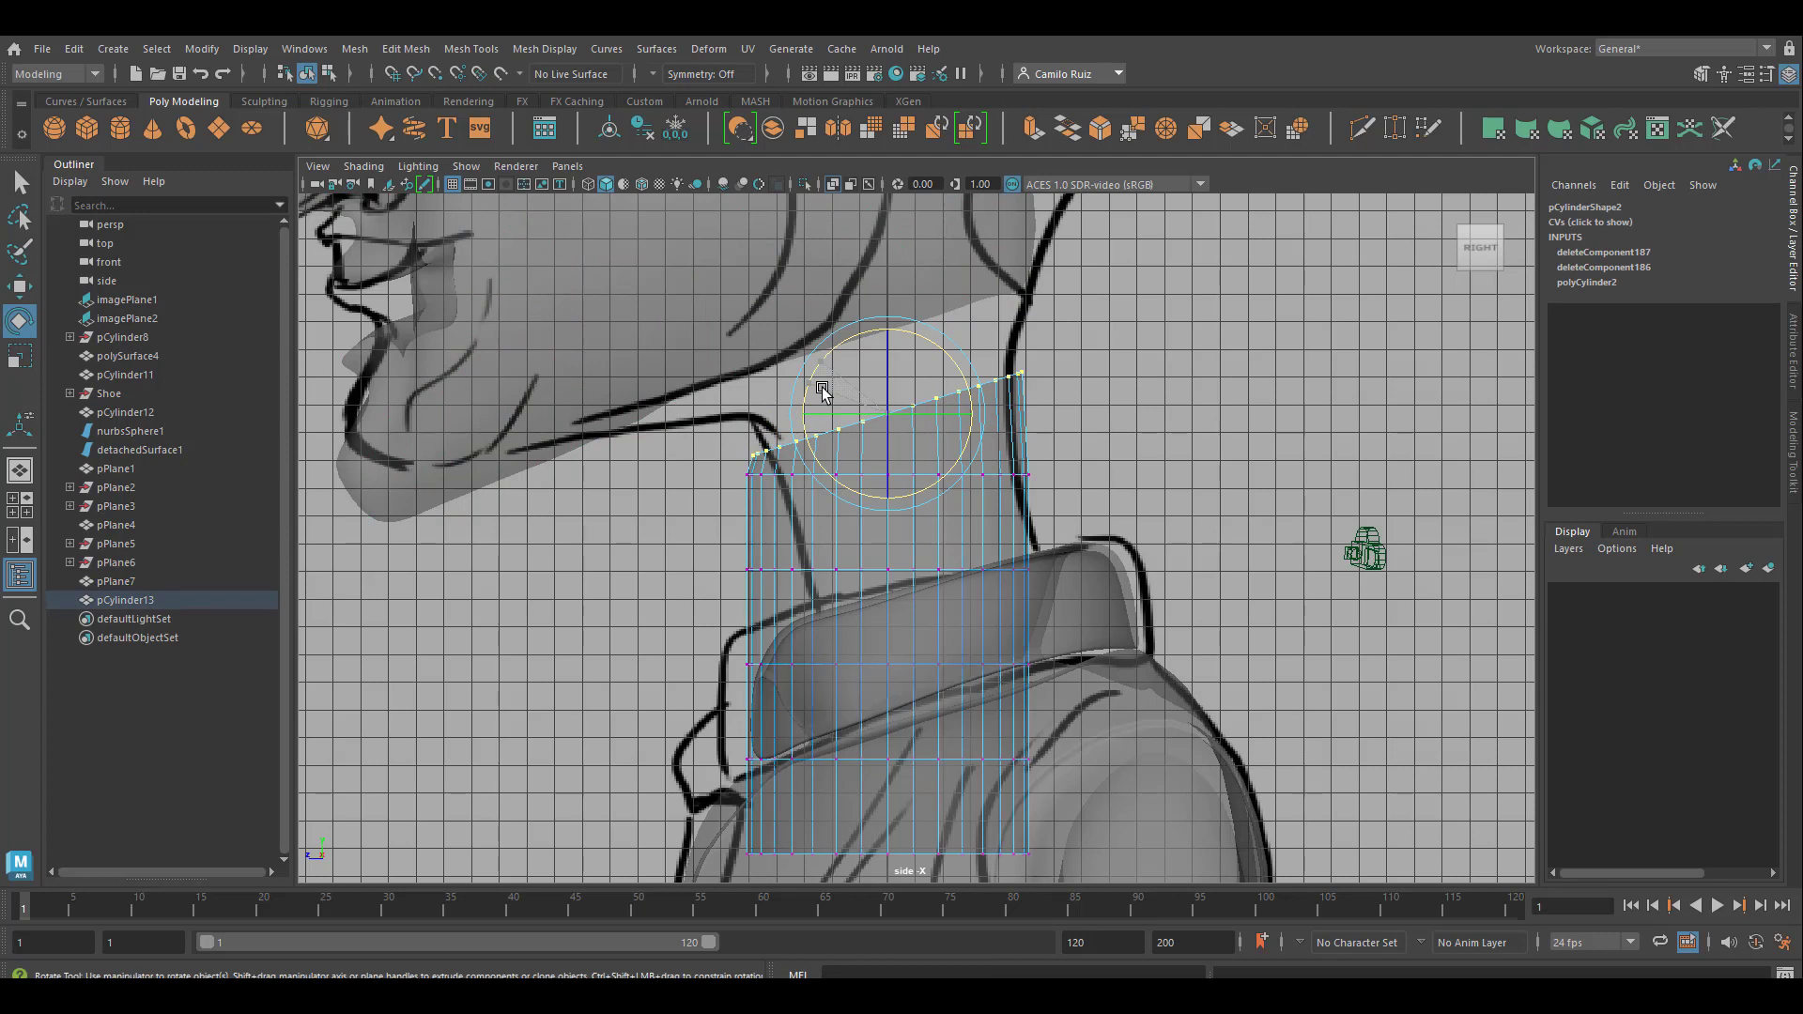
pyautogui.click(19, 287)
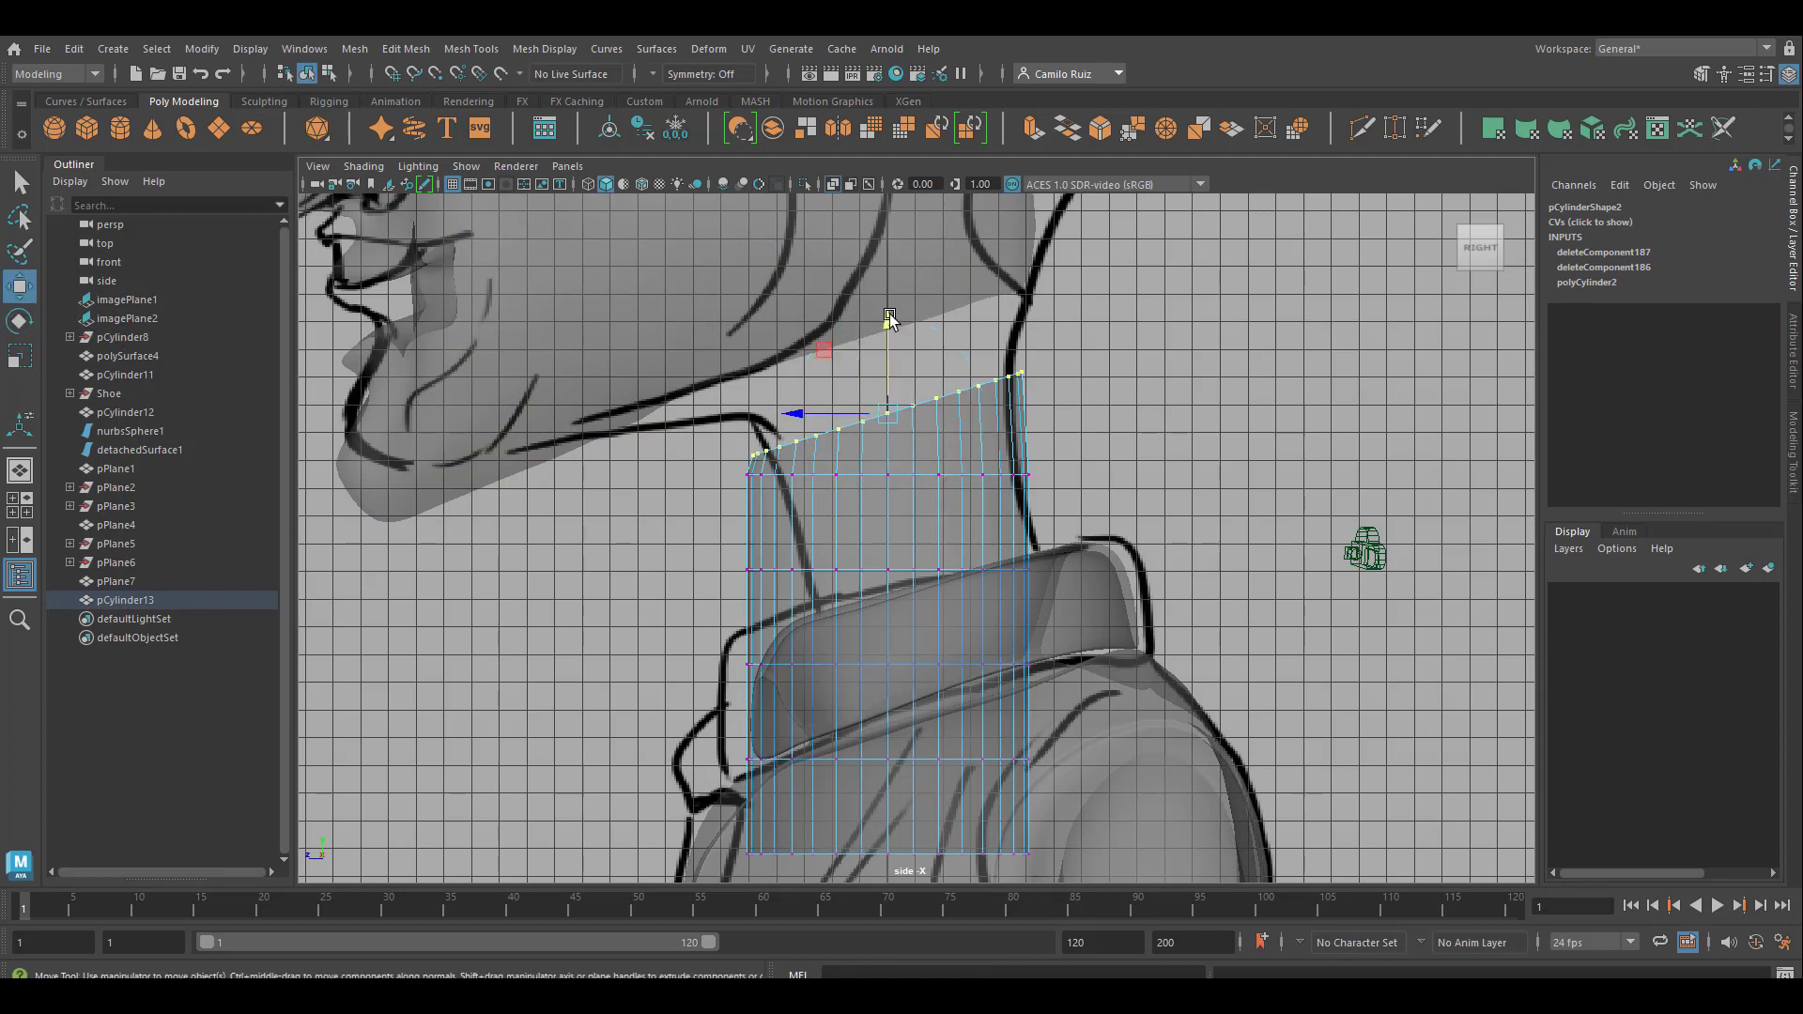
pyautogui.moveTo(890, 325); pyautogui.dragTo(891, 291)
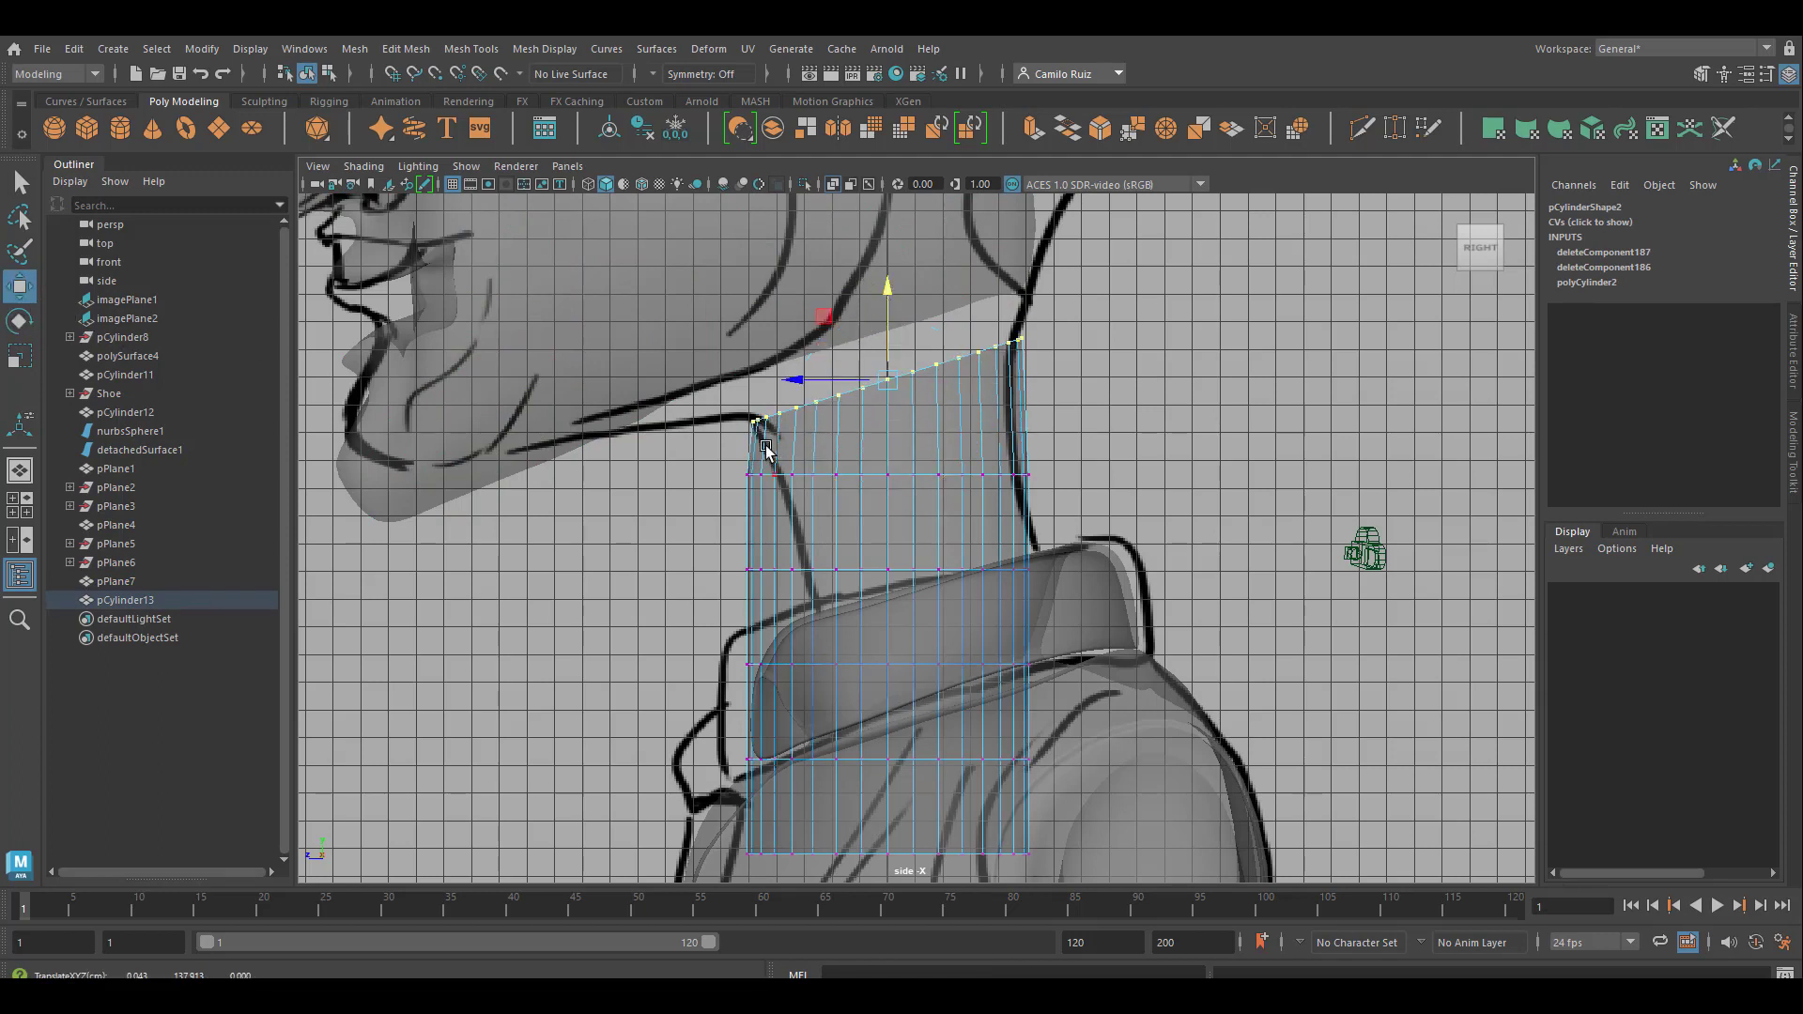
# Shift the neck's second and third vertex rings backward to follow the slanted front neck line of the side reference
pyautogui.moveTo(723, 457); pyautogui.dragTo(1033, 497)
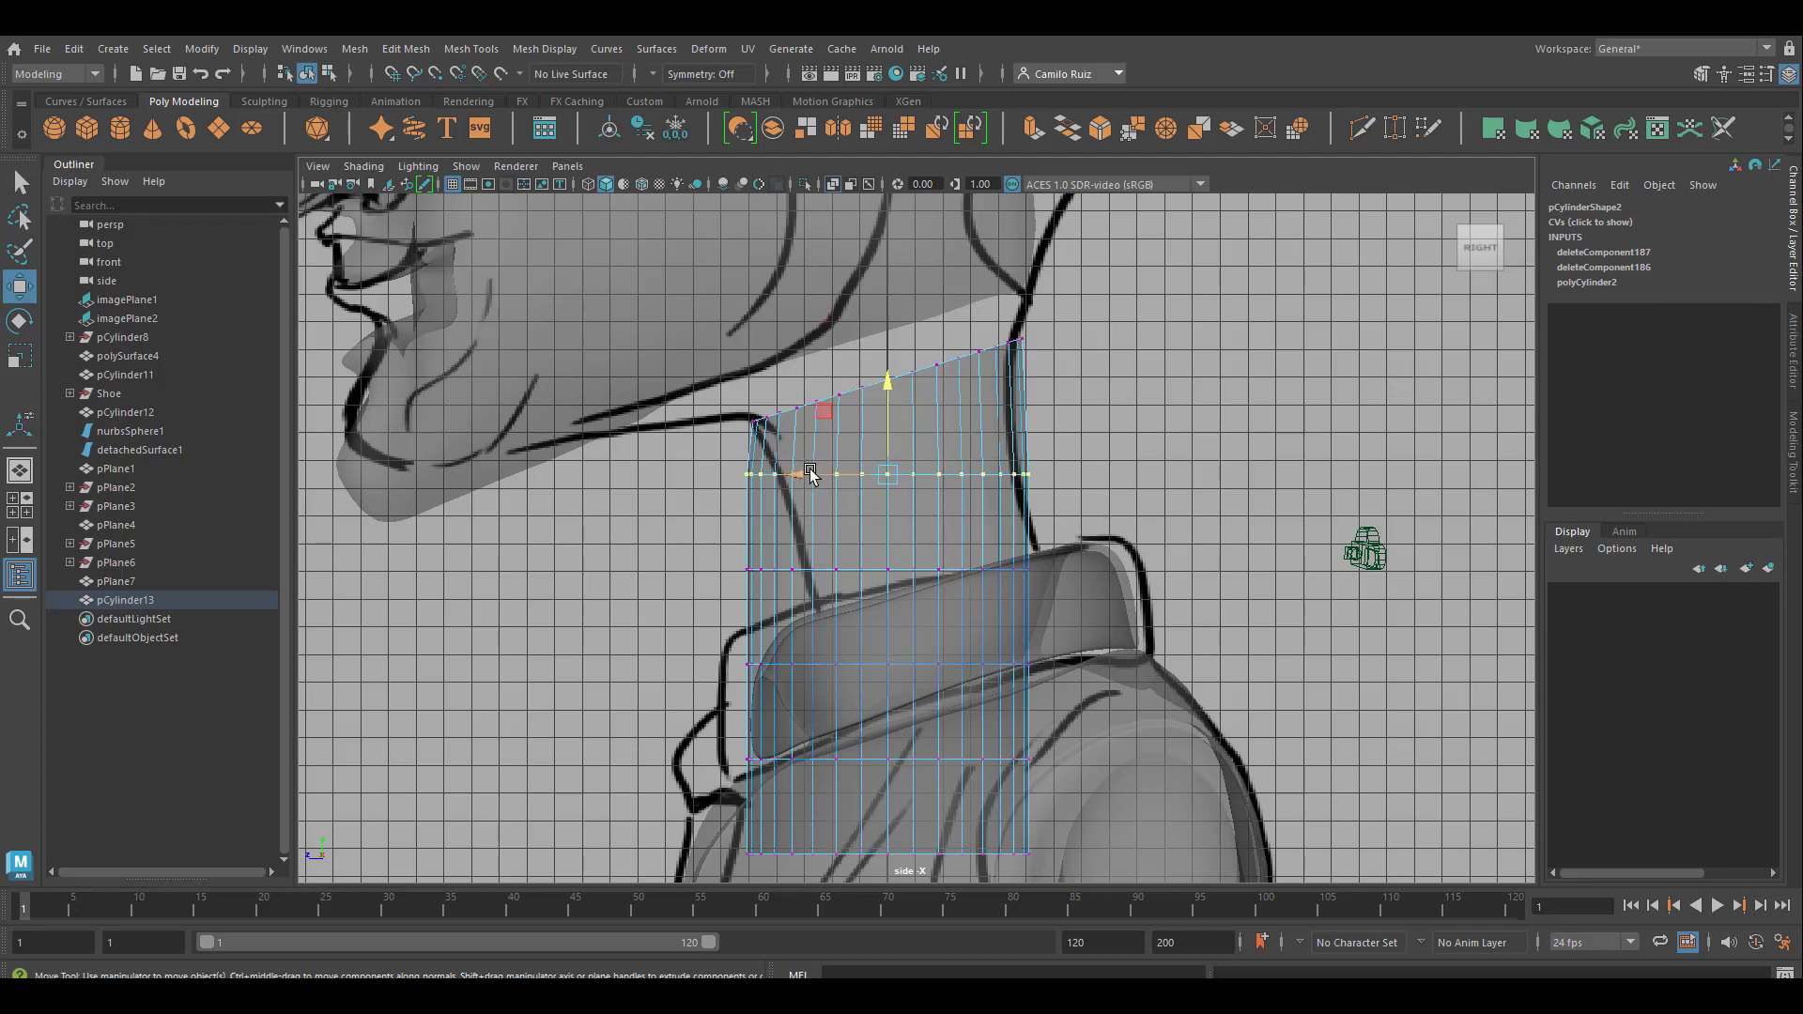
pyautogui.moveTo(809, 472); pyautogui.dragTo(831, 475)
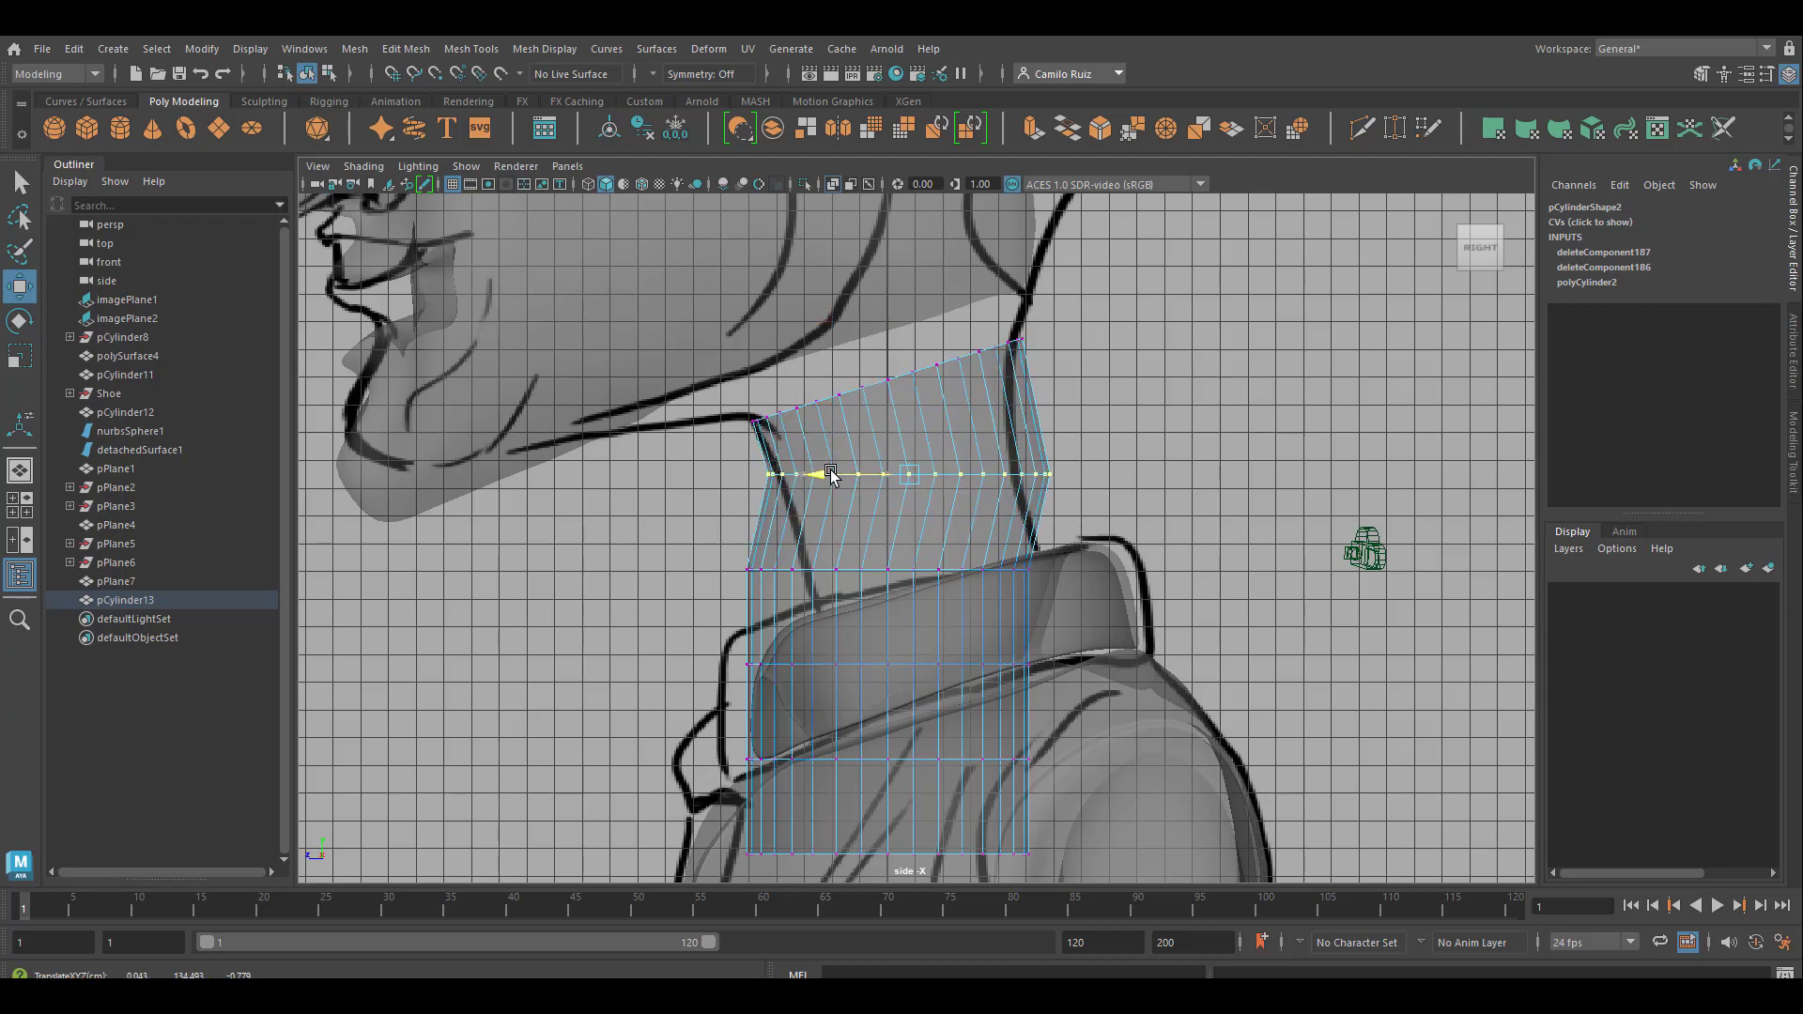
pyautogui.moveTo(702, 542); pyautogui.dragTo(1037, 584)
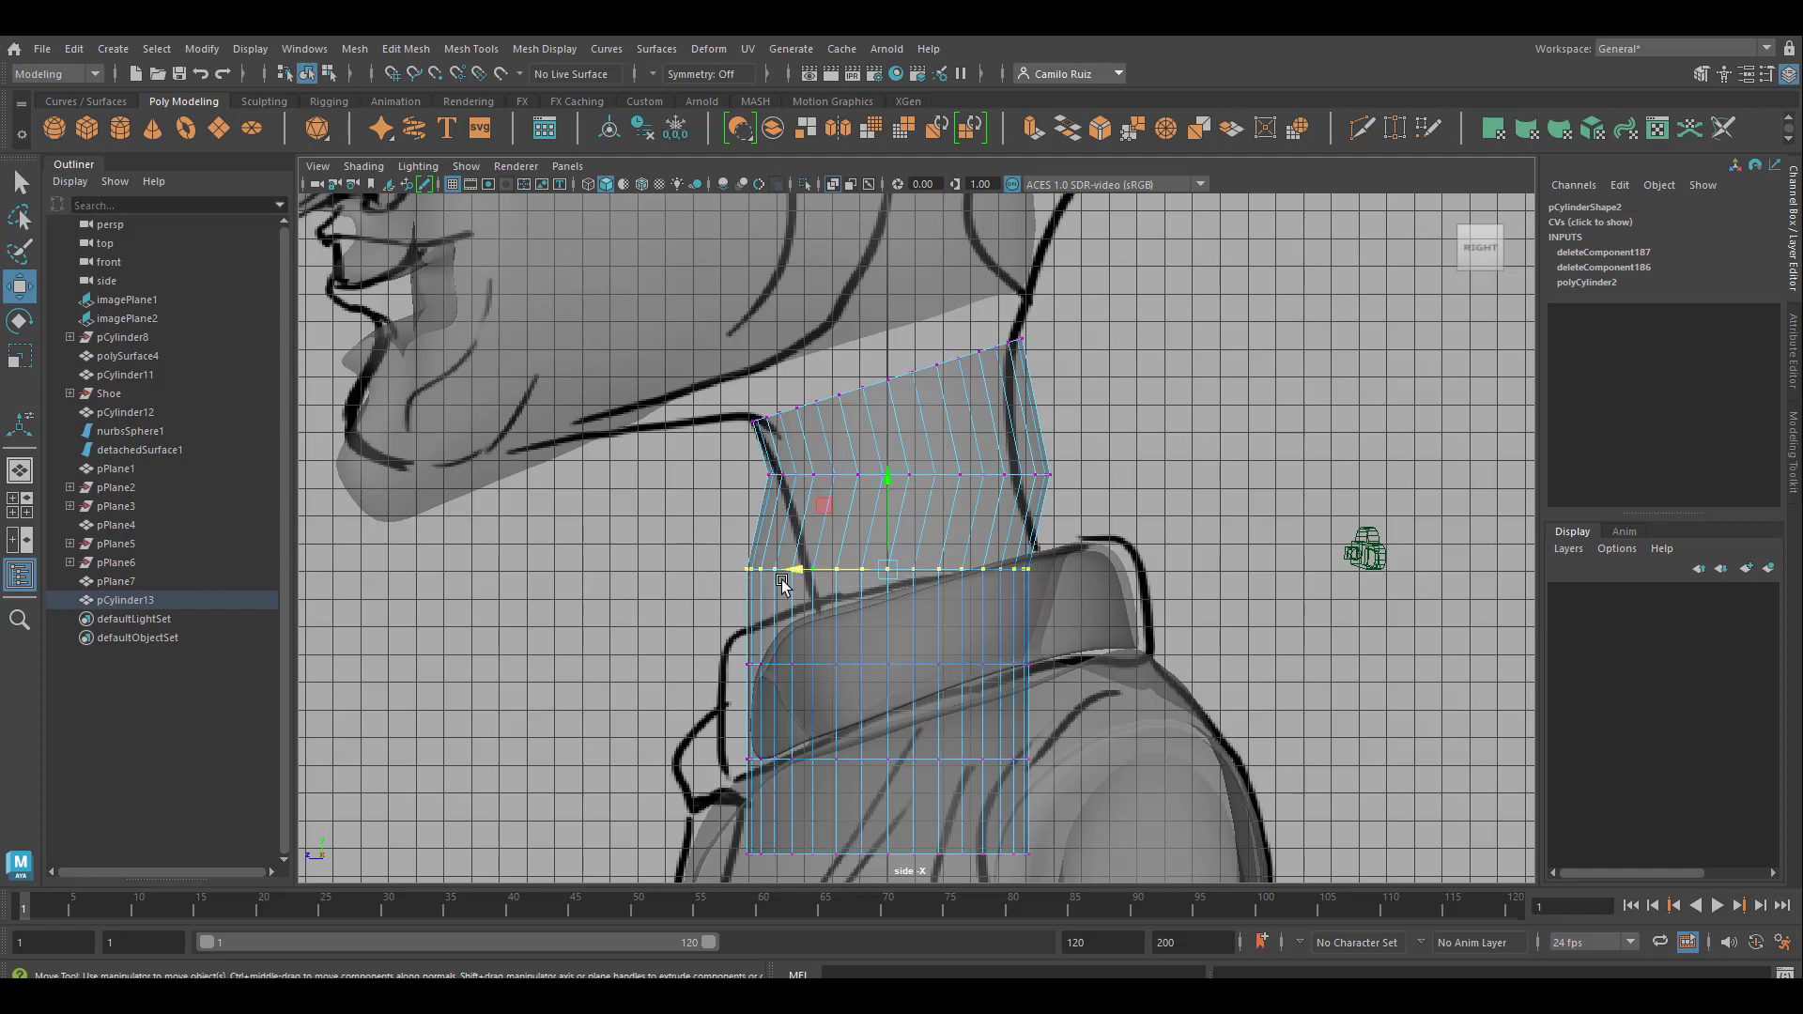
pyautogui.moveTo(767, 569); pyautogui.dragTo(827, 569)
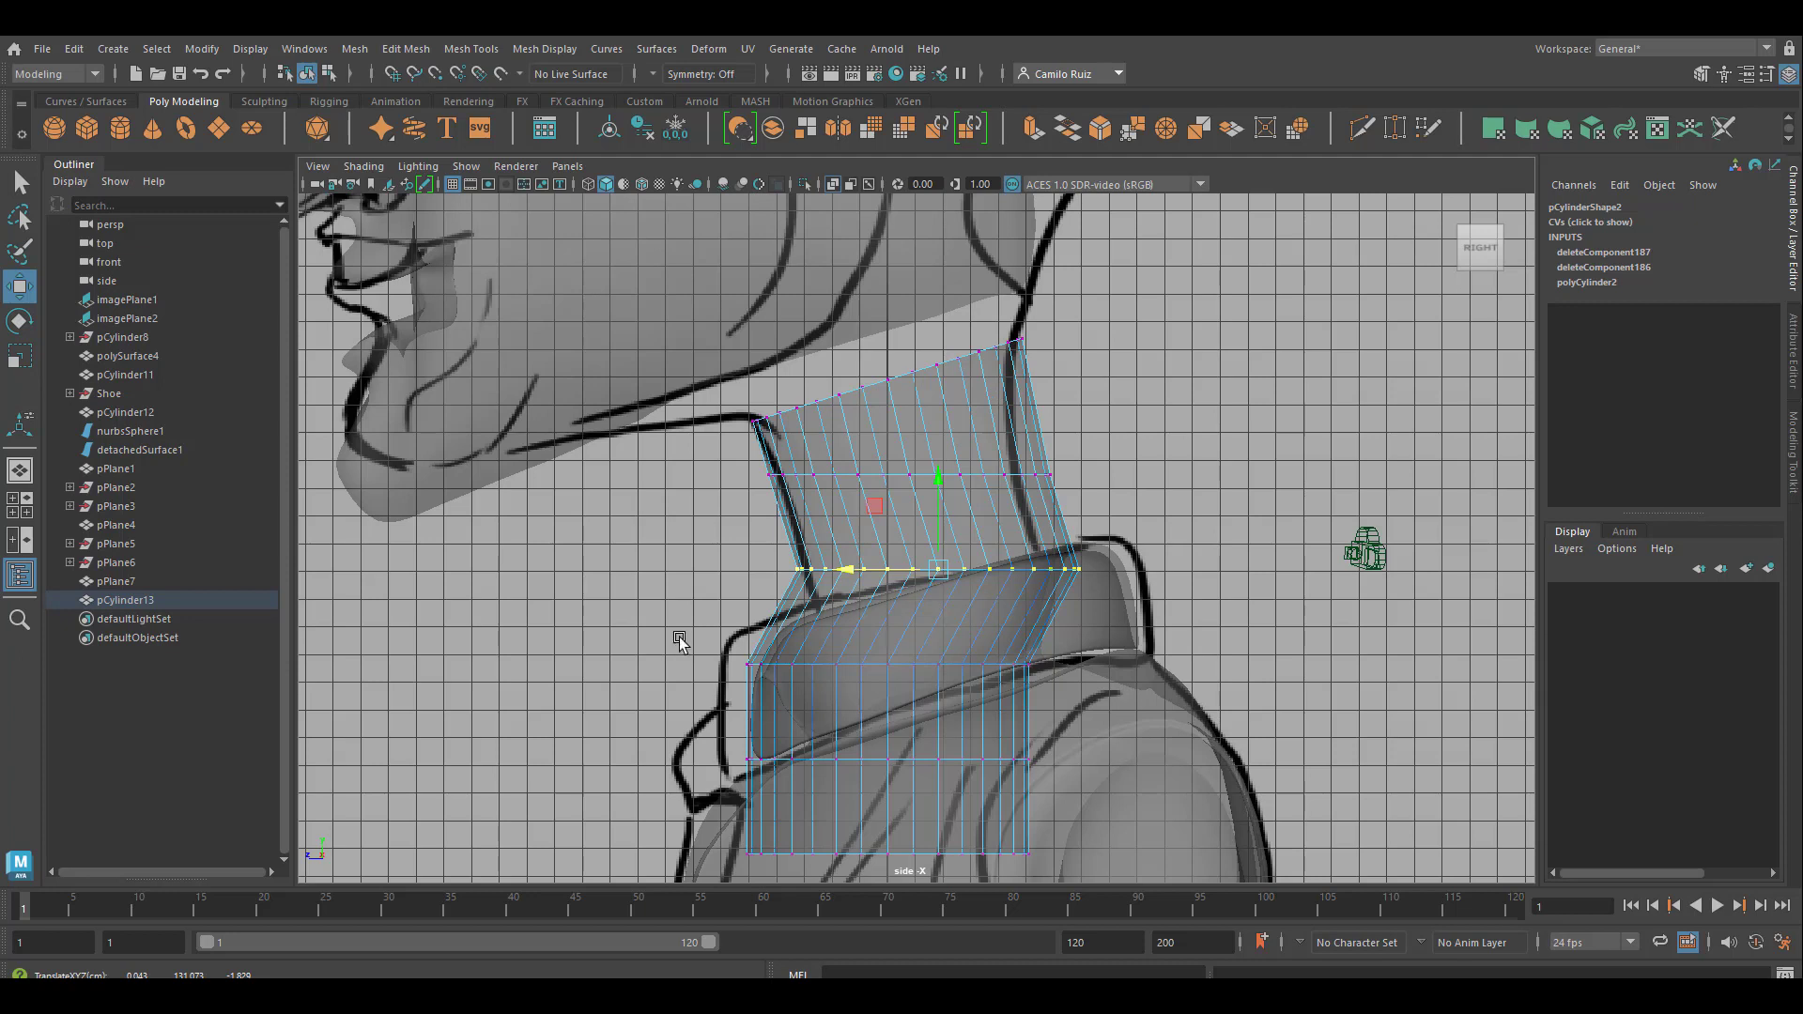
# Move the neck's three lowest vertex rings backward and up to continue the slant inside the collar
pyautogui.moveTo(679, 640); pyautogui.dragTo(1078, 698)
pyautogui.moveTo(684, 632); pyautogui.dragTo(1066, 864)
pyautogui.moveTo(795, 763); pyautogui.dragTo(858, 758)
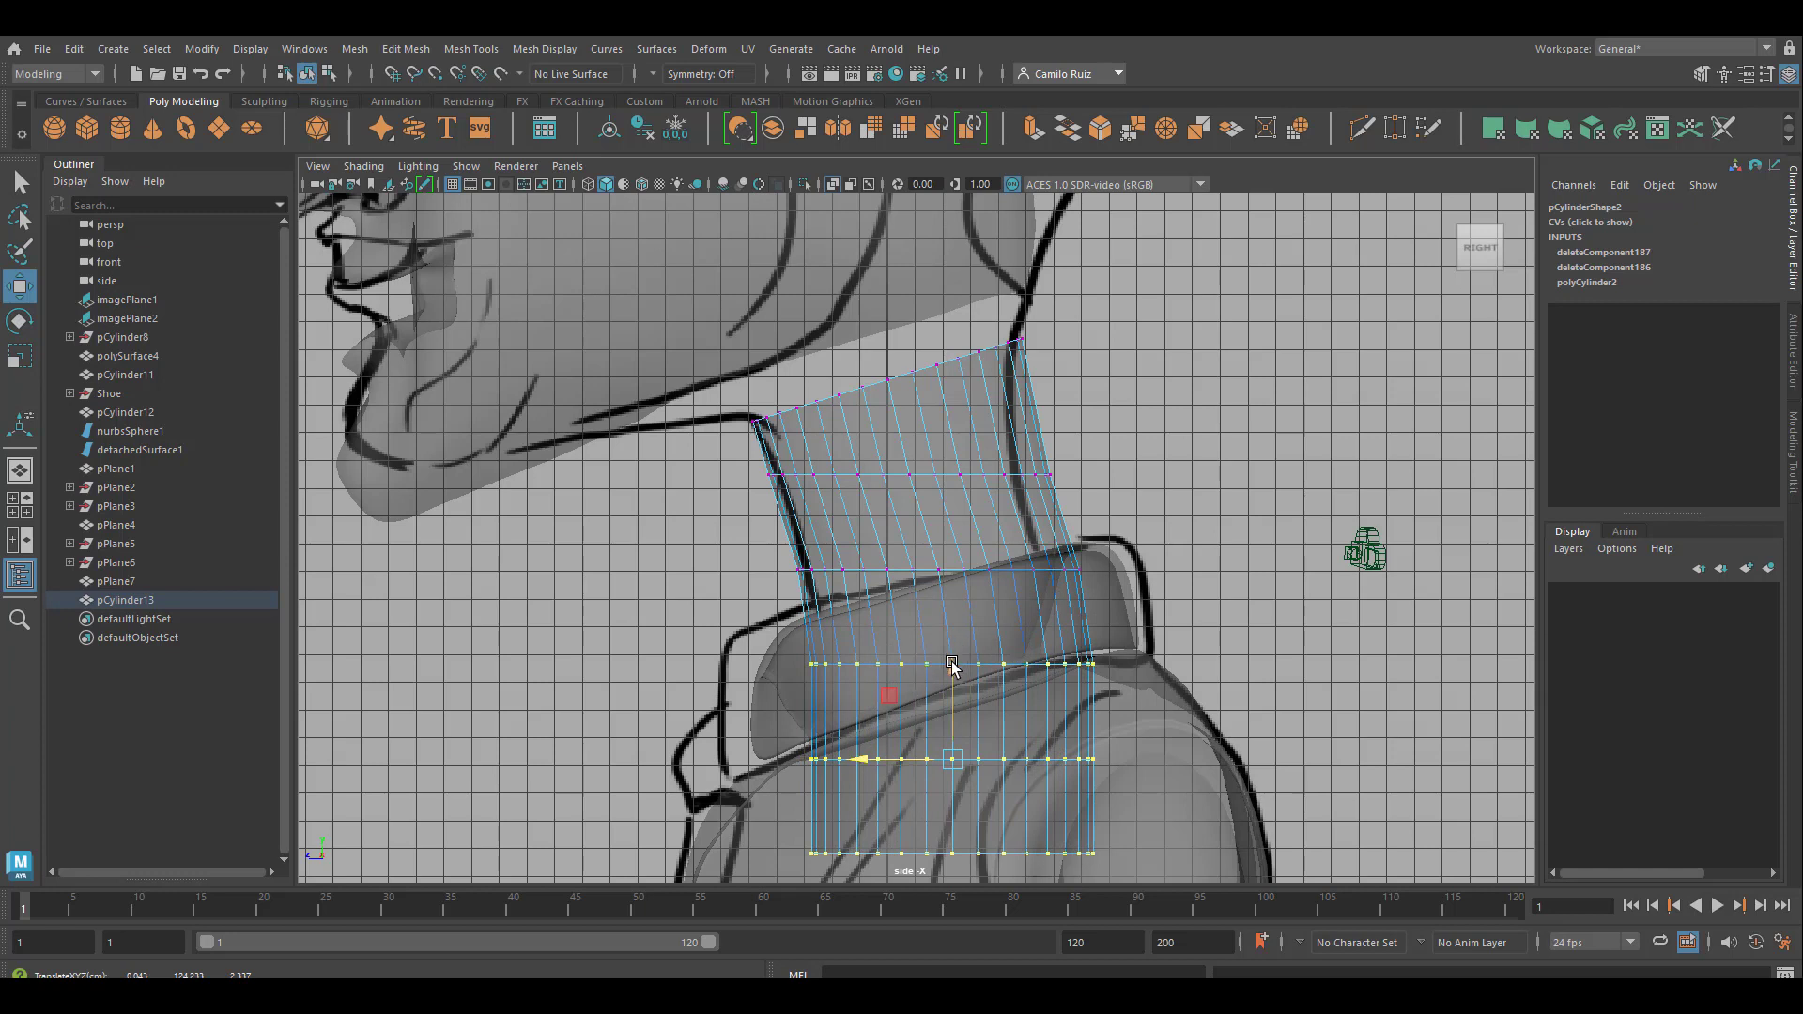
pyautogui.moveTo(951, 664); pyautogui.dragTo(952, 618)
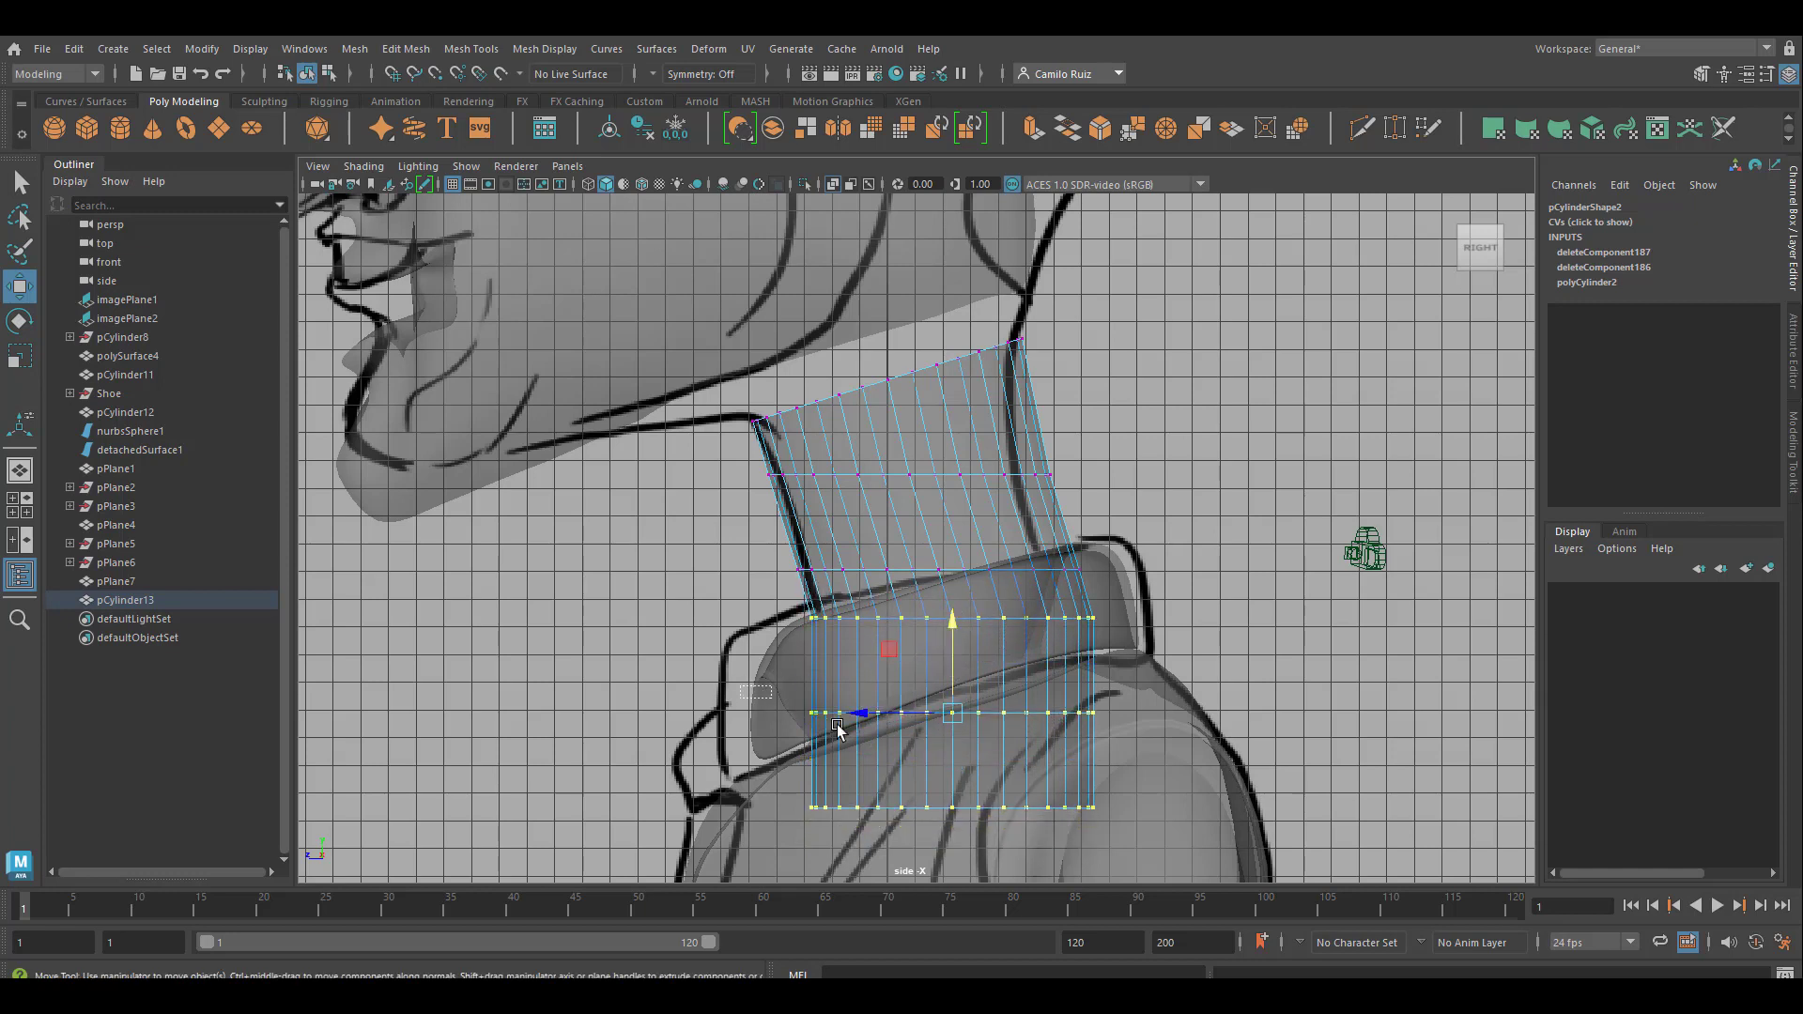
# Raise the neck's two lowest vertex rings, and the bottommost one further, to shorten the part hidden inside the clothing
pyautogui.moveTo(838, 730); pyautogui.dragTo(1132, 834)
pyautogui.moveTo(953, 669); pyautogui.dragTo(954, 613)
pyautogui.moveTo(756, 699); pyautogui.dragTo(1082, 800)
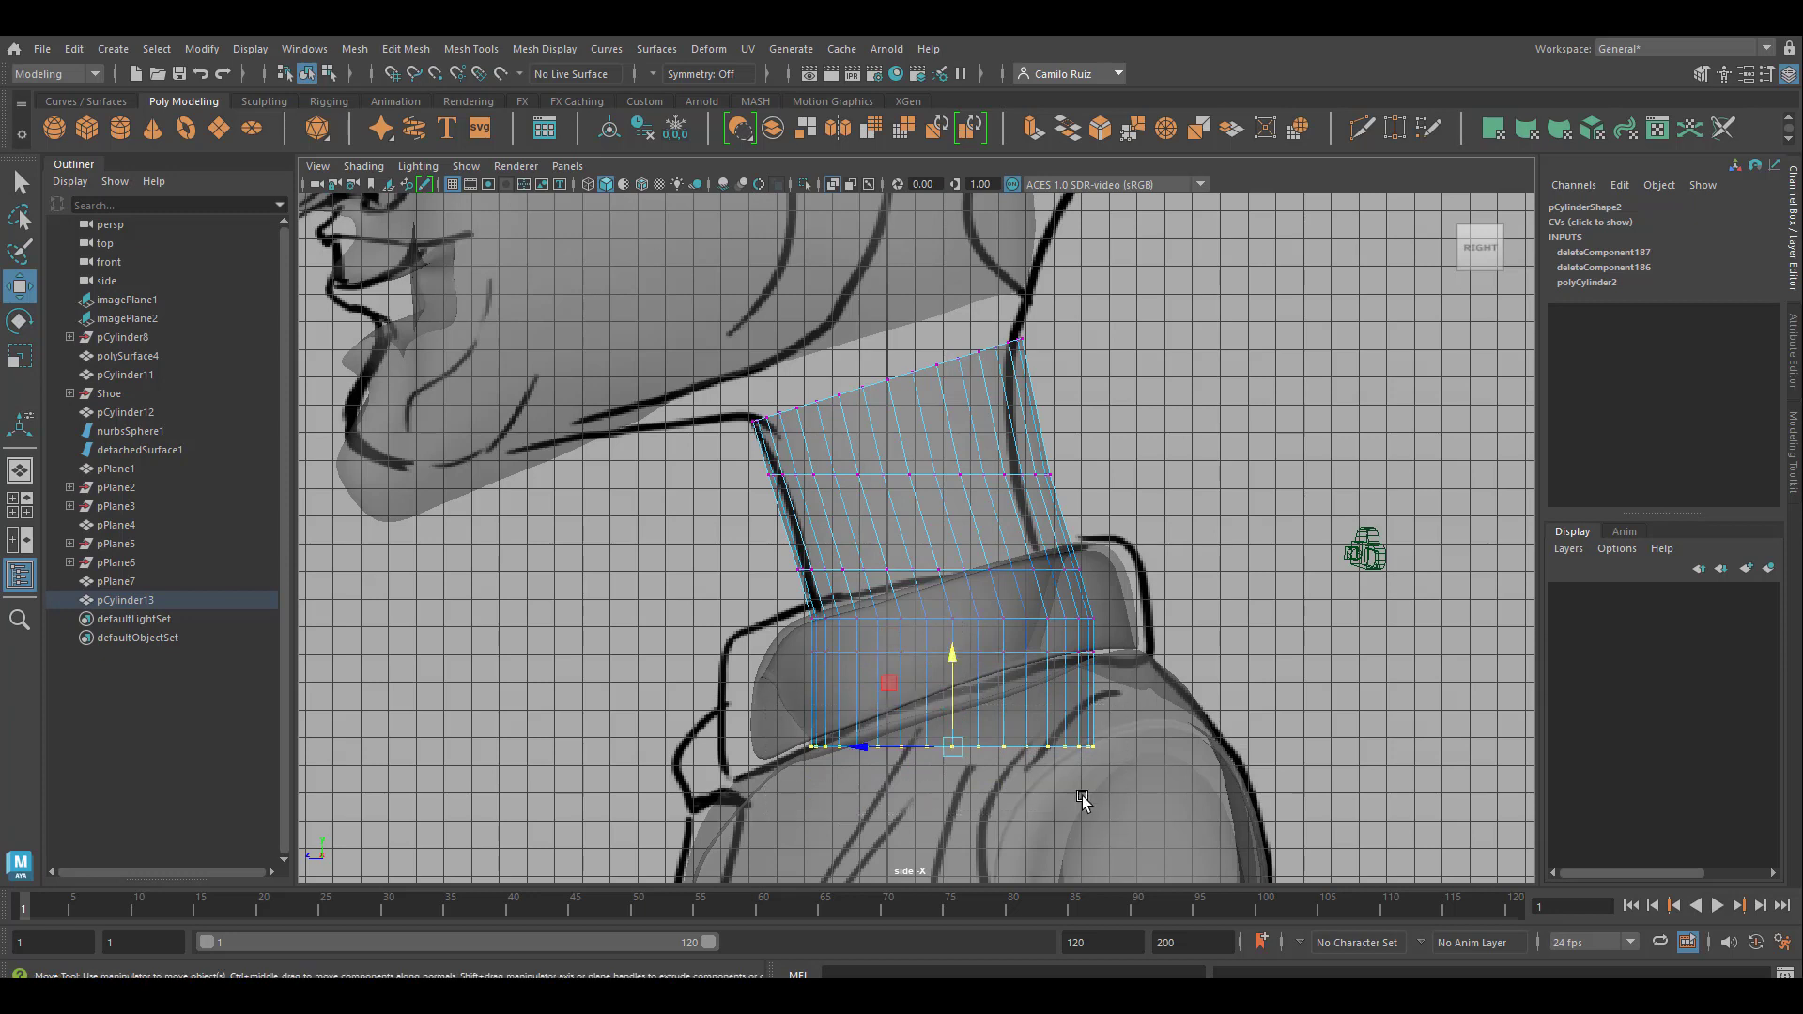
pyautogui.moveTo(952, 654); pyautogui.dragTo(950, 624)
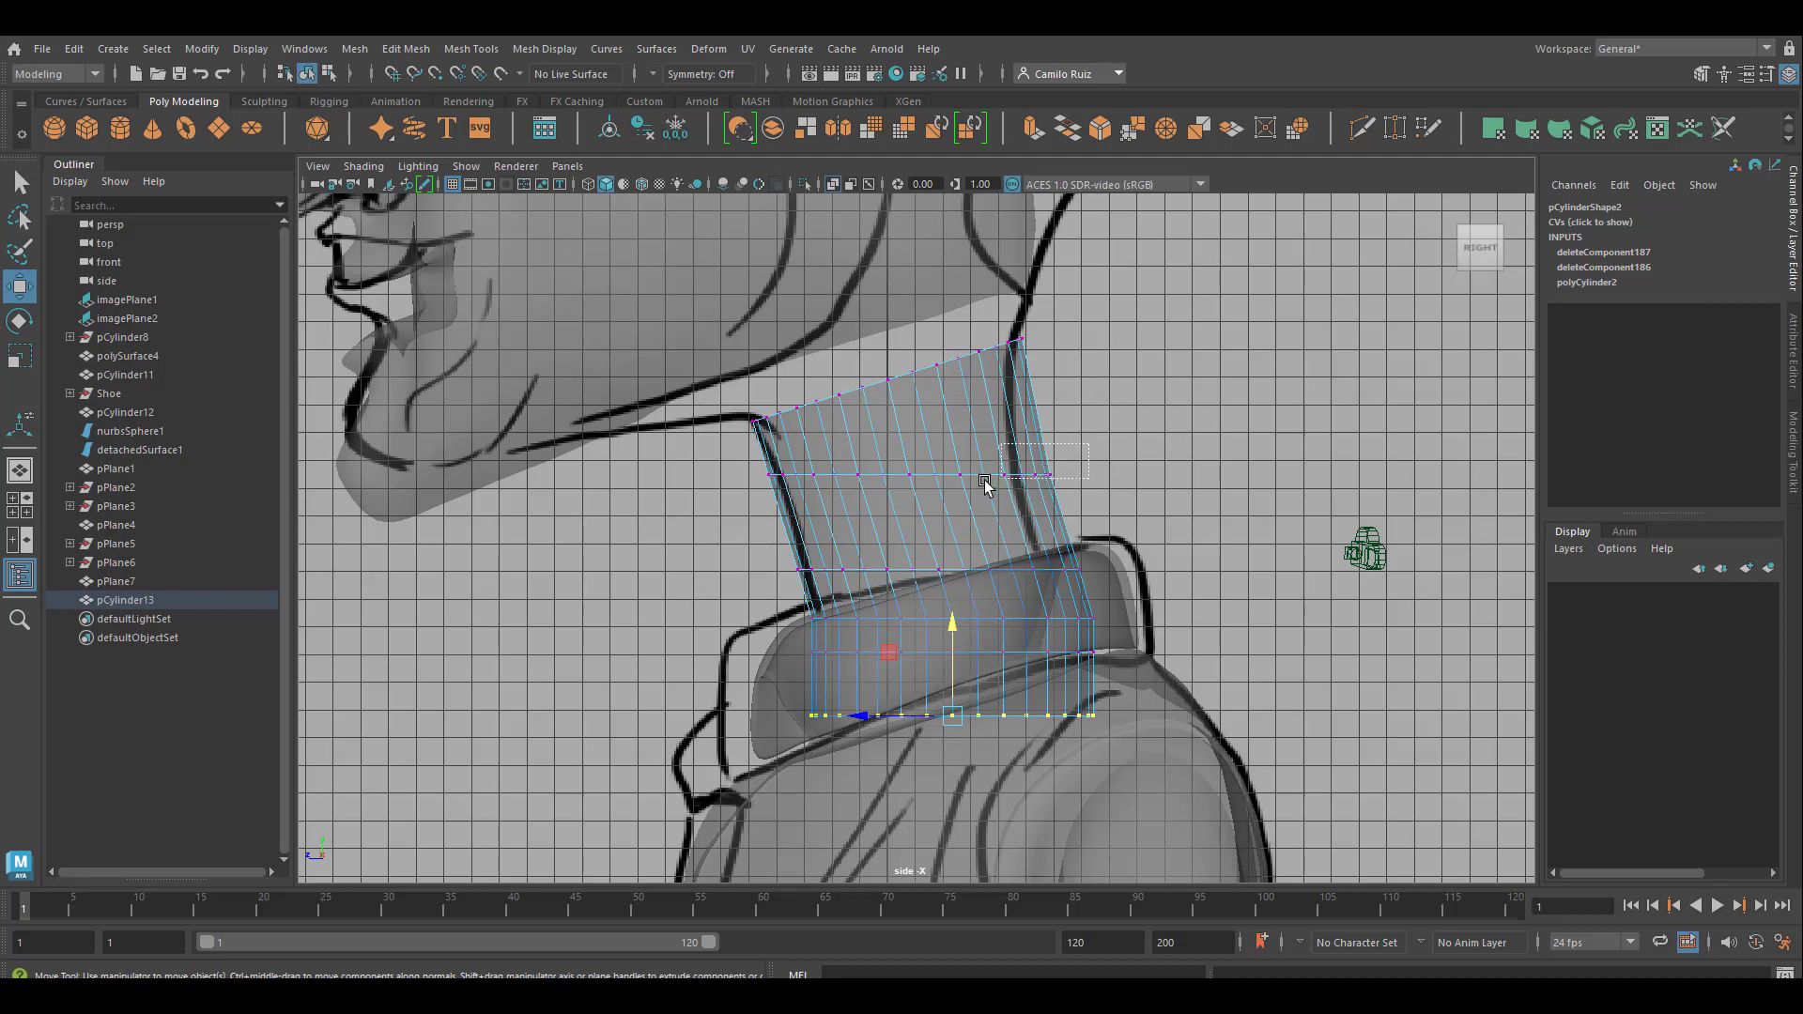
# Pull the rear vertices of the neck's second ring forward toward the reference nape line and compare the silhouette
pyautogui.moveTo(1041, 445); pyautogui.dragTo(946, 478)
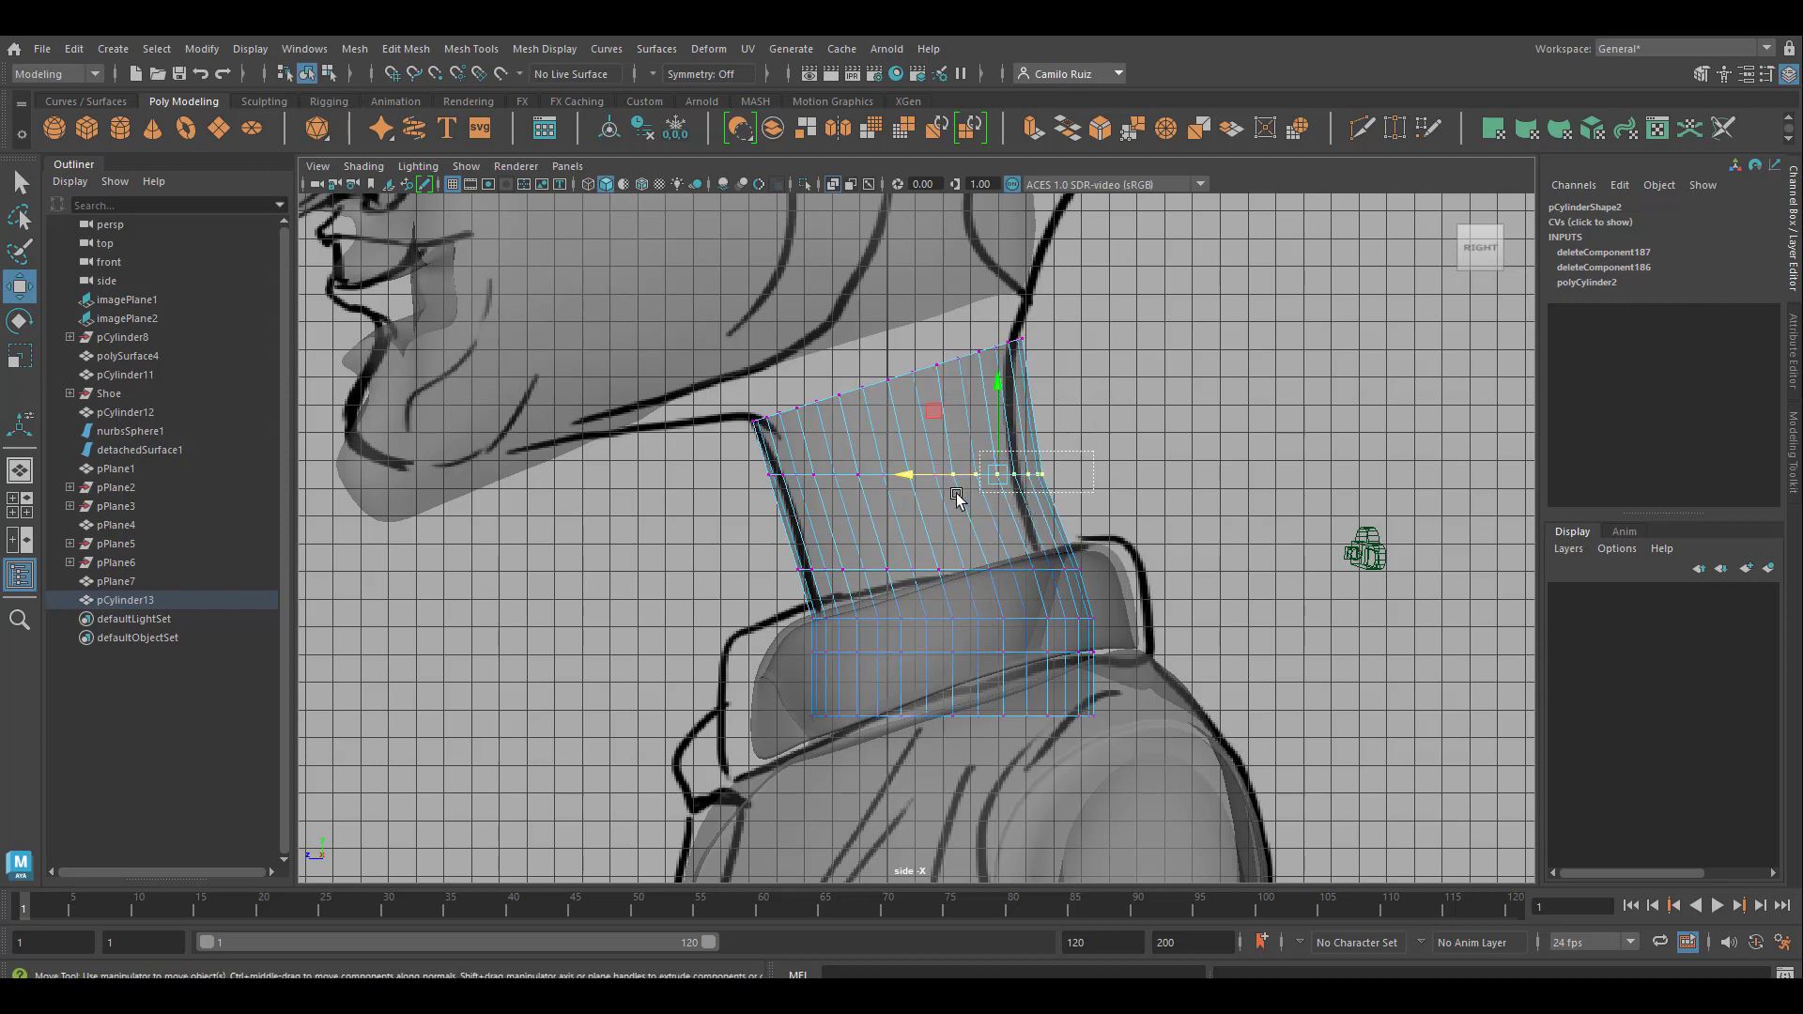
pyautogui.moveTo(1094, 451); pyautogui.dragTo(906, 399)
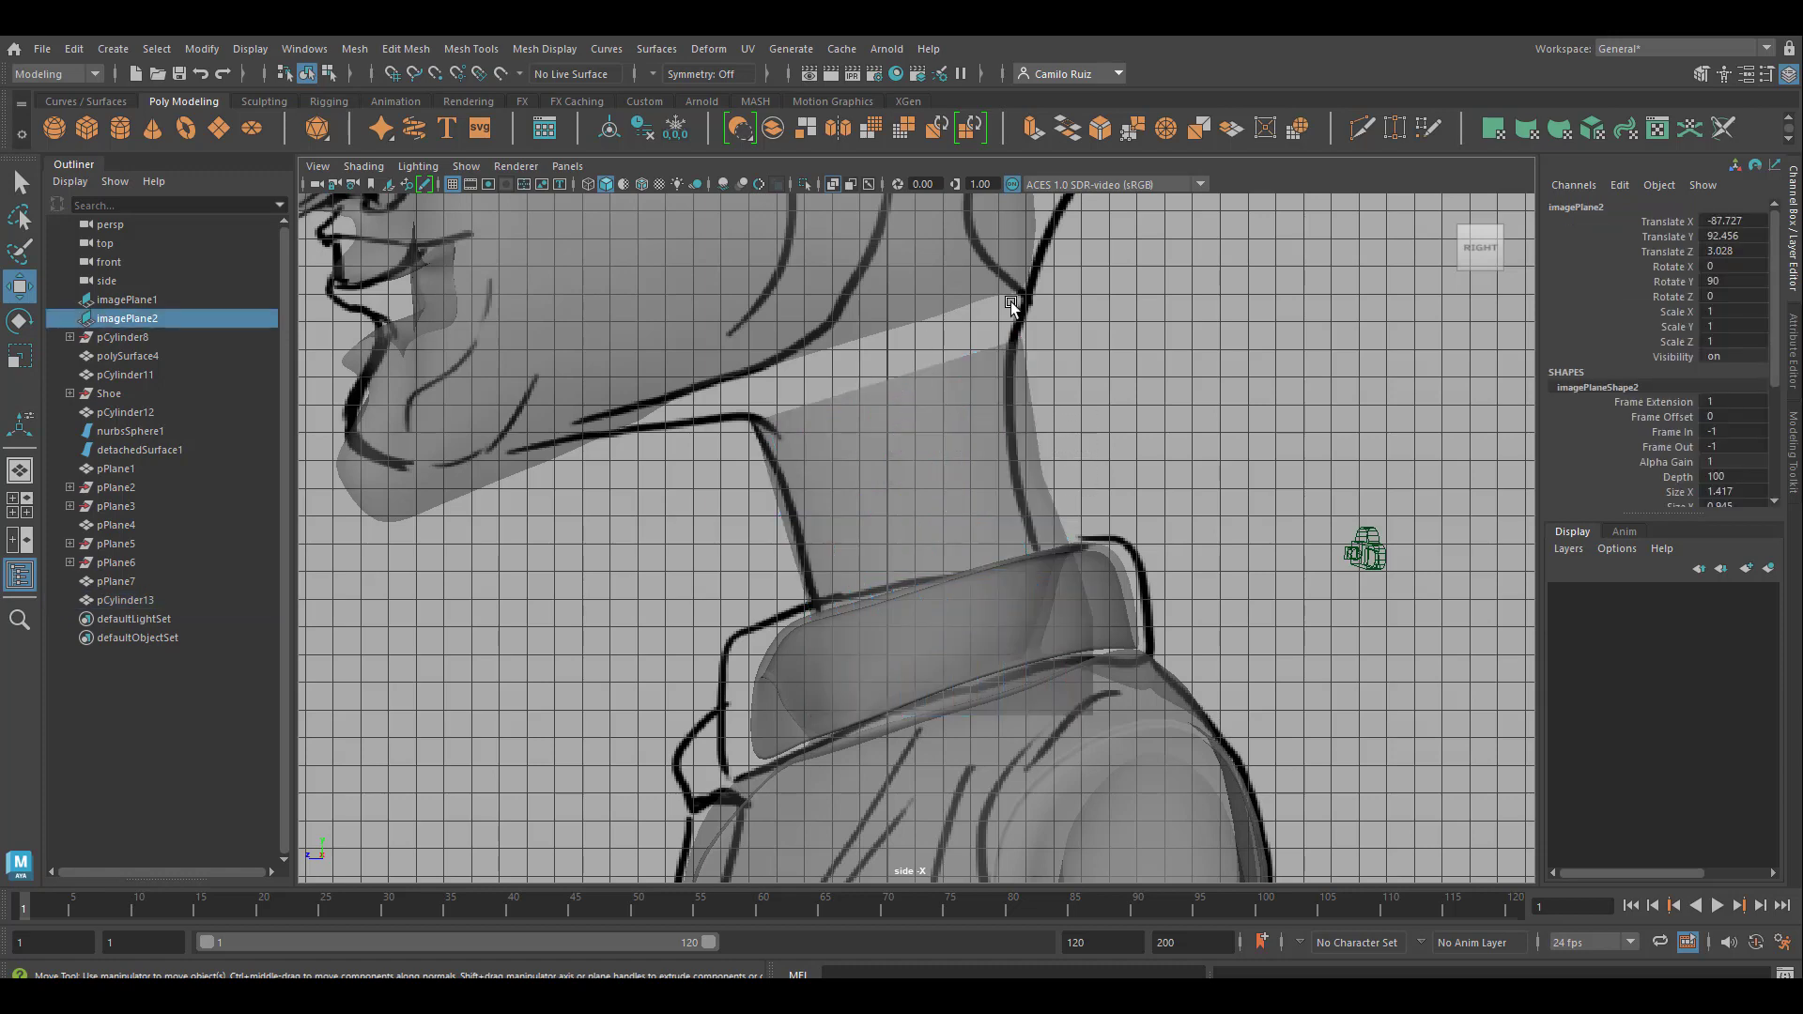
pyautogui.click(1011, 414)
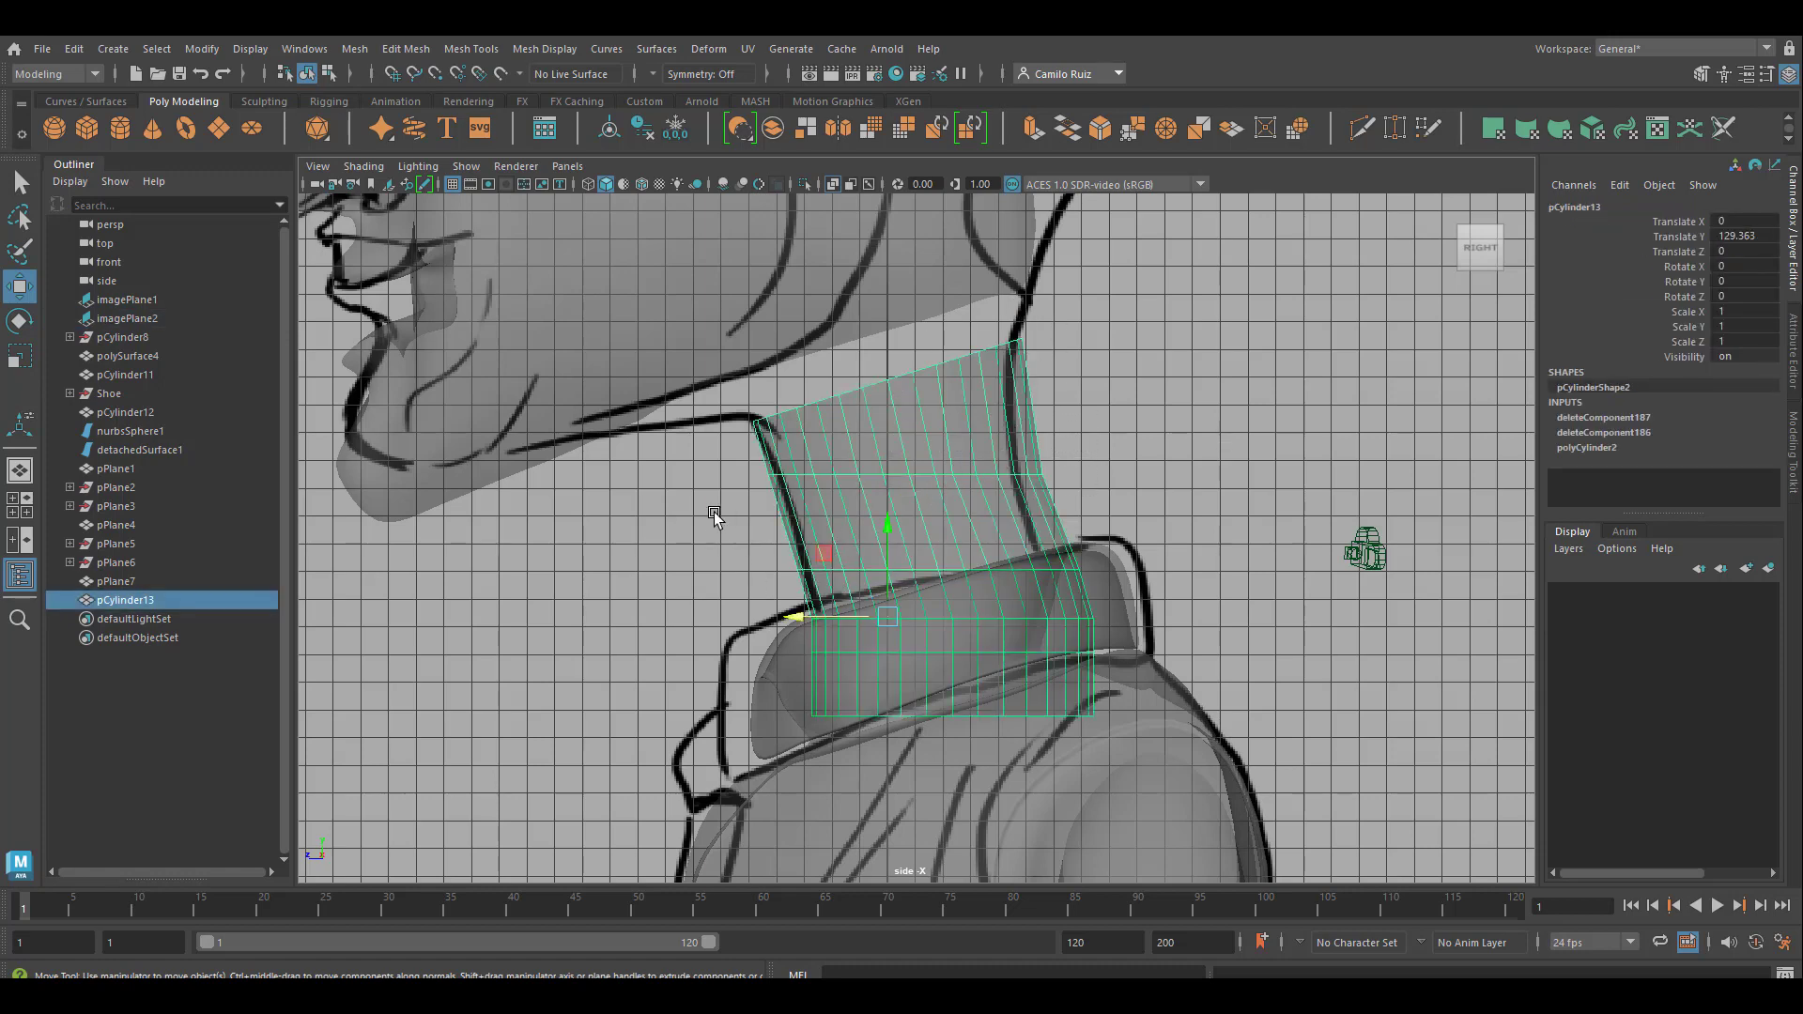
pyautogui.click(775, 541)
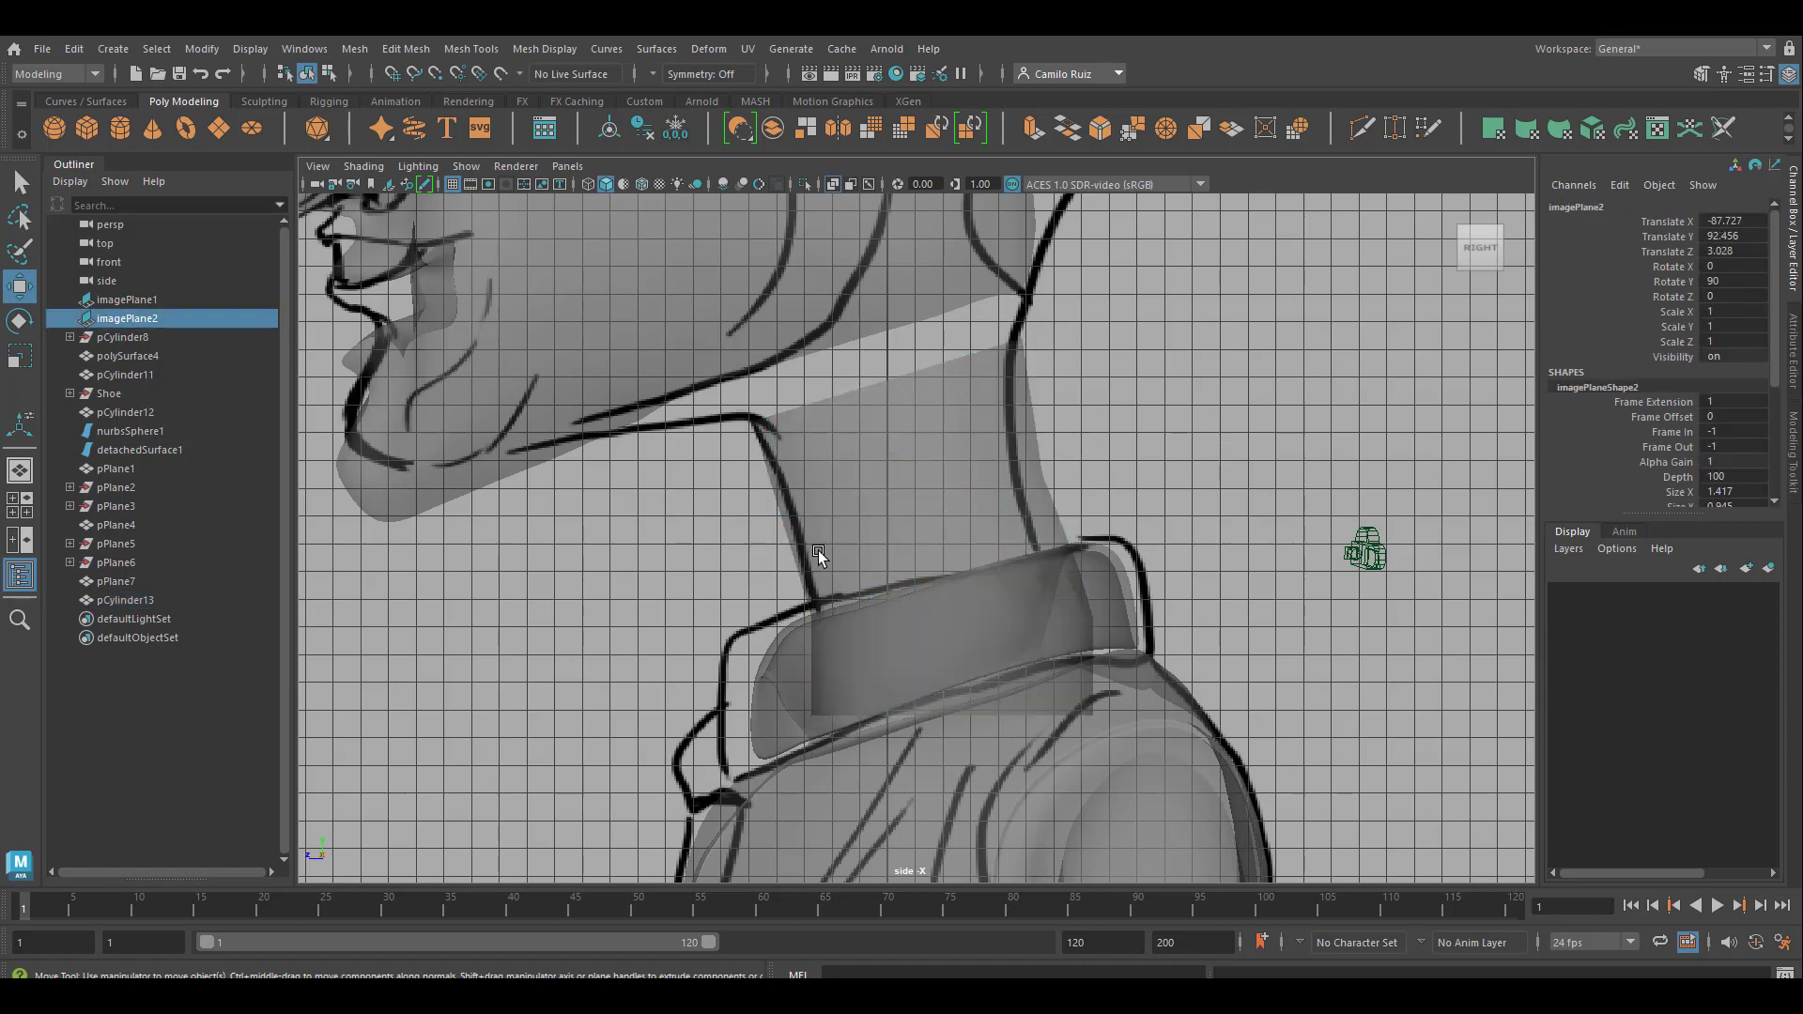
# Move the neck's third vertex ring up and slightly forward in the side view
pyautogui.click(819, 550)
pyautogui.rightClick(826, 550)
pyautogui.click(737, 454)
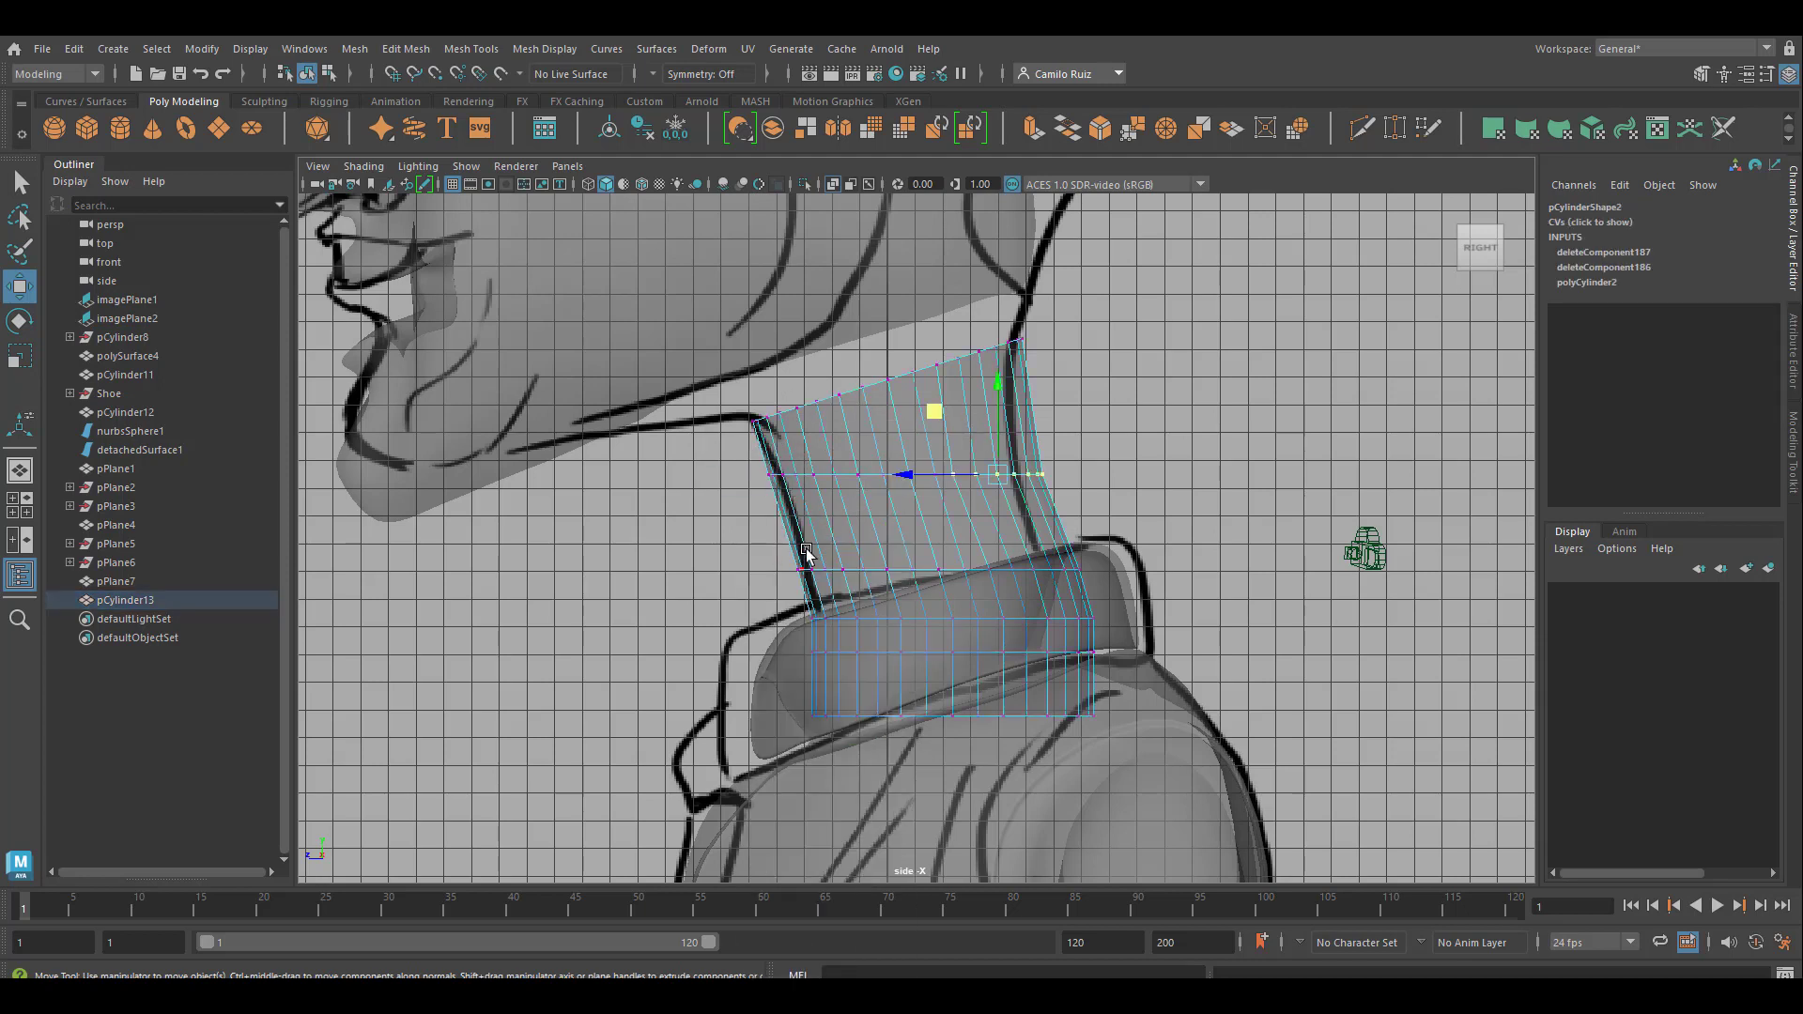
pyautogui.moveTo(781, 551); pyautogui.dragTo(1124, 606)
pyautogui.moveTo(942, 485); pyautogui.dragTo(942, 449)
pyautogui.moveTo(866, 536); pyautogui.dragTo(843, 536)
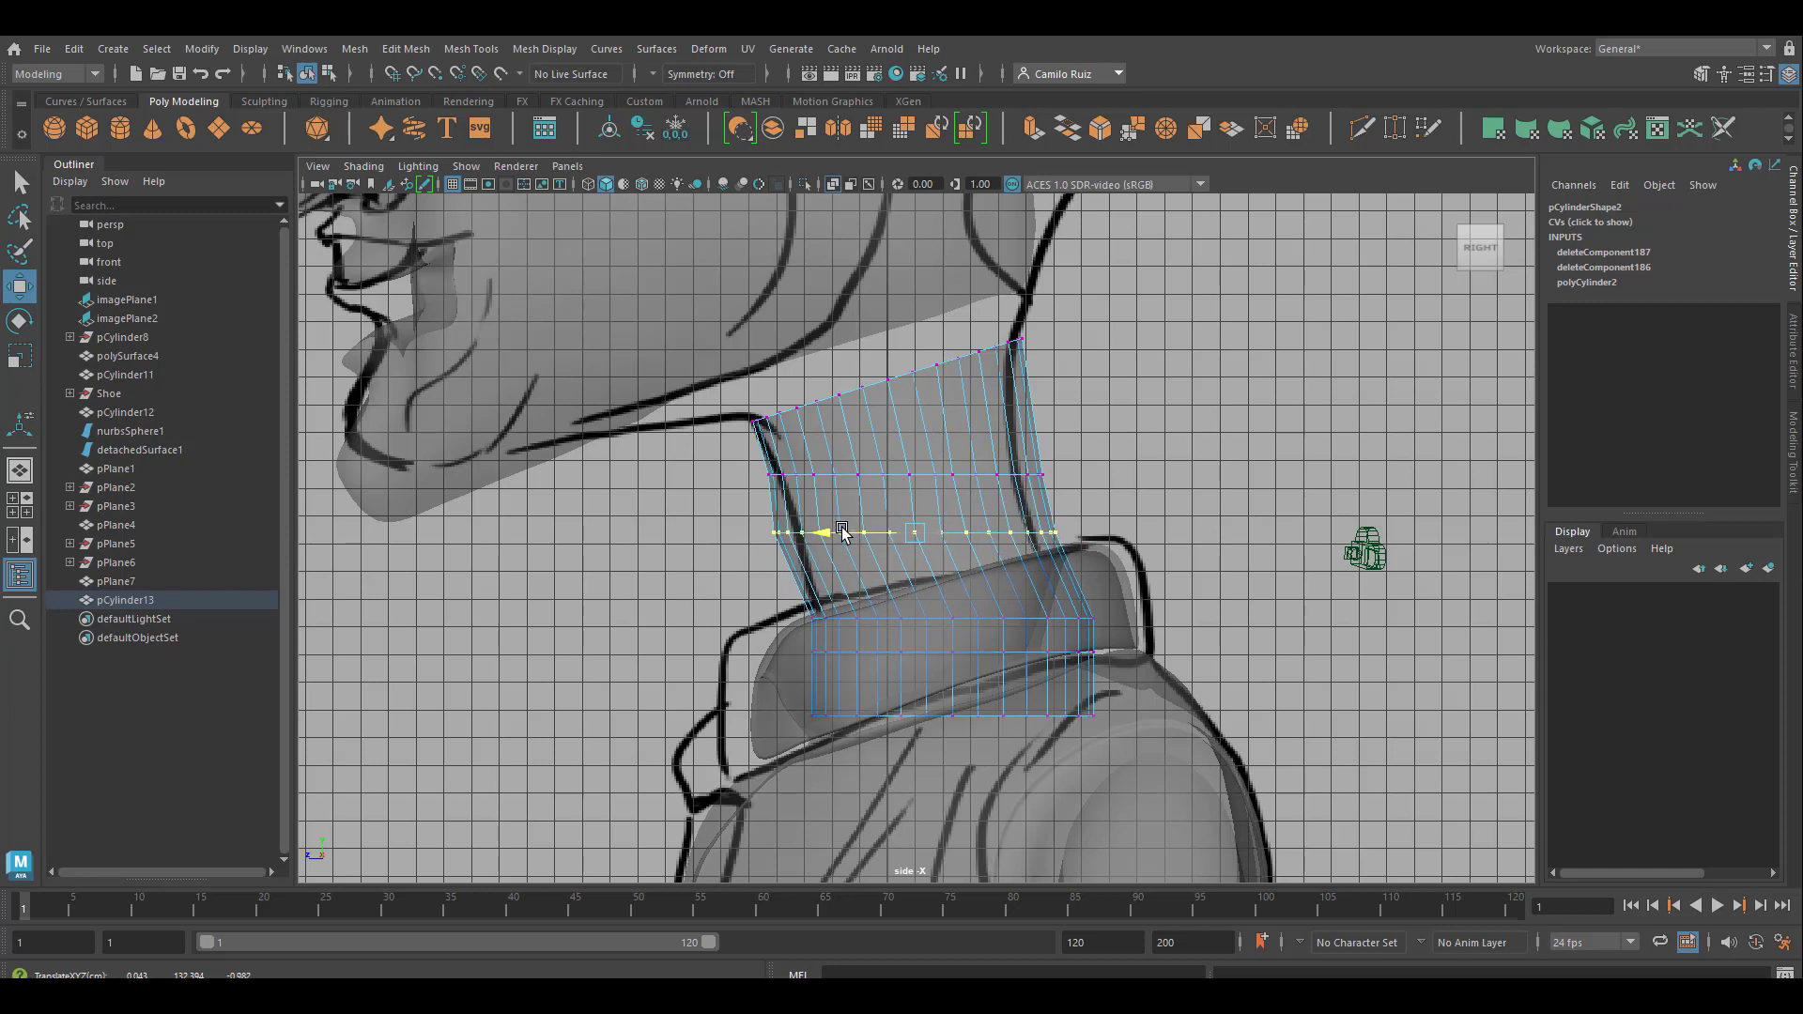
# Scale the neck's third vertex ring horizontally to about 0.9 and narrow the second ring to match the side reference outline
pyautogui.click(19, 324)
pyautogui.click(18, 357)
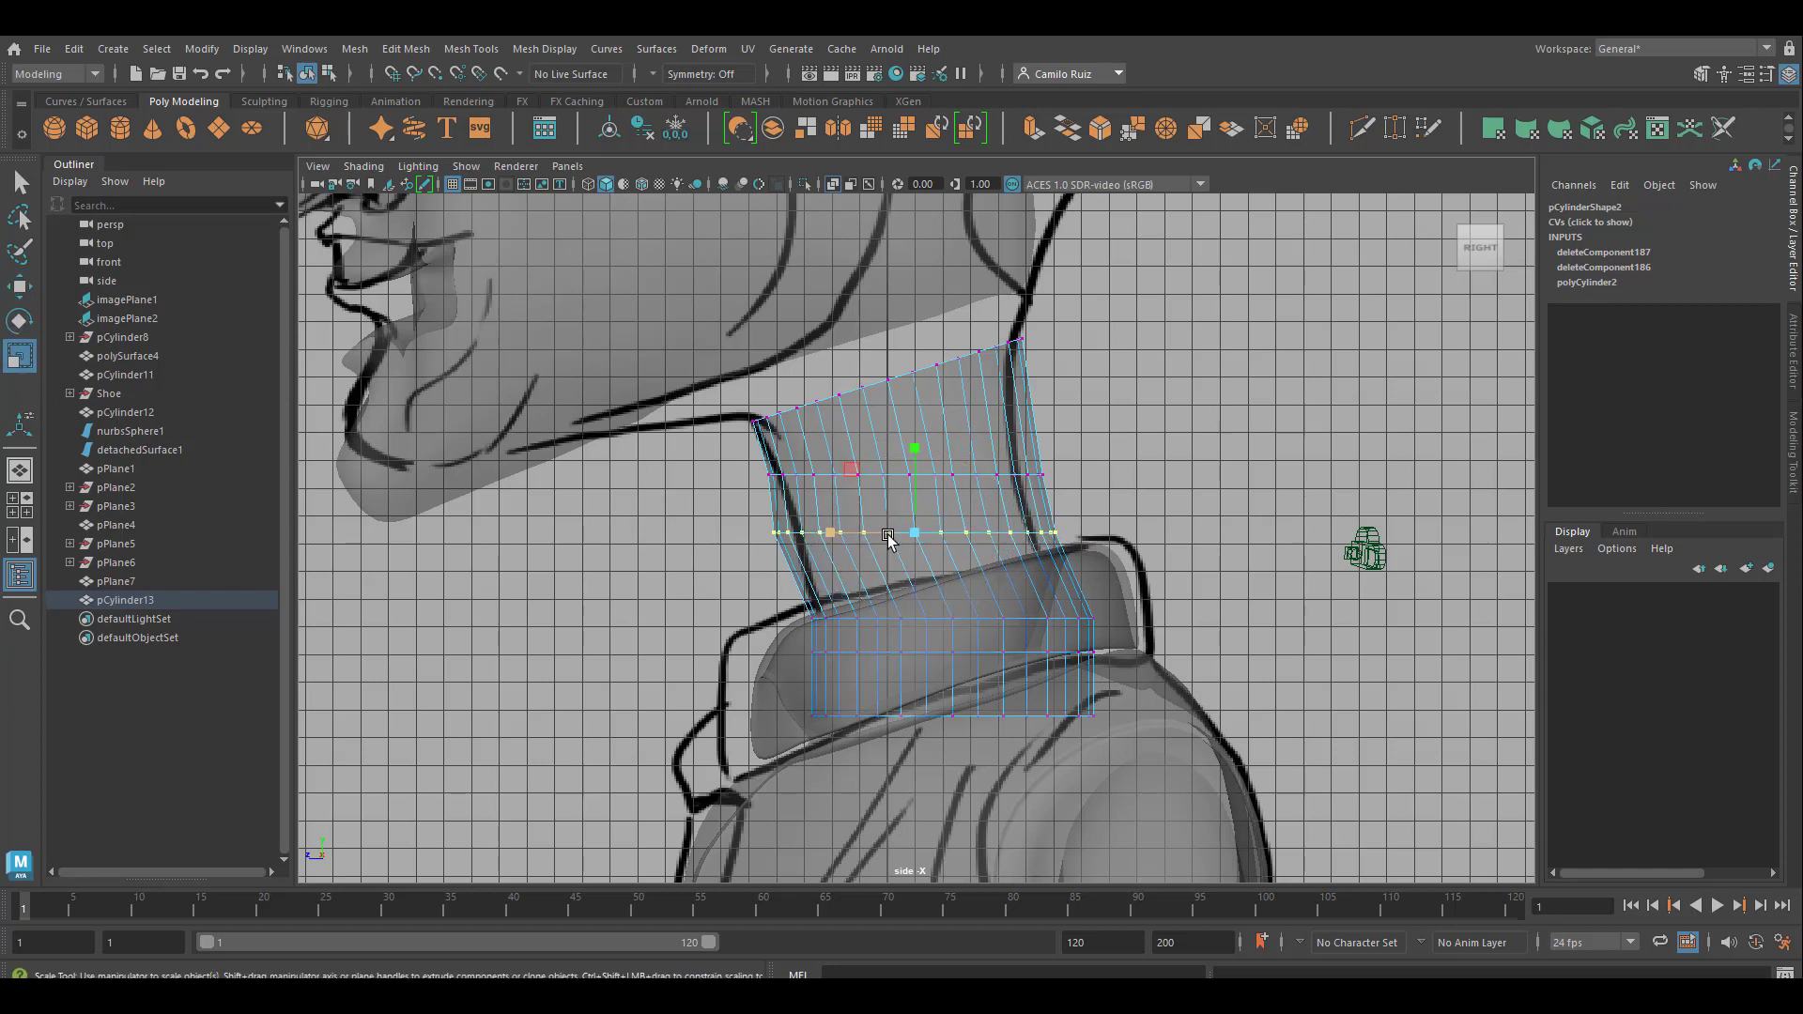
pyautogui.moveTo(915, 533); pyautogui.dragTo(900, 537)
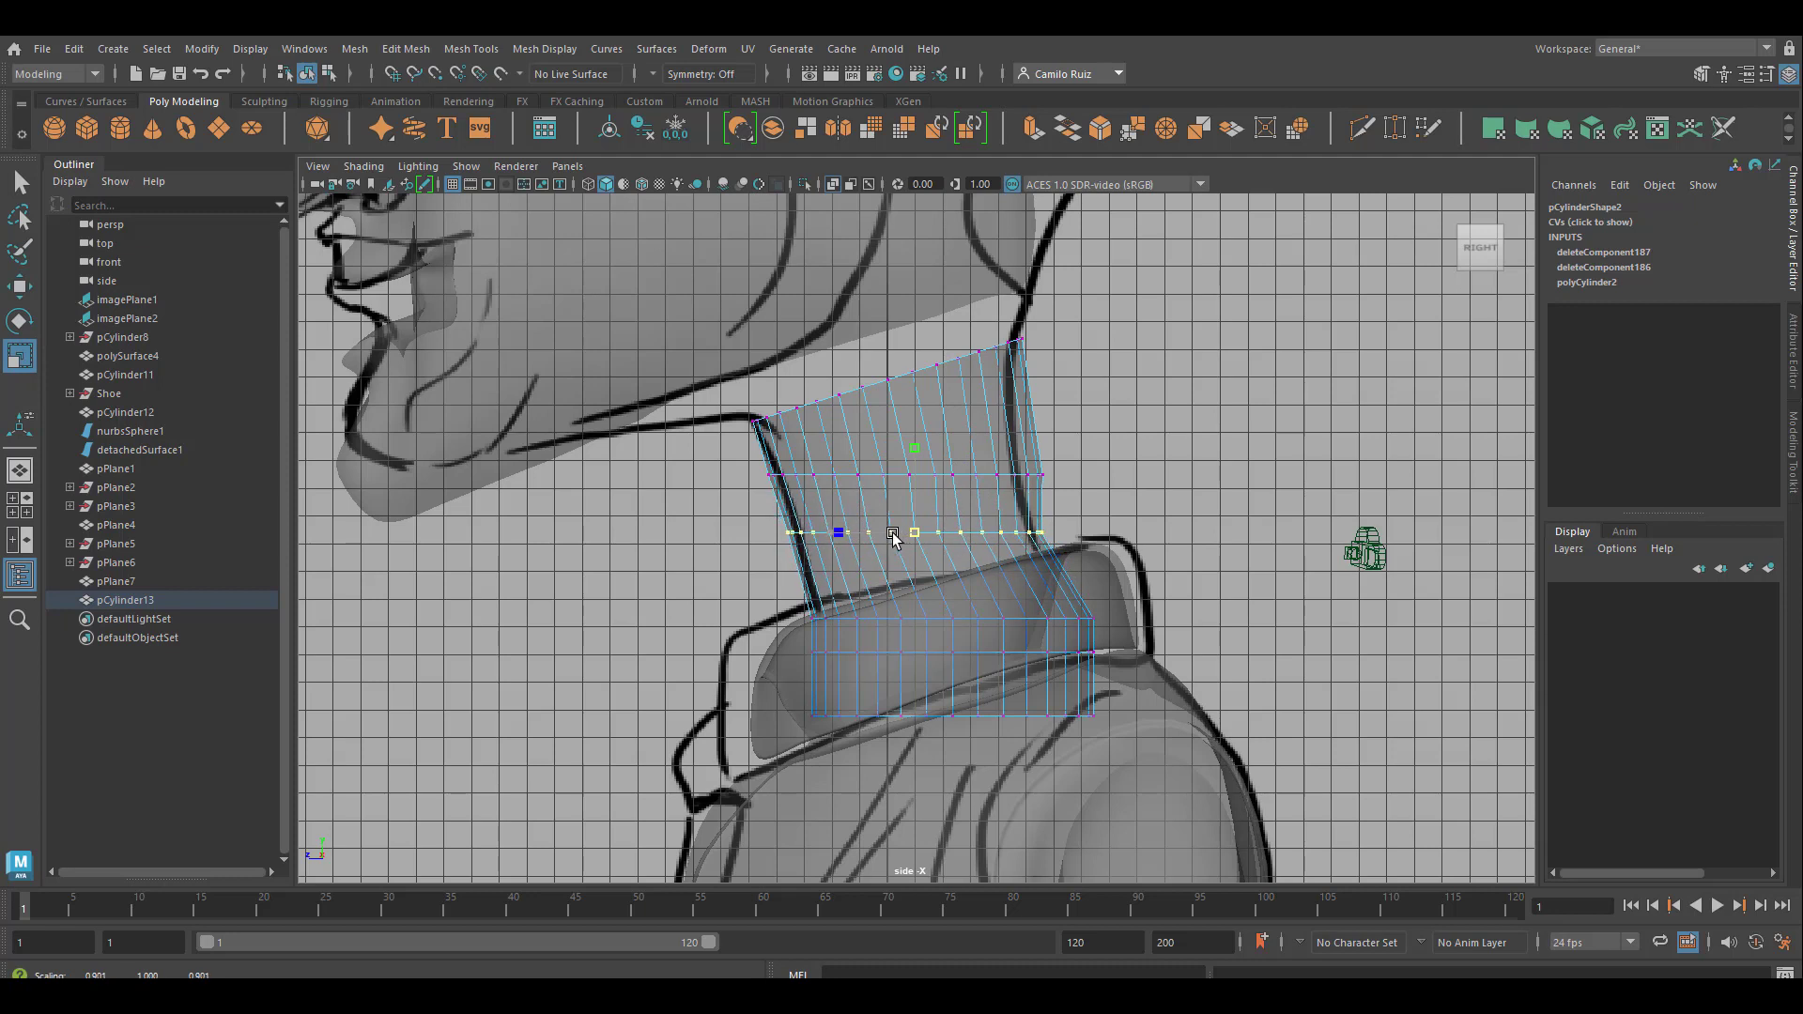
pyautogui.moveTo(729, 460); pyautogui.dragTo(1159, 492)
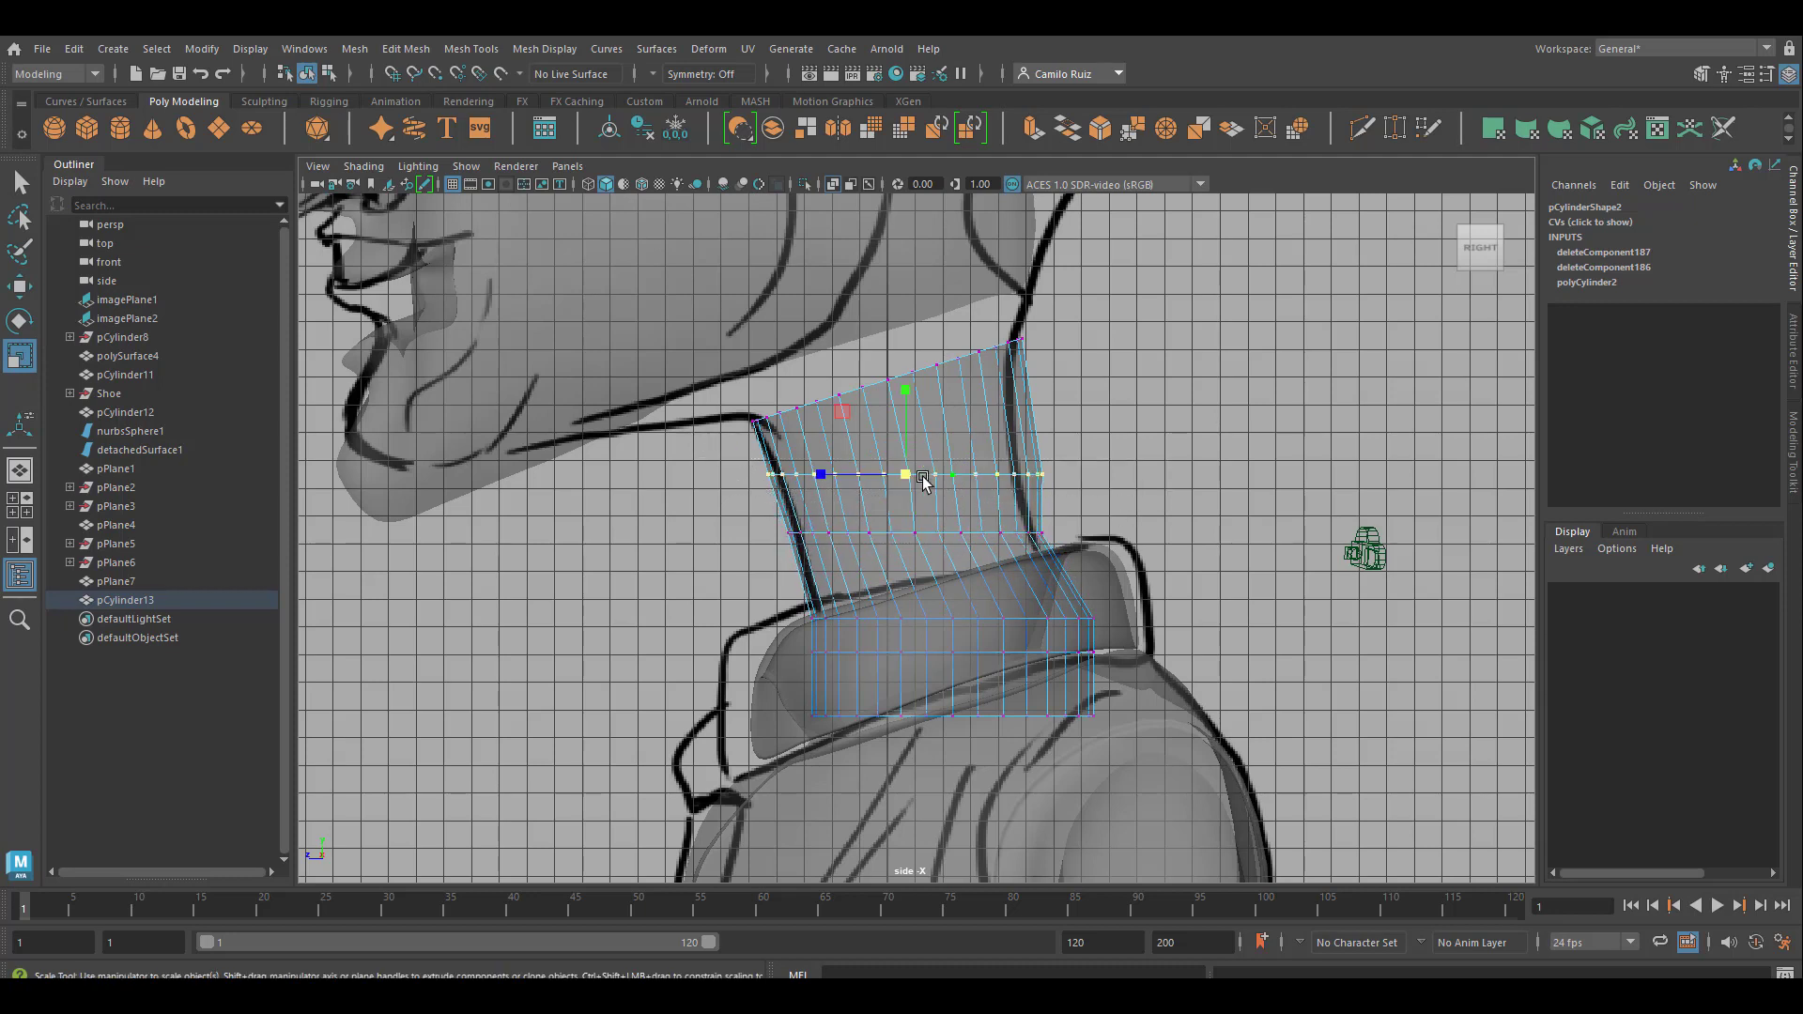
pyautogui.moveTo(894, 474); pyautogui.dragTo(873, 472)
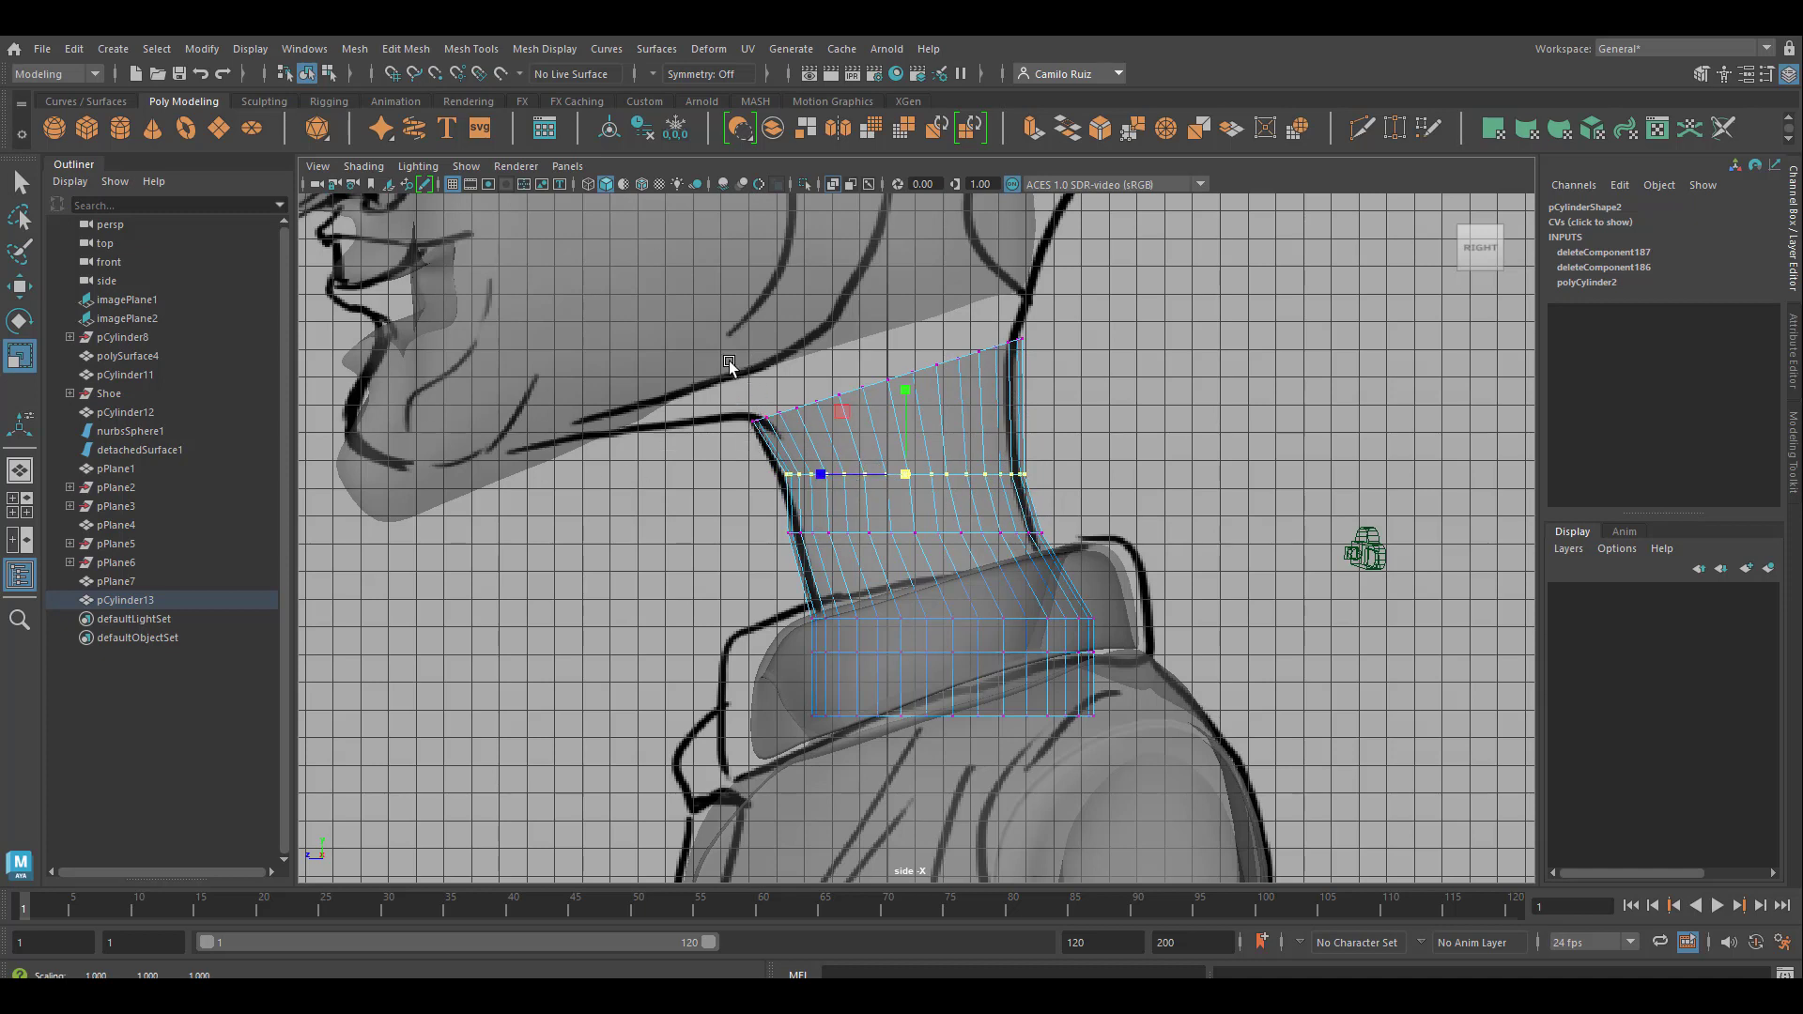
# Narrow the neck's three lowest vertex rings, move them forward inside the collar, and check the smoothed shape in perspective
pyautogui.moveTo(751, 609); pyautogui.dragTo(1100, 761)
pyautogui.moveTo(955, 662); pyautogui.dragTo(842, 665)
pyautogui.click(19, 286)
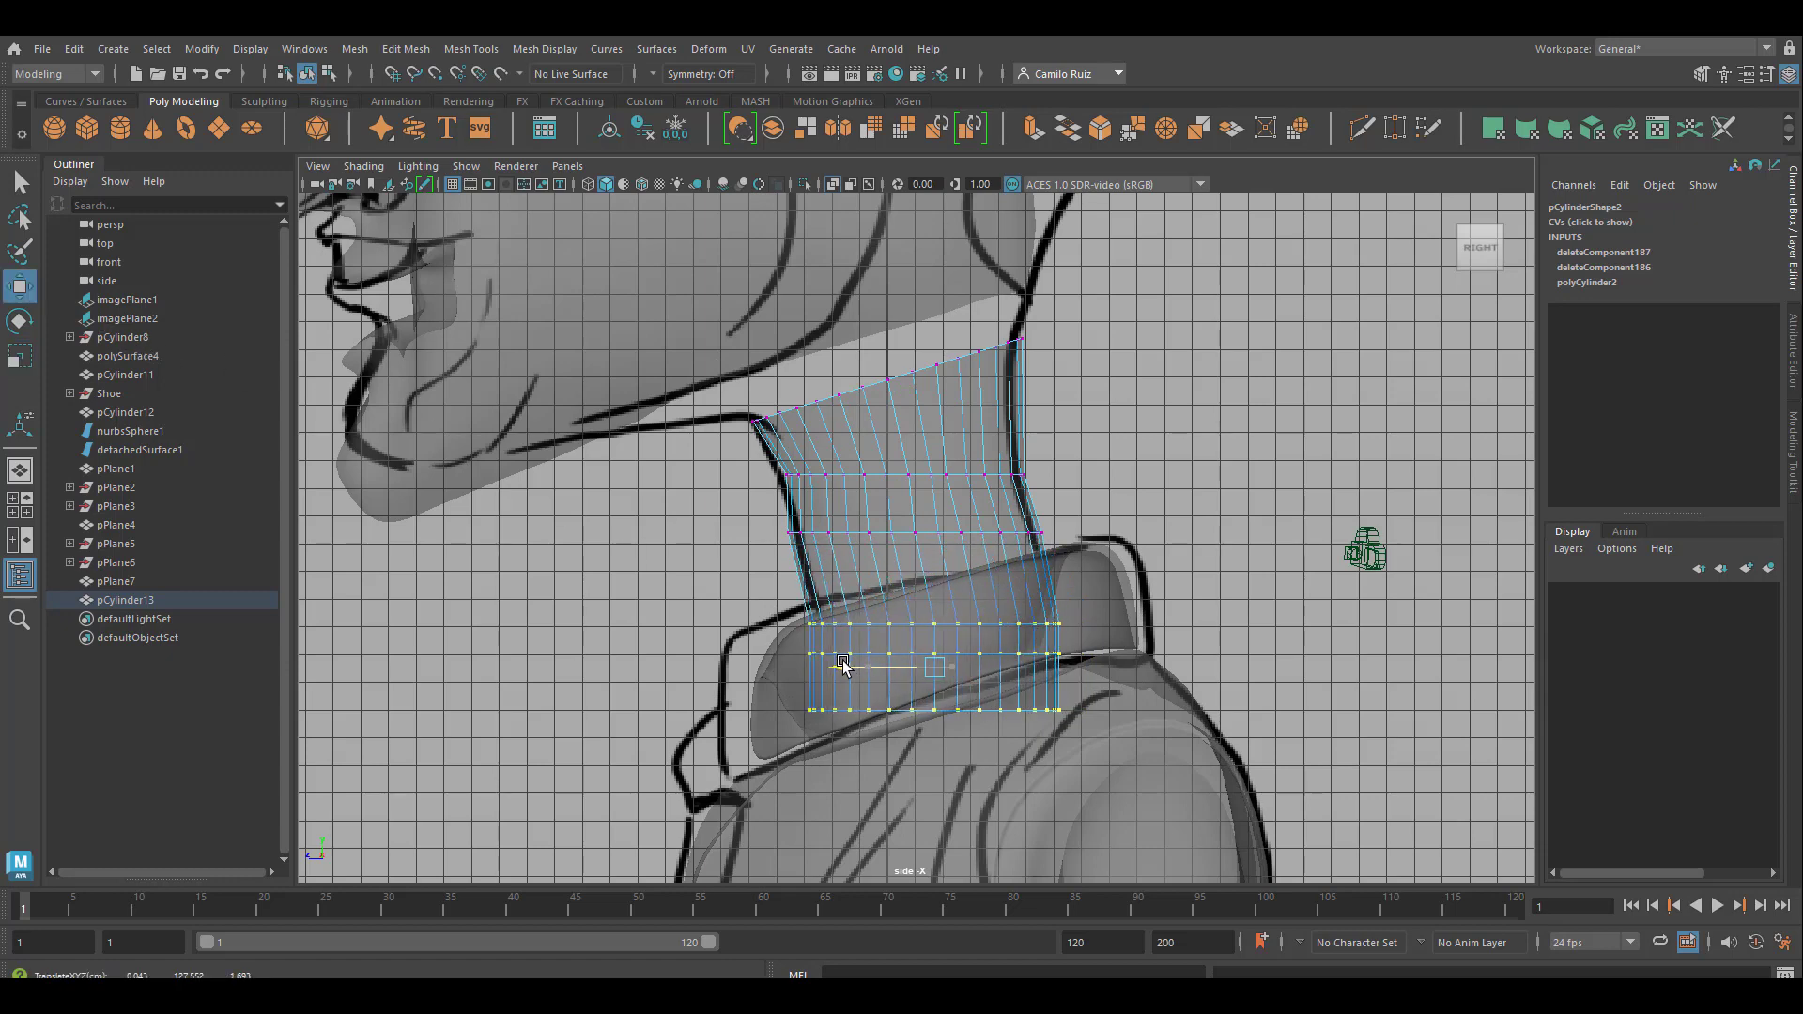
pyautogui.press('space')
pyautogui.press('space')
pyautogui.moveTo(1084, 562)
pyautogui.keyDown('alt'); pyautogui.mouseDown()
pyautogui.moveTo(998, 603)
pyautogui.moveTo(1286, 563)
pyautogui.moveTo(1159, 587)
pyautogui.mouseUp(); pyautogui.keyUp('alt')
pyautogui.press('3')
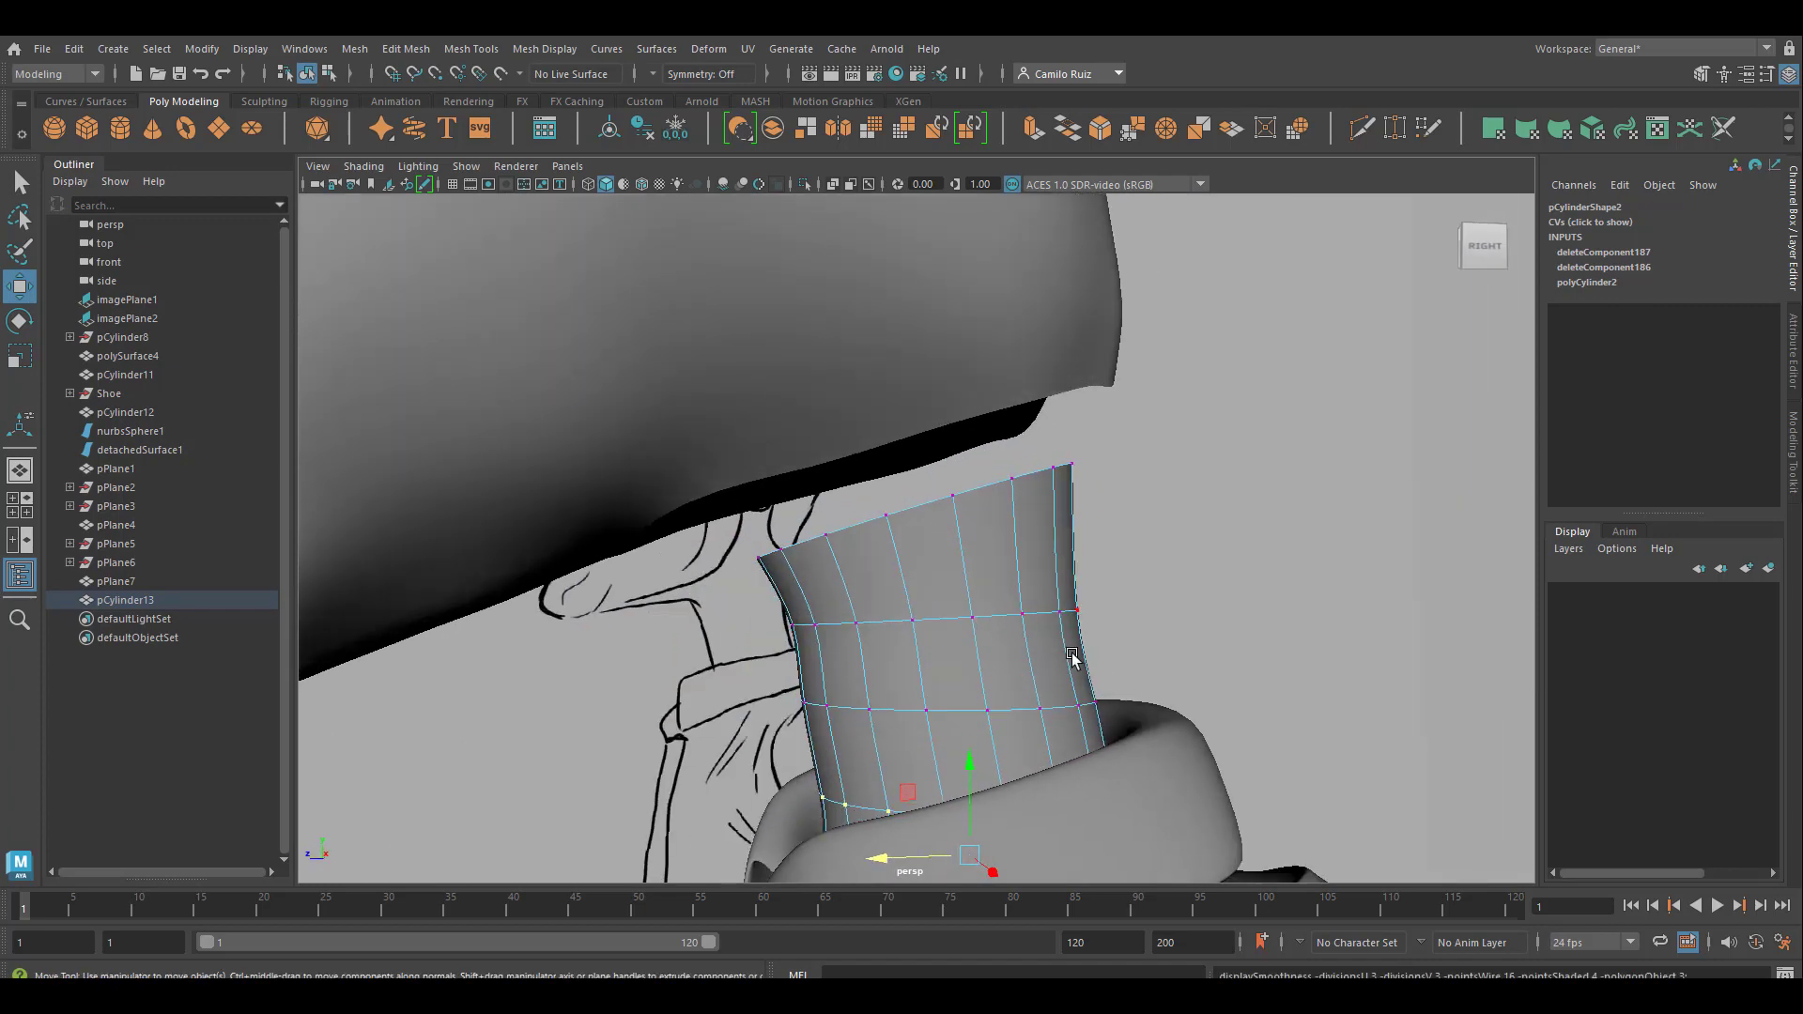
pyautogui.keyDown('alt'); pyautogui.moveTo(1073, 657); pyautogui.dragTo(1039, 692); pyautogui.keyUp('alt')
# In the front view, widen the neck's third vertex ring to about 1.1 and the second to about 1.08 along X
pyautogui.press('space')
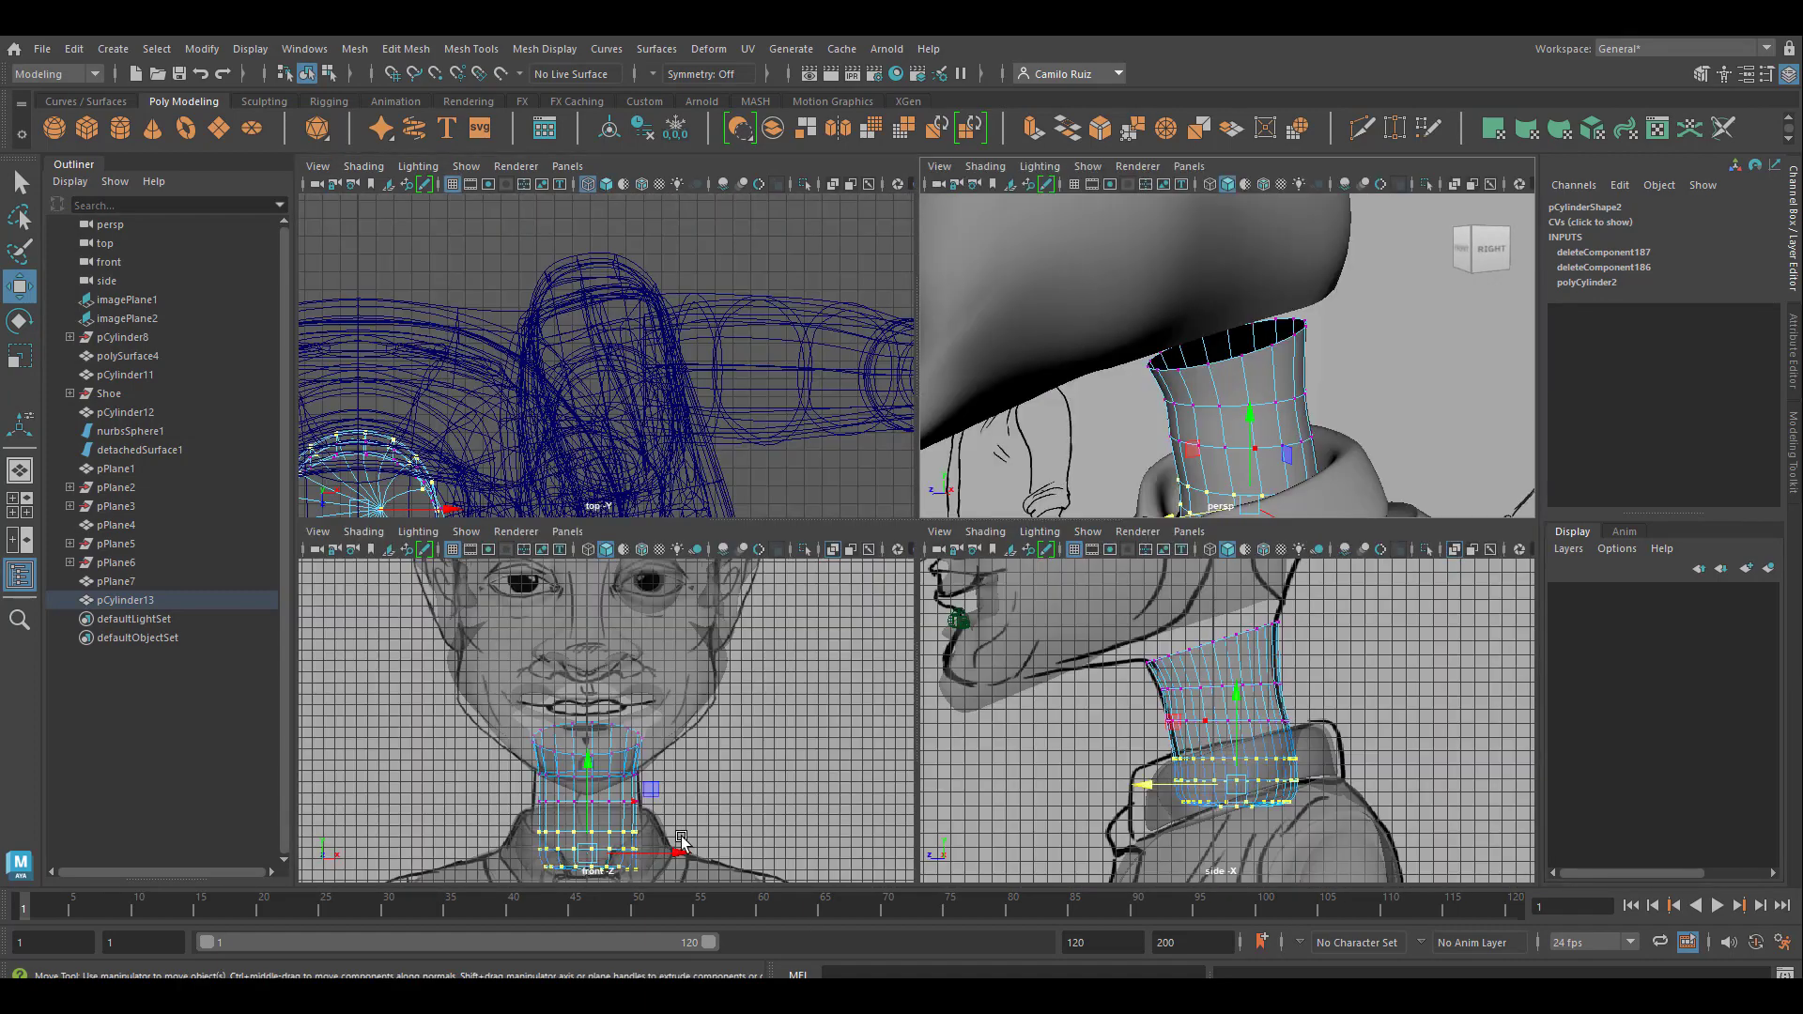
pyautogui.press('space')
pyautogui.scroll(2, 1040, 710)
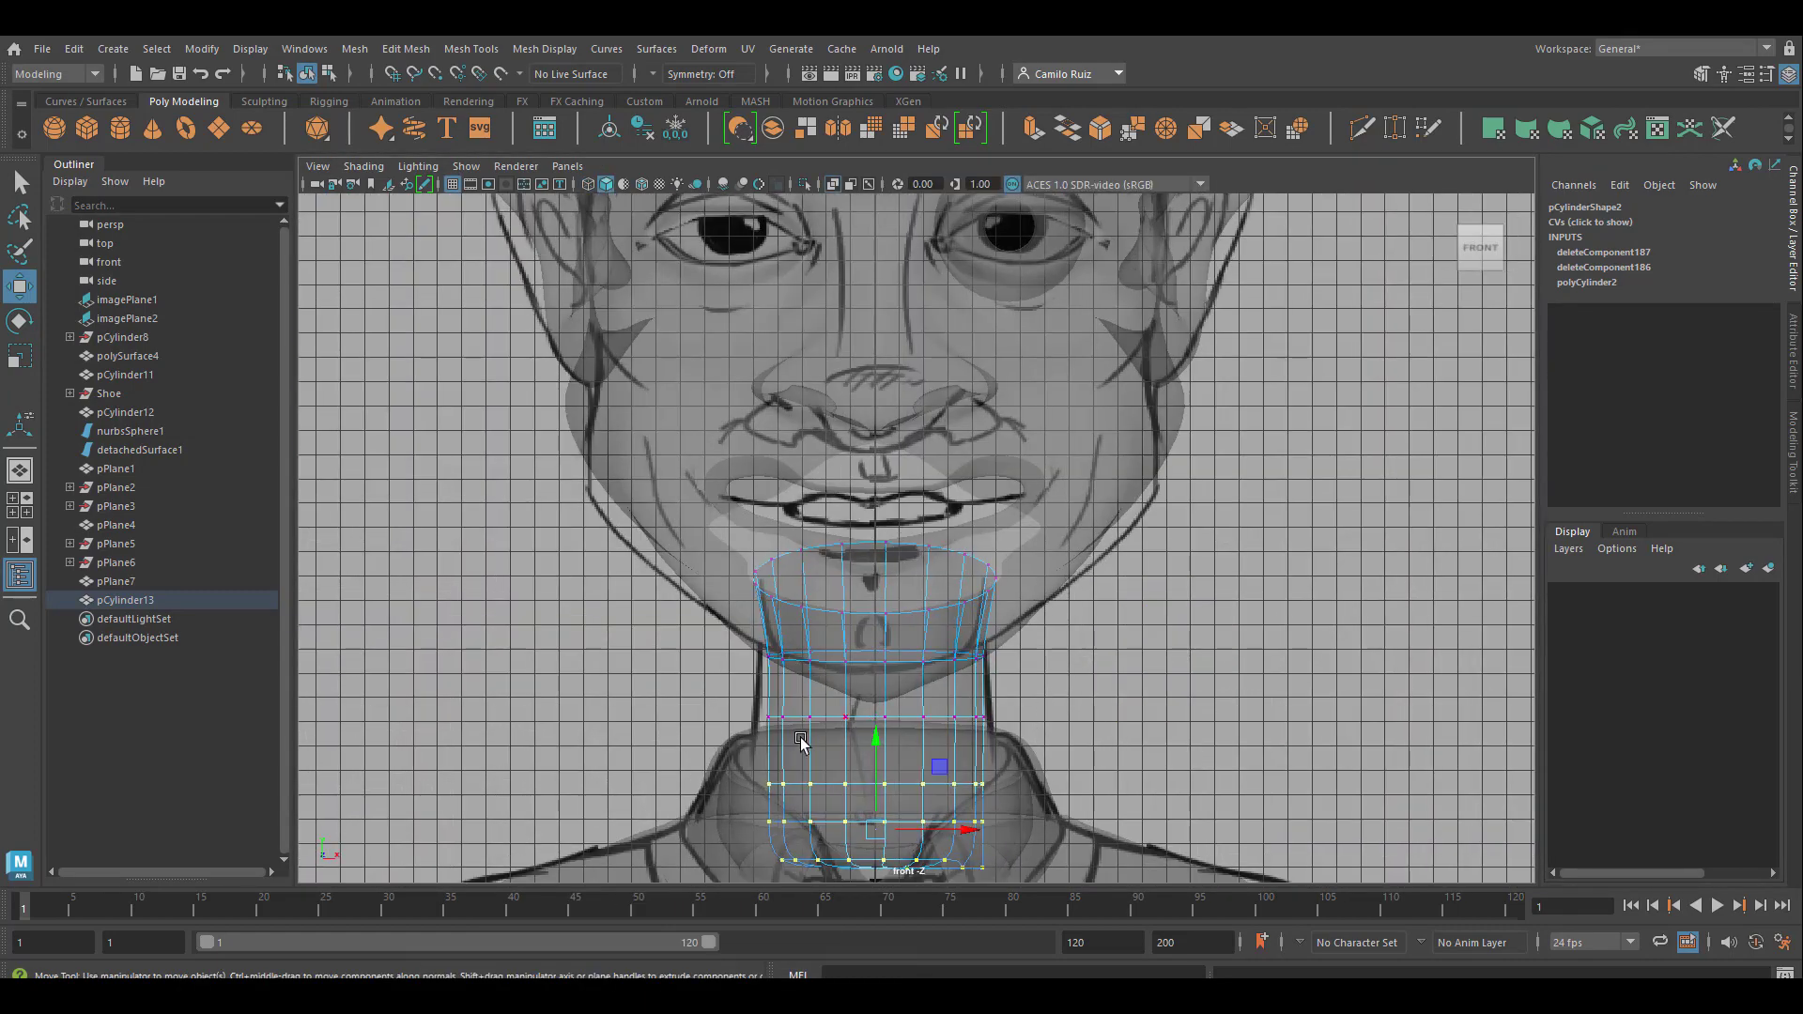
pyautogui.moveTo(784, 714); pyautogui.dragTo(1042, 738)
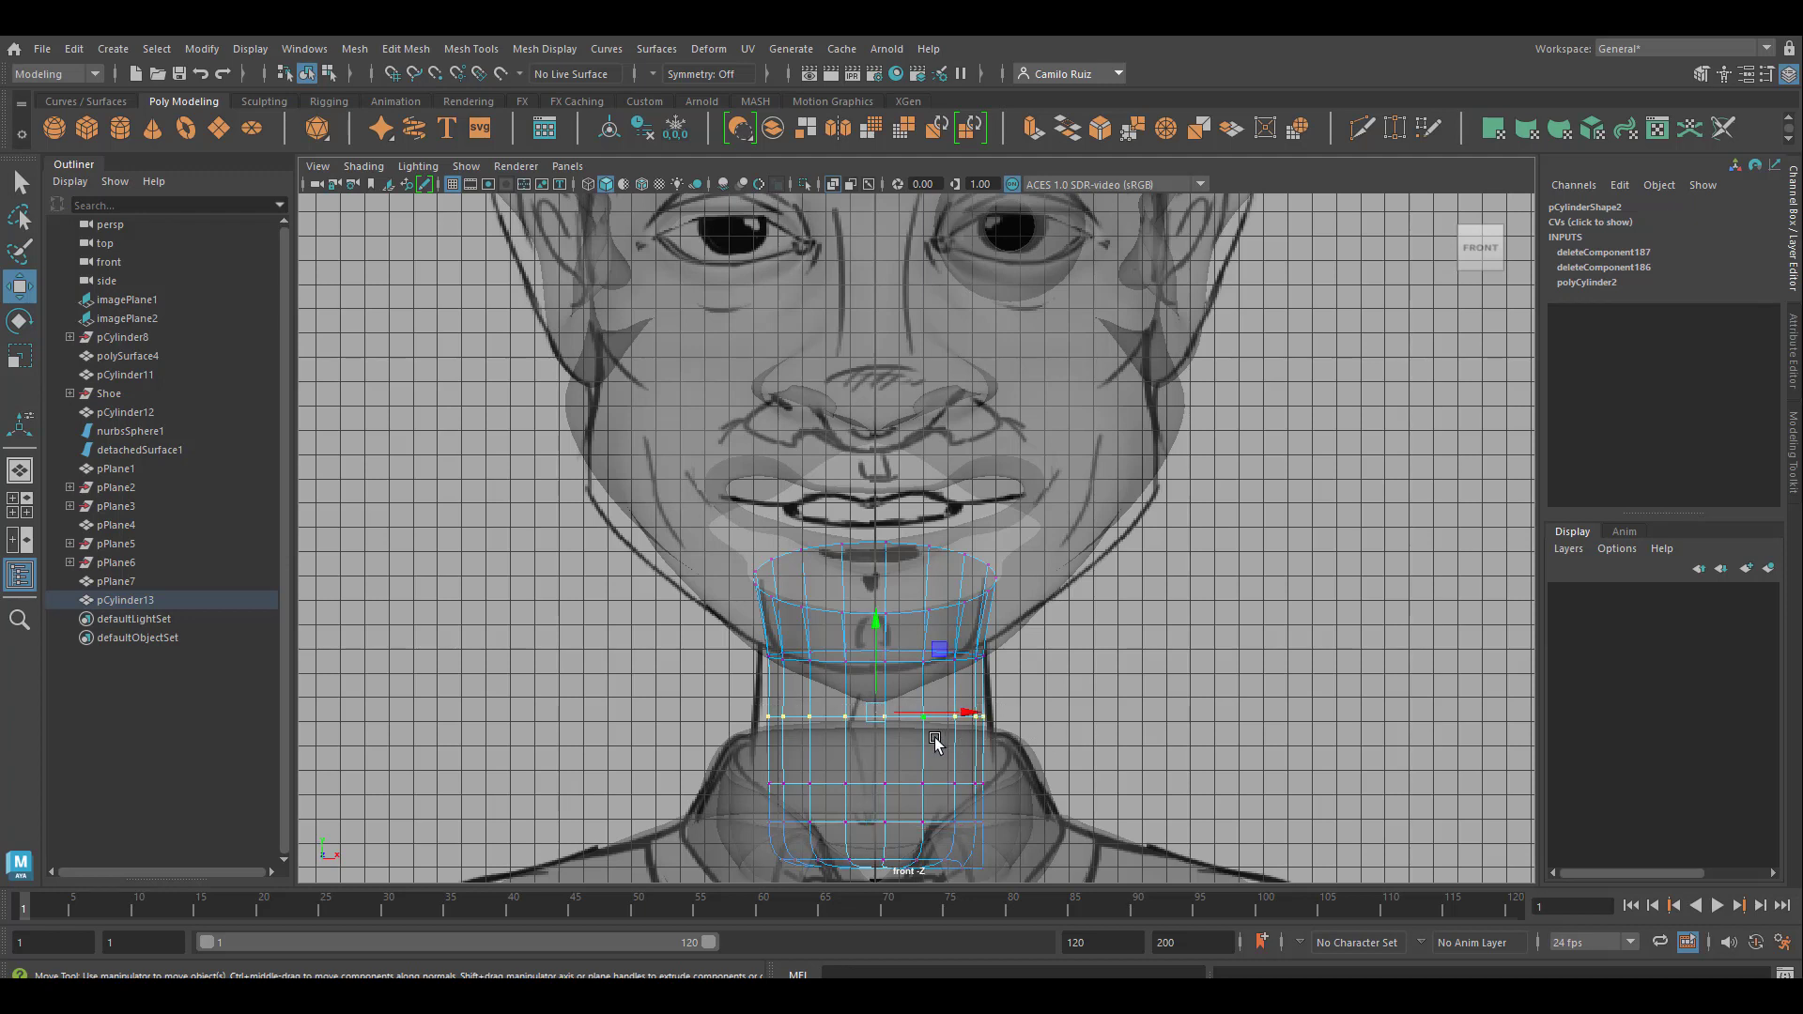
pyautogui.press('e')
pyautogui.press('r')
pyautogui.moveTo(962, 717); pyautogui.dragTo(968, 718)
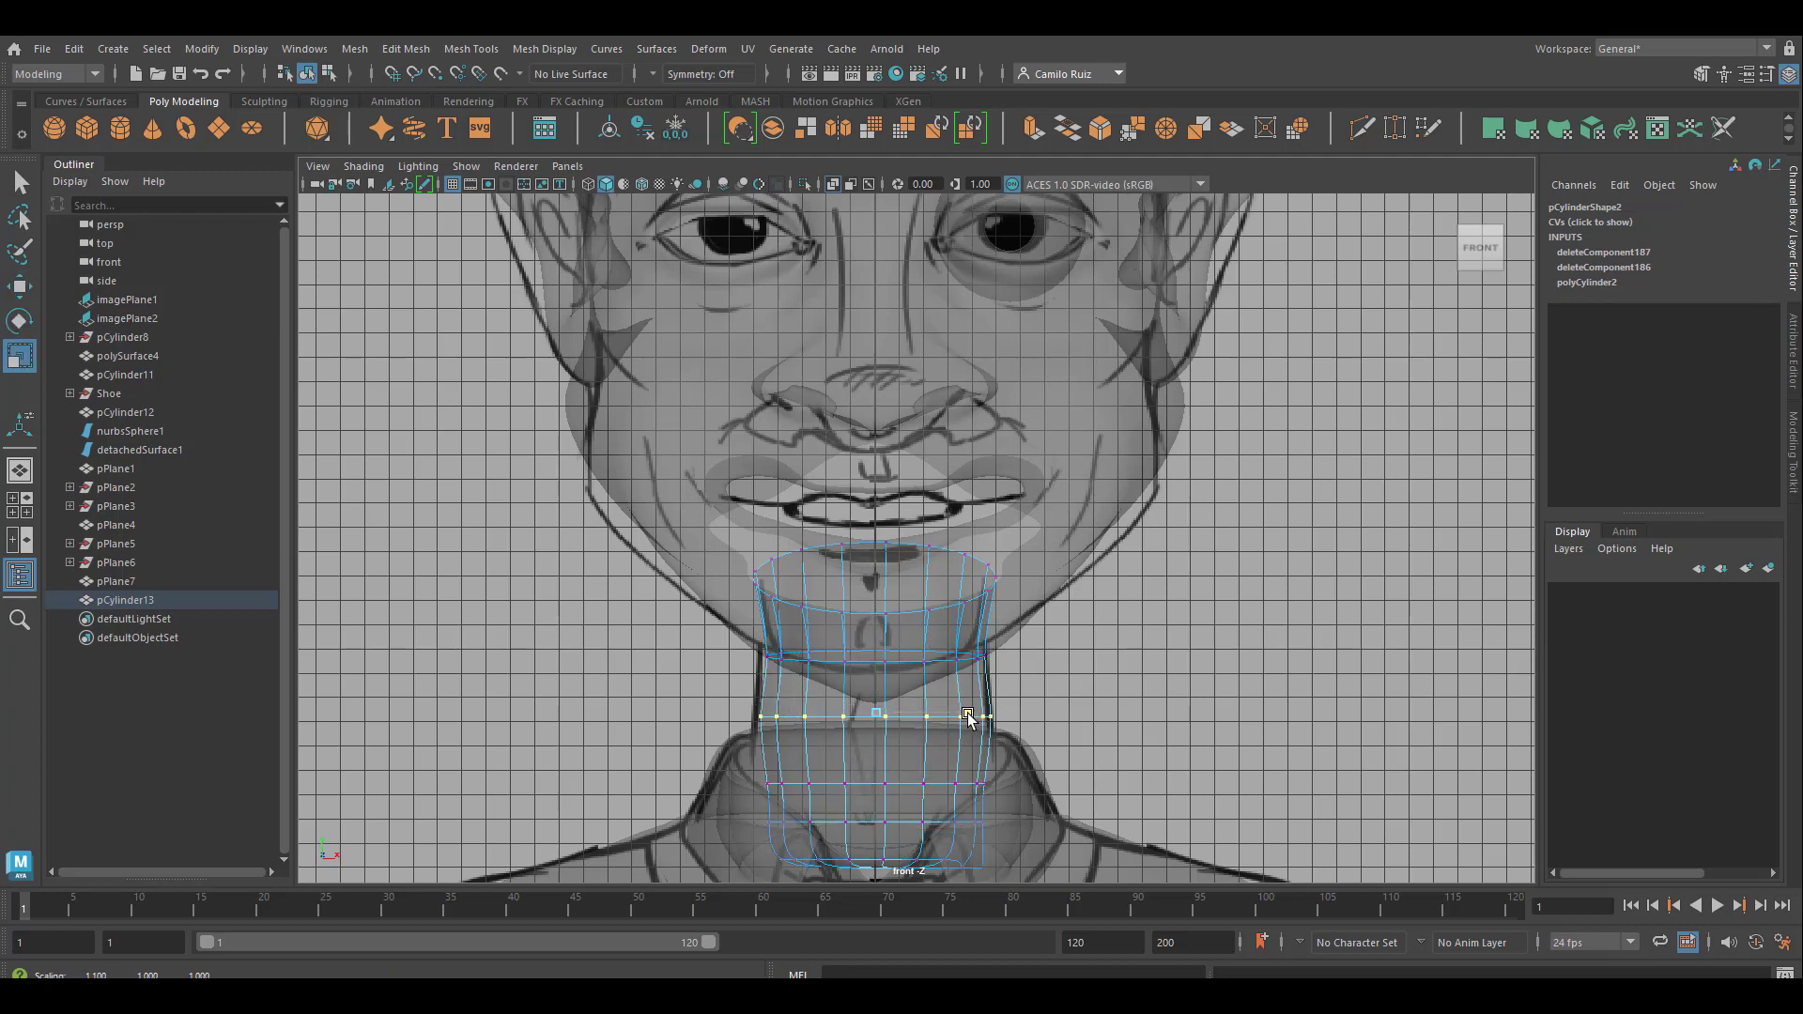
pyautogui.moveTo(756, 646); pyautogui.dragTo(962, 662)
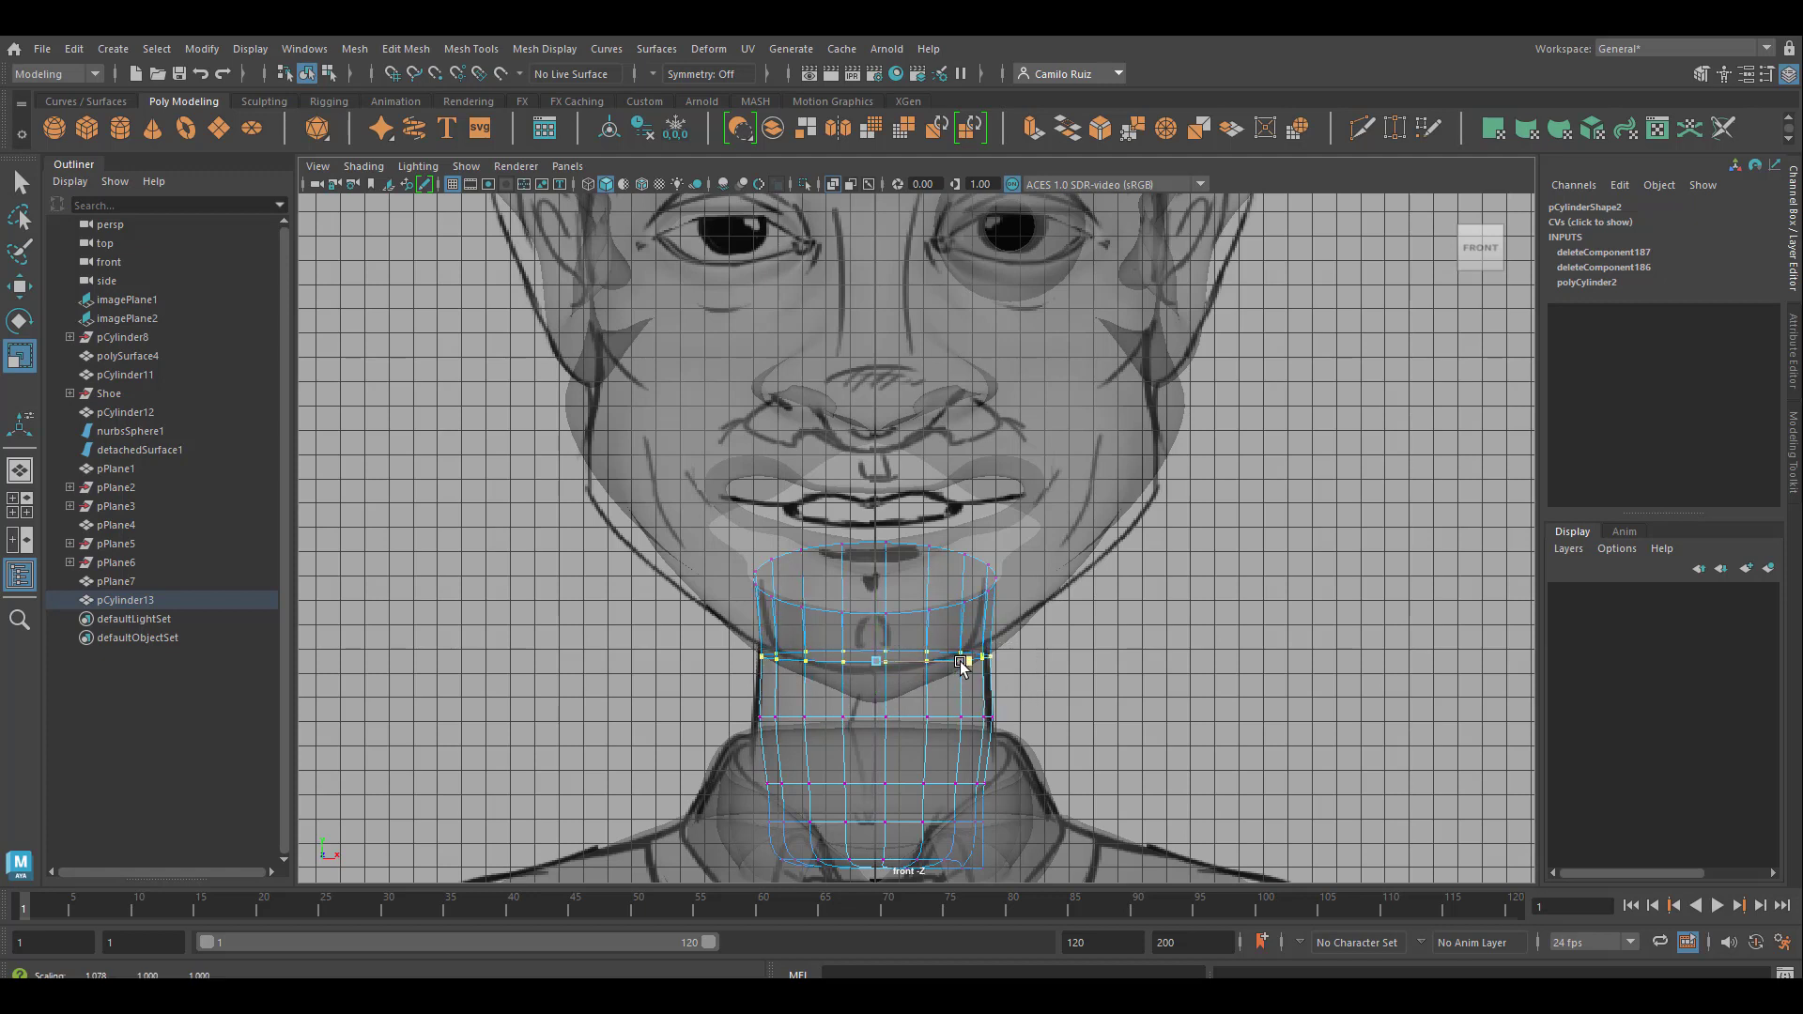
# Widen the neck's three lowest vertex rings in the front view and lower the bottommost ring deeper inside the shirt collar
pyautogui.moveTo(734, 763); pyautogui.dragTo(1073, 882)
pyautogui.moveTo(974, 832); pyautogui.dragTo(984, 835)
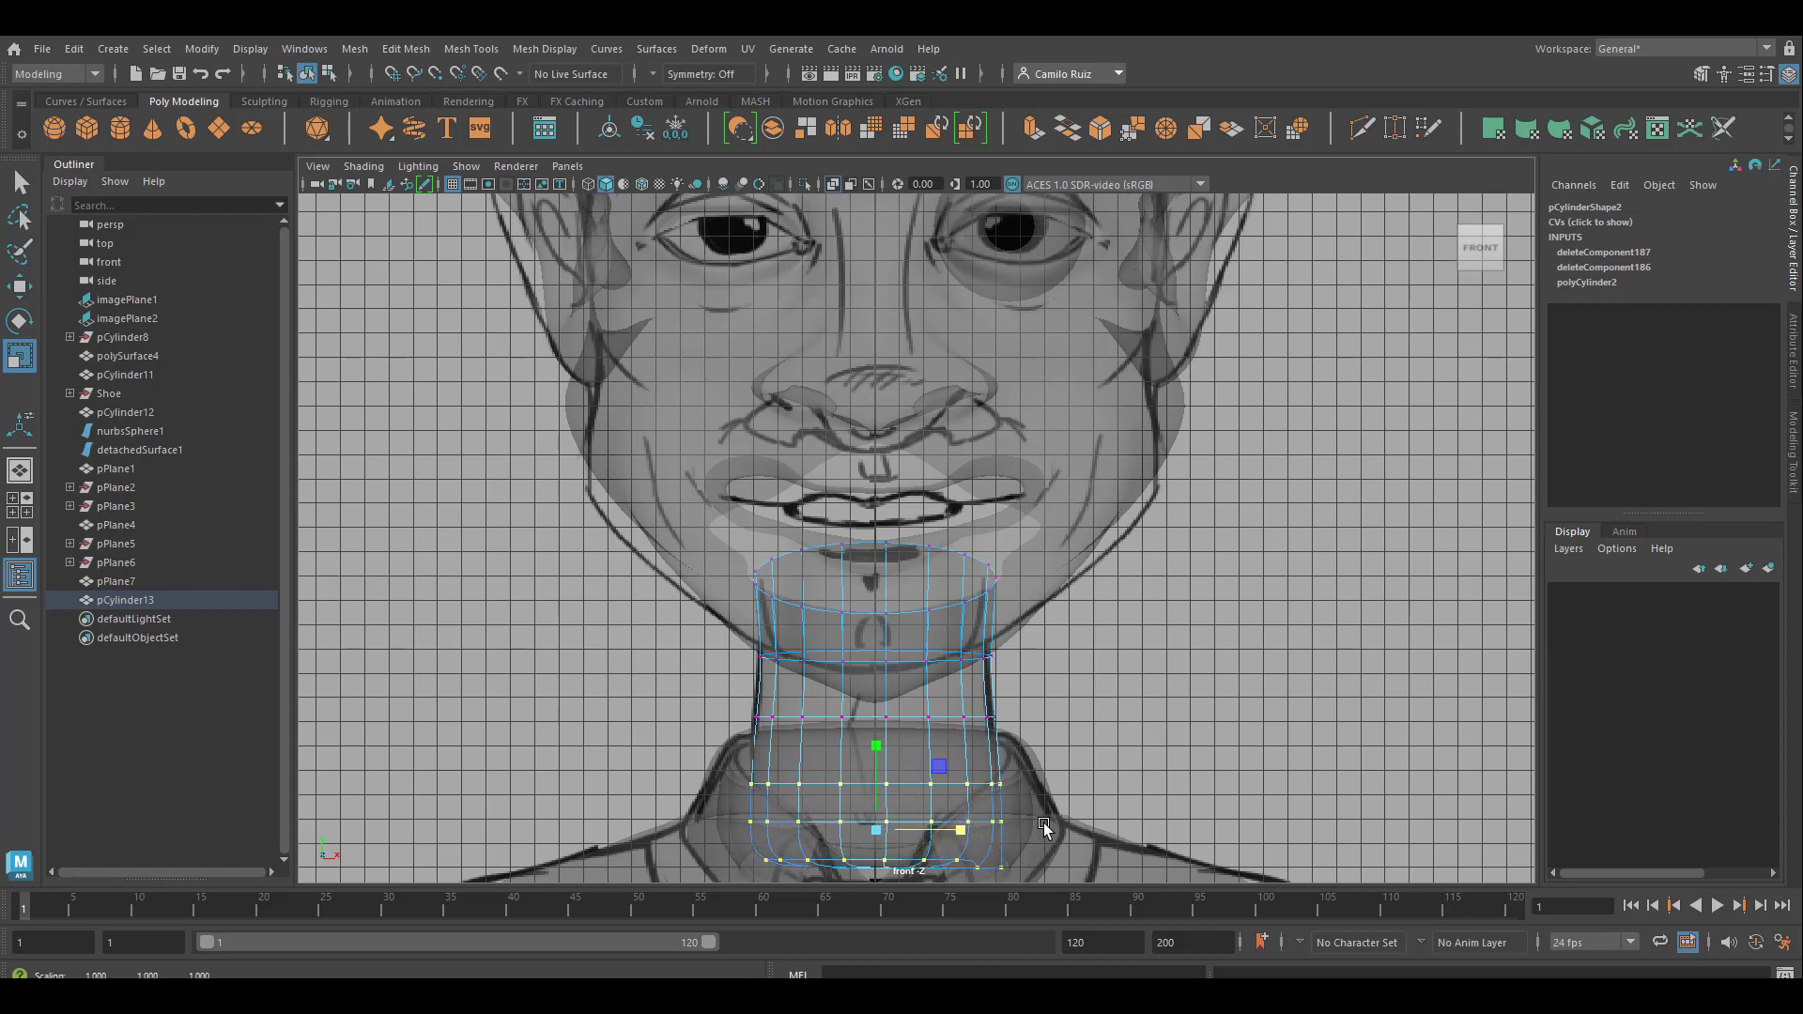
pyautogui.keyDown('alt'); pyautogui.moveTo(1084, 805); pyautogui.dragTo(1082, 682, button='middle'); pyautogui.keyUp('alt')
pyautogui.moveTo(1031, 819); pyautogui.dragTo(707, 725)
pyautogui.press('w')
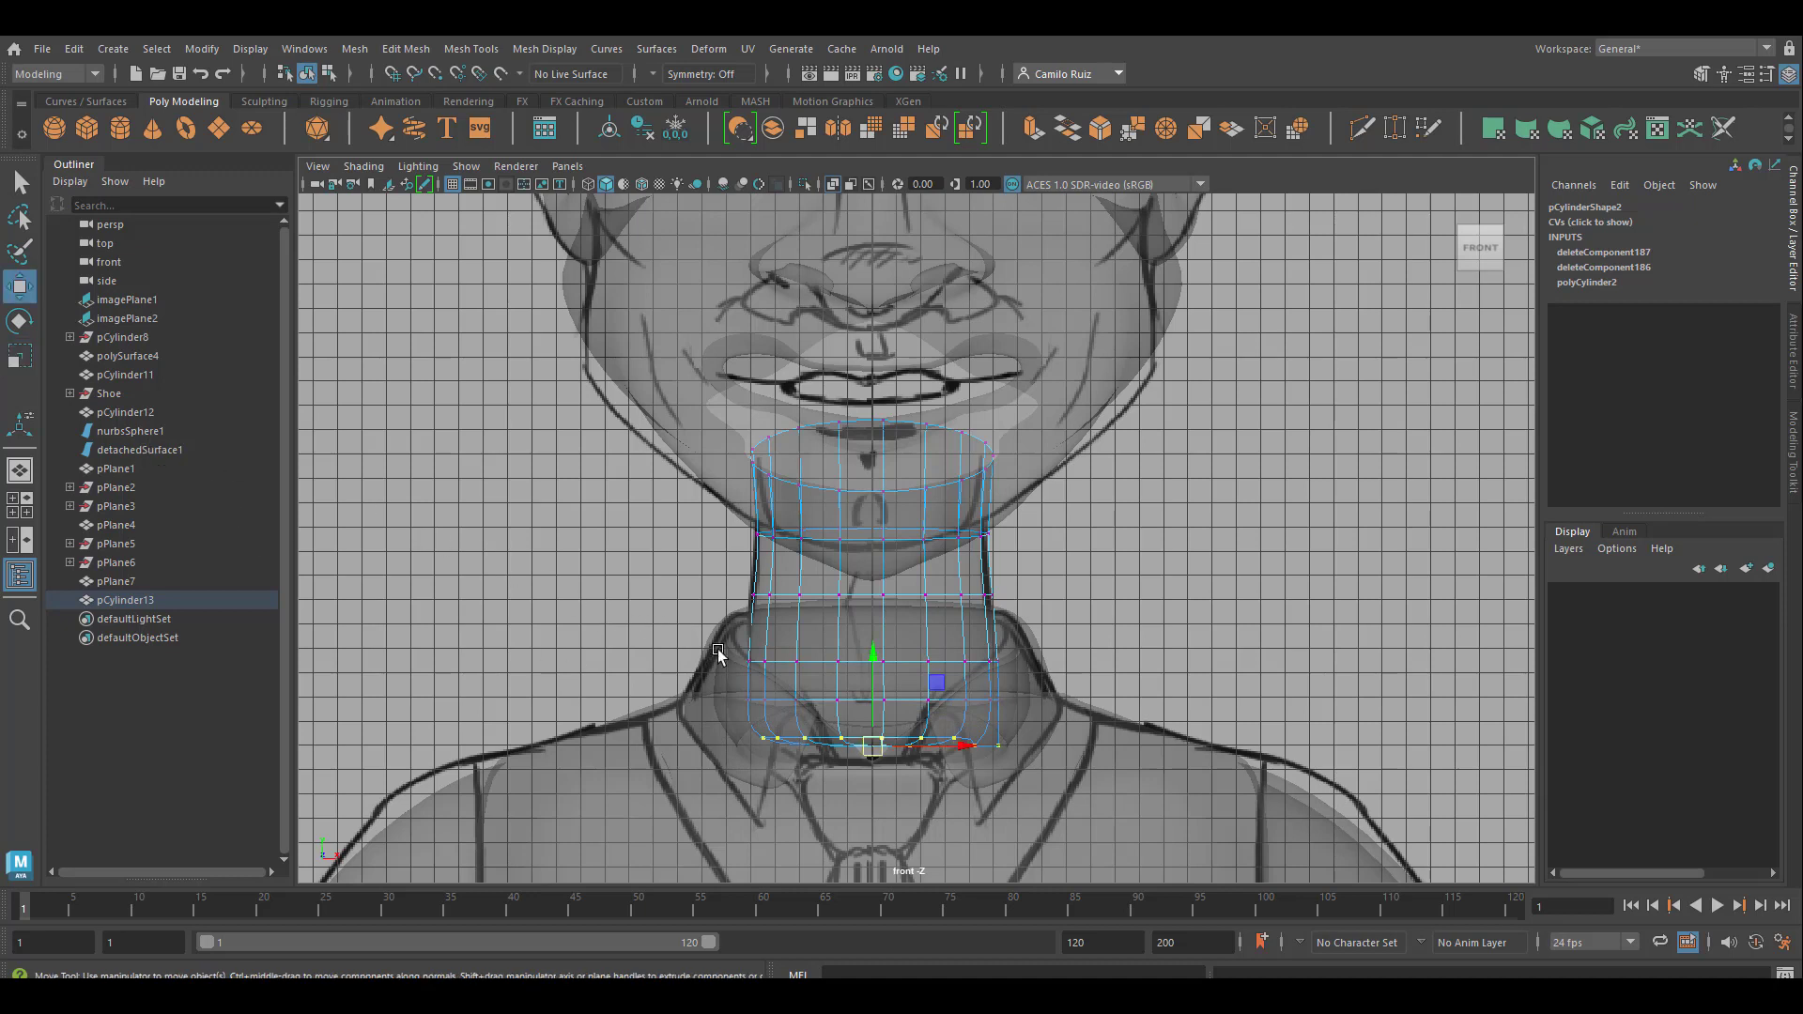
pyautogui.moveTo(873, 676); pyautogui.dragTo(872, 758)
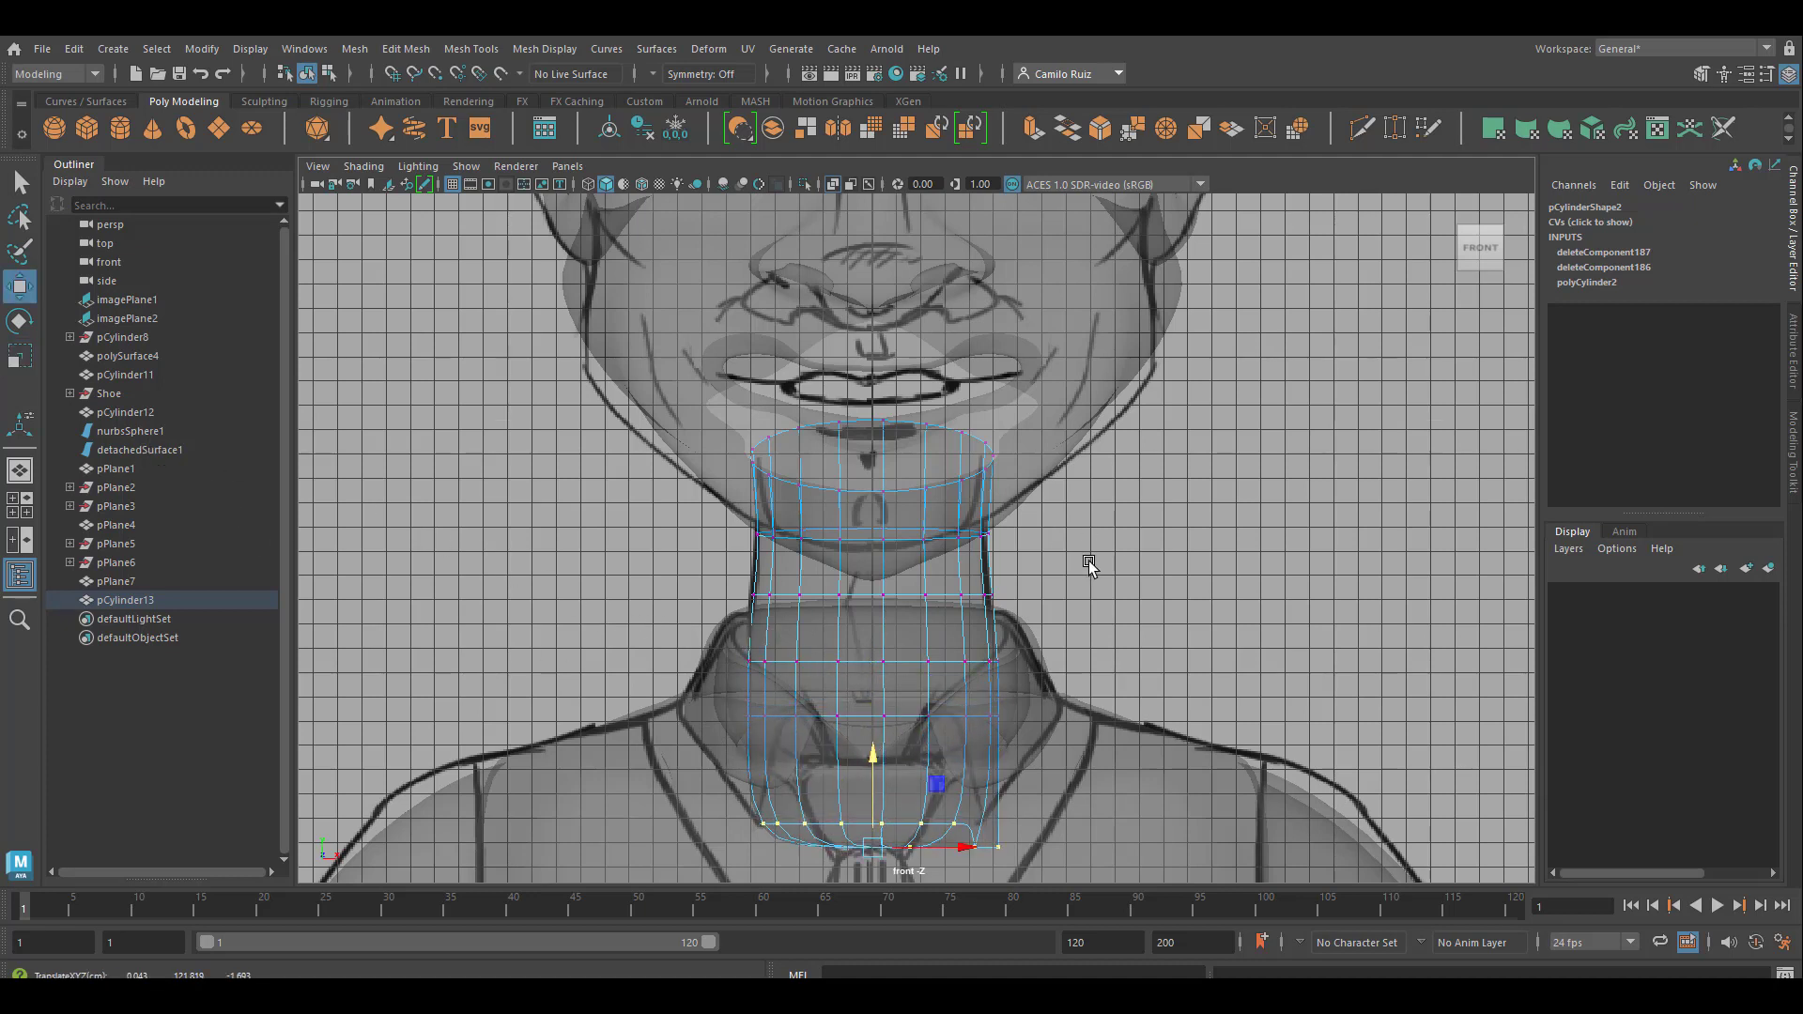
# Delete the construction history of the whole scene and combine the head and neck meshes into one object
pyautogui.press('space')
pyautogui.press('space')
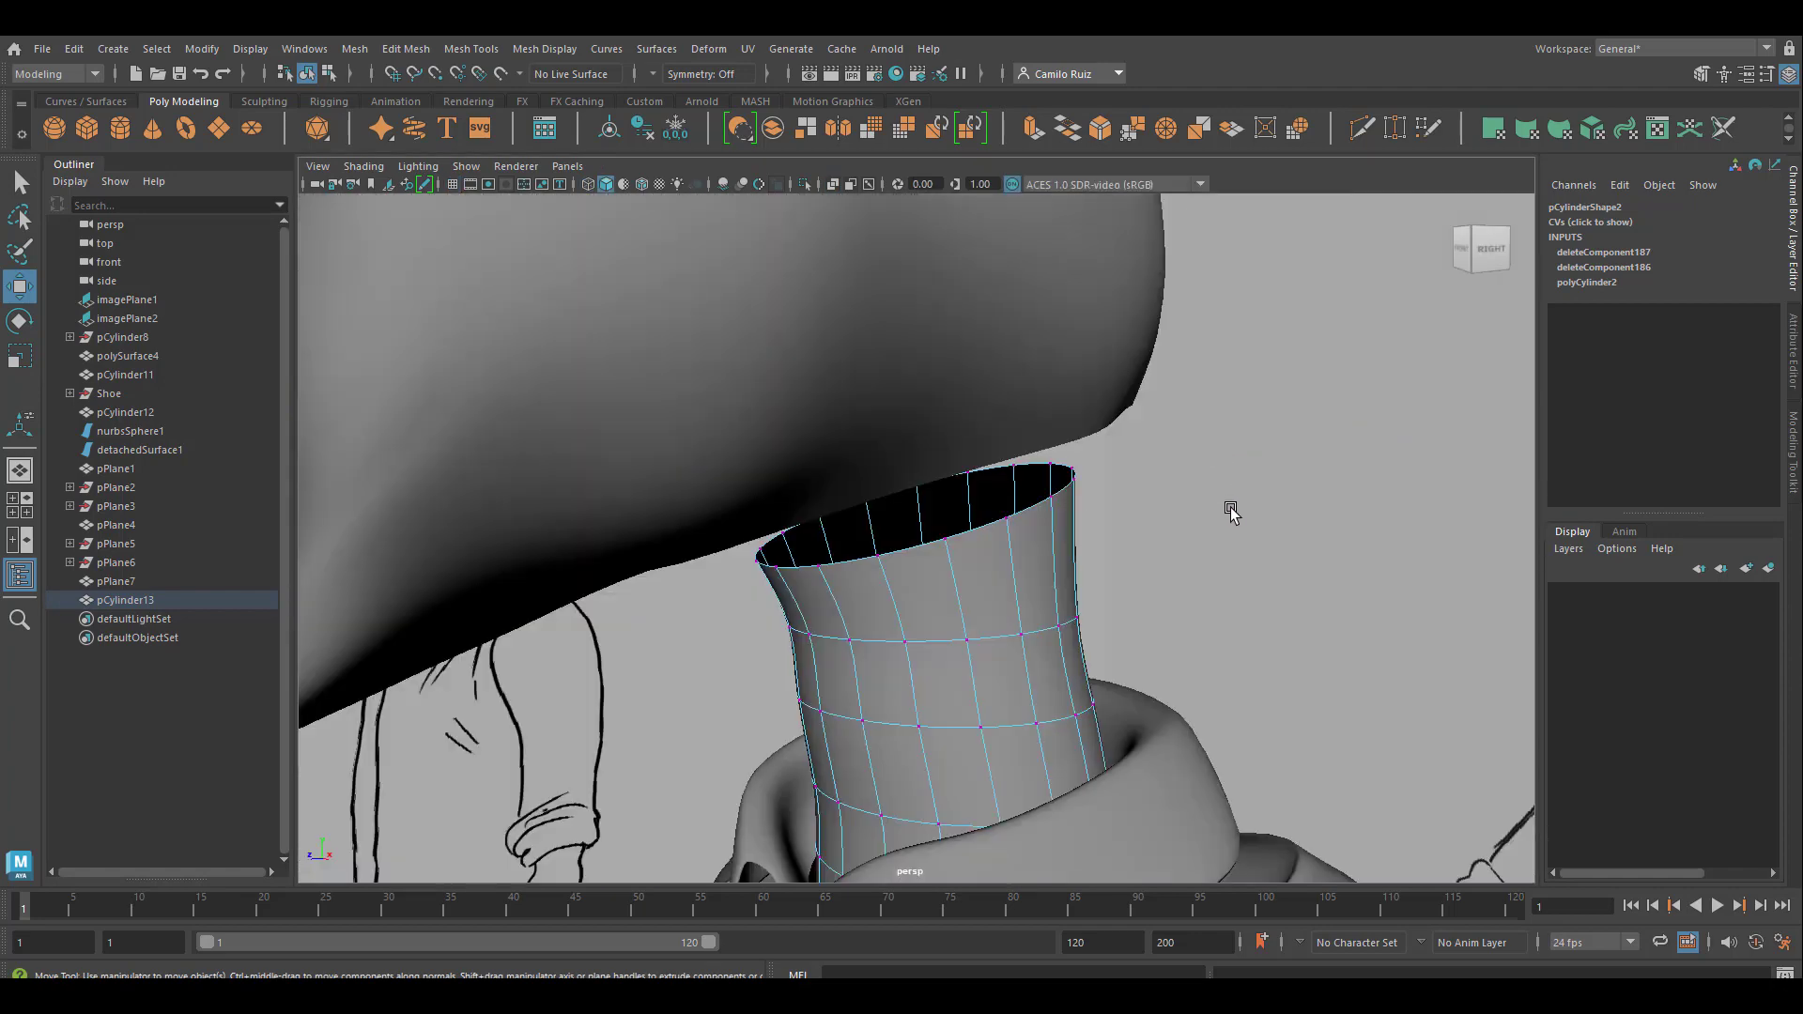
pyautogui.moveTo(1227, 511)
pyautogui.keyDown('alt'); pyautogui.mouseDown()
pyautogui.moveTo(1133, 561)
pyautogui.moveTo(1320, 535)
pyautogui.moveTo(1364, 503)
pyautogui.moveTo(1136, 526)
pyautogui.moveTo(1039, 563)
pyautogui.moveTo(1095, 527)
pyautogui.moveTo(1058, 569)
pyautogui.moveTo(952, 547)
pyautogui.mouseUp(); pyautogui.keyUp('alt')
pyautogui.click(895, 399)
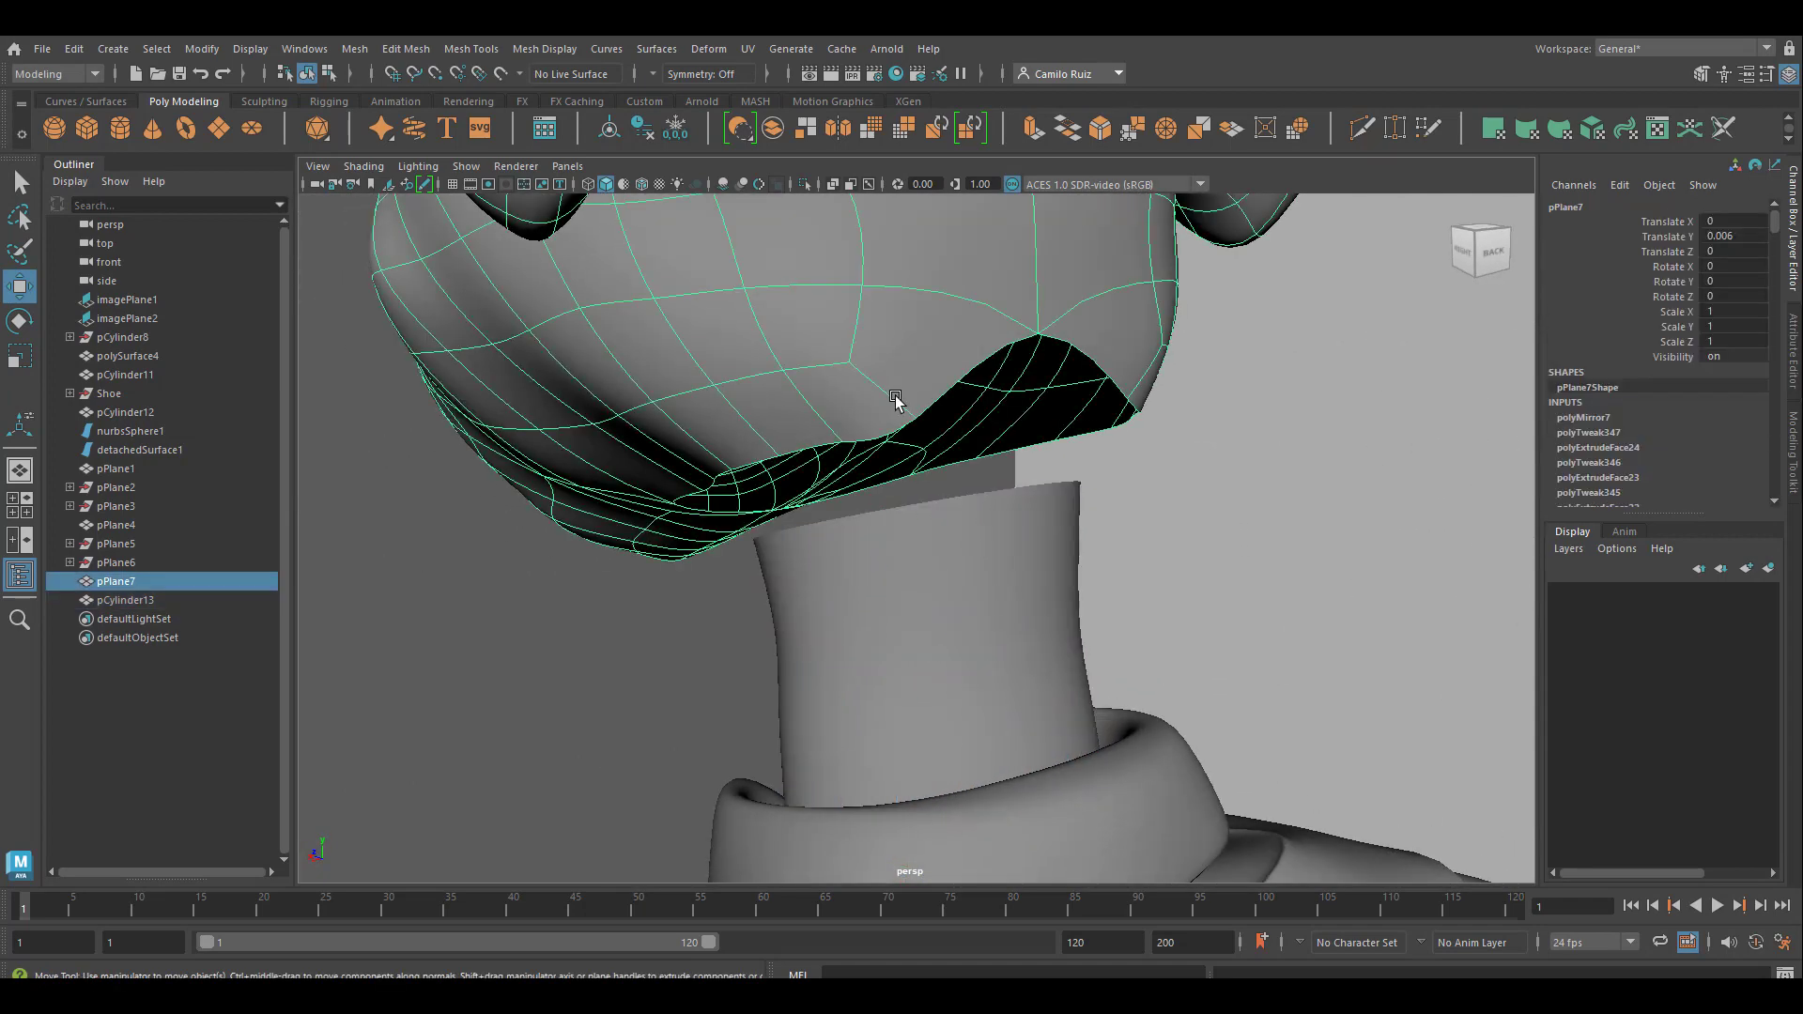
pyautogui.keyDown('shift'); pyautogui.click(923, 536); pyautogui.keyUp('shift')
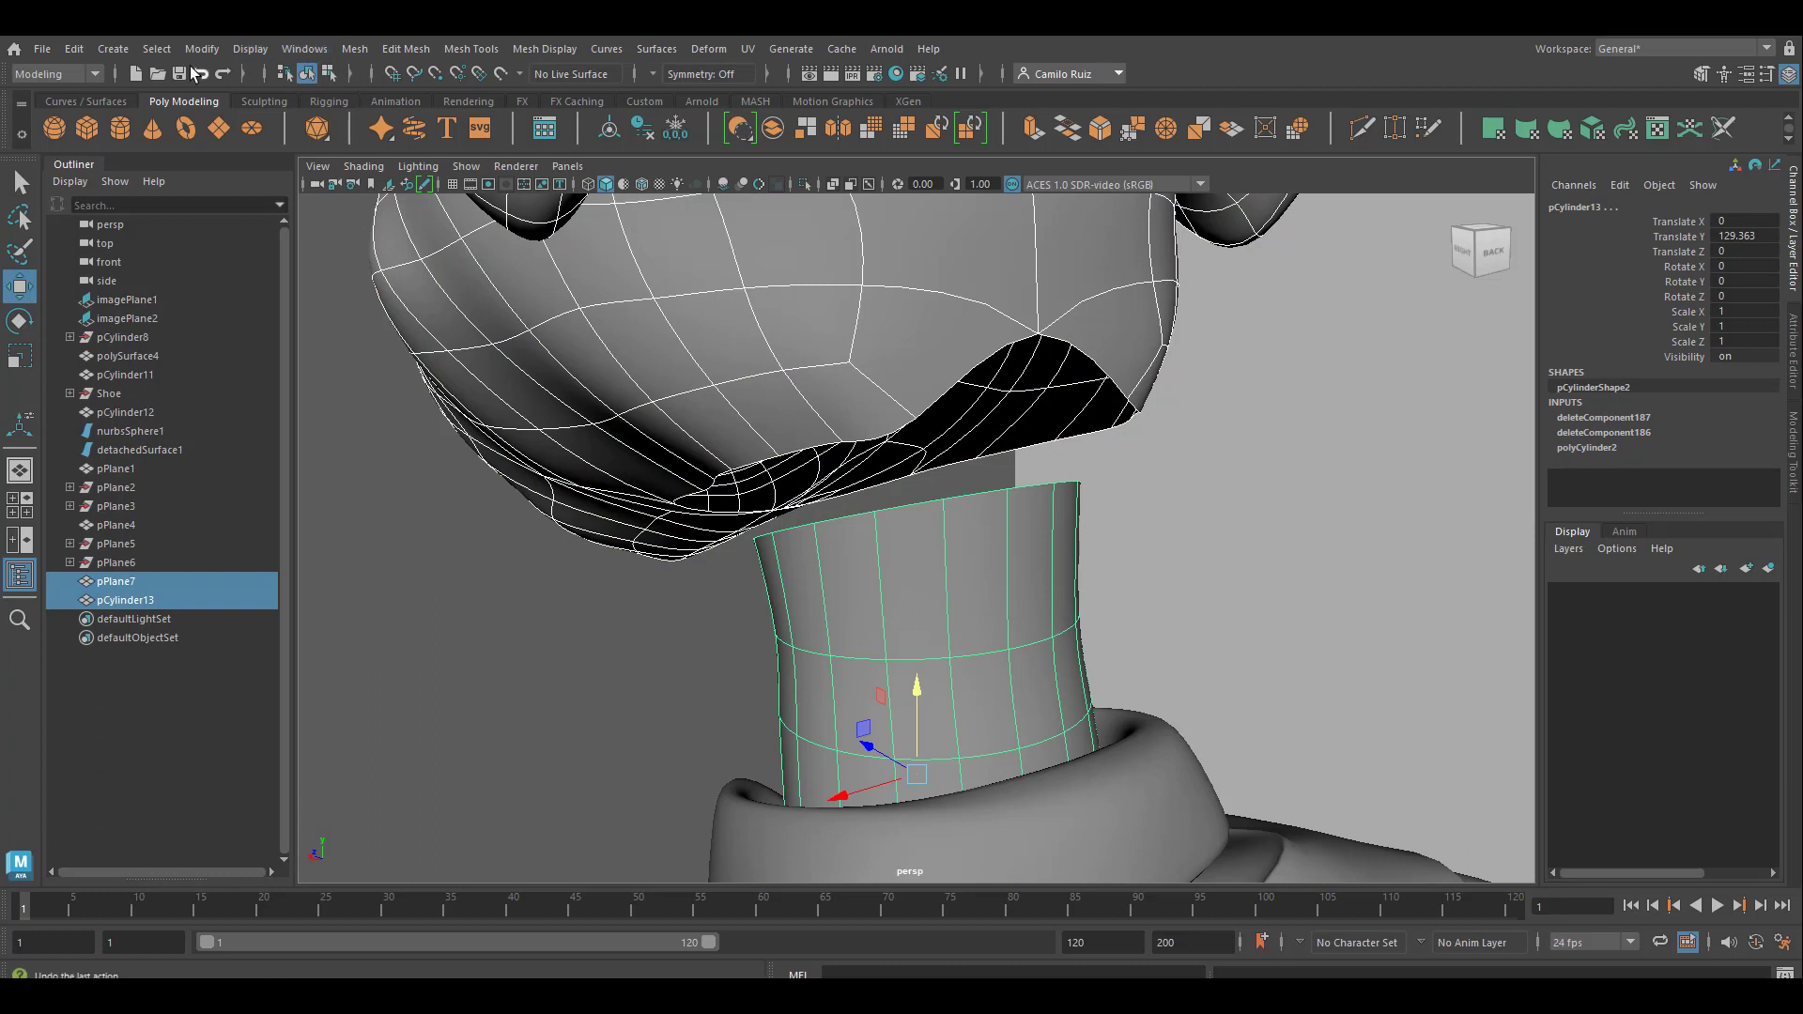
pyautogui.press('super')
pyautogui.press('super')
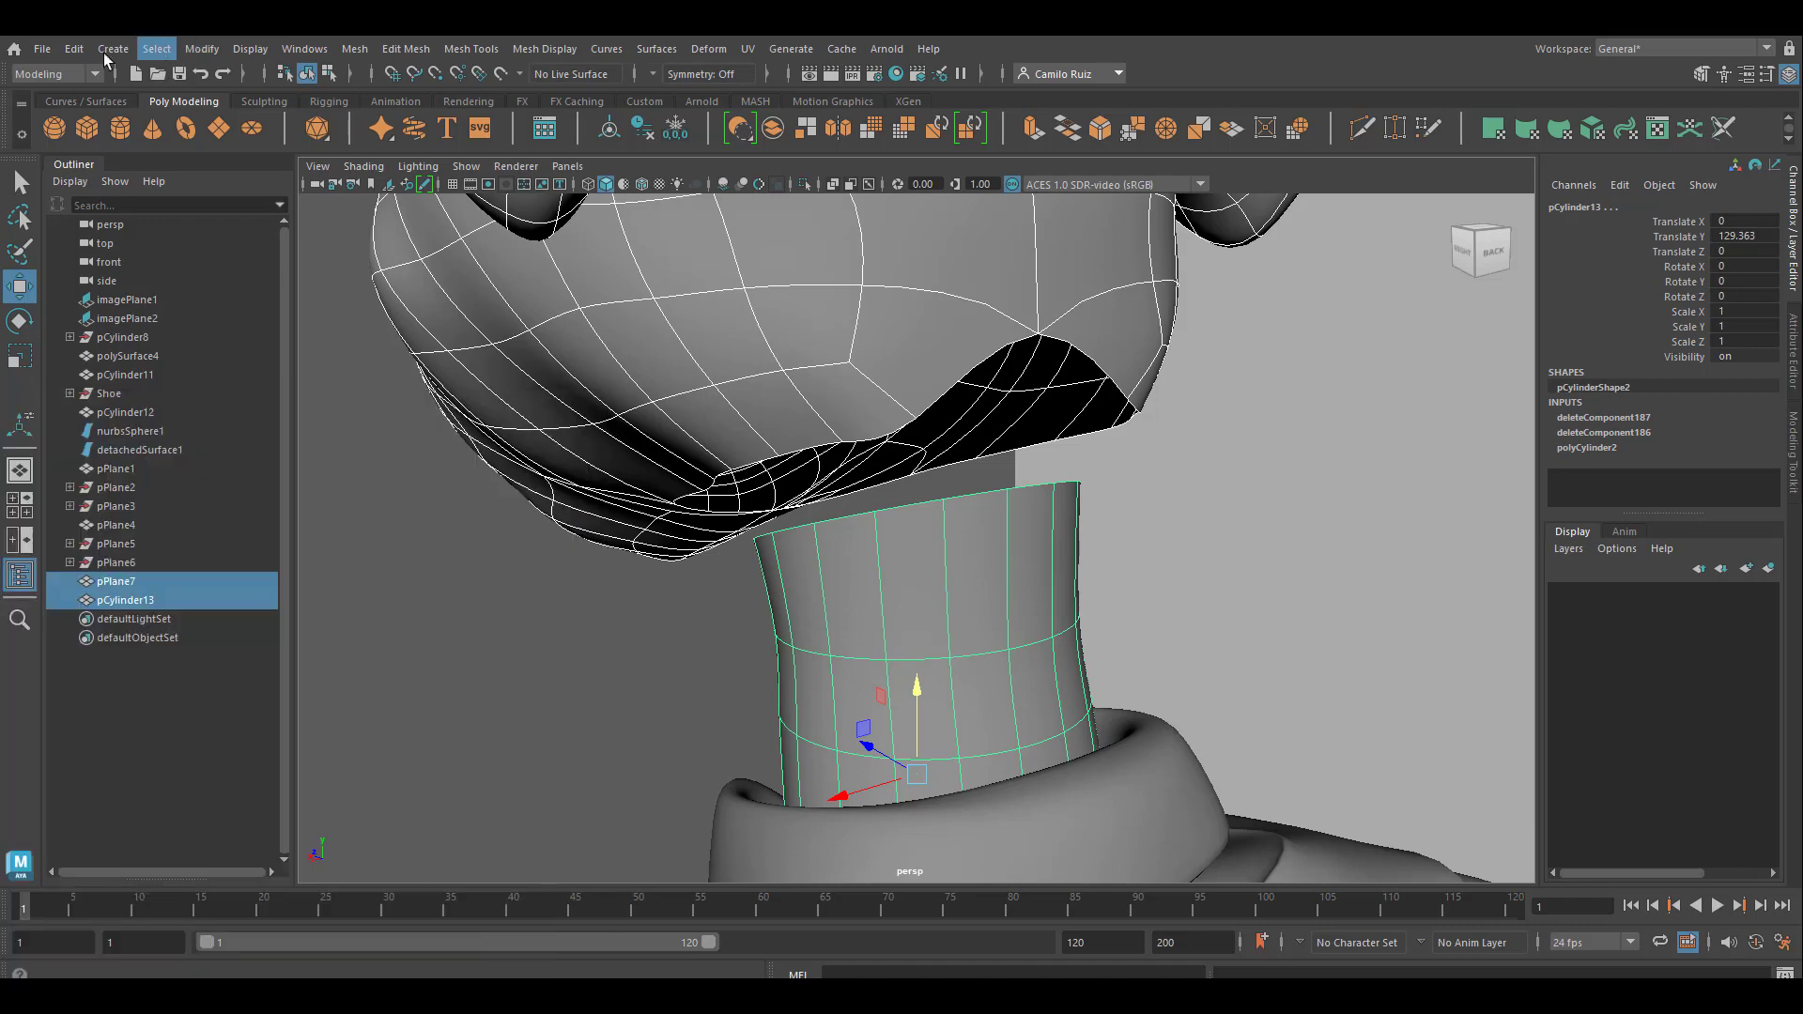
pyautogui.click(98, 53)
pyautogui.moveTo(74, 54)
pyautogui.moveTo(164, 293)
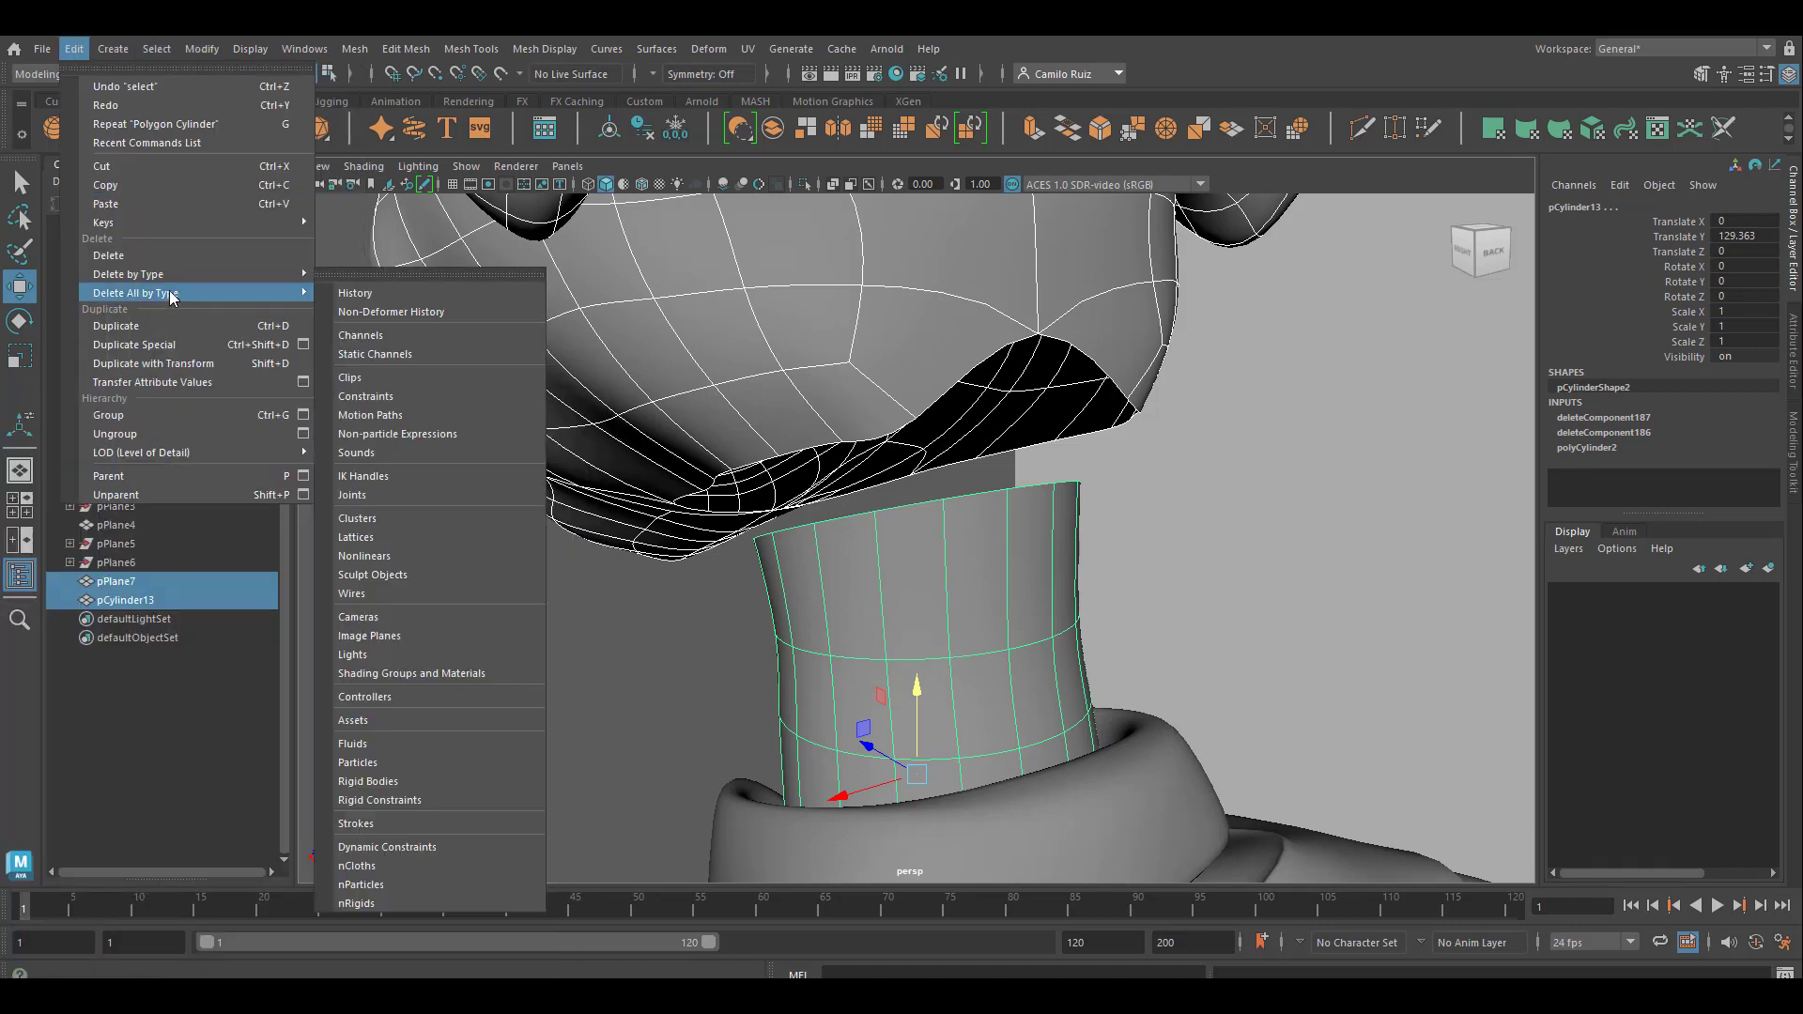
pyautogui.click(354, 294)
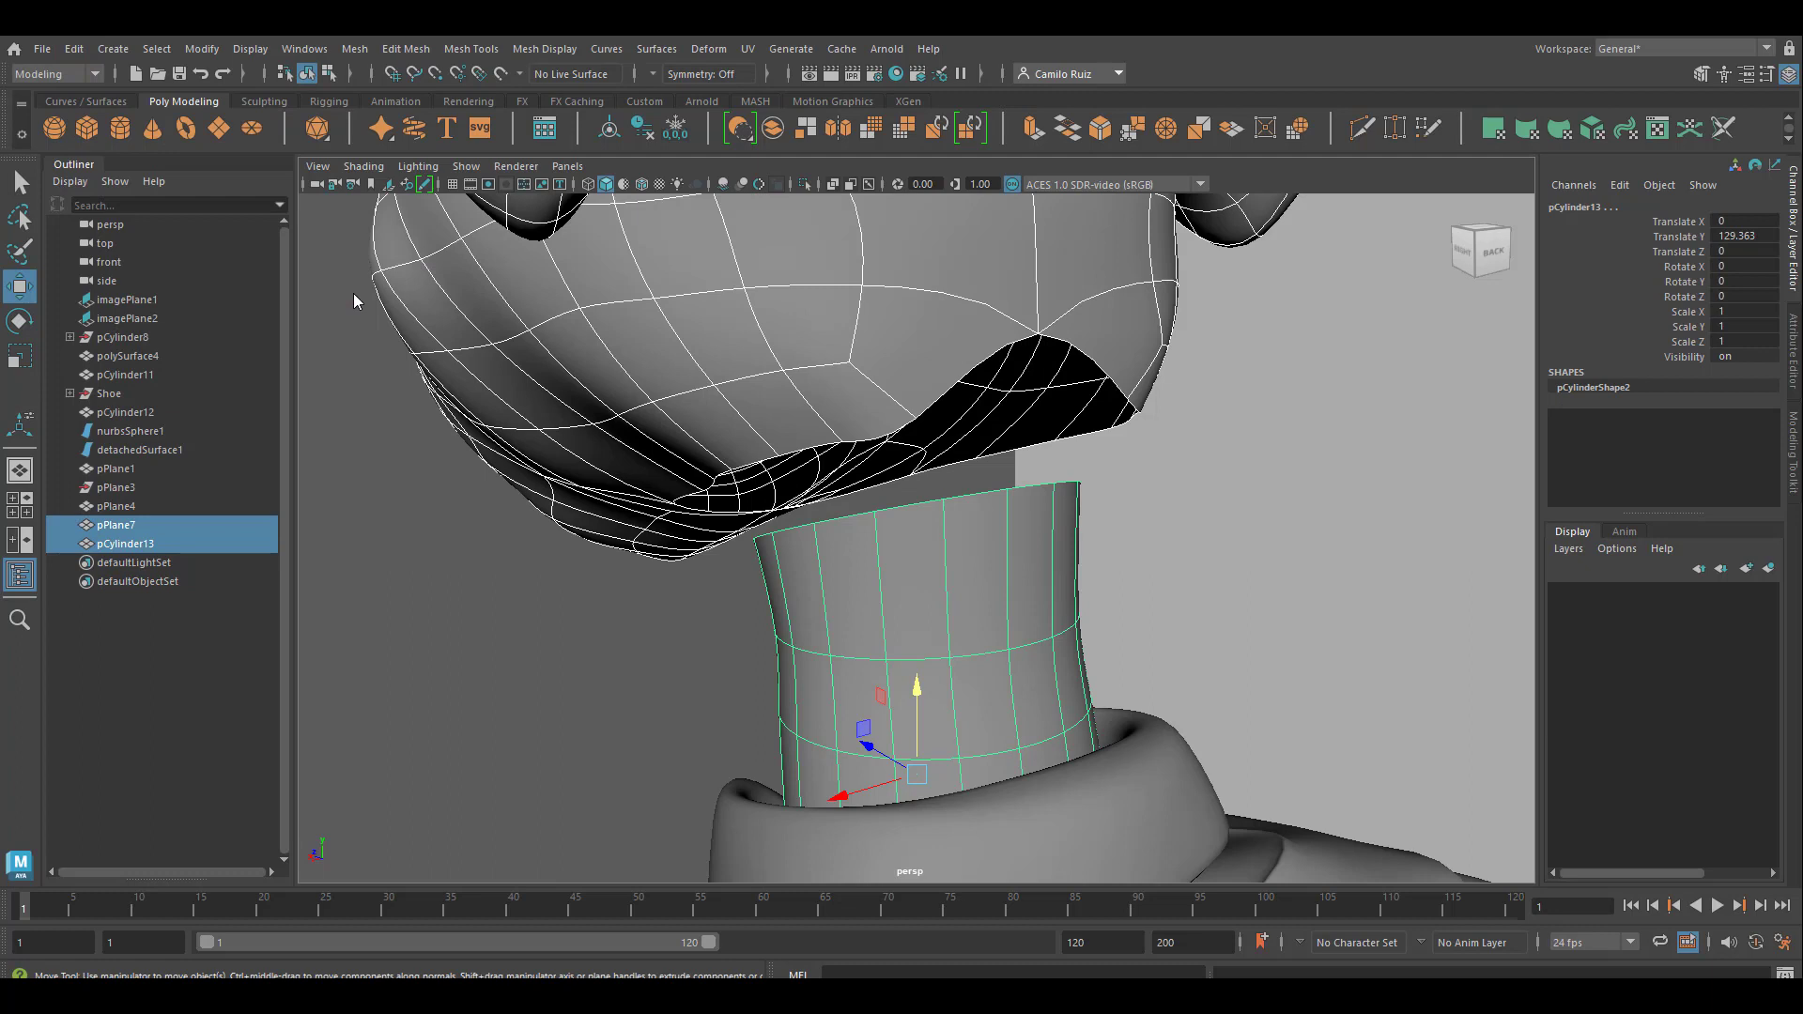
pyautogui.click(354, 49)
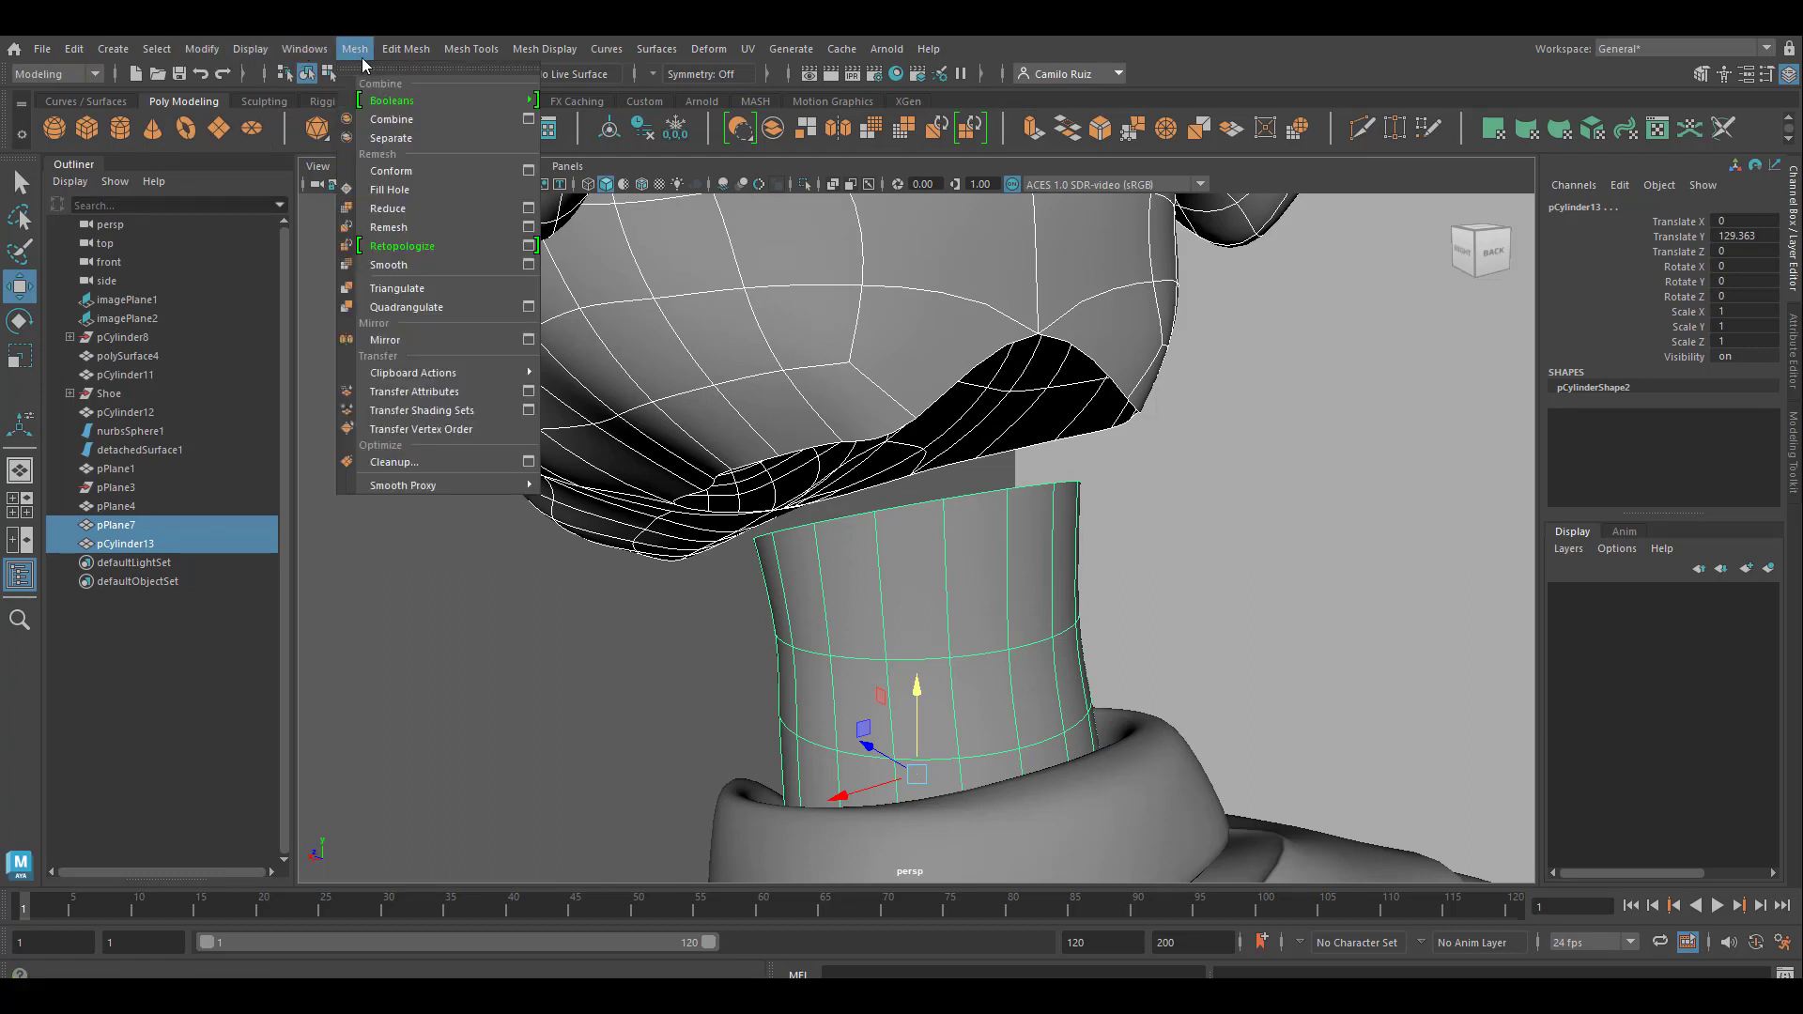
pyautogui.click(410, 120)
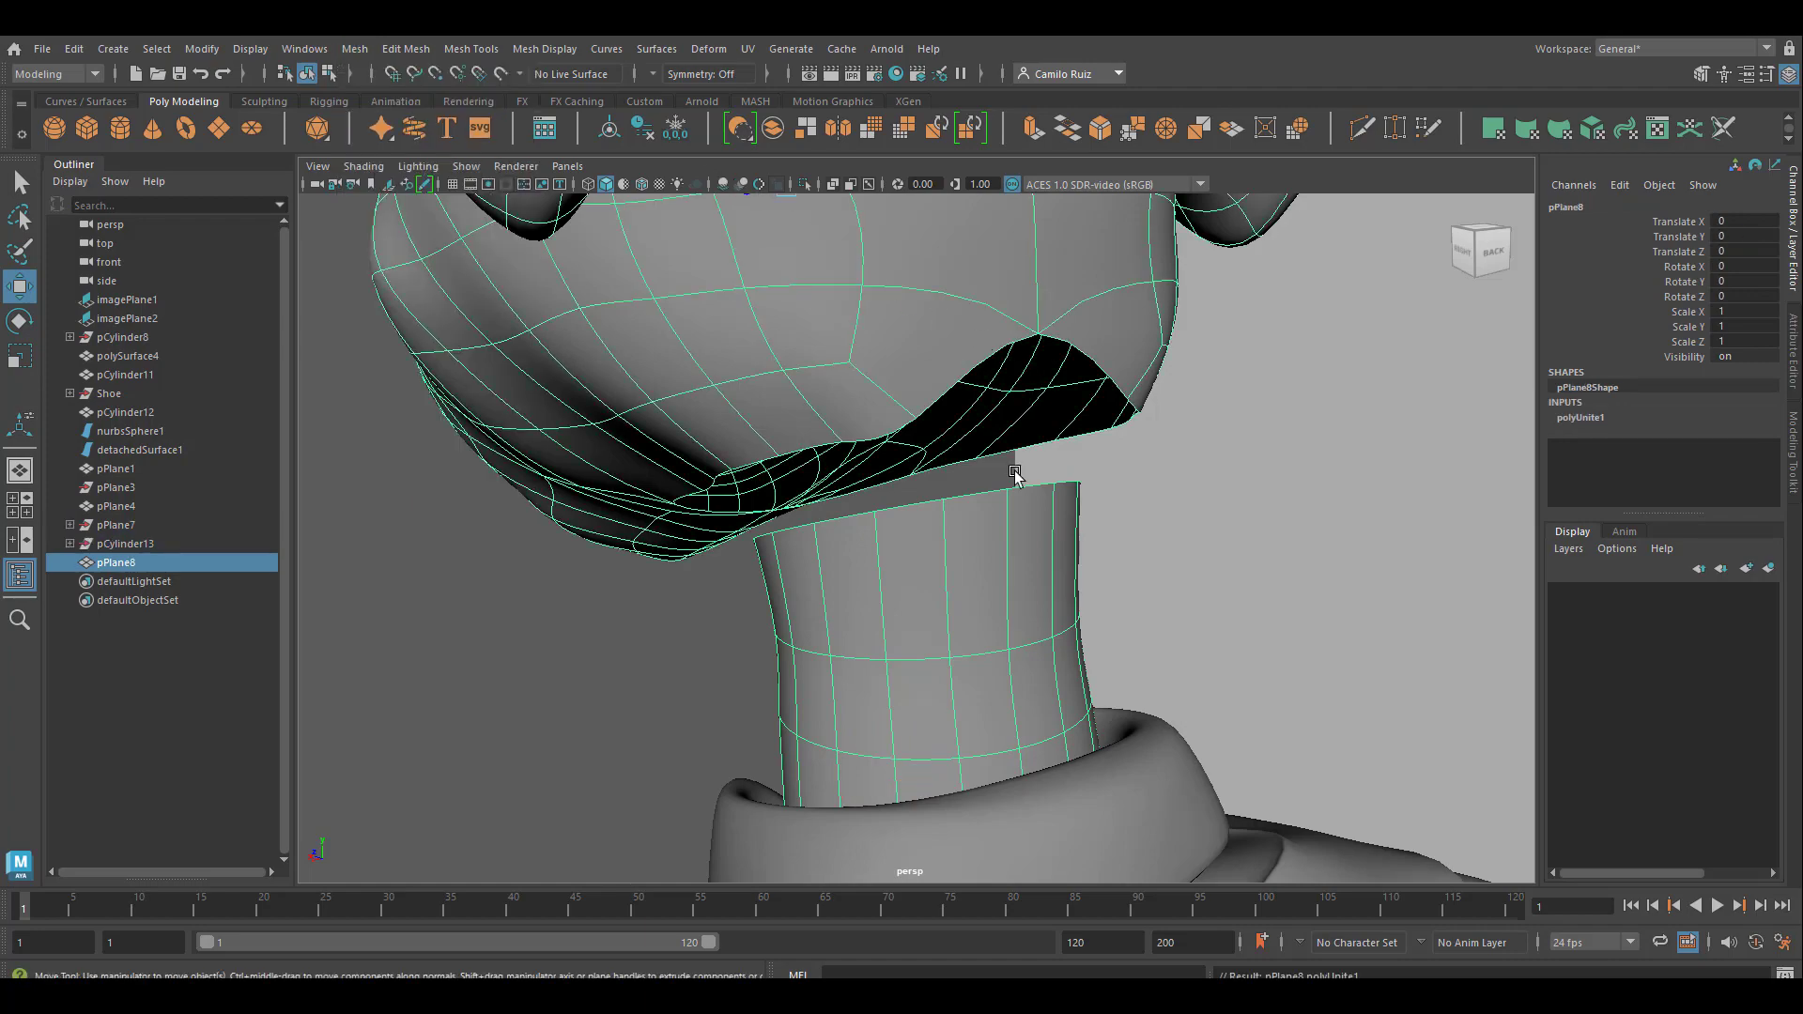
# Select the border edges of the head opening and the neck top, and set up a linear Bridge with 0 divisions
pyautogui.keyDown('alt'); pyautogui.moveTo(991, 510); pyautogui.dragTo(981, 472); pyautogui.keyUp('alt')
pyautogui.moveTo(927, 373); pyautogui.dragTo(930, 317, button='right')
pyautogui.click(941, 363)
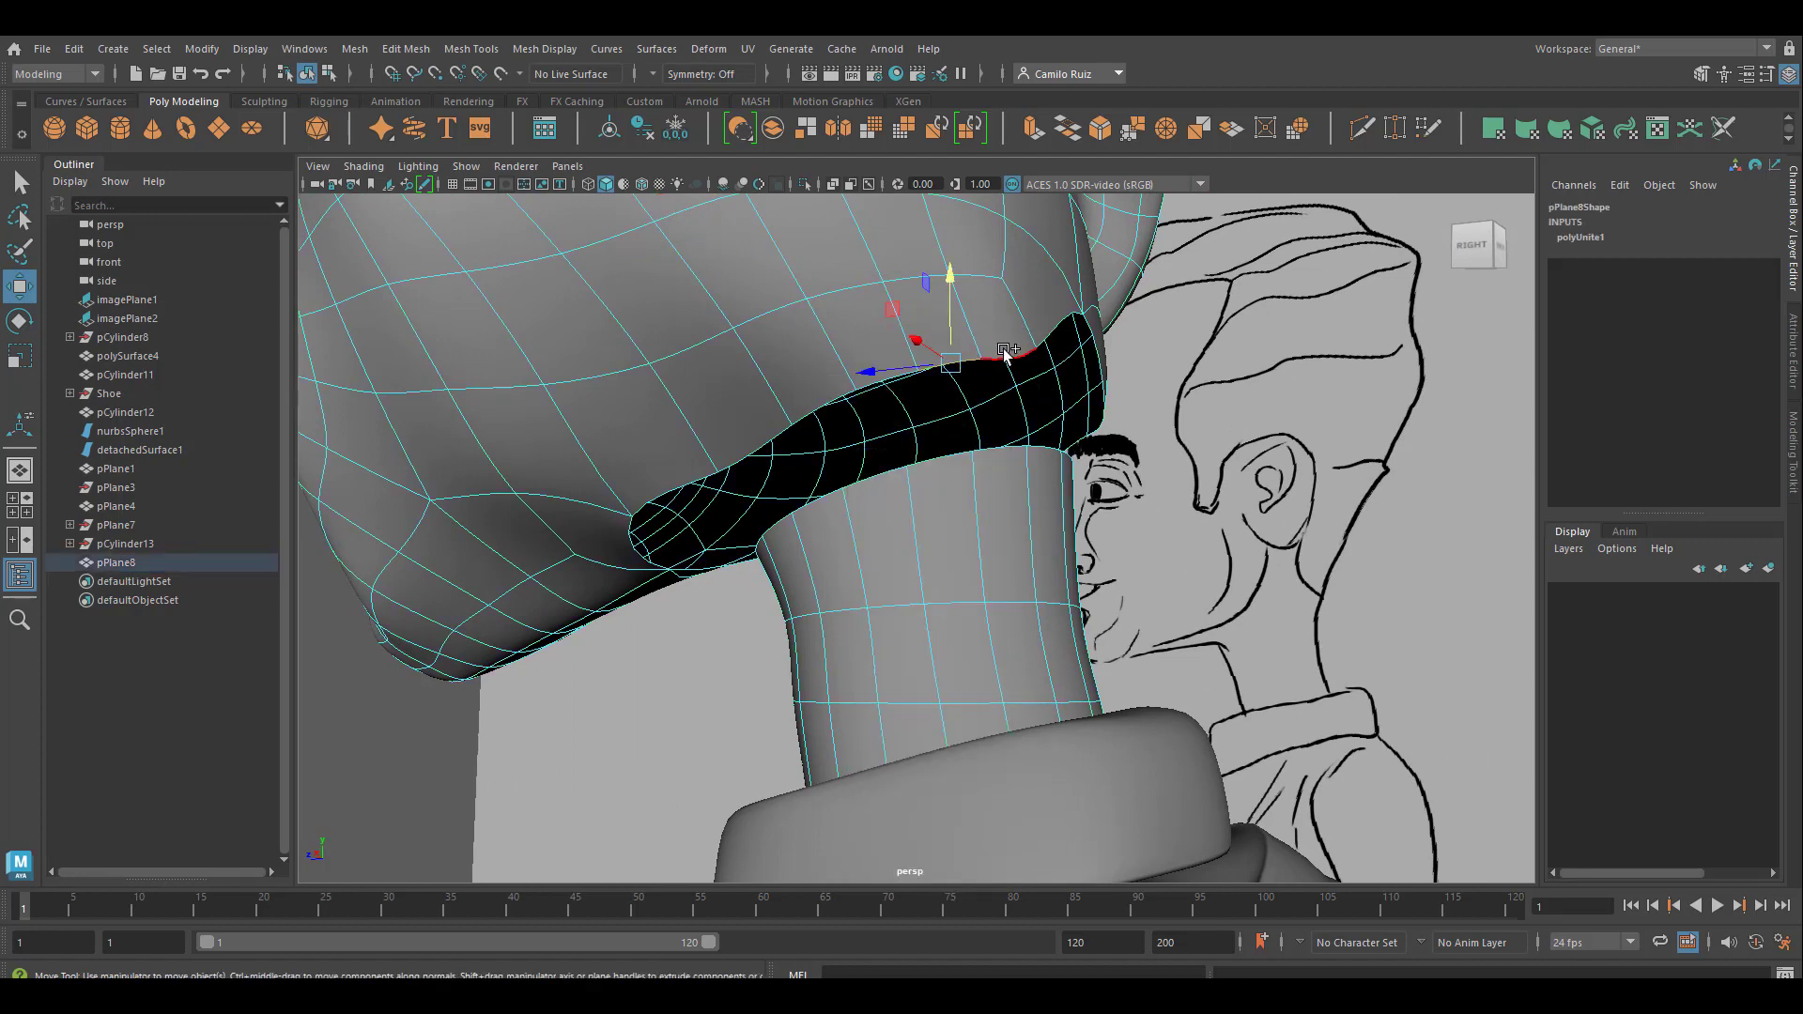
pyautogui.keyDown('shift'); pyautogui.doubleClick(1004, 353); pyautogui.keyUp('shift')
pyautogui.keyDown('alt'); pyautogui.moveTo(919, 522); pyautogui.dragTo(980, 514); pyautogui.keyUp('alt')
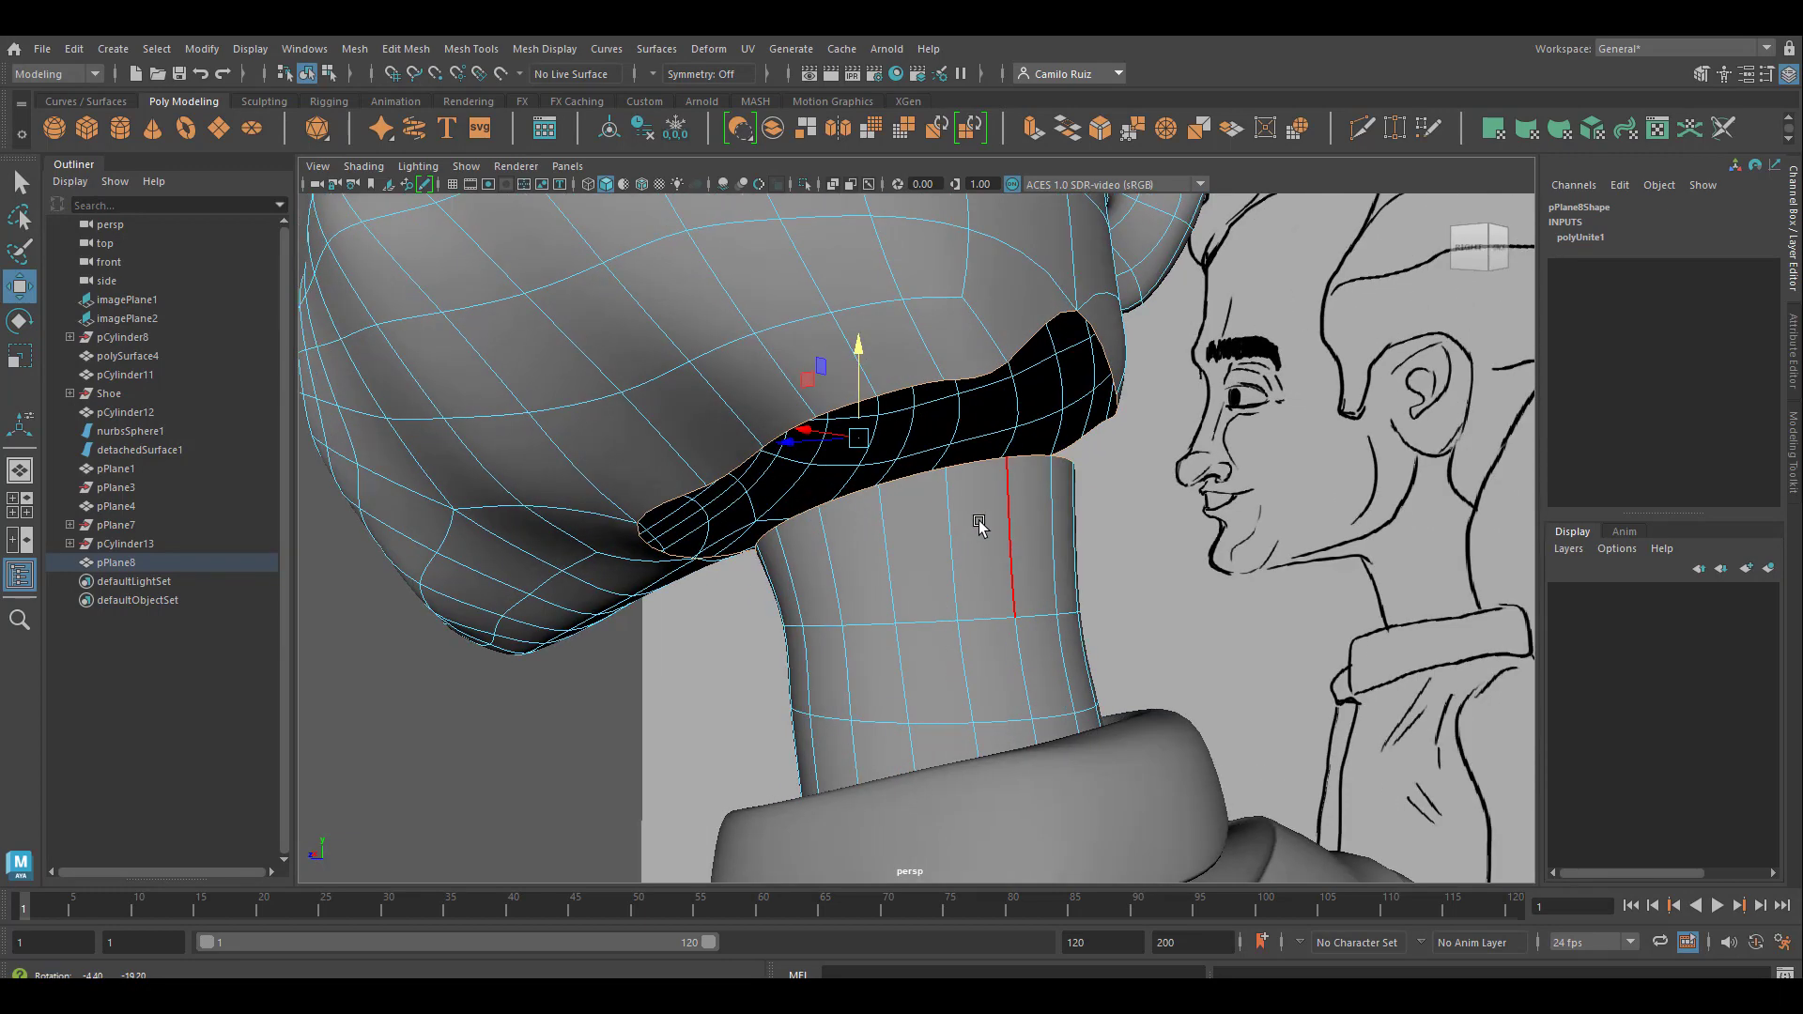
pyautogui.click(408, 51)
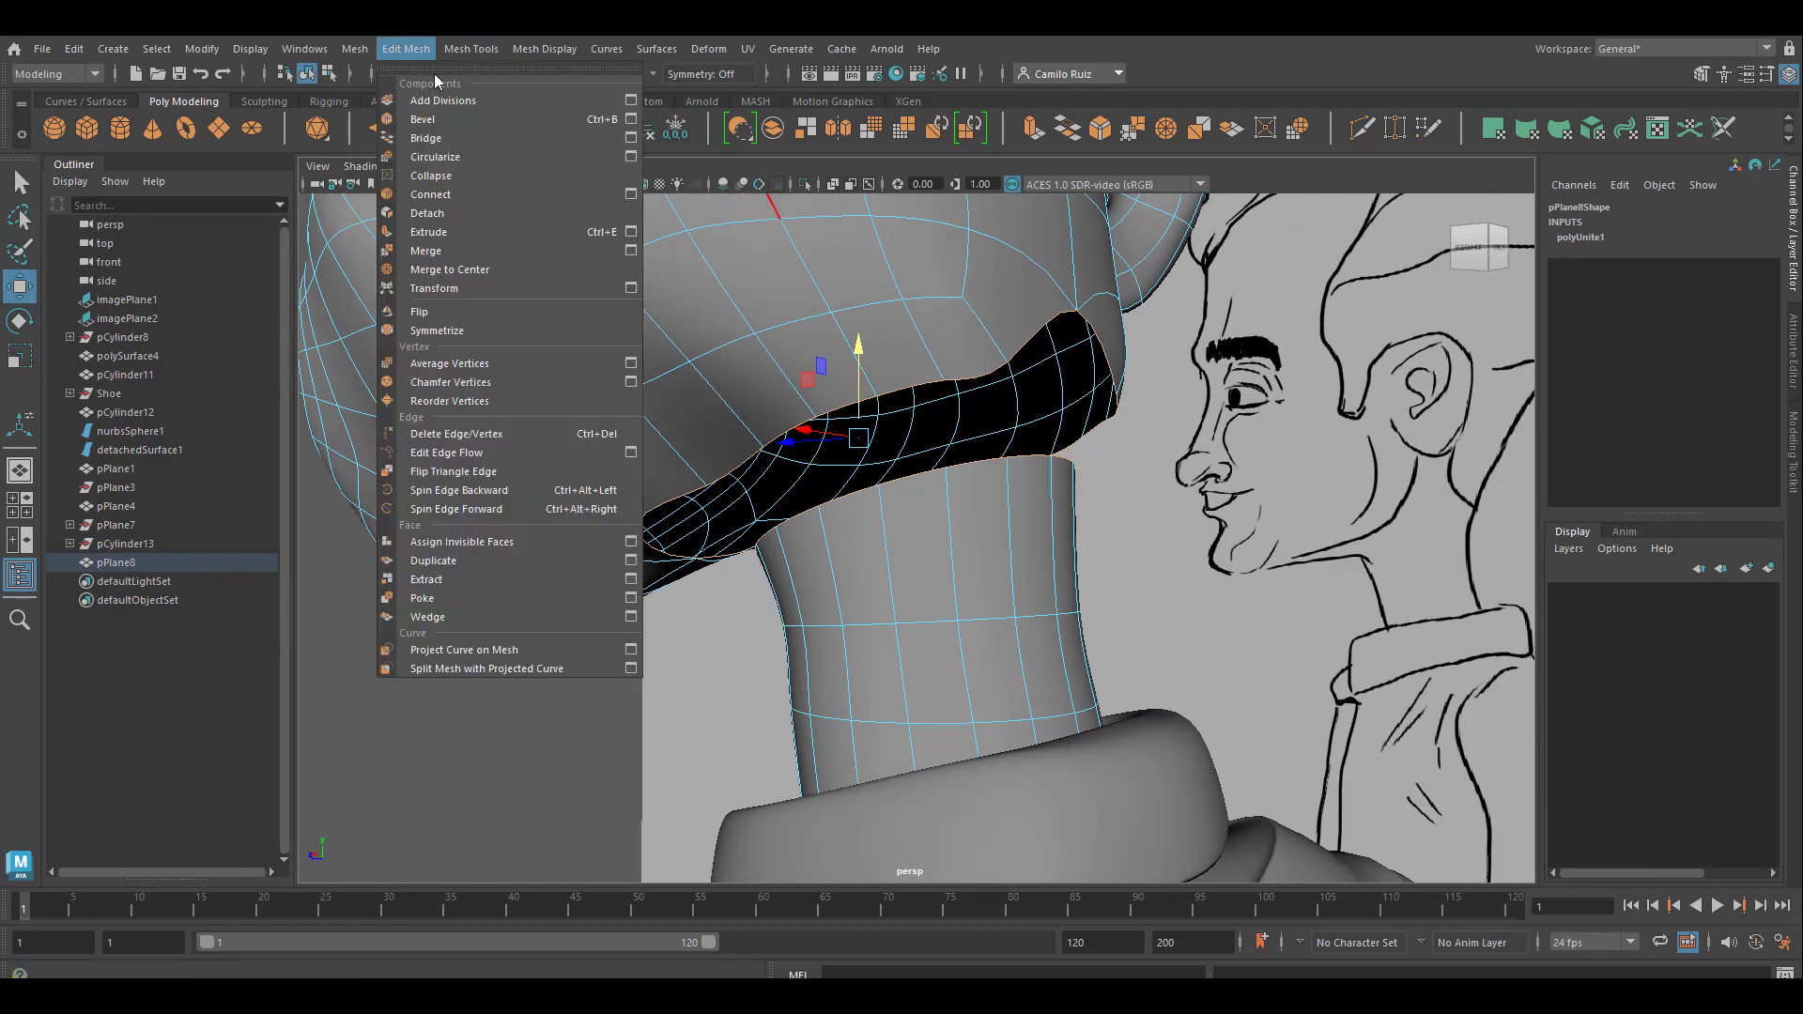
pyautogui.click(631, 138)
pyautogui.moveTo(1147, 284); pyautogui.dragTo(1363, 251)
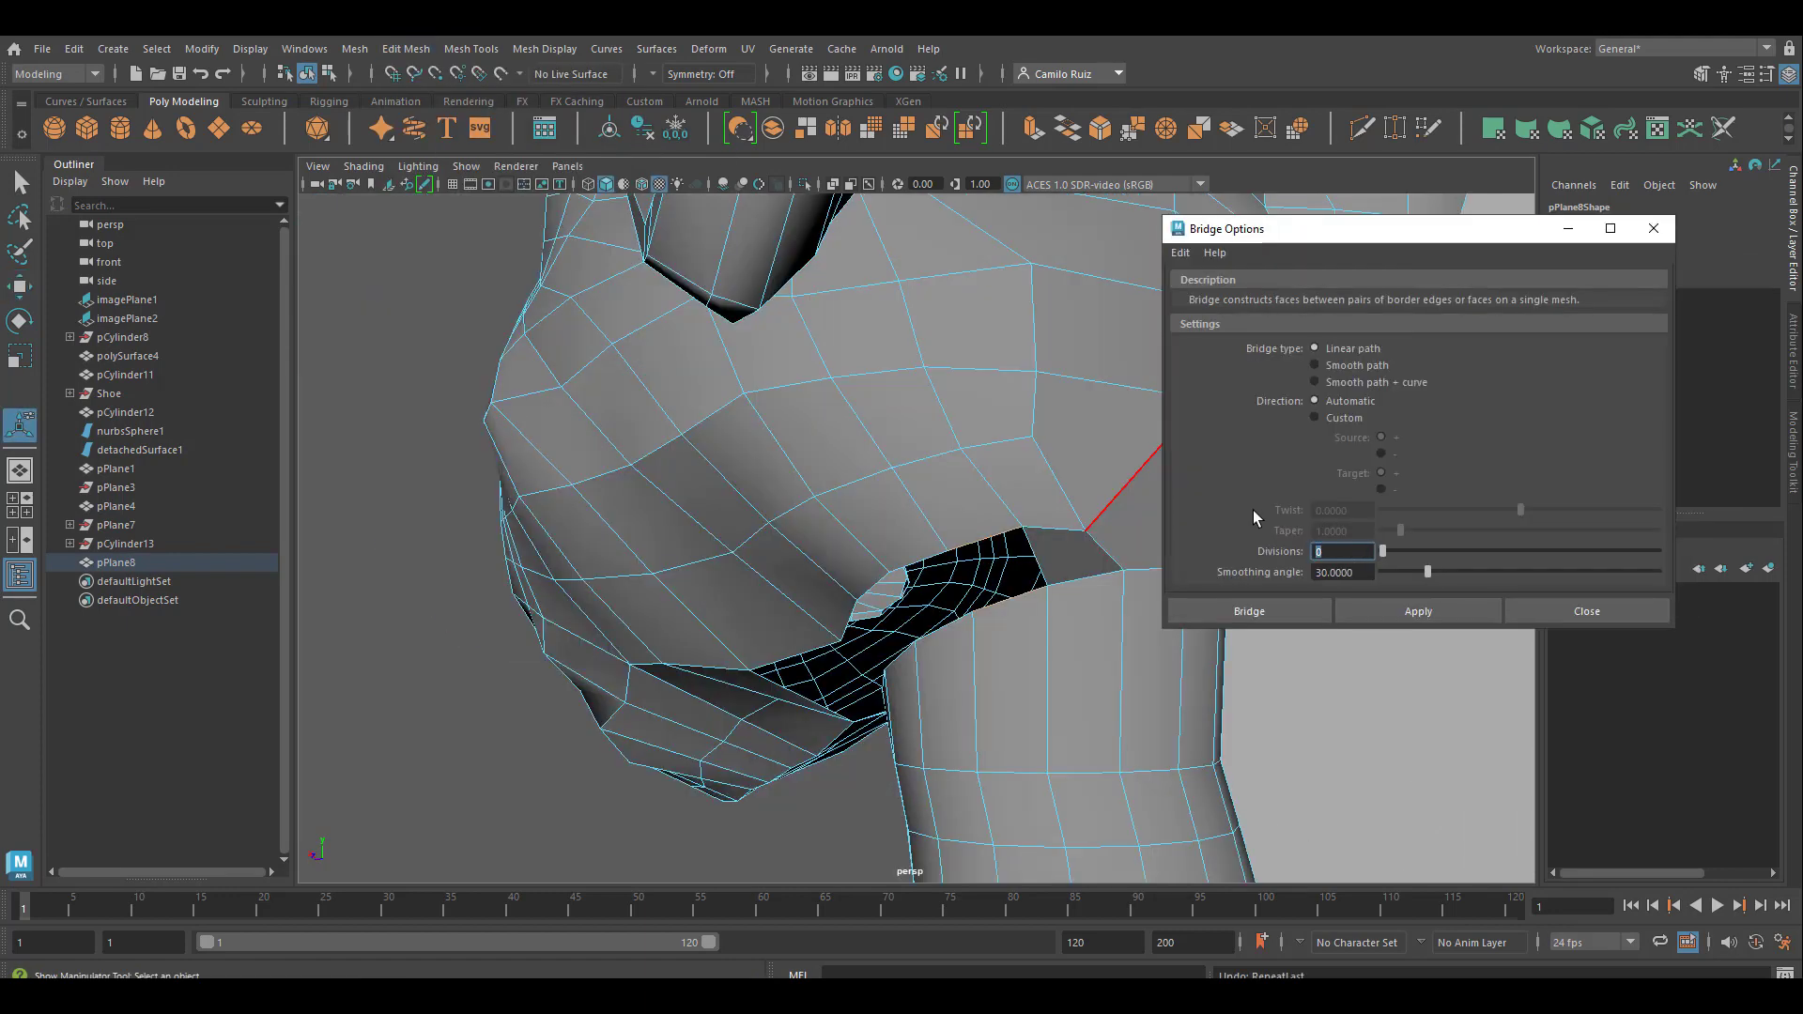
pyautogui.write('10')
pyautogui.press('Return')
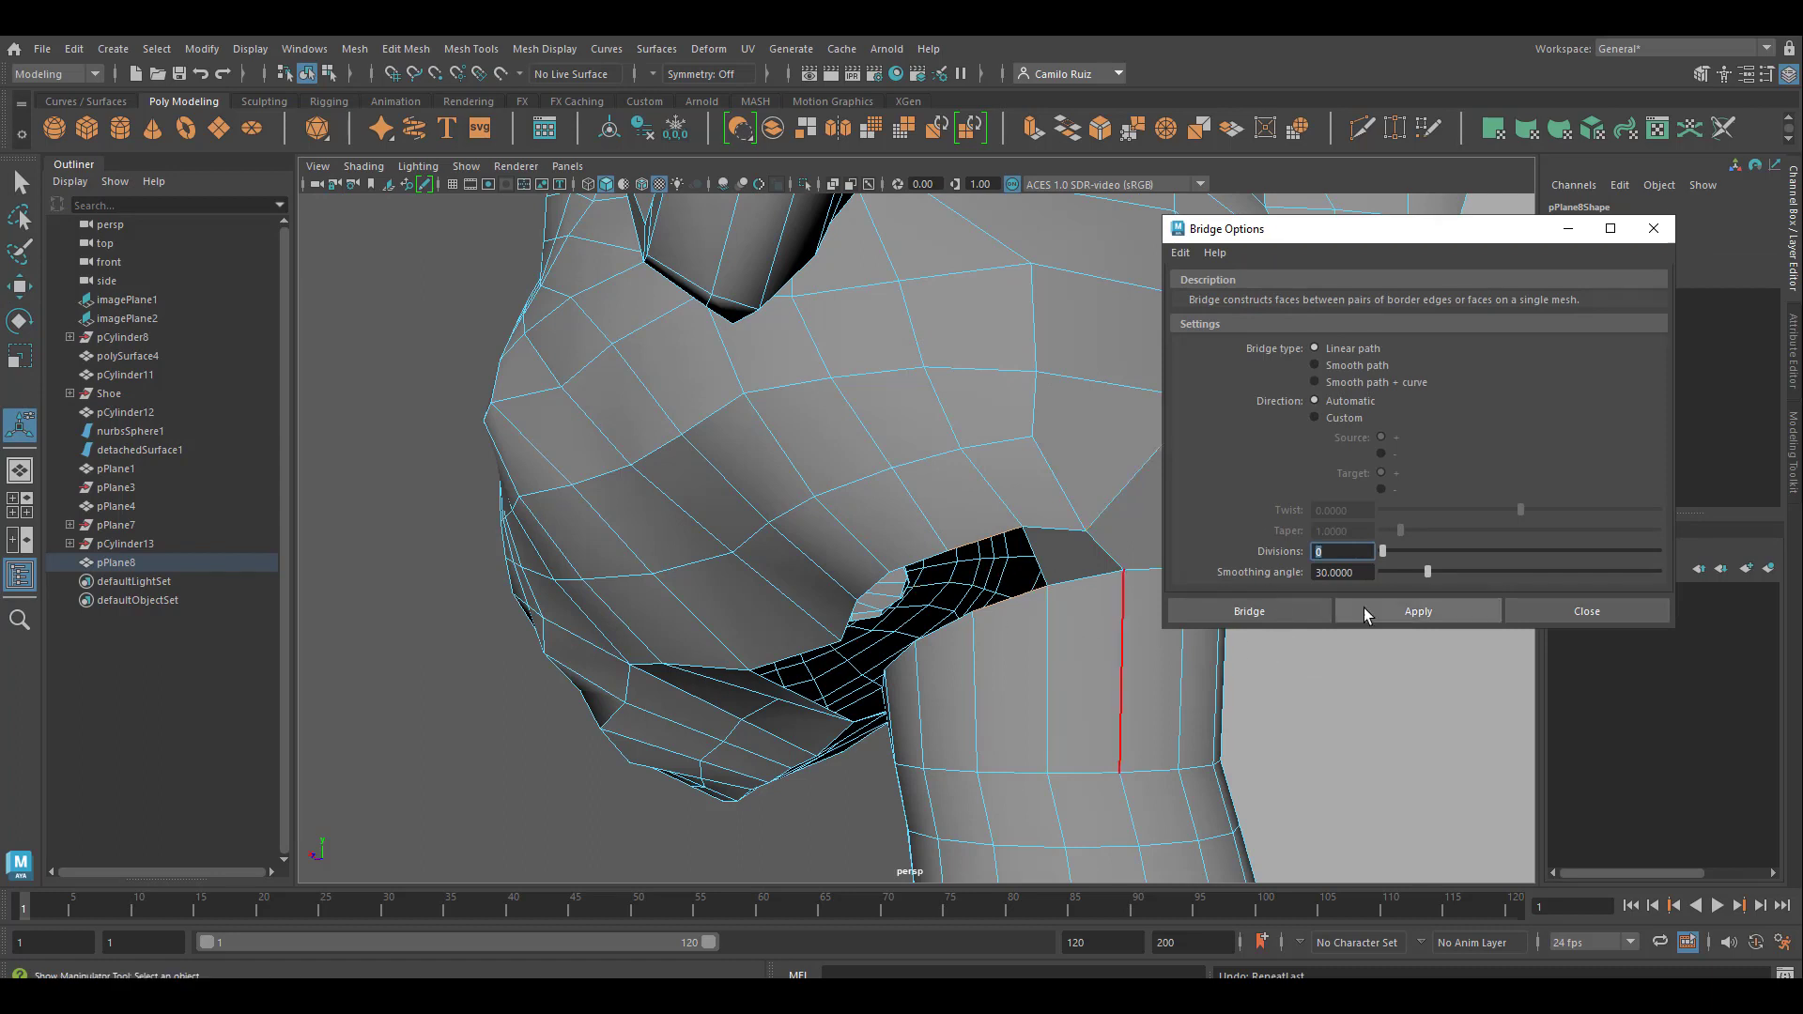
# Bridge facing border edges of the head and neck pair by pair, working from the nape around the side
pyautogui.click(1376, 612)
pyautogui.click(931, 601)
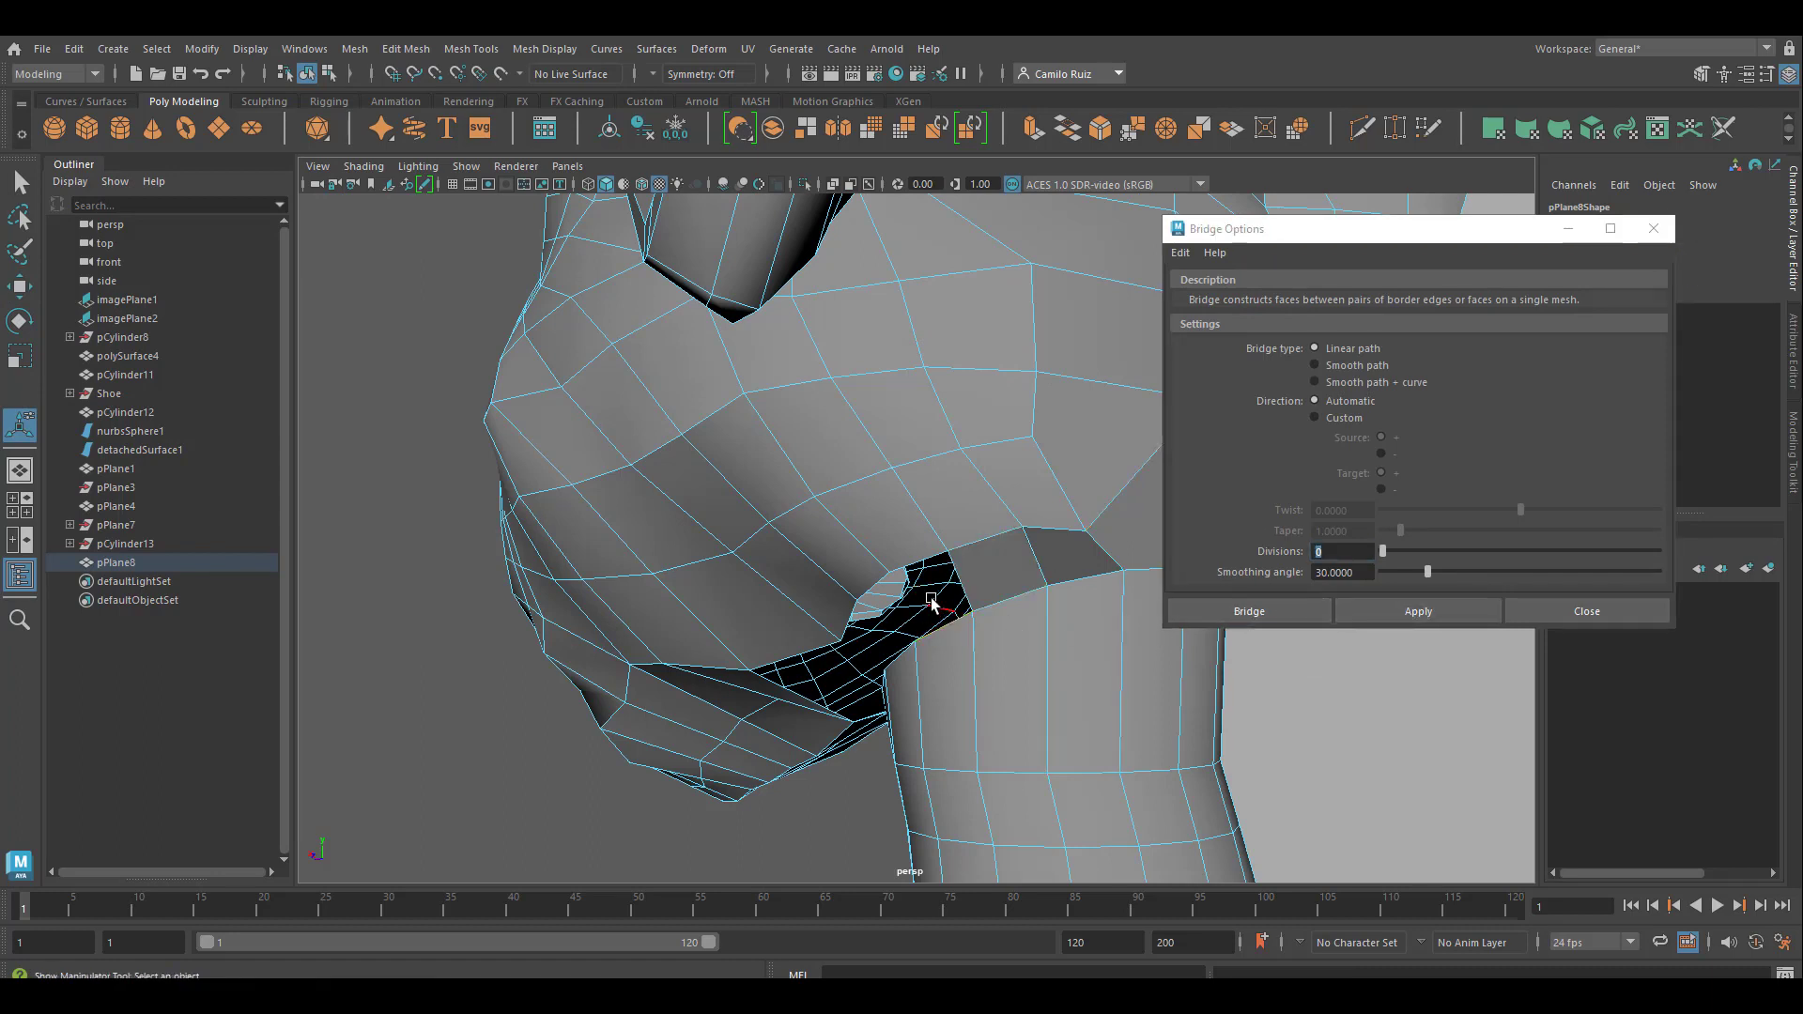
pyautogui.moveTo(934, 636)
pyautogui.keyDown('alt'); pyautogui.mouseDown()
pyautogui.moveTo(1201, 588)
pyautogui.moveTo(1034, 611)
pyautogui.moveTo(987, 526)
pyautogui.mouseUp(); pyautogui.keyUp('alt')
pyautogui.click(1376, 613)
pyautogui.click(977, 494)
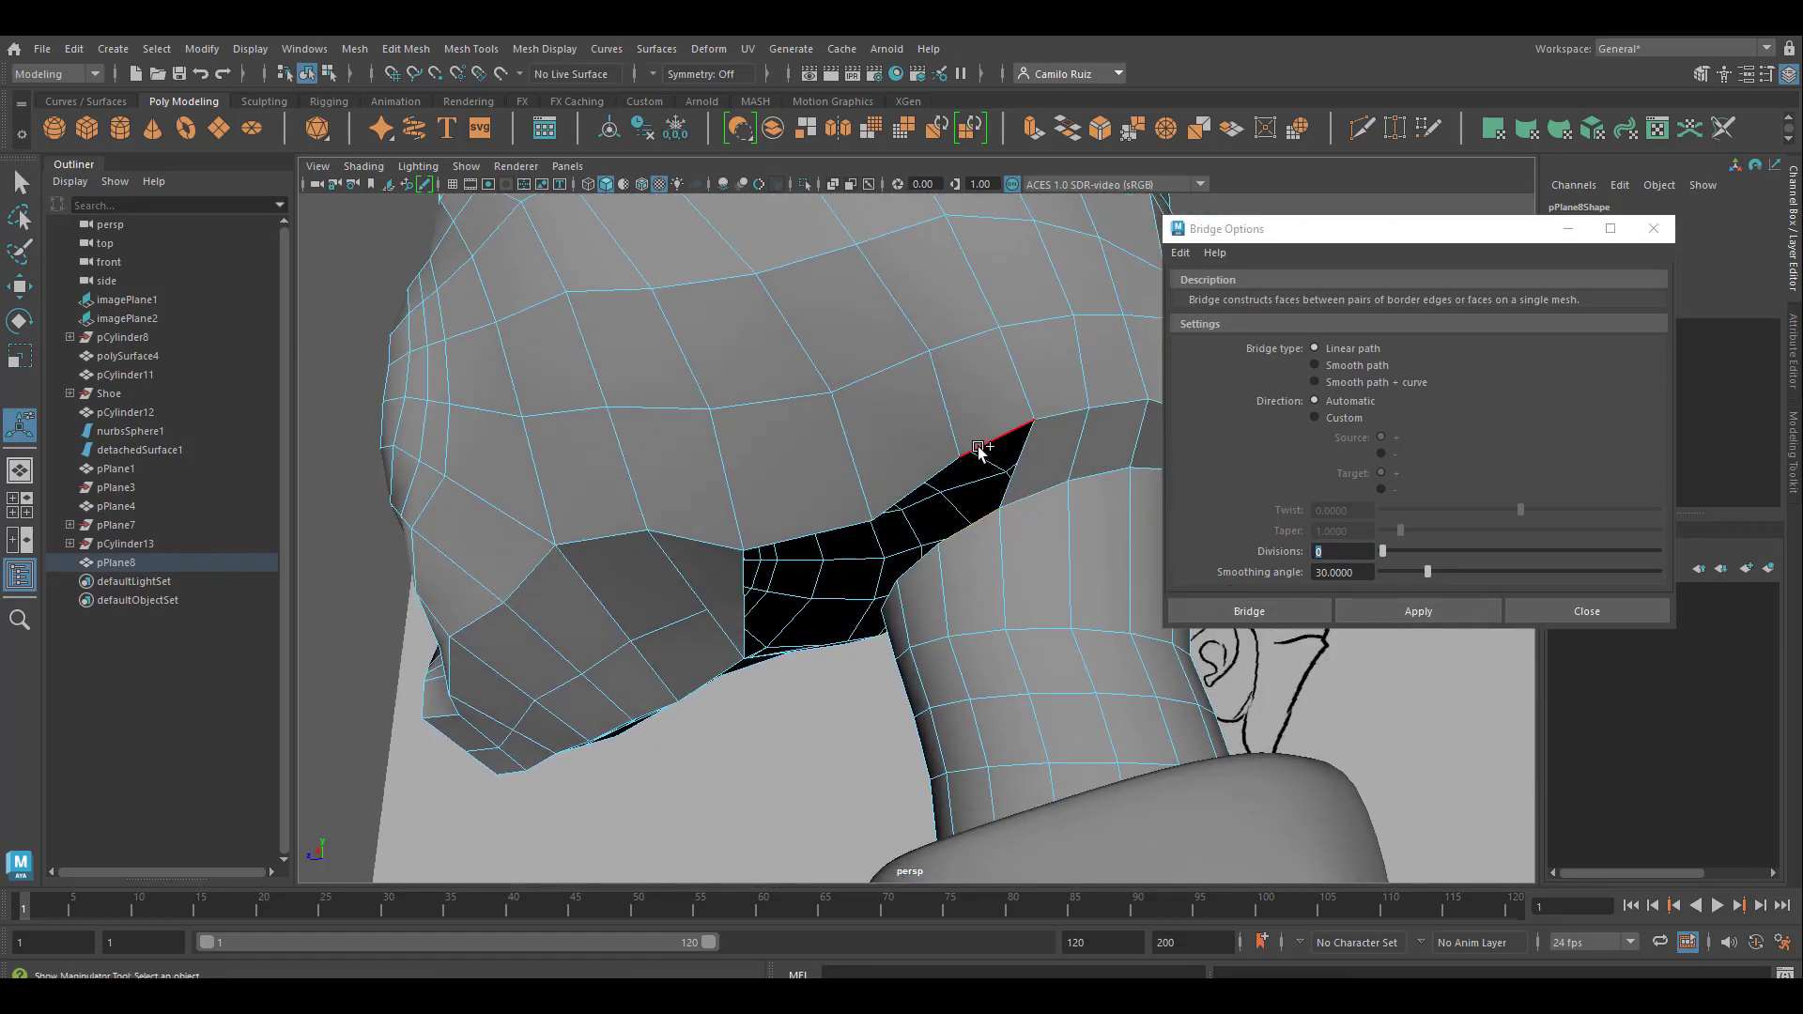
pyautogui.keyDown('shift'); pyautogui.click(977, 447); pyautogui.keyUp('shift')
pyautogui.click(1408, 614)
# Bridge the next two pairs of head and neck border edges, continuing along the side toward the underside of the jaw
pyautogui.keyDown('alt'); pyautogui.moveTo(1168, 612); pyautogui.dragTo(1100, 553); pyautogui.keyUp('alt')
pyautogui.click(1101, 544)
pyautogui.keyDown('shift'); pyautogui.click(1100, 508); pyautogui.keyUp('shift')
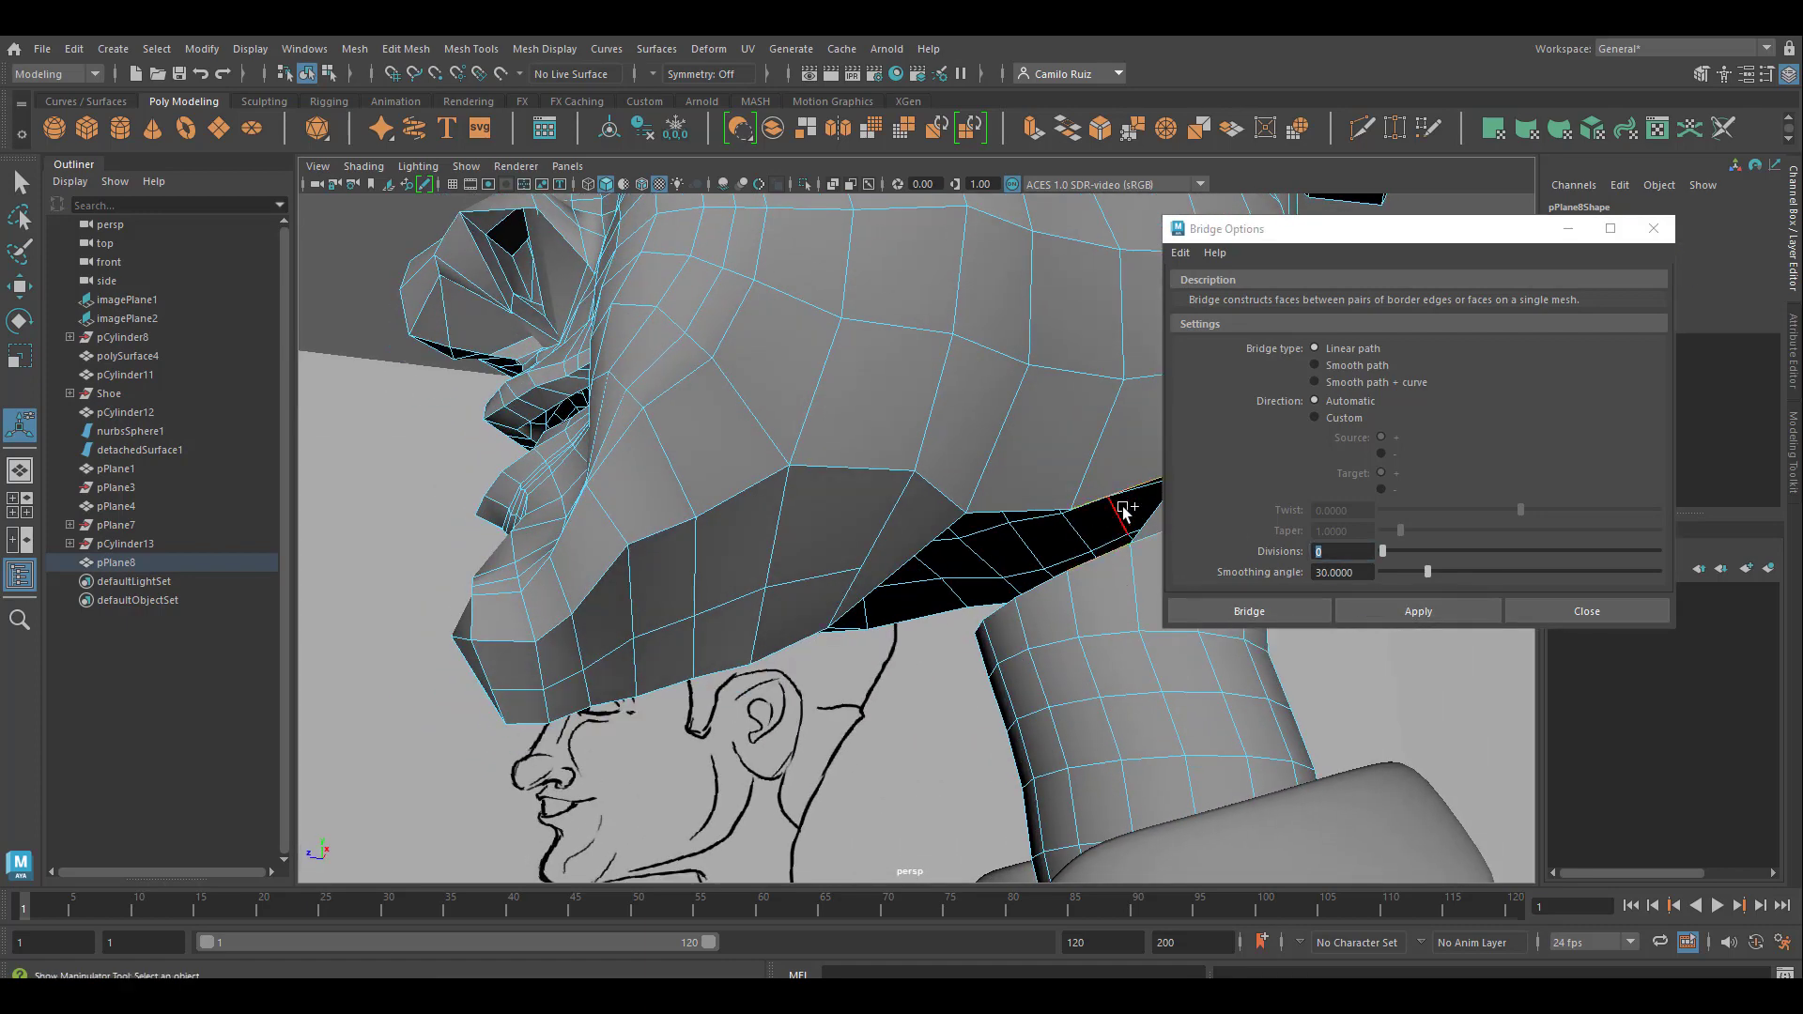
pyautogui.click(1399, 609)
pyautogui.keyDown('alt'); pyautogui.moveTo(1133, 646); pyautogui.dragTo(939, 631); pyautogui.keyUp('alt')
pyautogui.click(942, 517)
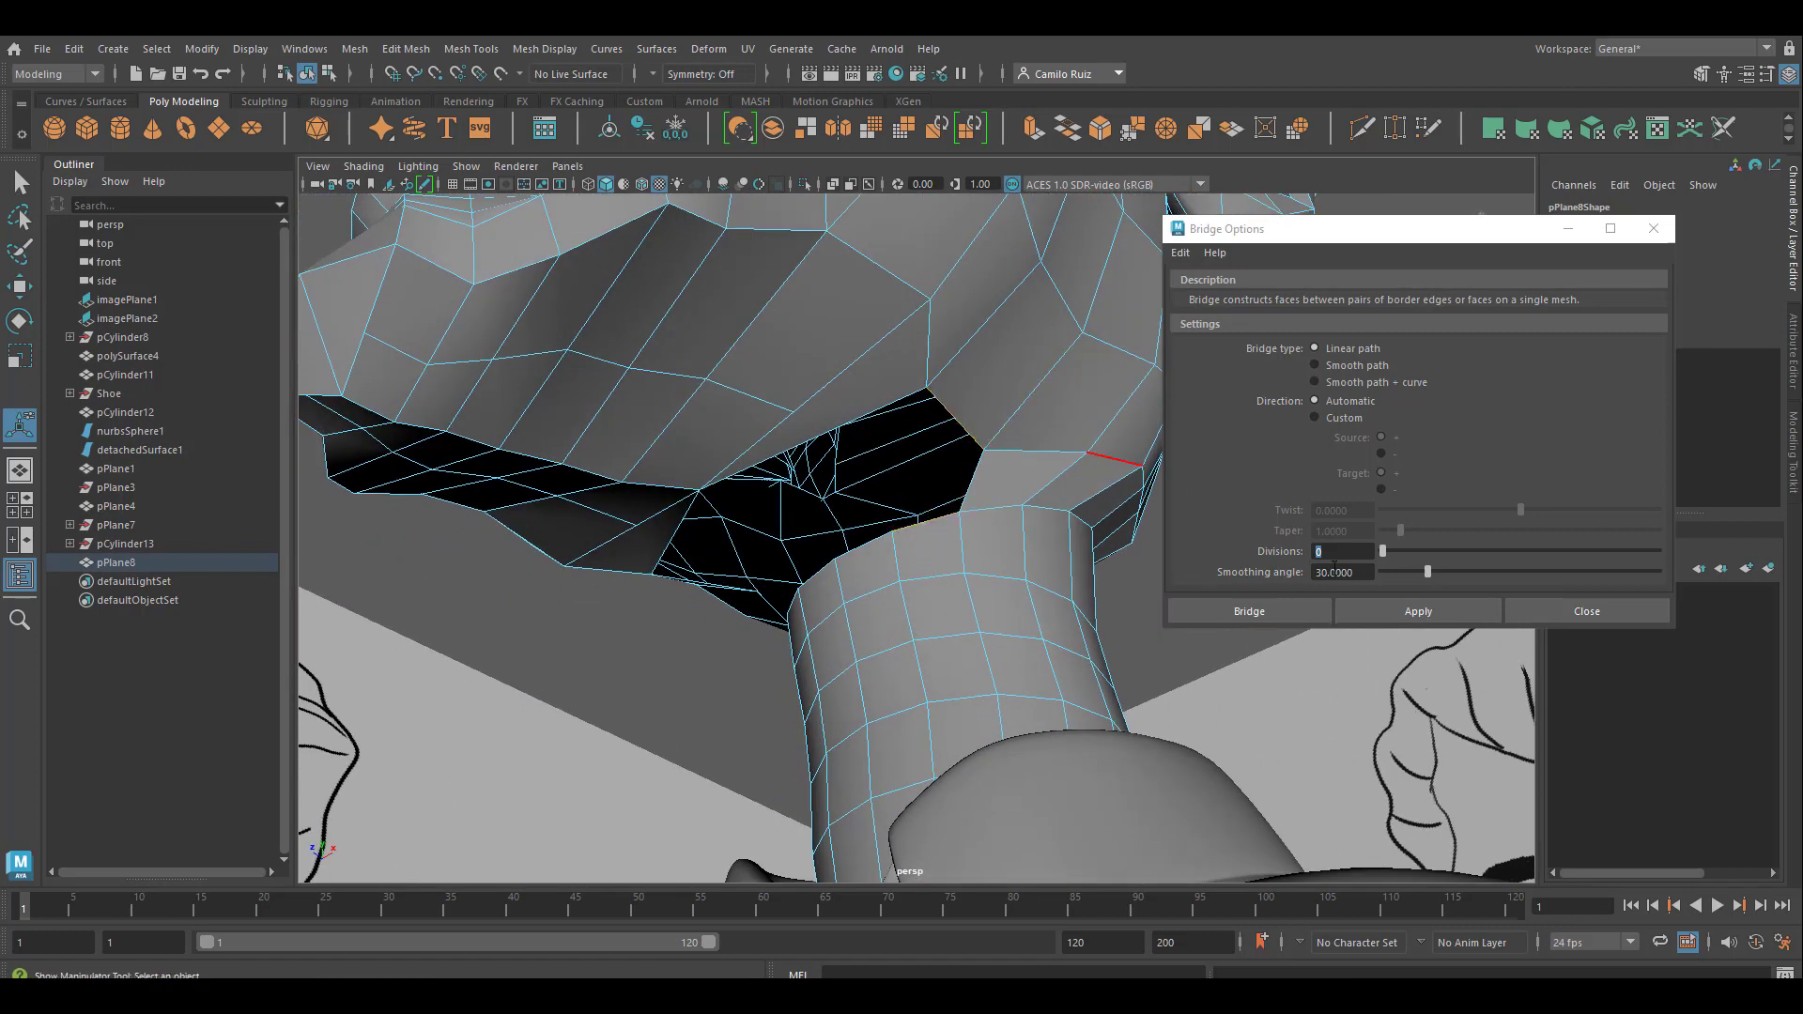
pyautogui.click(1403, 610)
# Cut an edge with Multi-Cut from the vertex above the head opening under the jaw down to the middle of its border edge
pyautogui.keyDown('alt'); pyautogui.moveTo(948, 563); pyautogui.dragTo(970, 531); pyautogui.keyUp('alt')
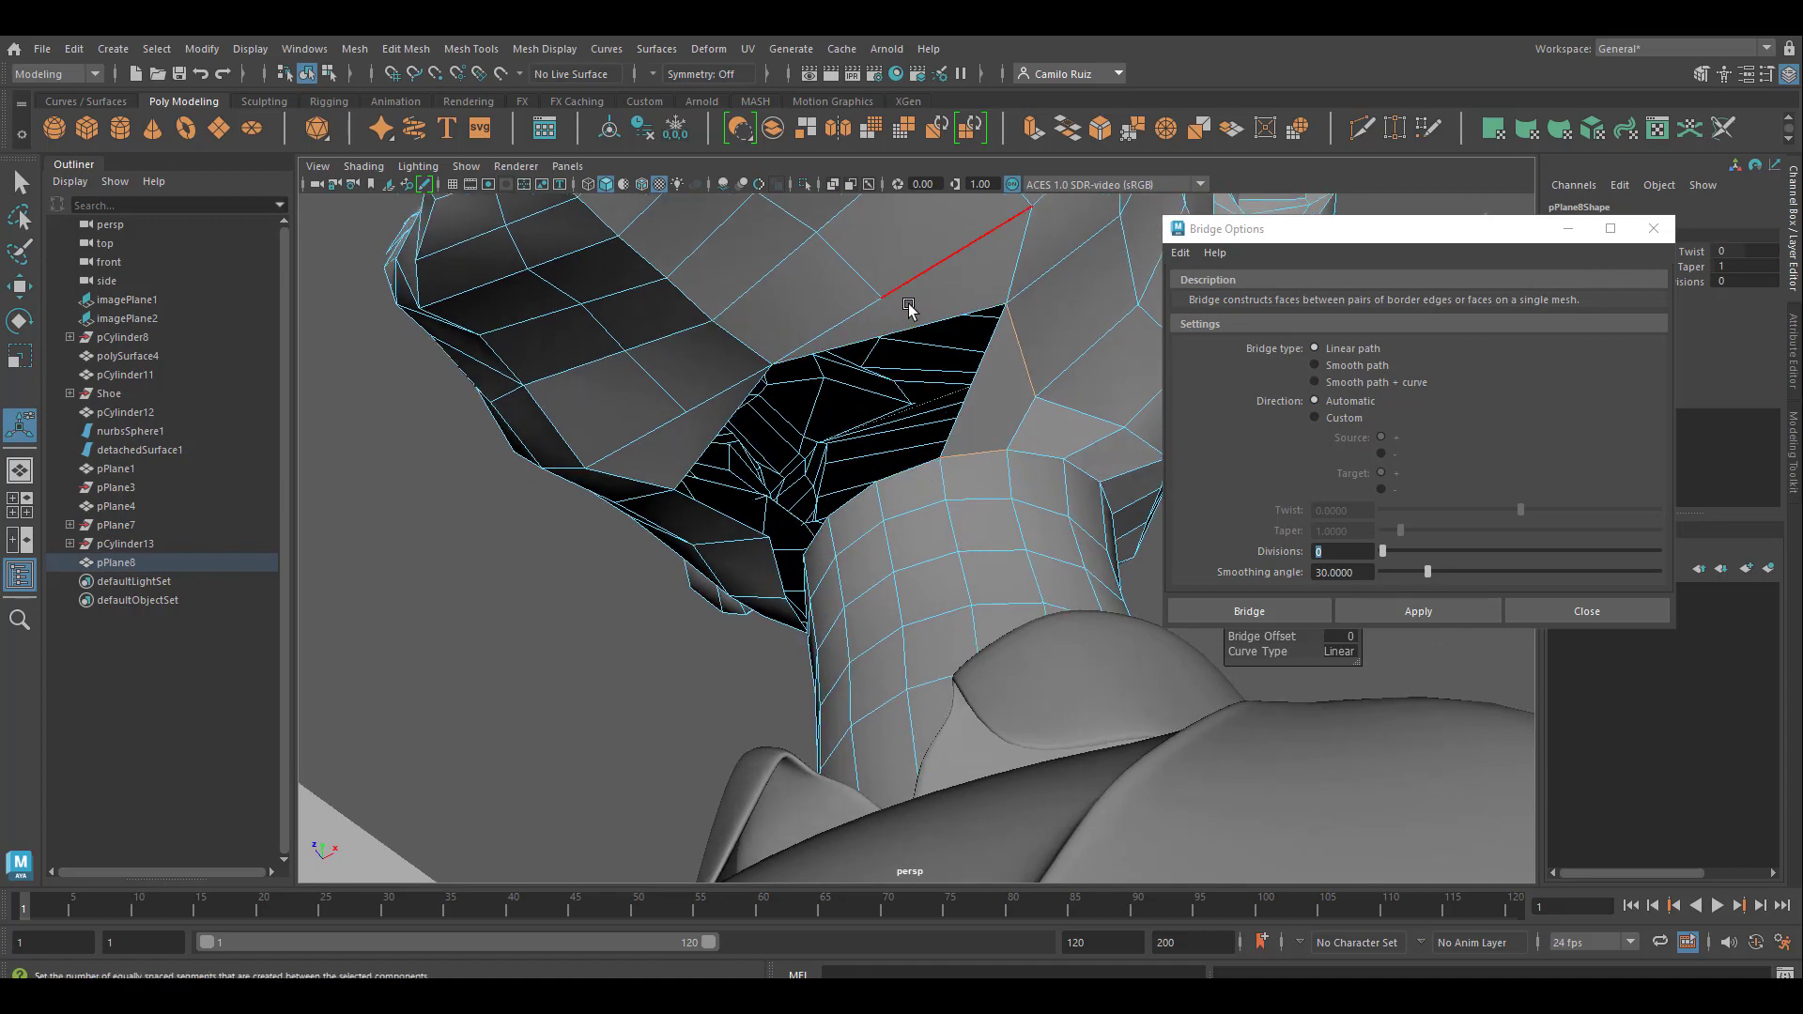
pyautogui.click(1426, 132)
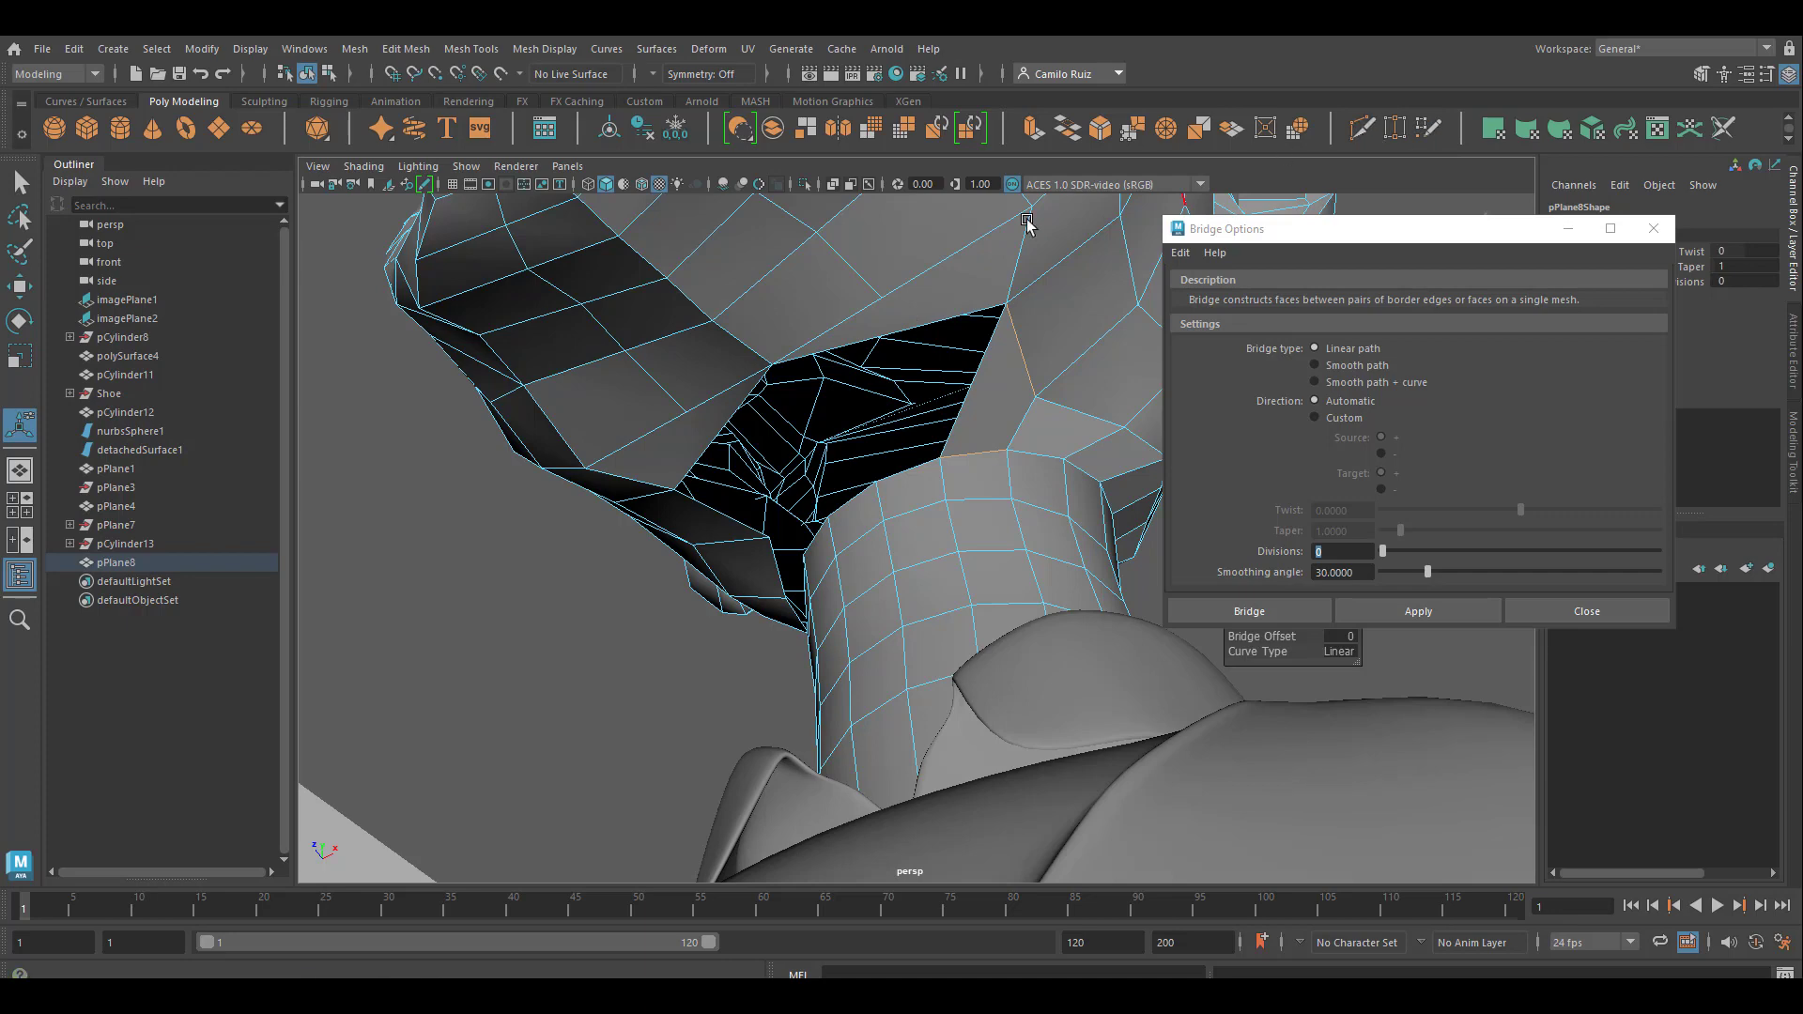
pyautogui.click(909, 324)
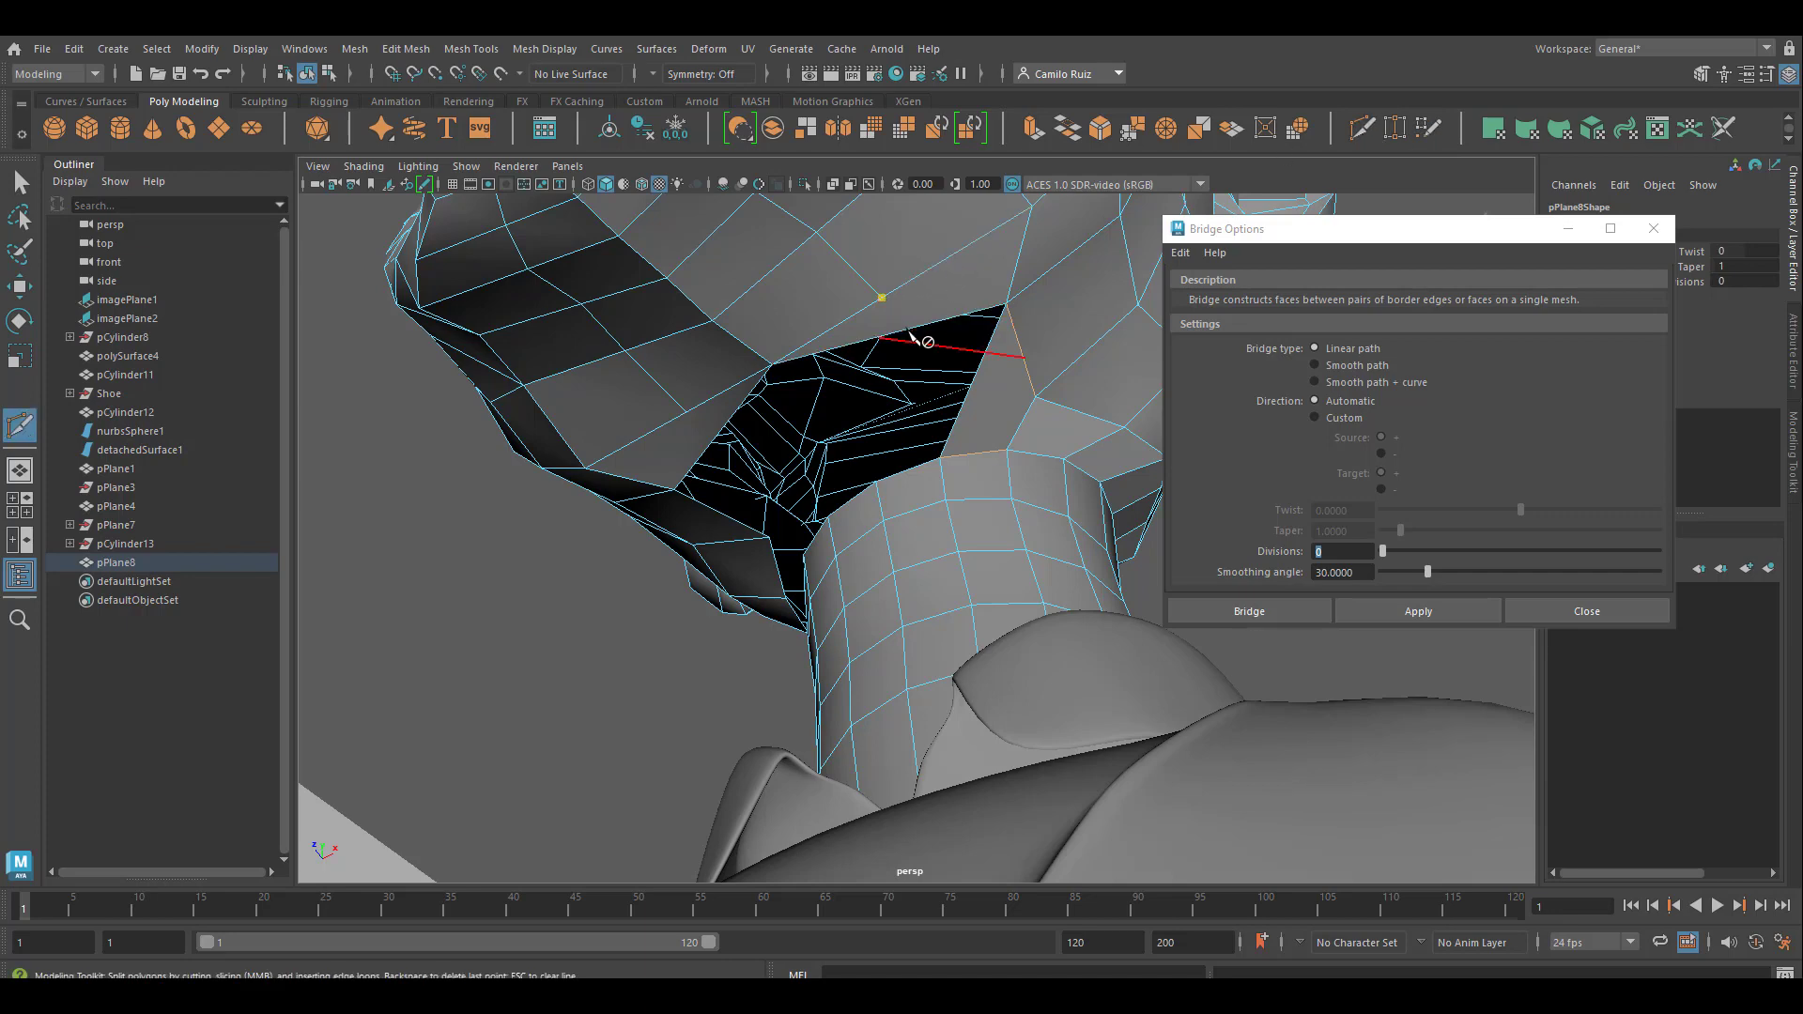
pyautogui.scroll(4, 910, 333)
pyautogui.keyDown('alt'); pyautogui.moveTo(915, 333); pyautogui.dragTo(944, 536, button='middle'); pyautogui.keyUp('alt')
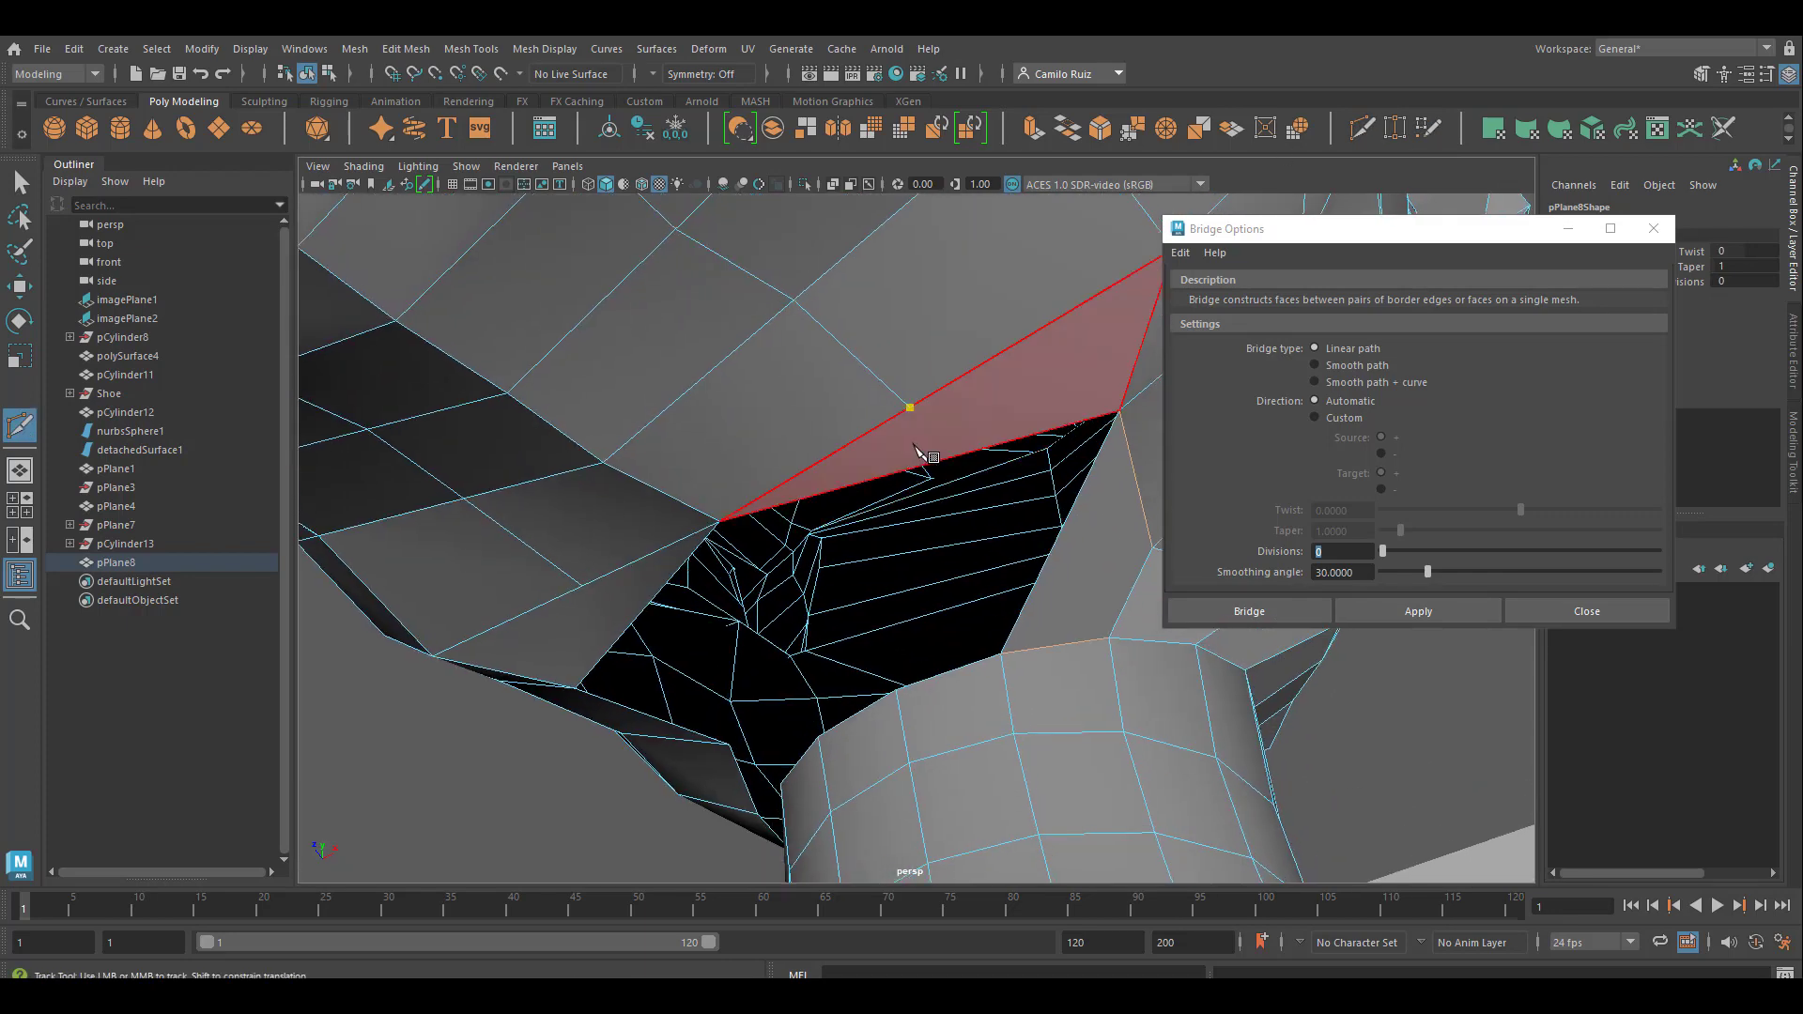
pyautogui.click(940, 460)
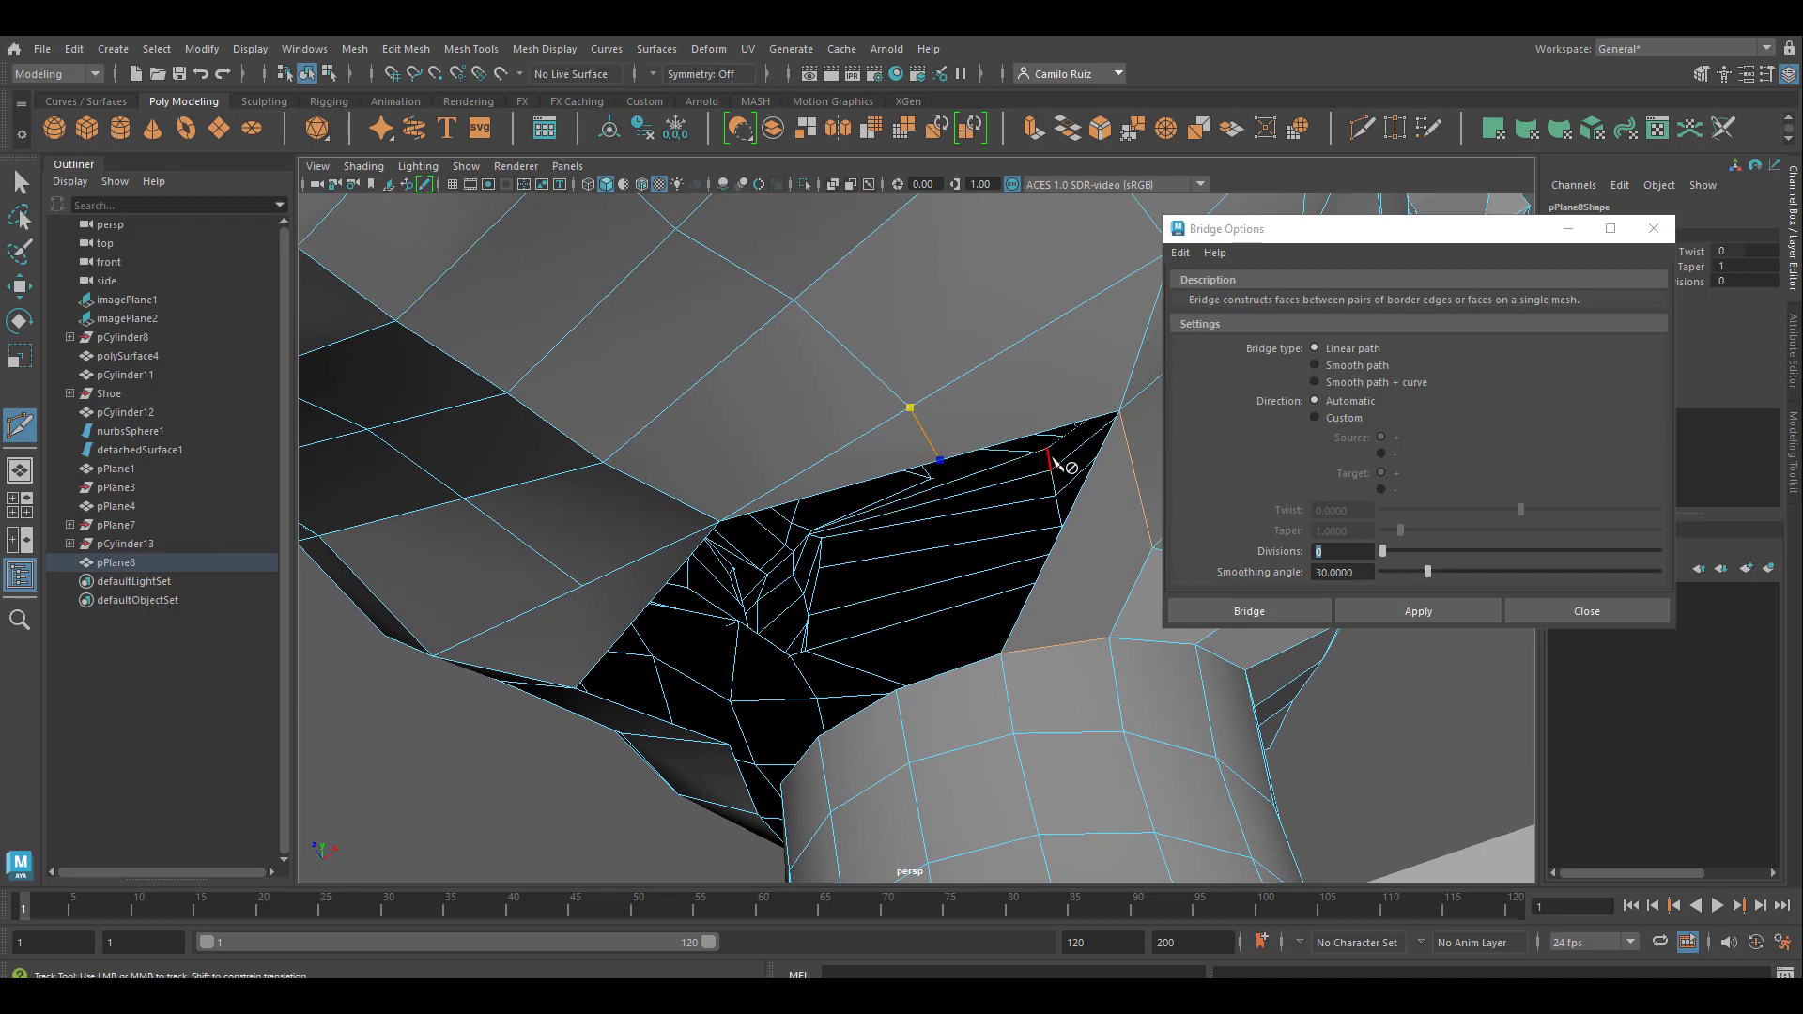
pyautogui.press('Return')
pyautogui.keyDown('alt'); pyautogui.moveTo(1054, 463); pyautogui.dragTo(1000, 371, button='middle'); pyautogui.keyUp('alt')
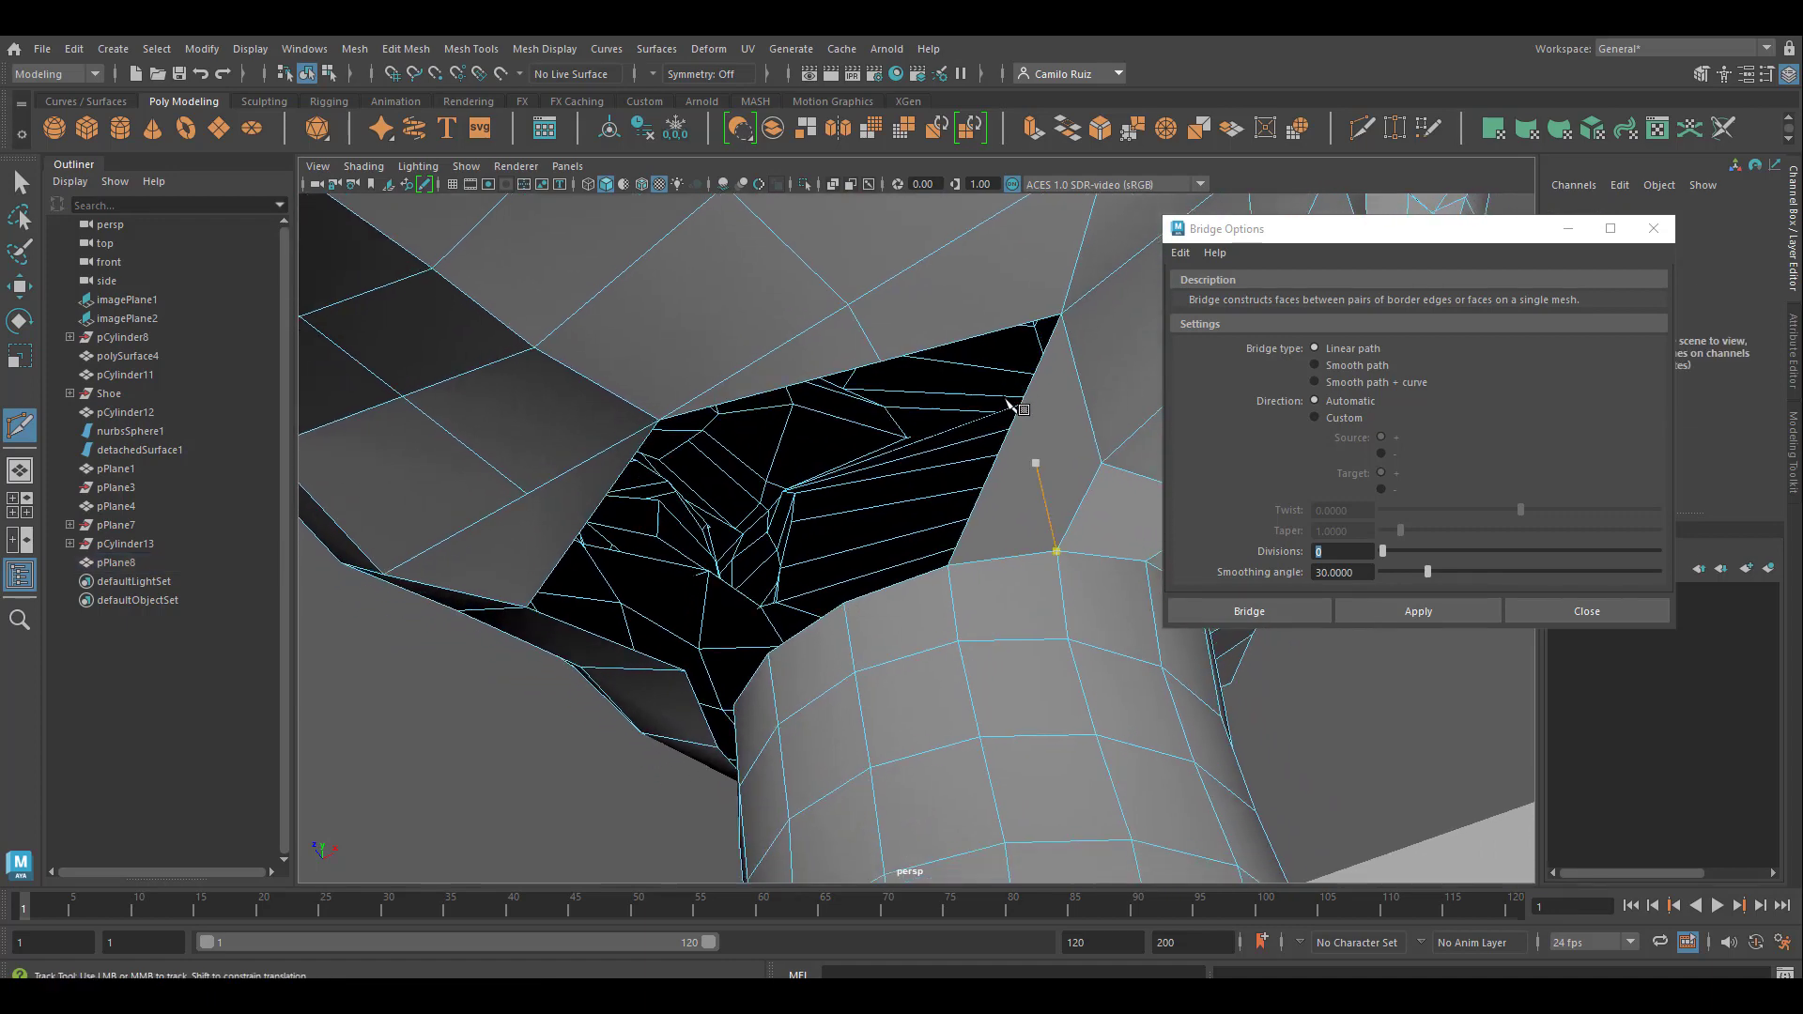
pyautogui.click(1056, 552)
pyautogui.keyDown('alt'); pyautogui.moveTo(1066, 505); pyautogui.dragTo(1053, 376); pyautogui.keyUp('alt')
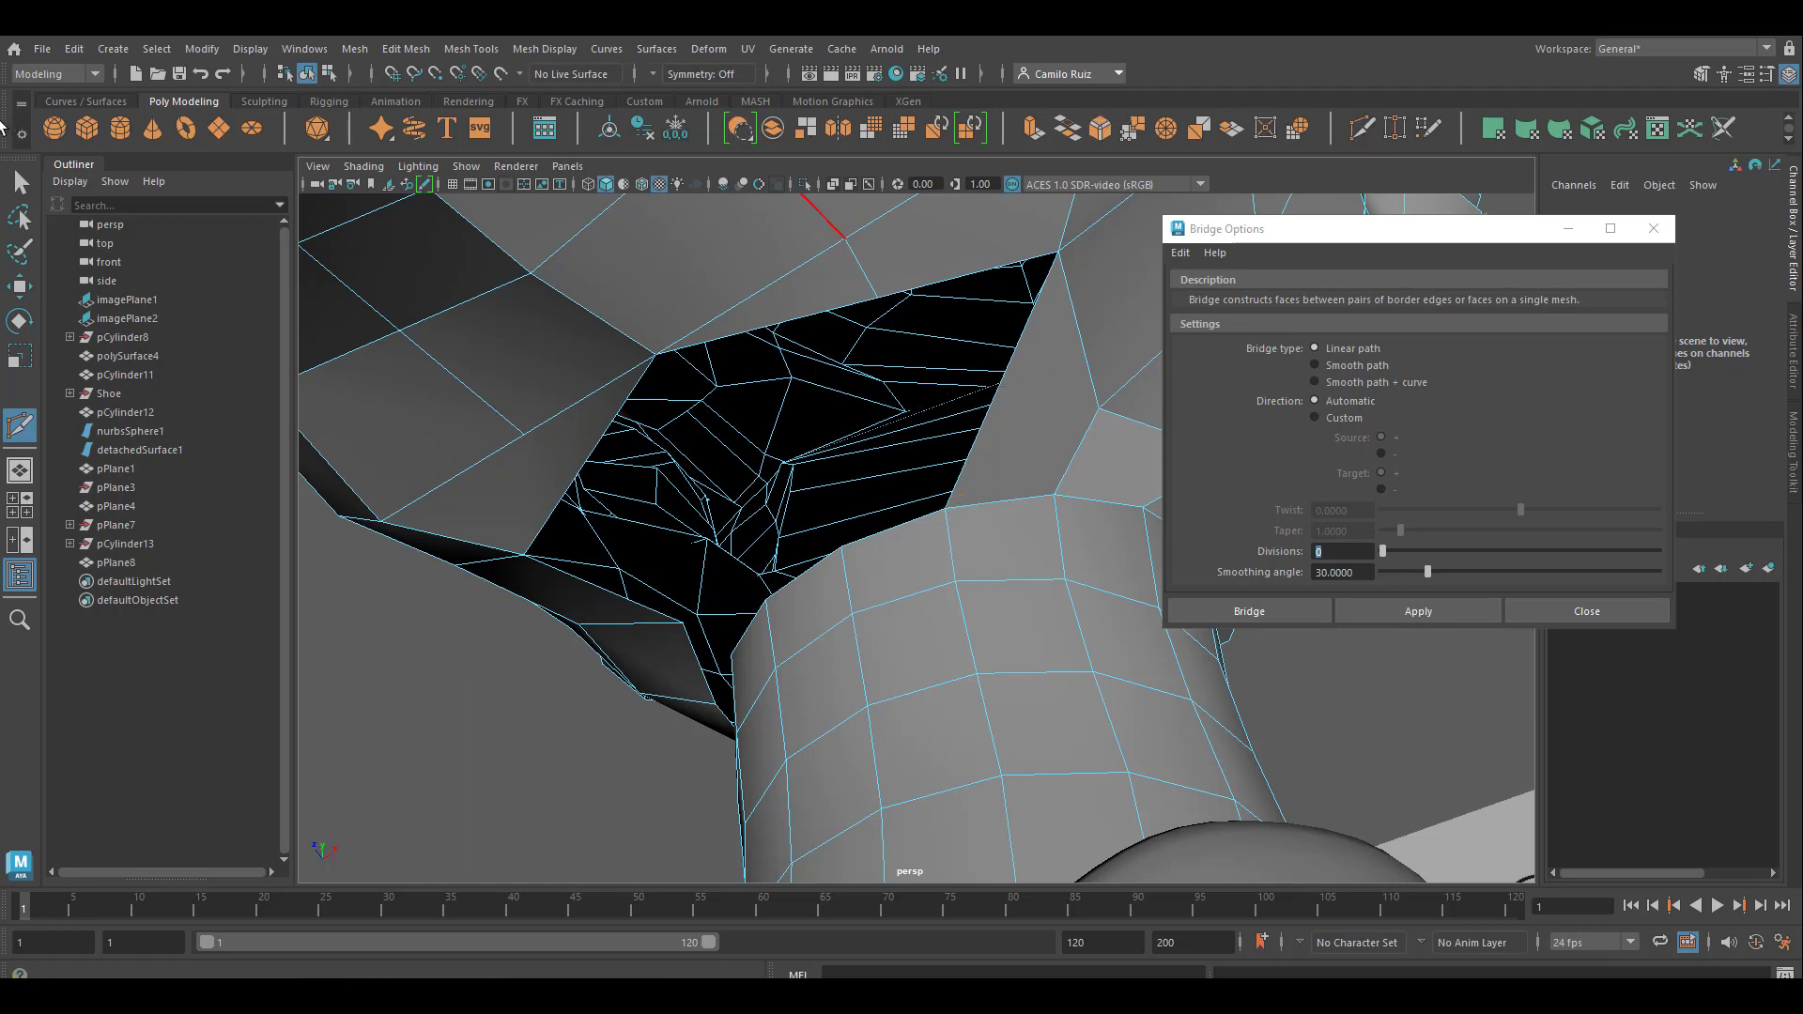
# Bridge the border half farther from the existing bridge under the jaw with the facing top edge of the neck
pyautogui.click(19, 183)
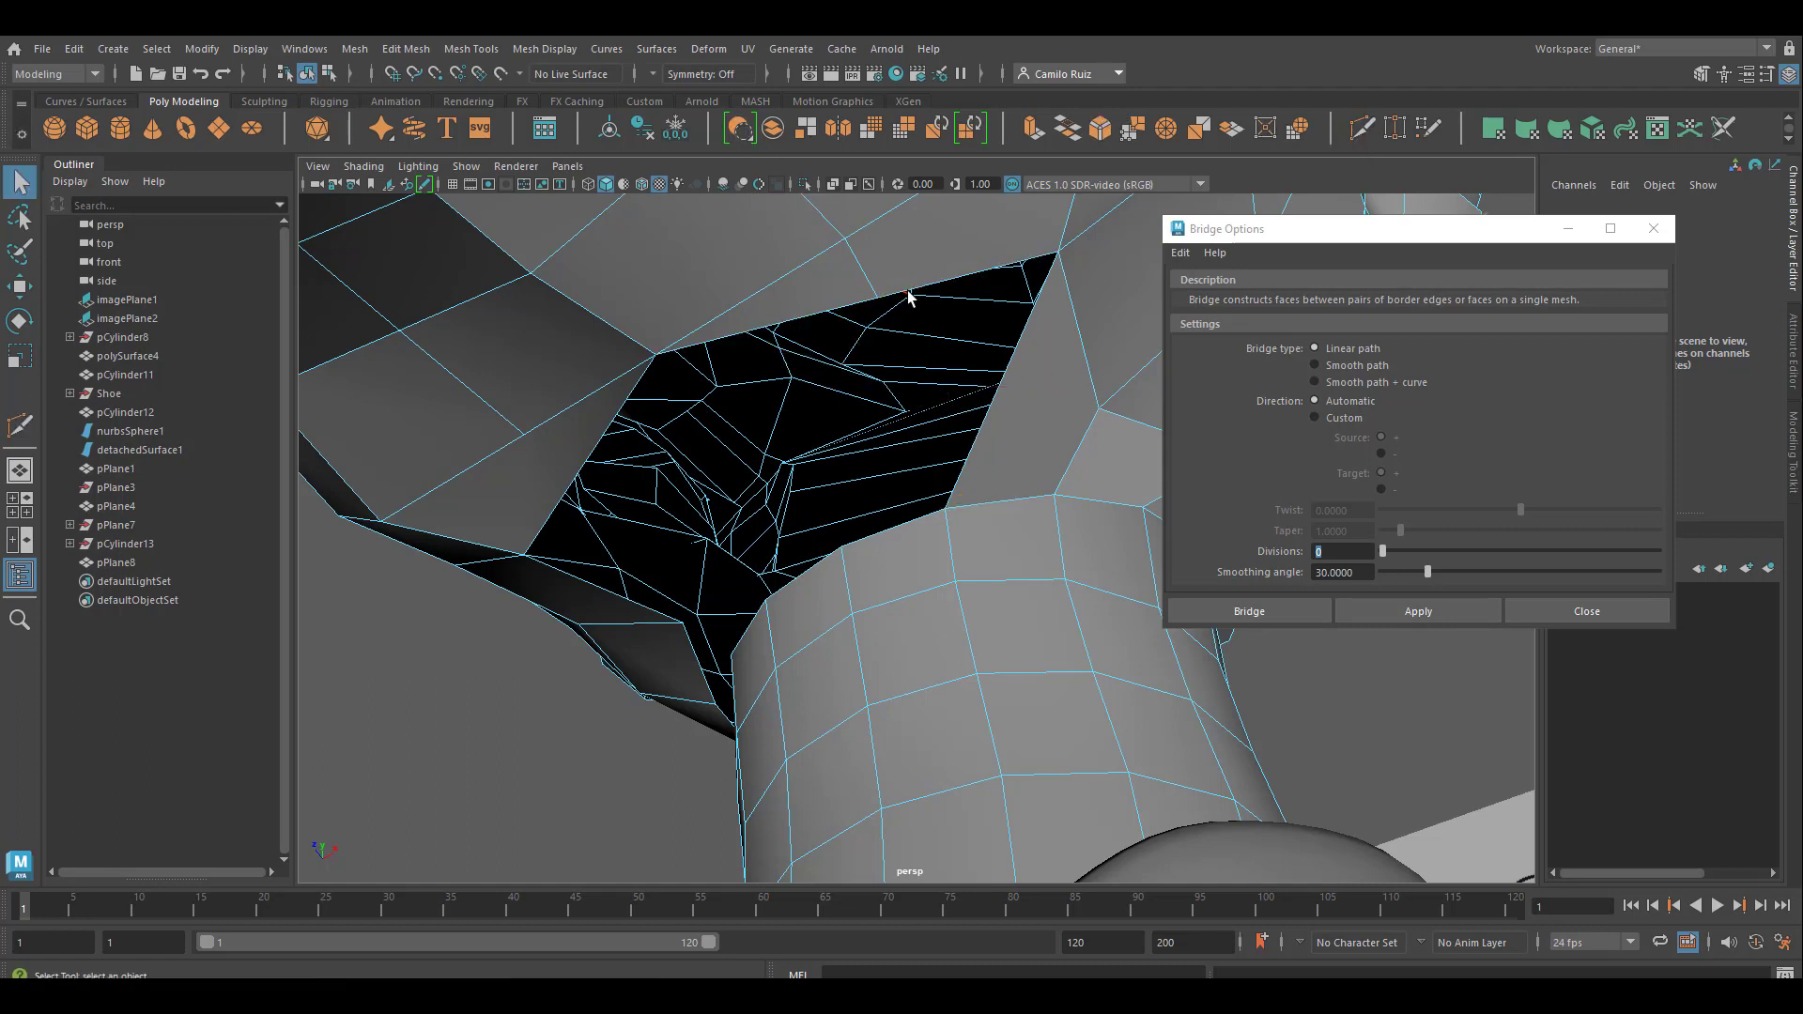
pyautogui.click(826, 310)
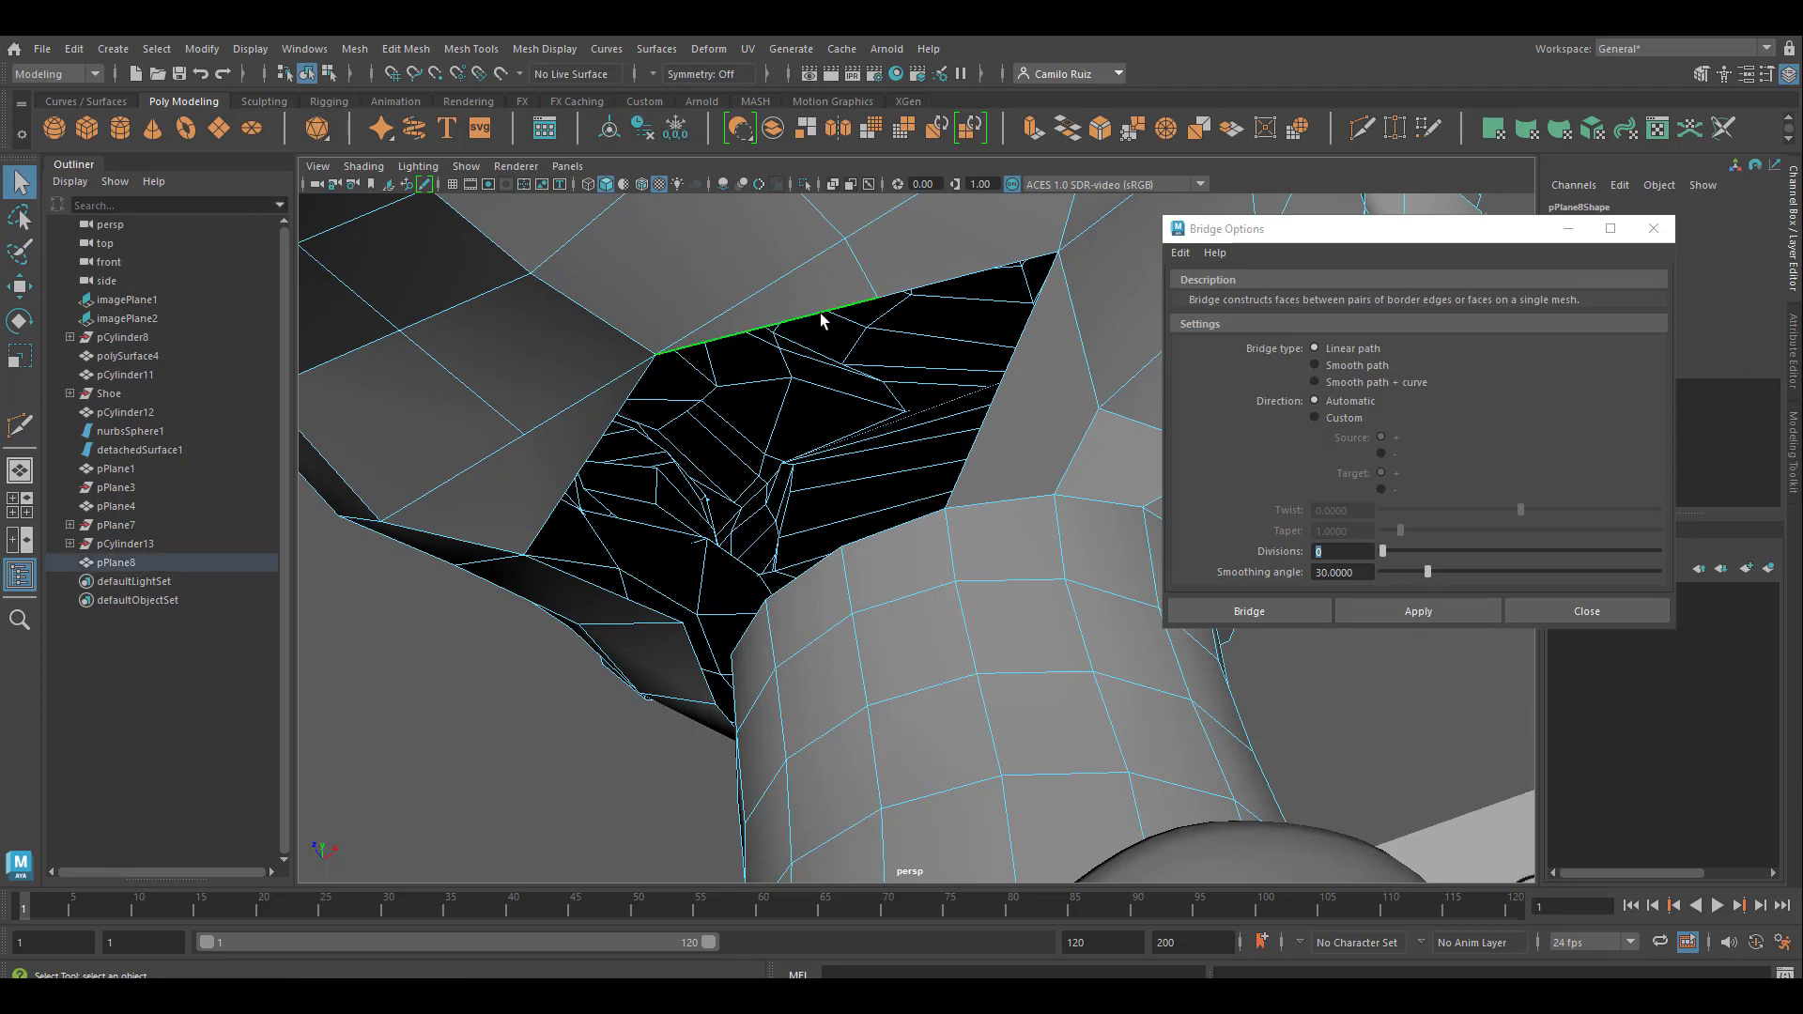
pyautogui.keyDown('shift'); pyautogui.click(899, 532); pyautogui.keyUp('shift')
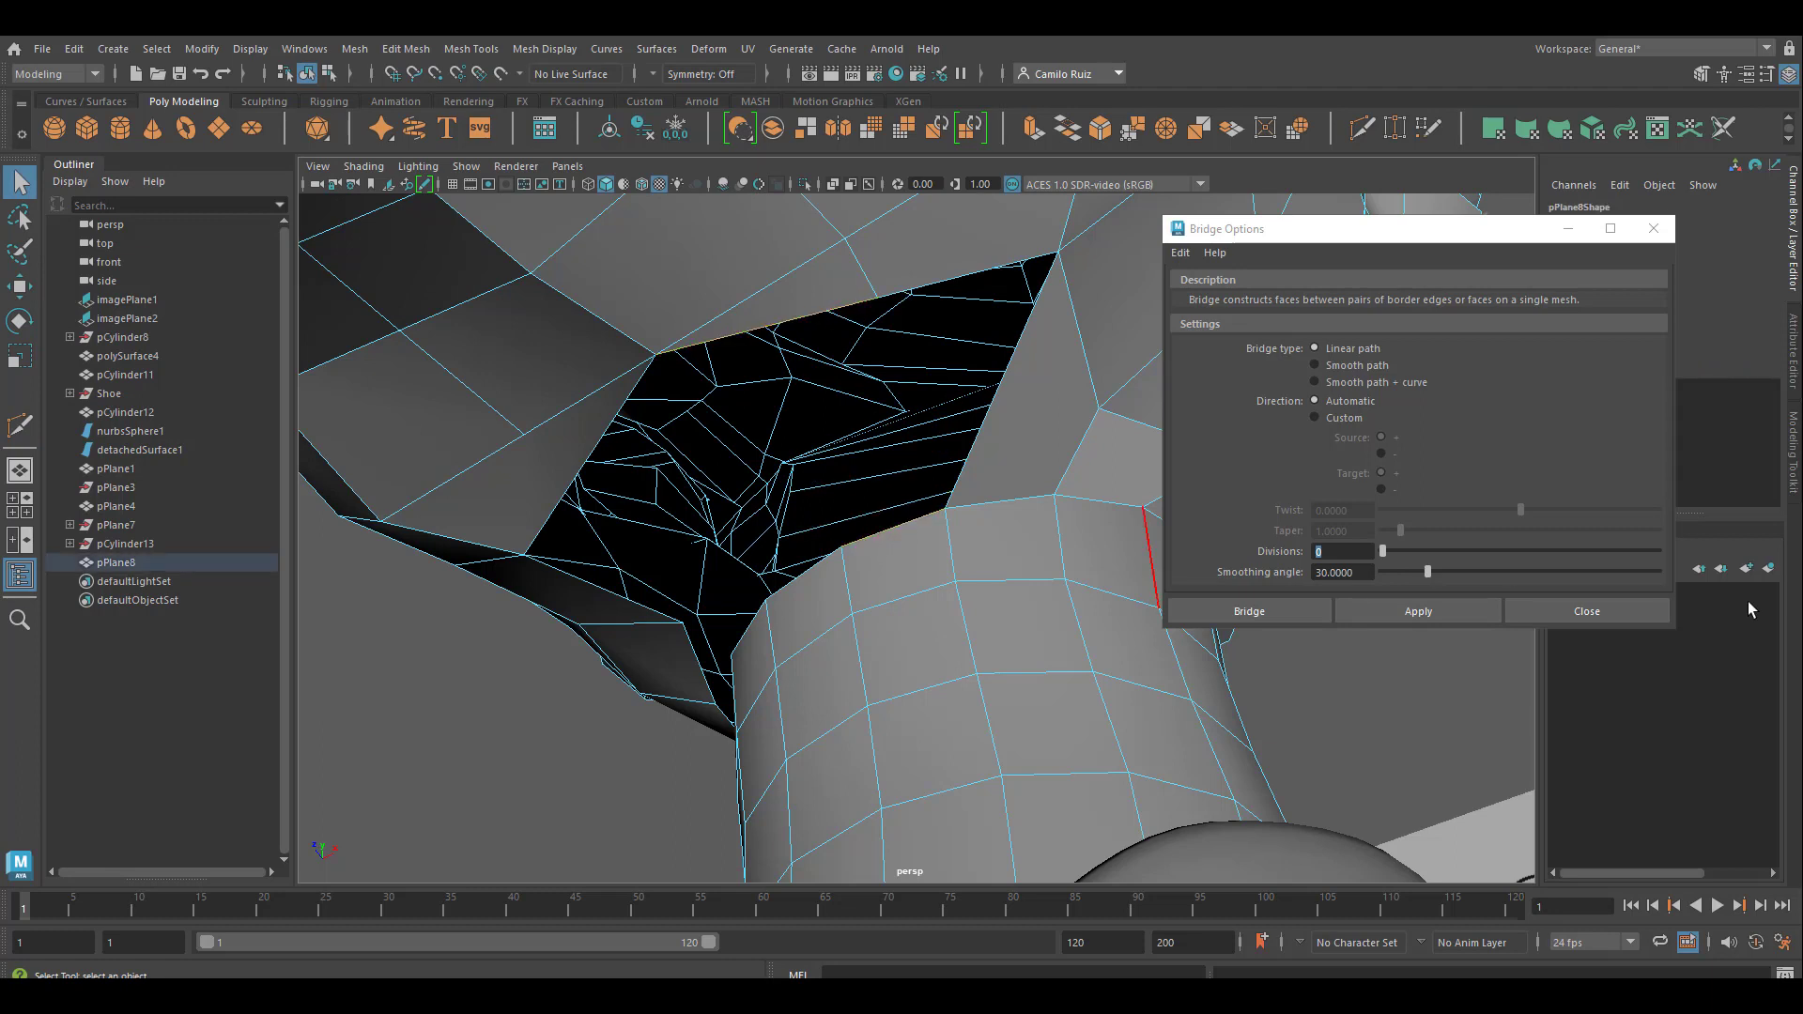
pyautogui.click(1418, 612)
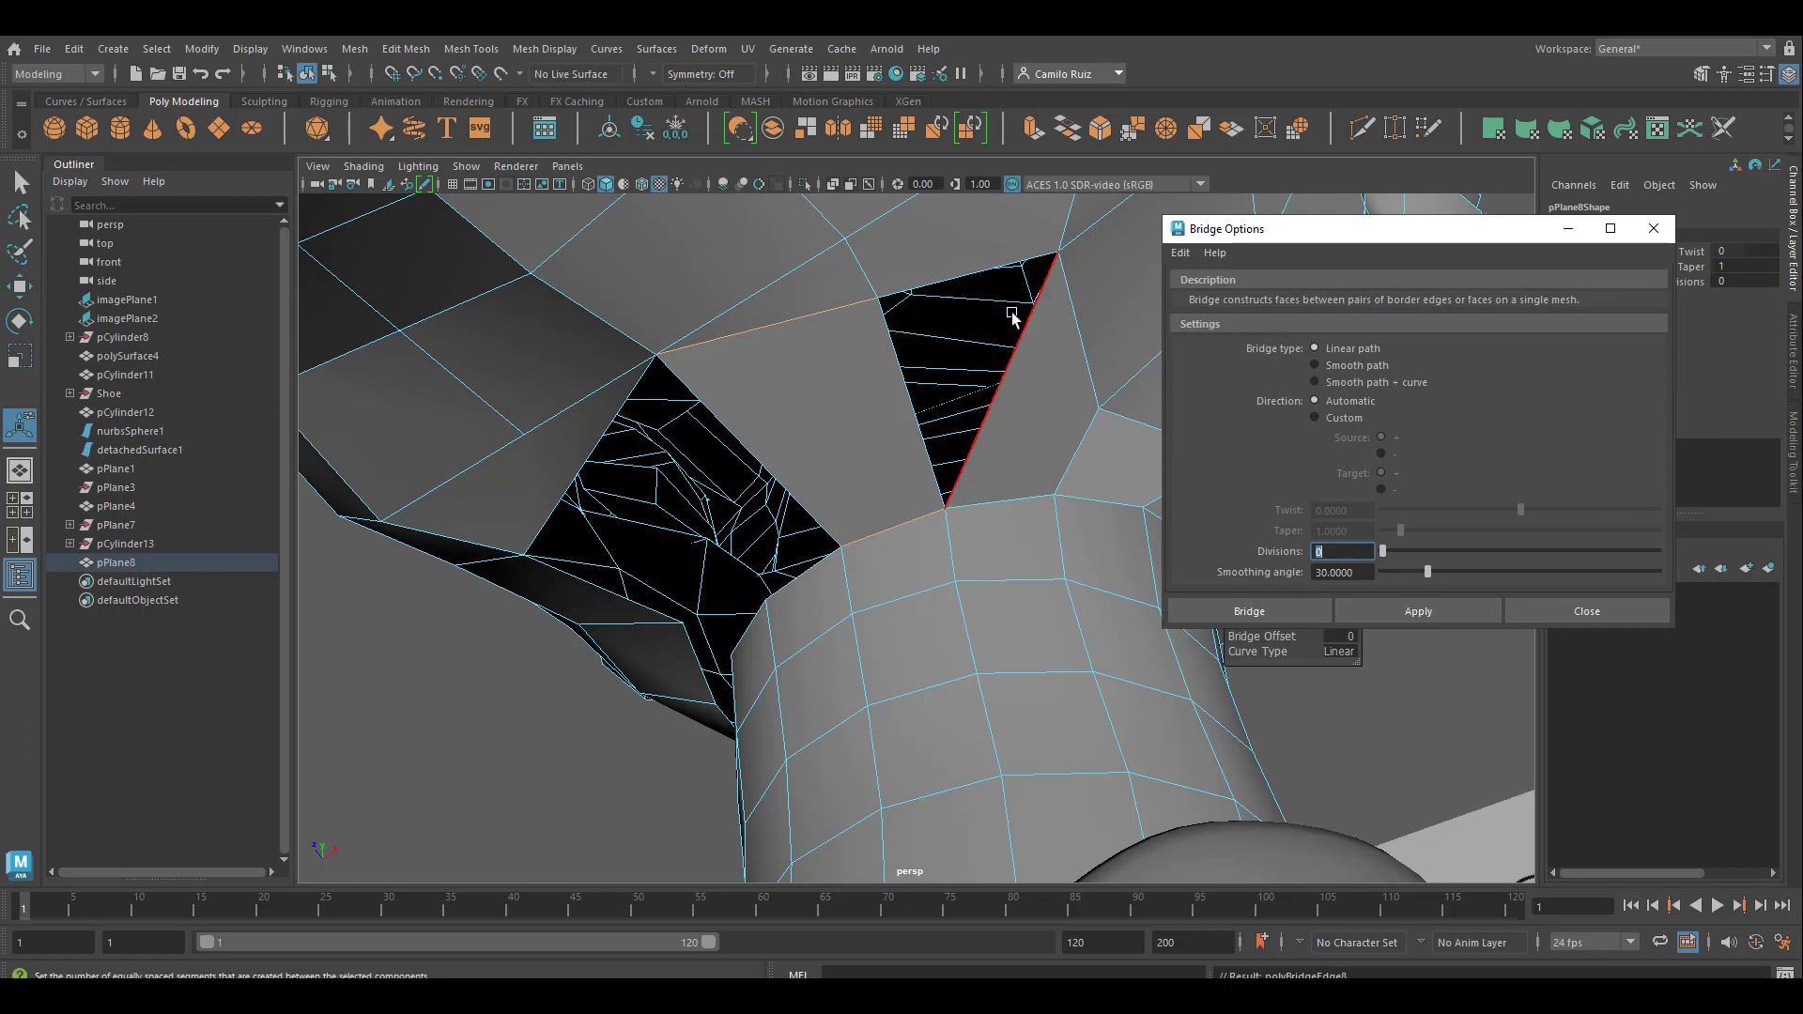
# Cut a matching edge on the other side of the jaw's underside, from the vertex above the opening to the middle of its border edge
pyautogui.keyDown('alt'); pyautogui.moveTo(1039, 367); pyautogui.dragTo(998, 411); pyautogui.keyUp('alt')
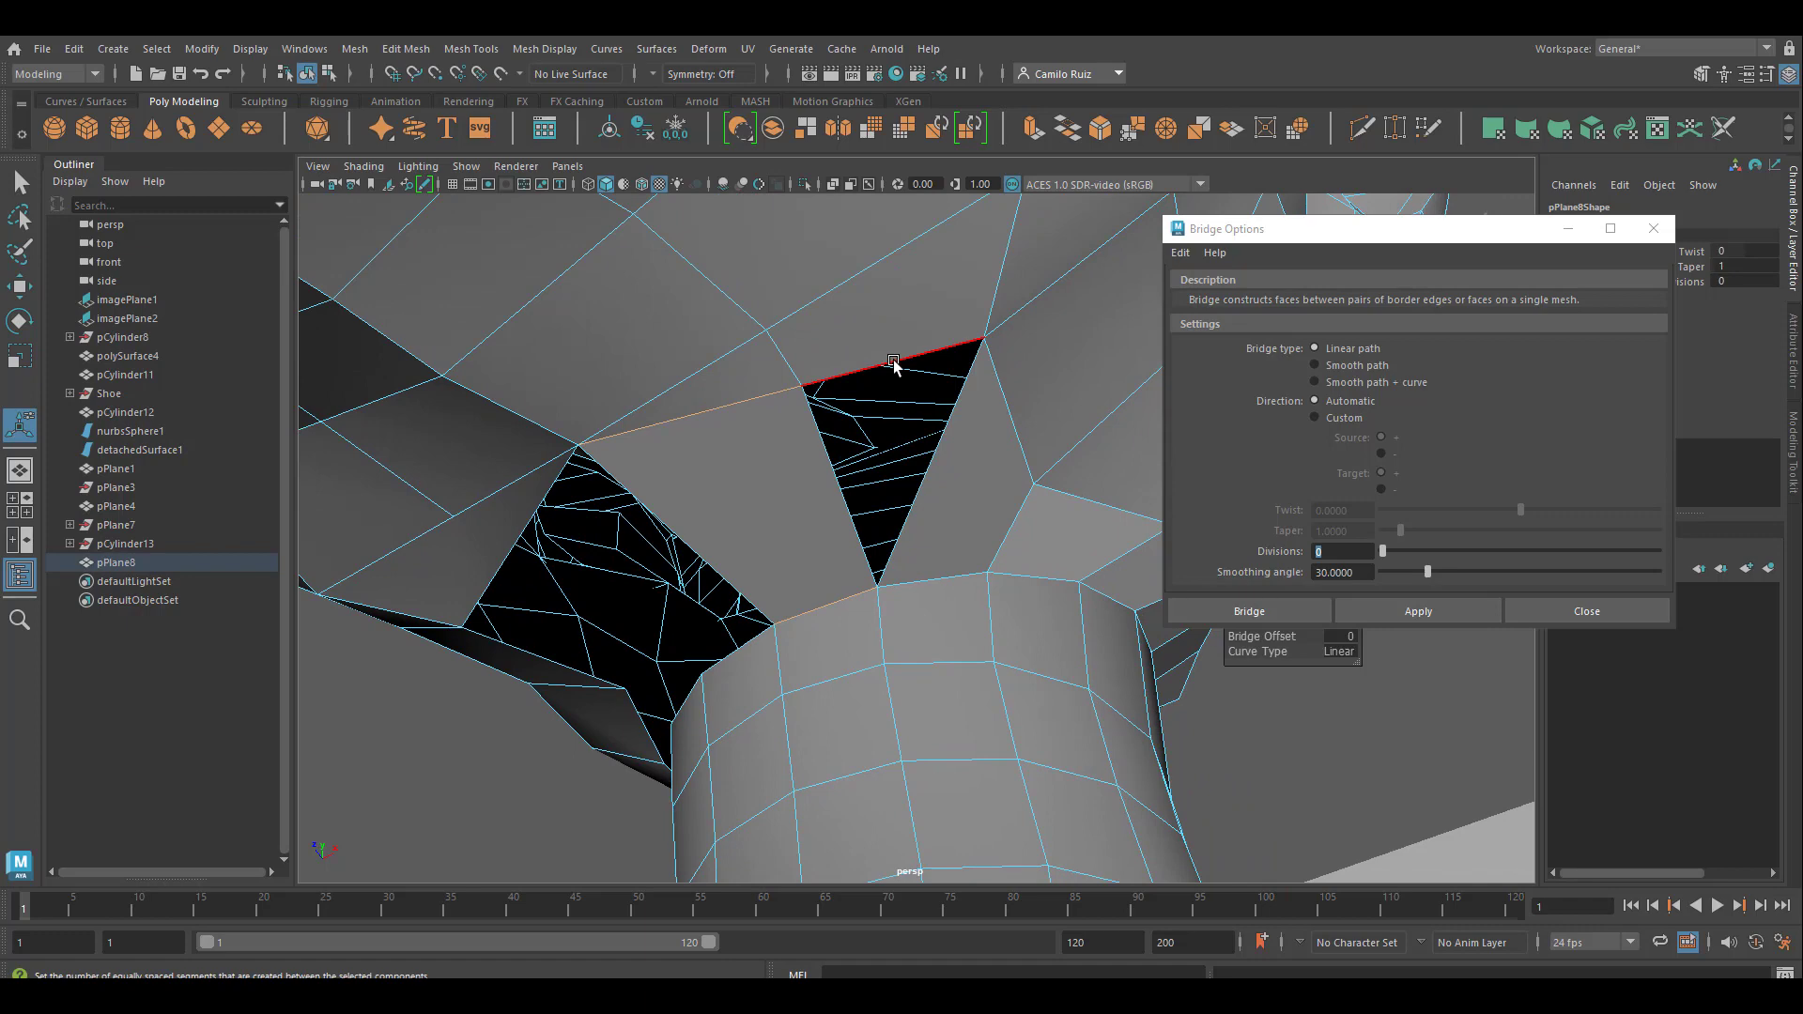
pyautogui.keyDown('alt'); pyautogui.moveTo(759, 477); pyautogui.dragTo(849, 452); pyautogui.keyUp('alt')
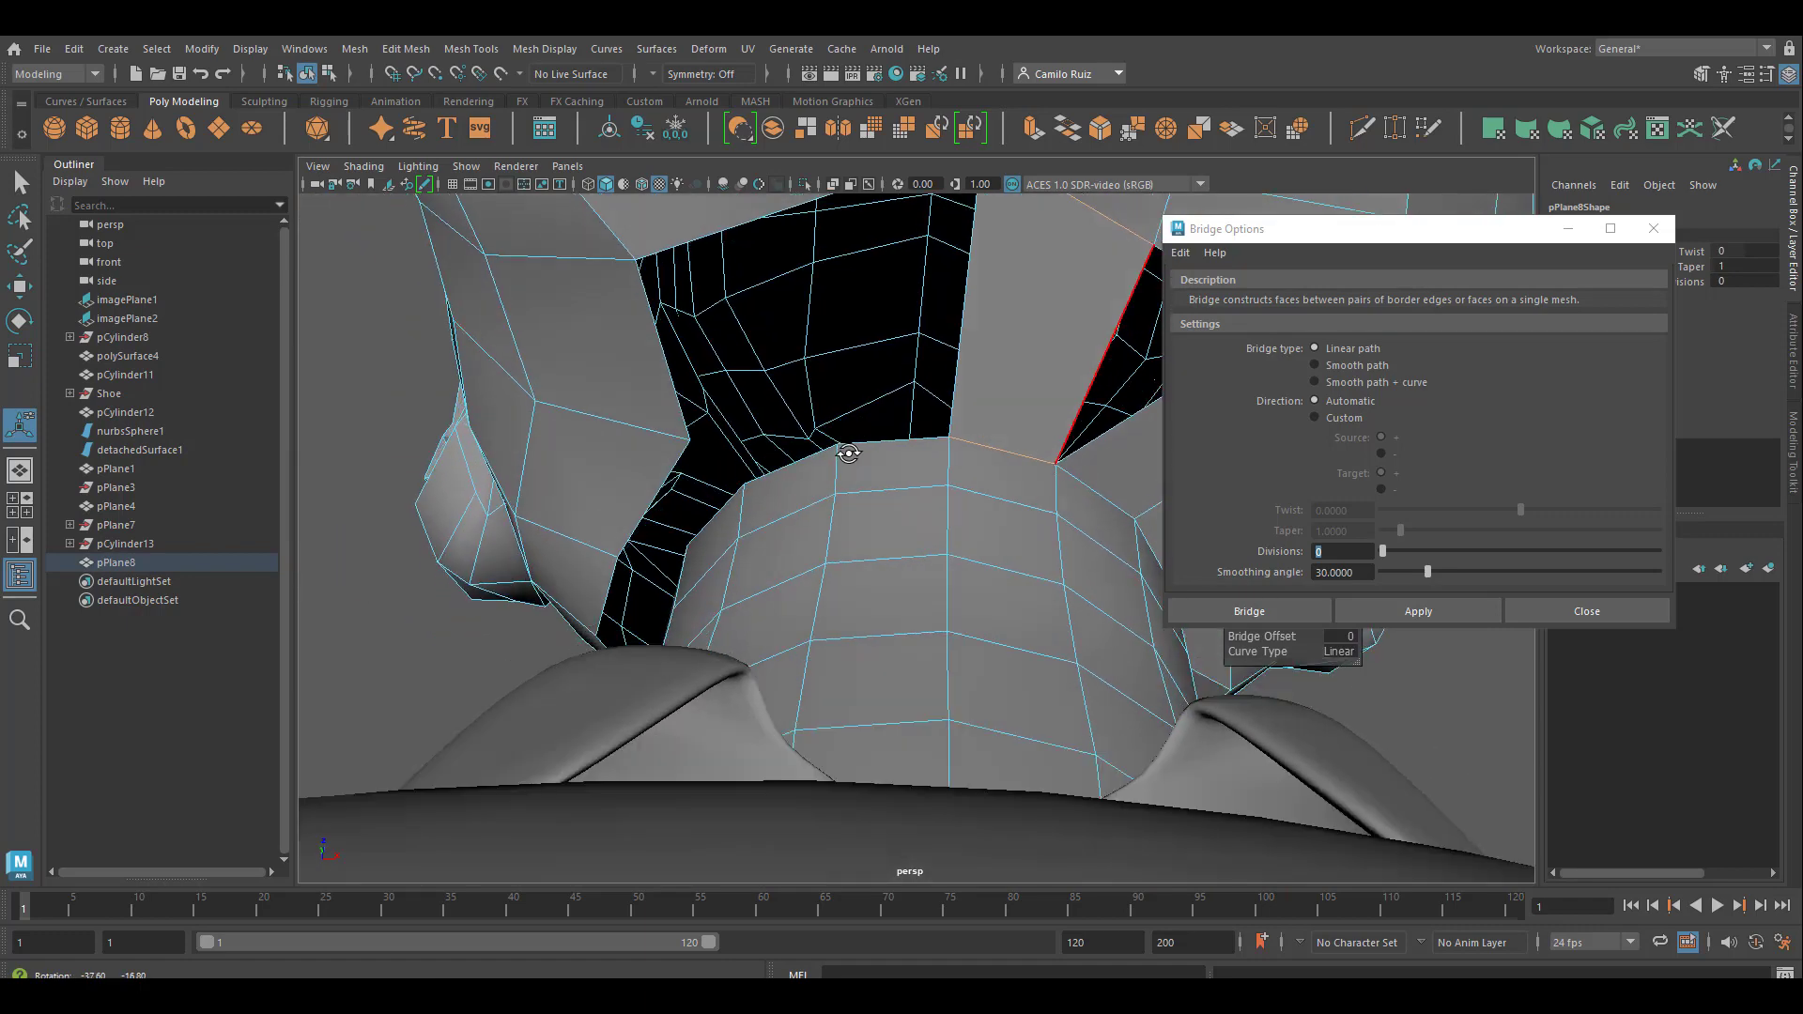
pyautogui.keyDown('alt'); pyautogui.moveTo(849, 459); pyautogui.dragTo(849, 526, button='middle'); pyautogui.keyUp('alt')
pyautogui.keyDown('alt'); pyautogui.moveTo(853, 460); pyautogui.dragTo(879, 572, button='middle'); pyautogui.keyUp('alt')
pyautogui.press('super')
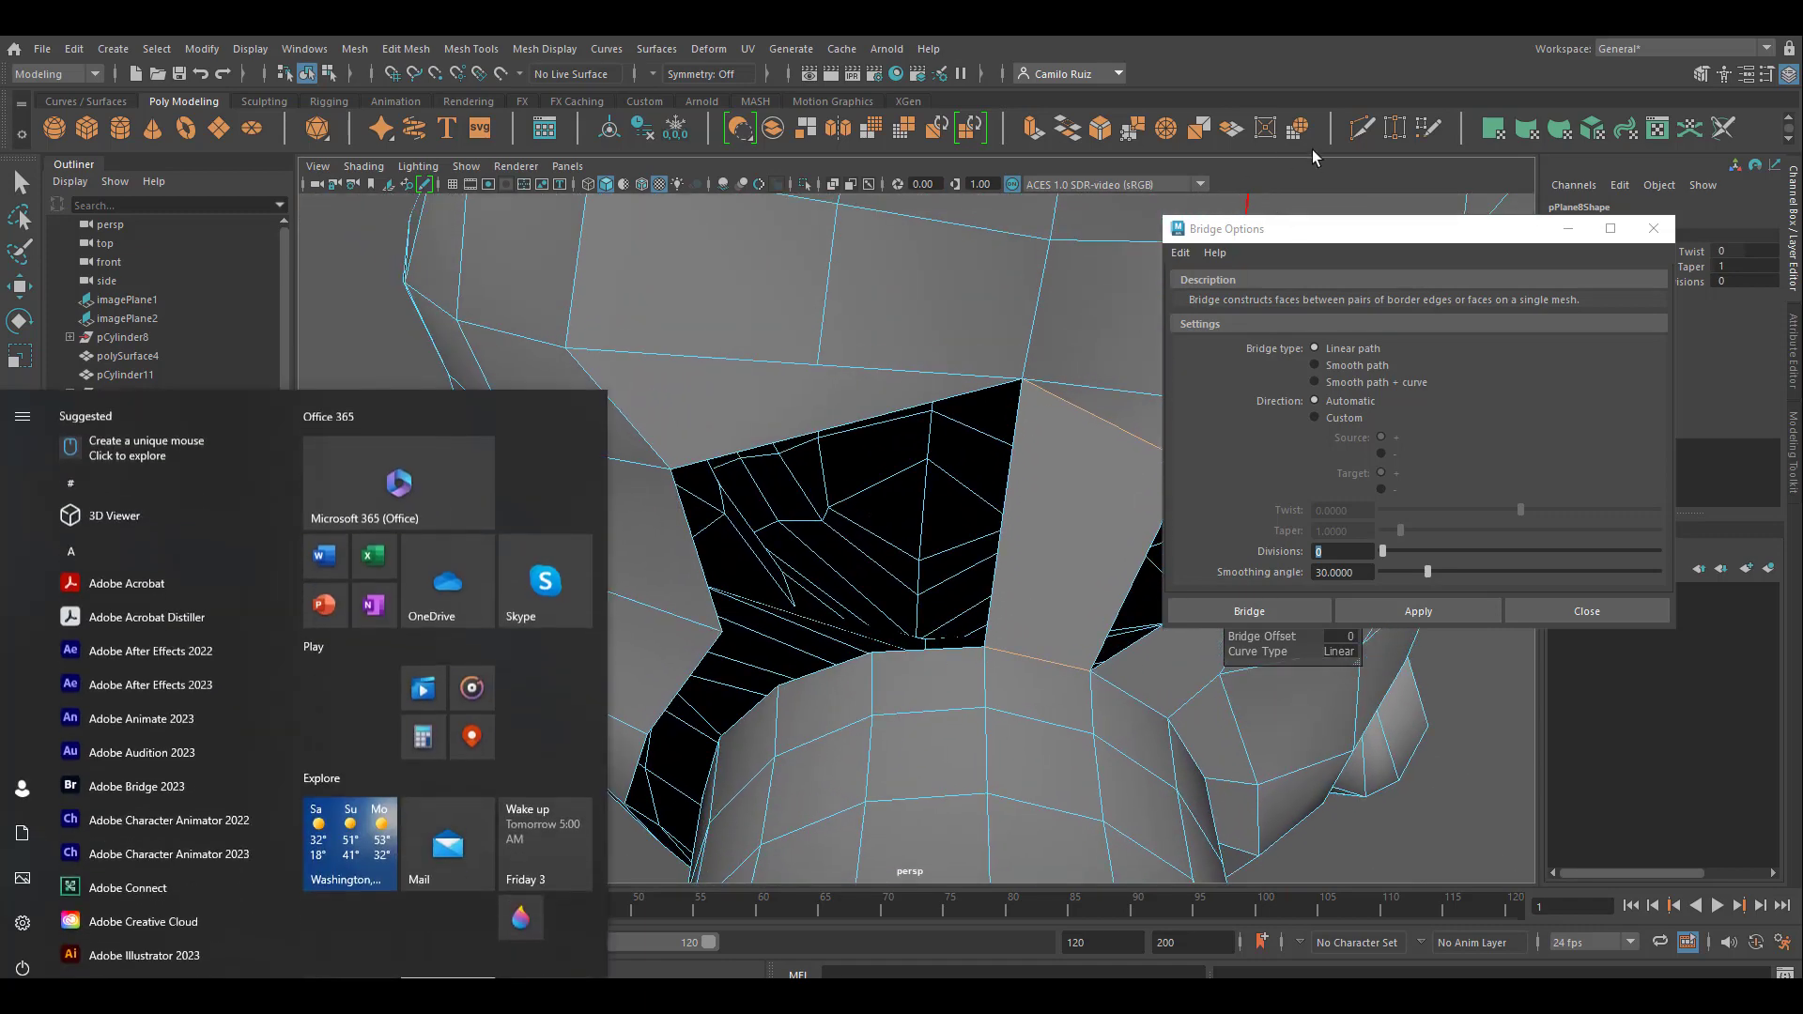
pyautogui.click(1370, 131)
pyautogui.click(1370, 131)
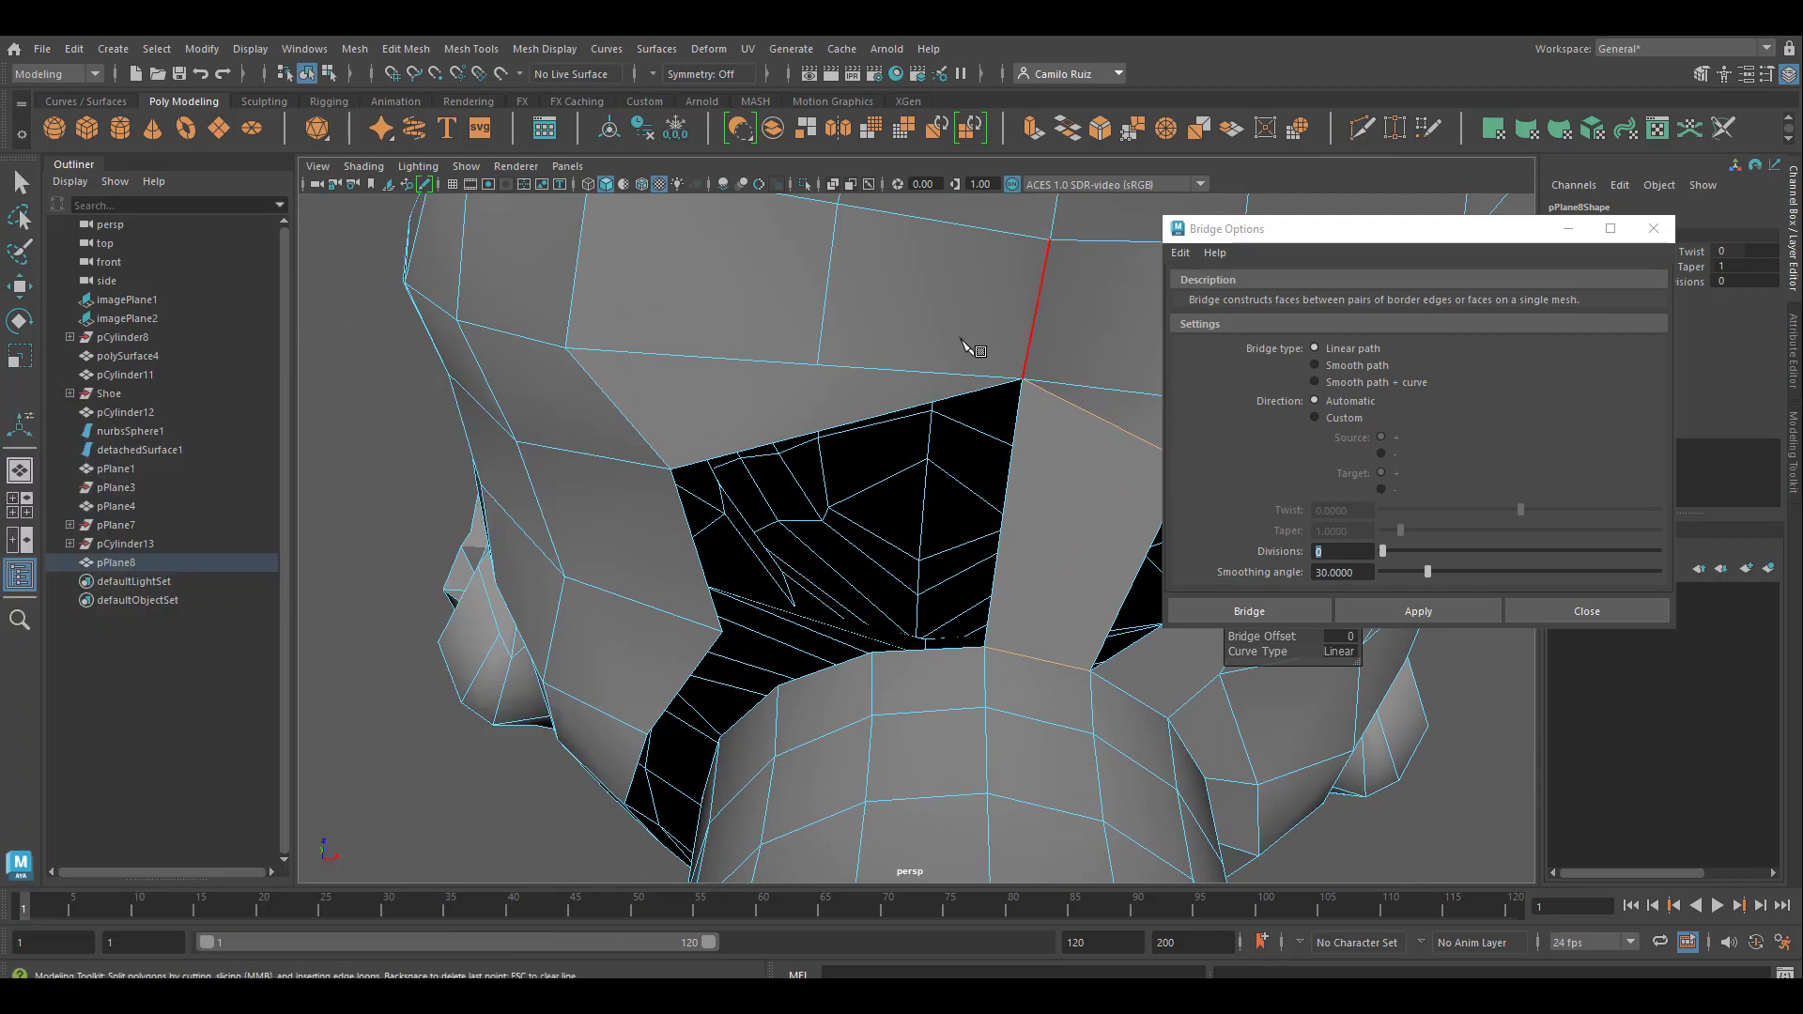
pyautogui.click(816, 405)
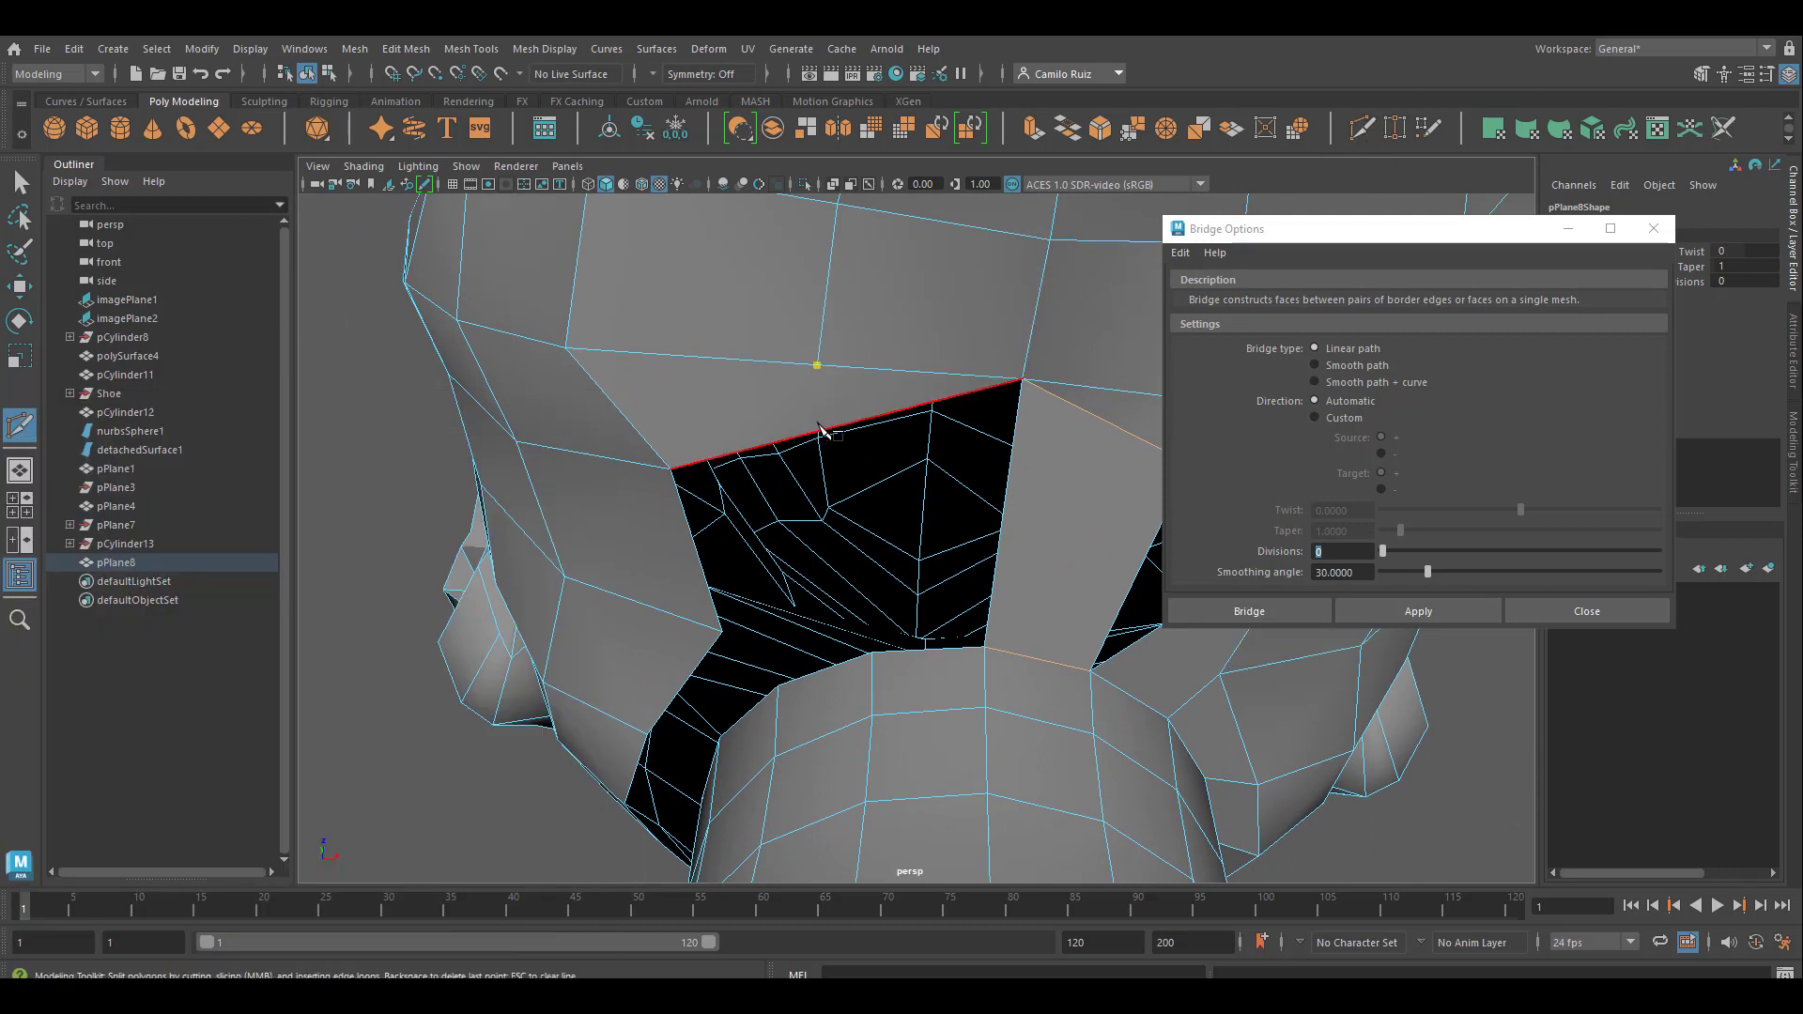
pyautogui.click(818, 426)
pyautogui.press('Return')
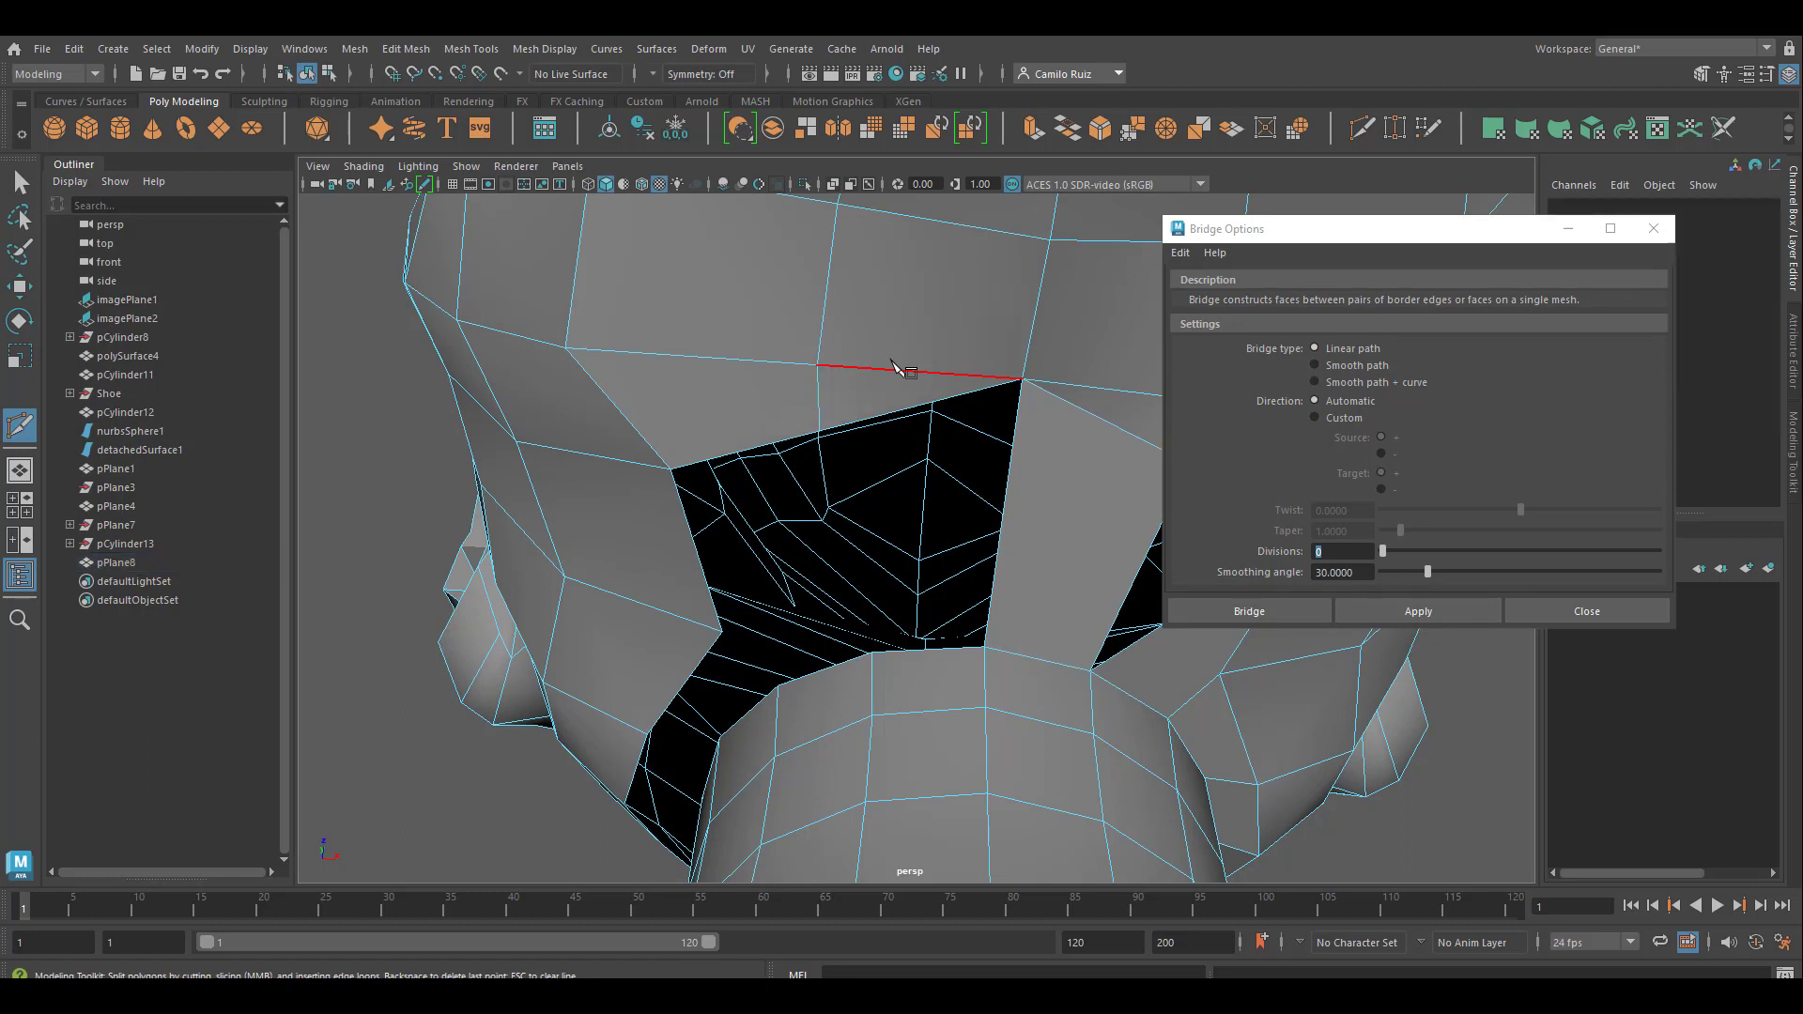
# Bridge both halves of the newly split jaw border edge with the two facing top edges of the neck
pyautogui.click(19, 183)
pyautogui.moveTo(932, 410); pyautogui.dragTo(932, 368, button='right')
pyautogui.click(930, 404)
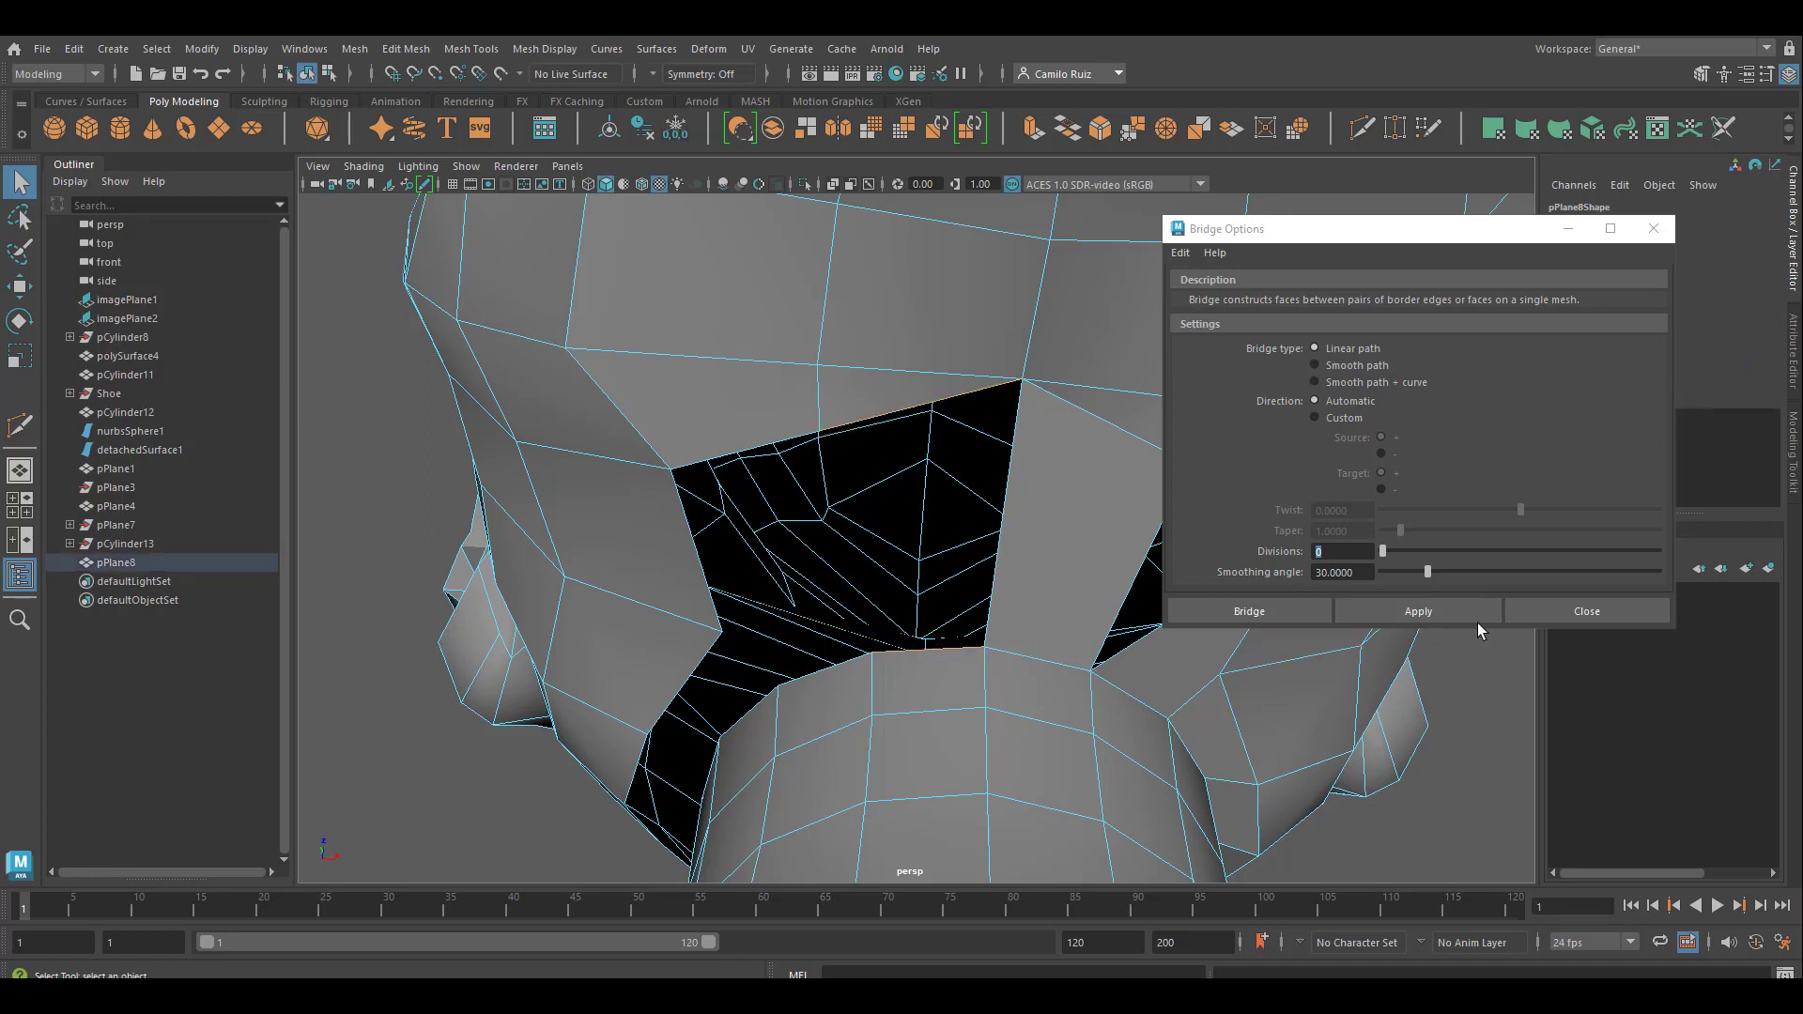
pyautogui.click(1418, 611)
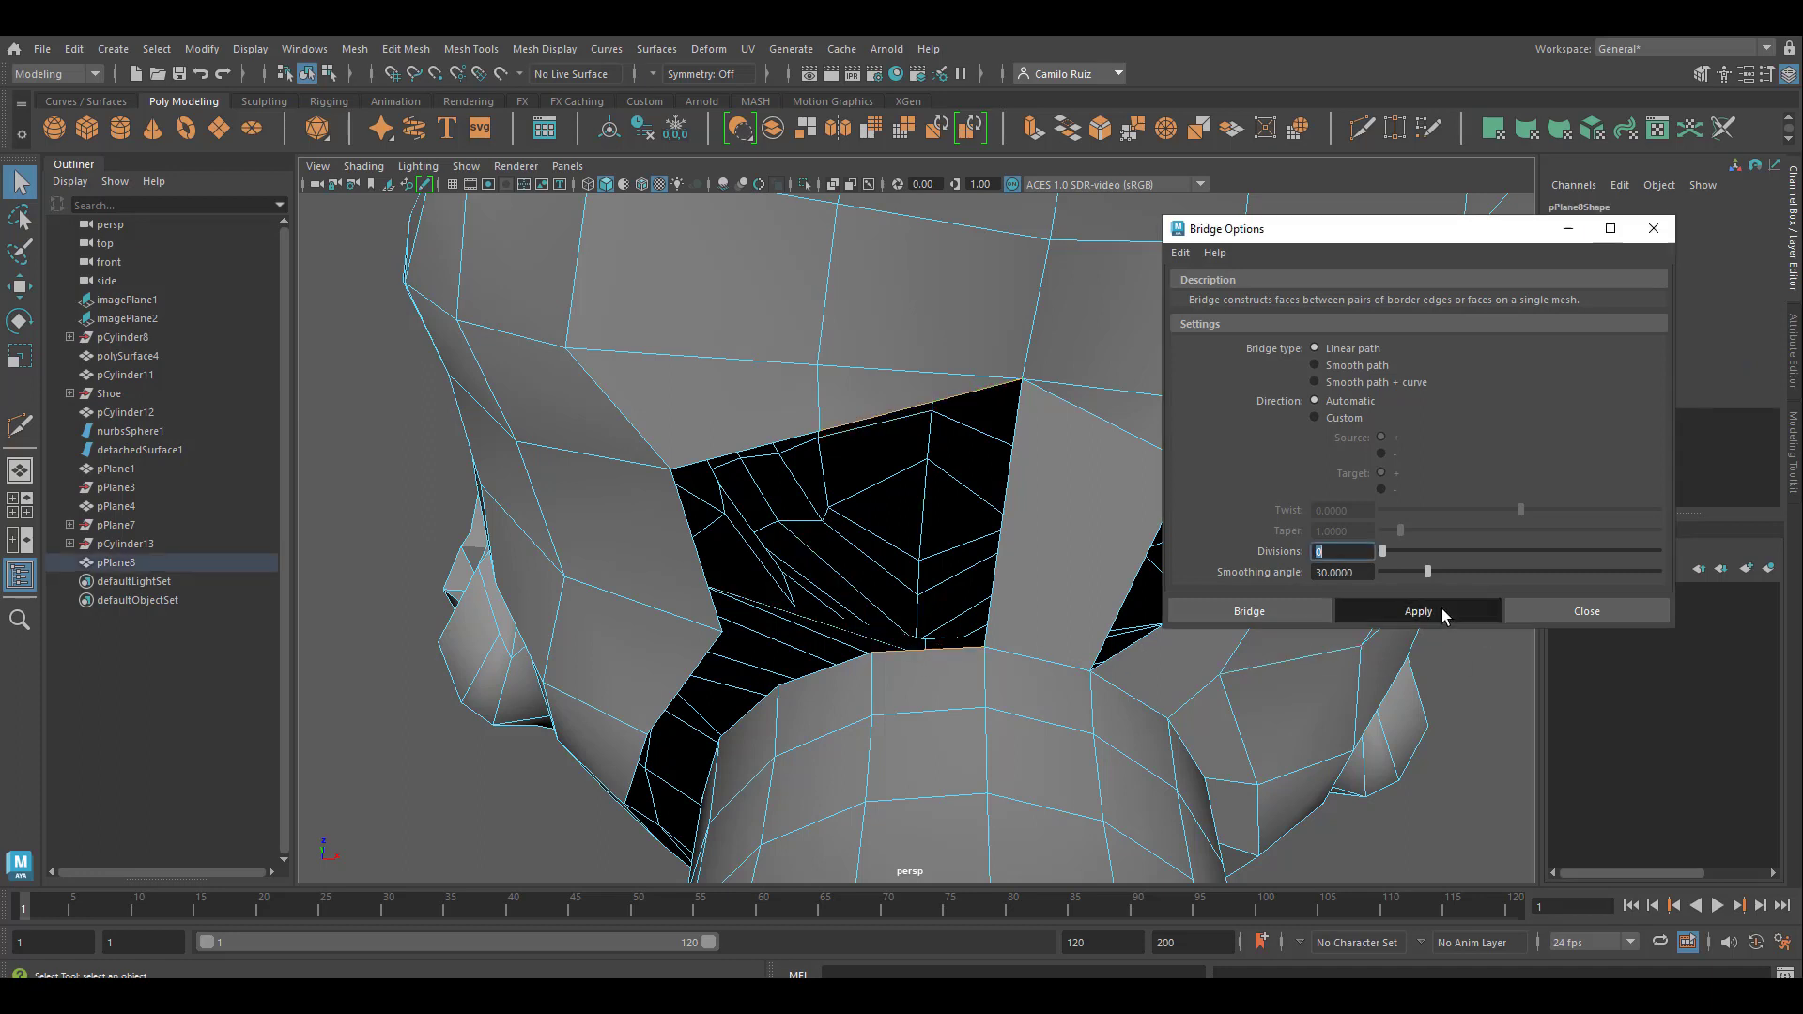
pyautogui.click(770, 445)
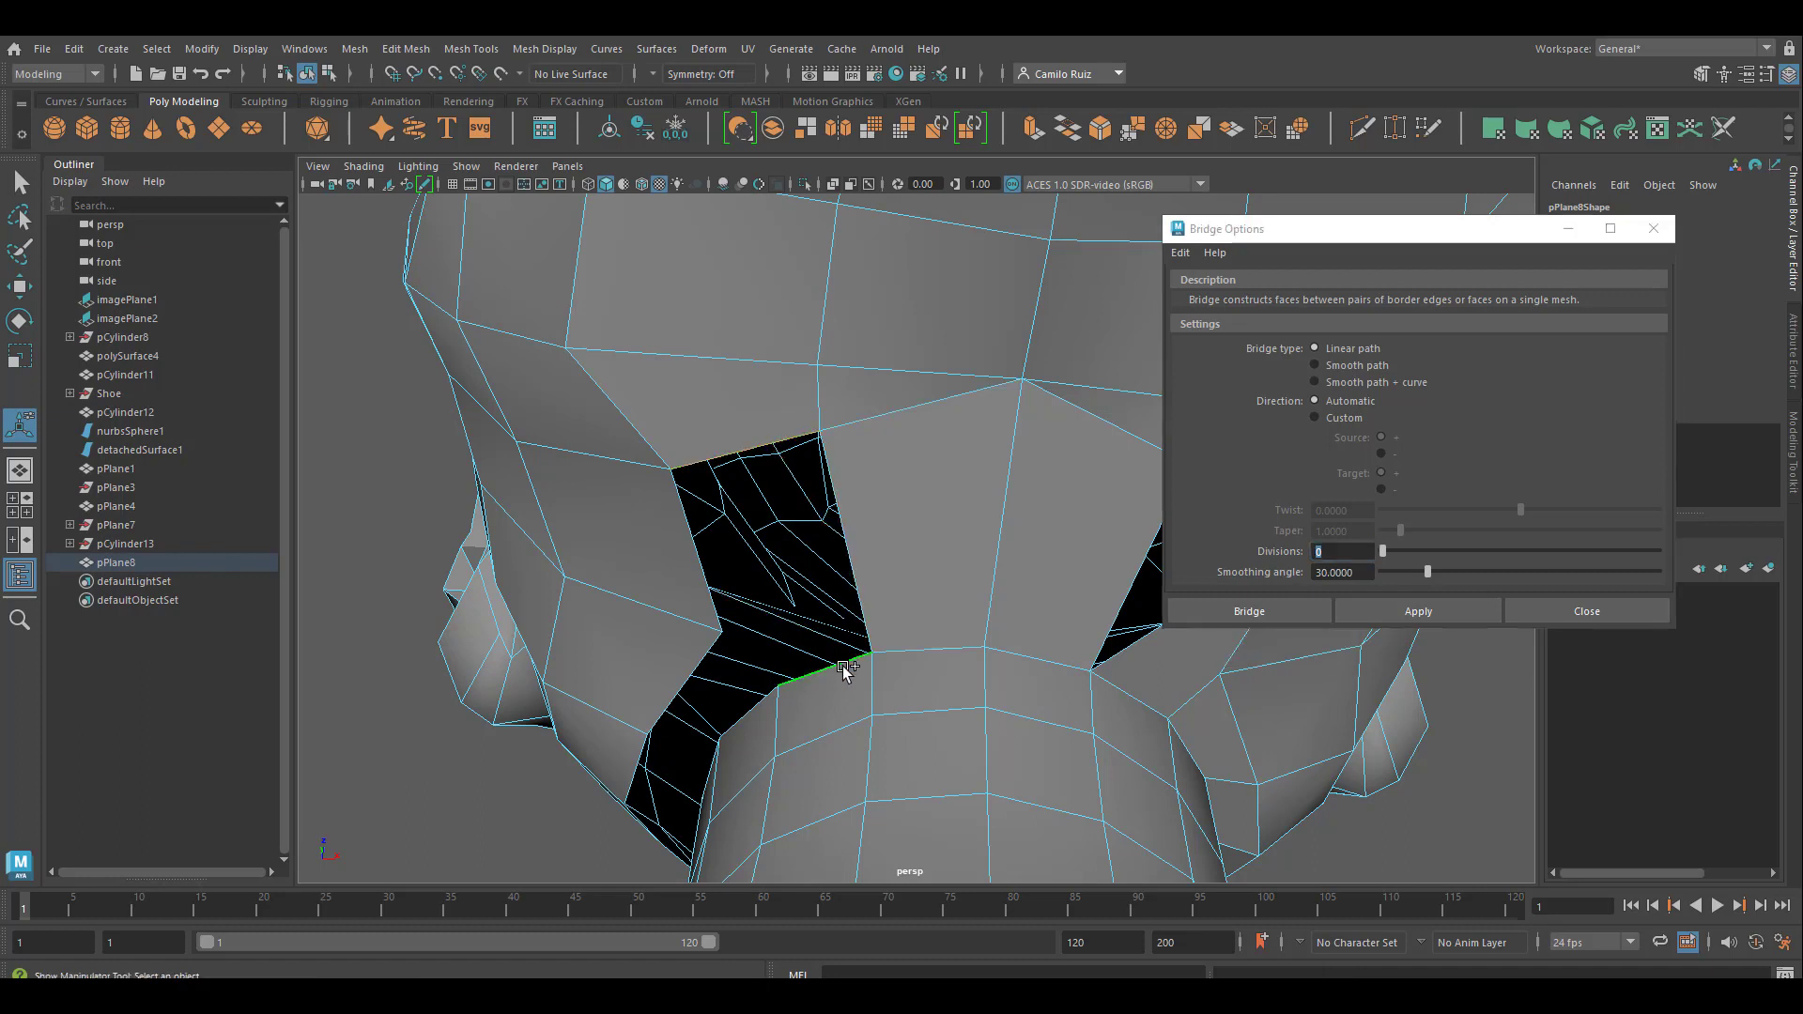
pyautogui.press('g')
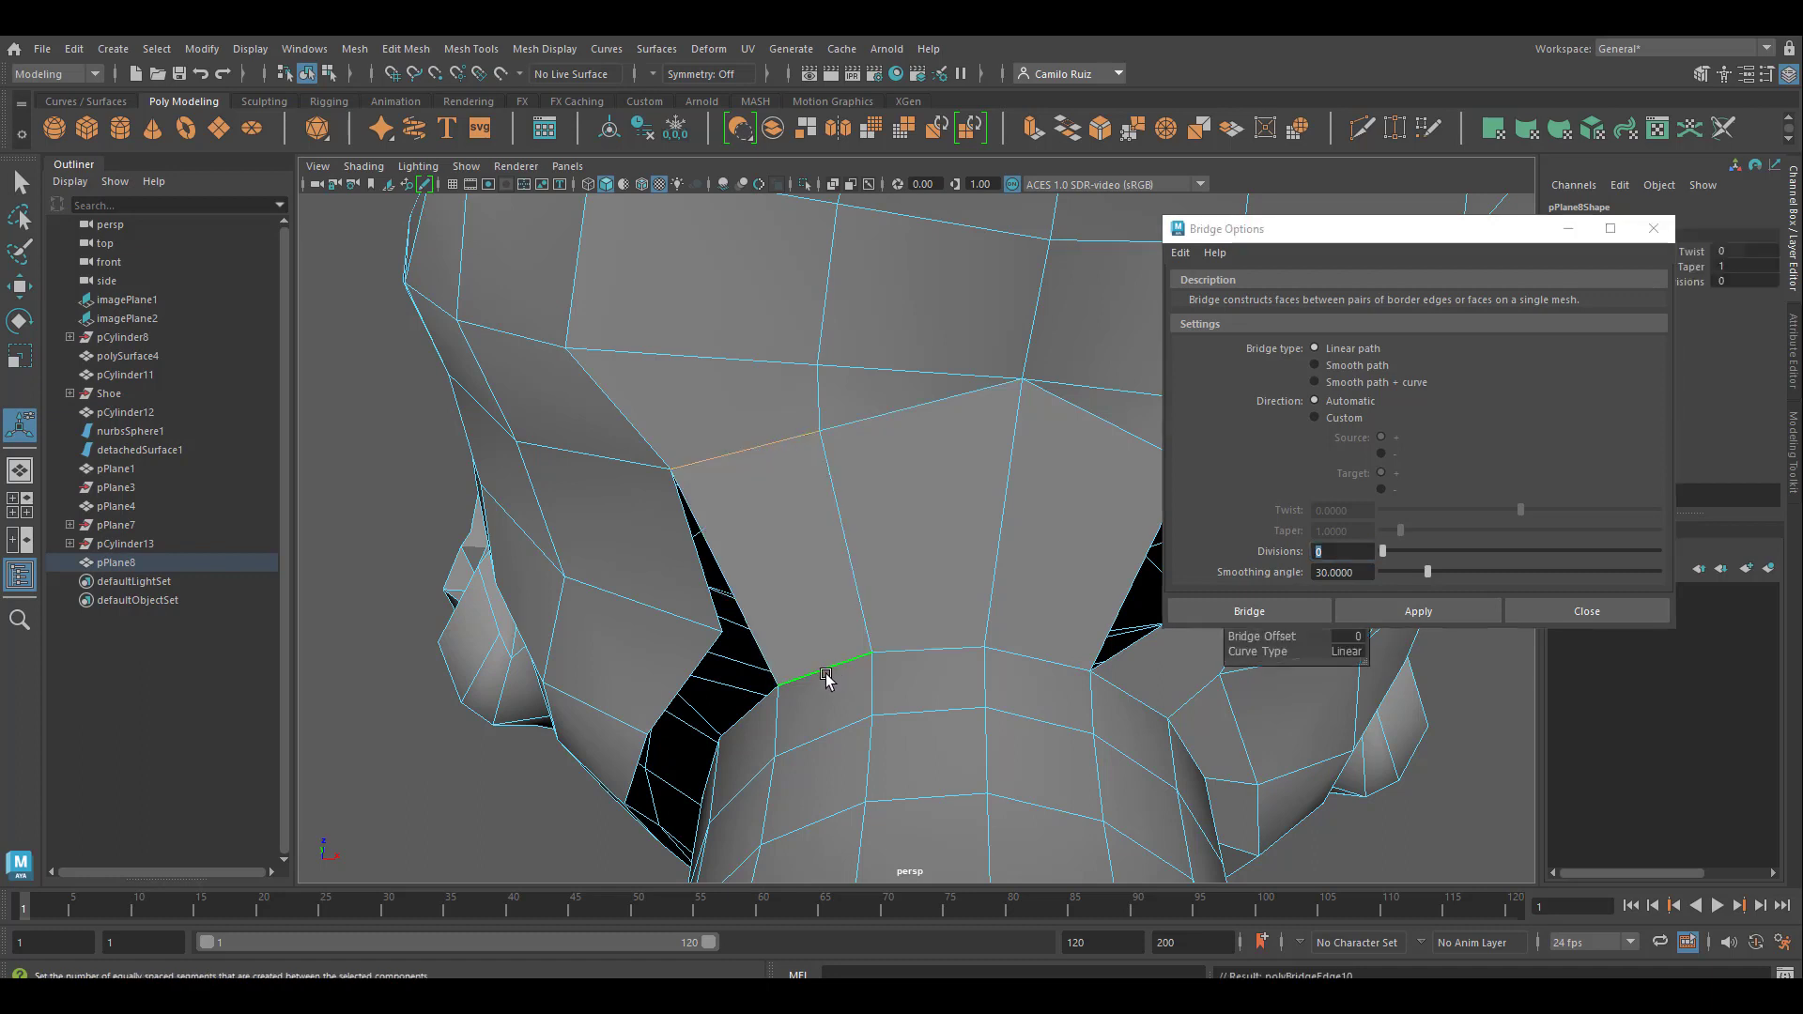
# Bridge the next two pairs of head and neck border edges around the second side, leaving the small triangular gap beside the jaw open
pyautogui.keyDown('alt'); pyautogui.moveTo(815, 648); pyautogui.dragTo(854, 507); pyautogui.keyUp('alt')
pyautogui.click(854, 507)
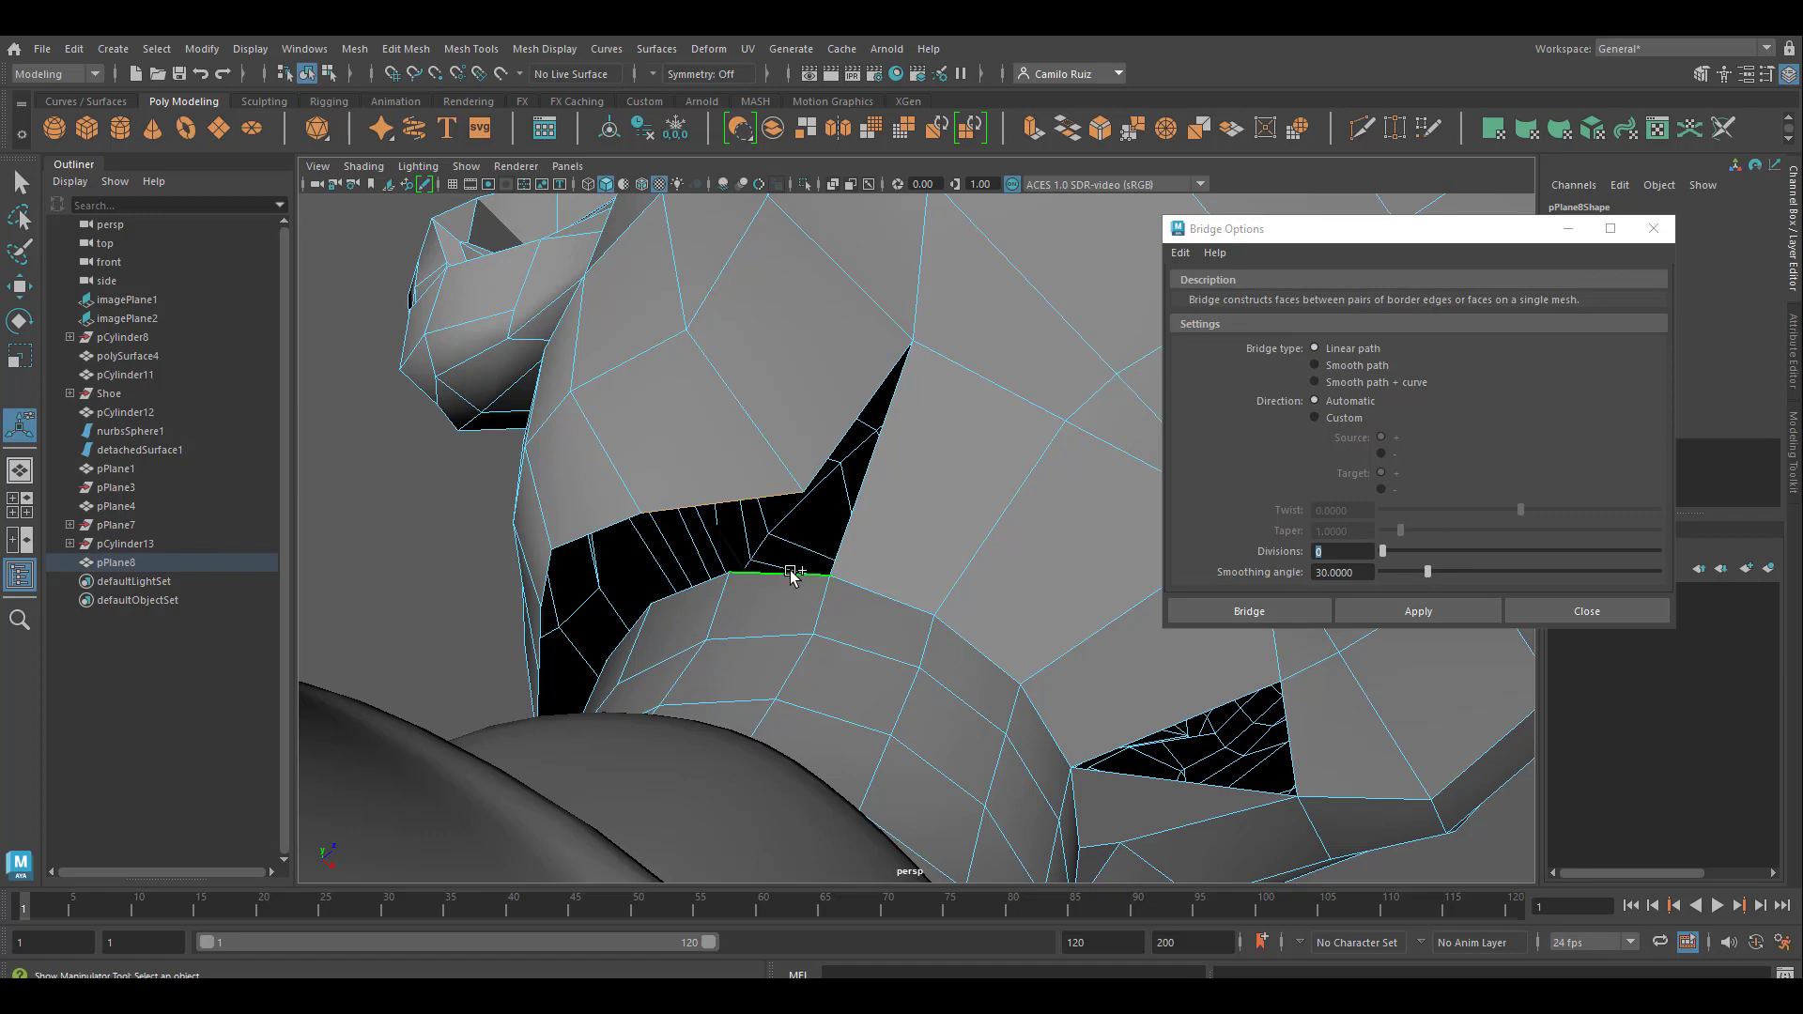
pyautogui.press('g')
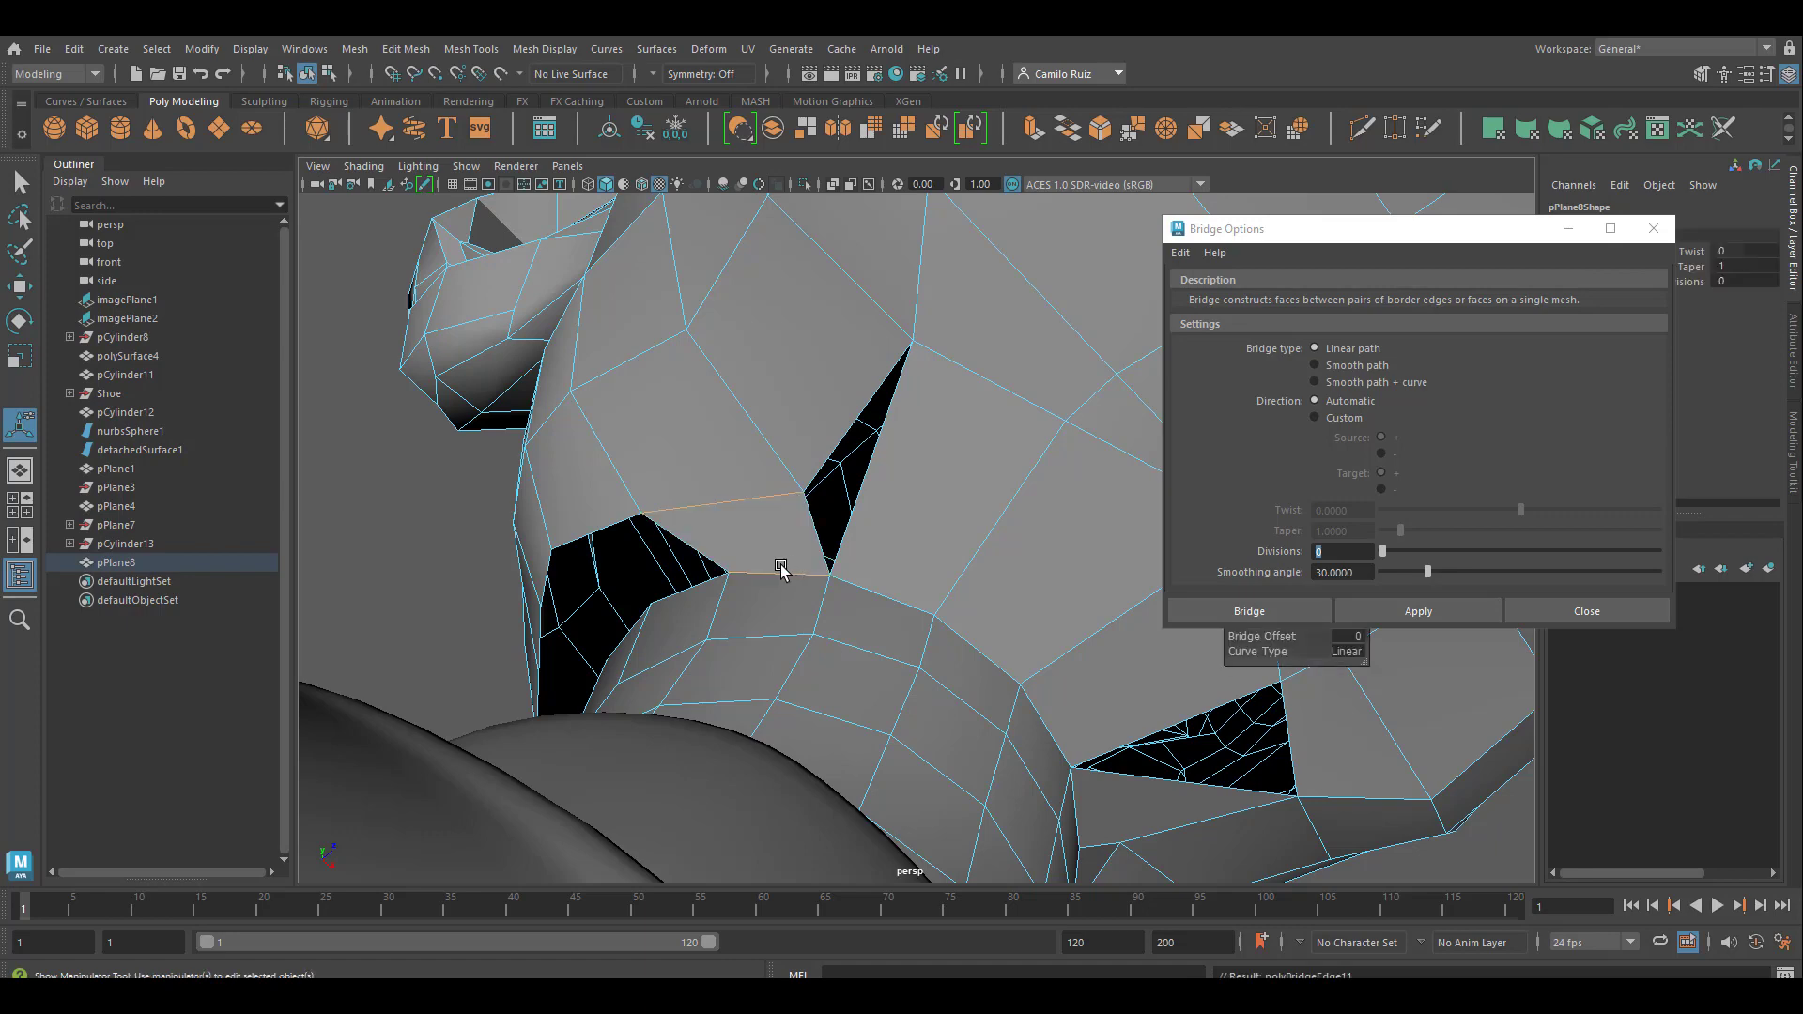
pyautogui.moveTo(780, 567)
pyautogui.keyDown('alt'); pyautogui.mouseDown()
pyautogui.moveTo(757, 595)
pyautogui.moveTo(789, 591)
pyautogui.moveTo(773, 582)
pyautogui.mouseUp(); pyautogui.keyUp('alt')
pyautogui.press('super')
pyautogui.press('super')
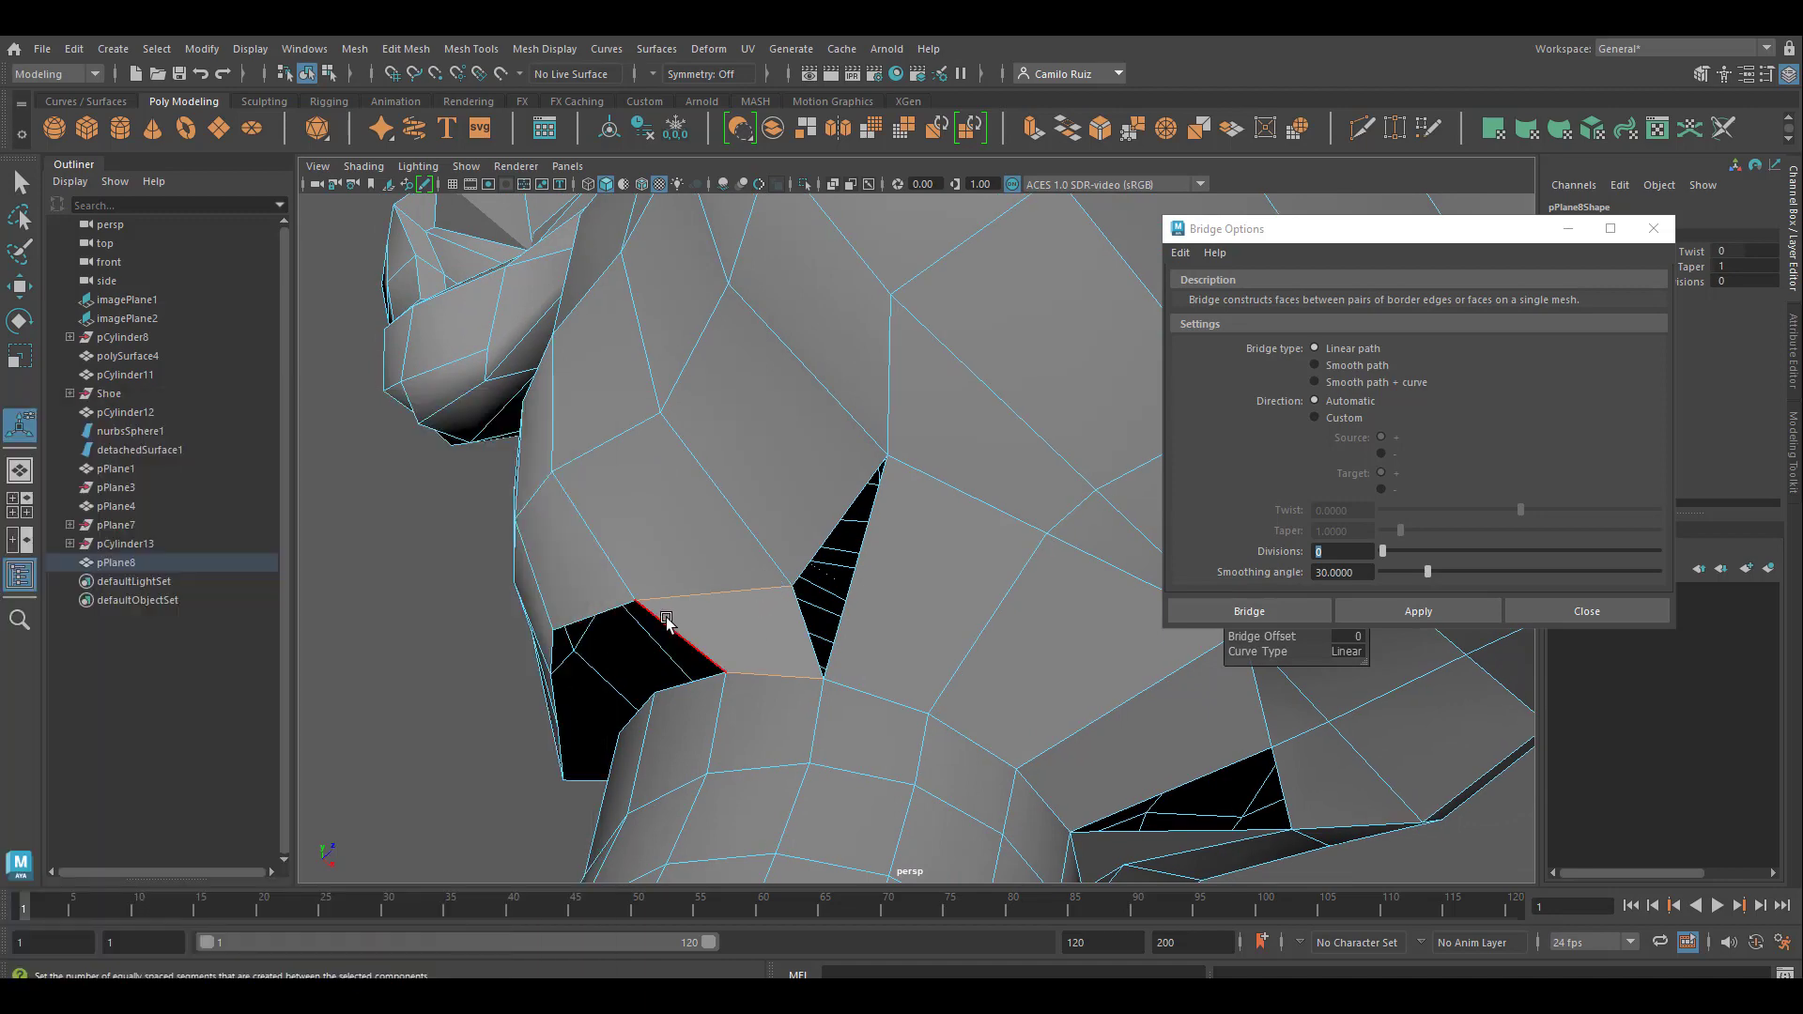
pyautogui.keyDown('alt'); pyautogui.moveTo(666, 620); pyautogui.dragTo(817, 563); pyautogui.keyUp('alt')
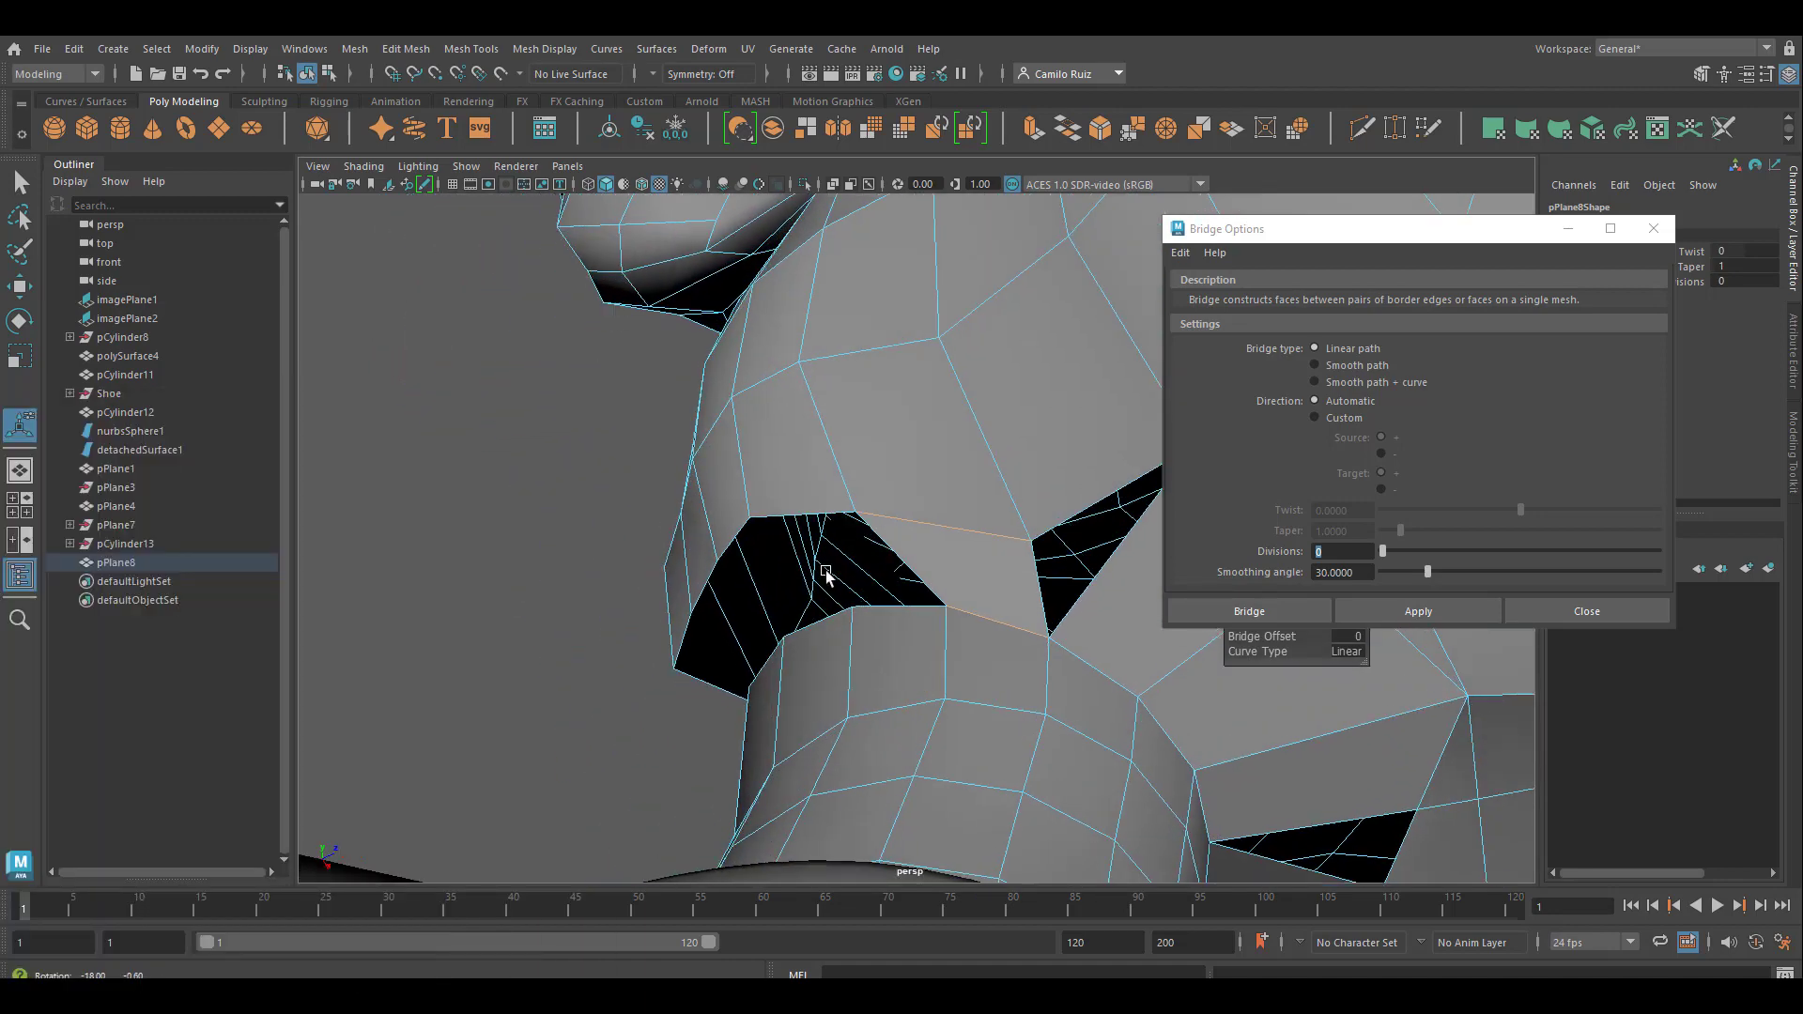
pyautogui.click(818, 512)
pyautogui.press('g')
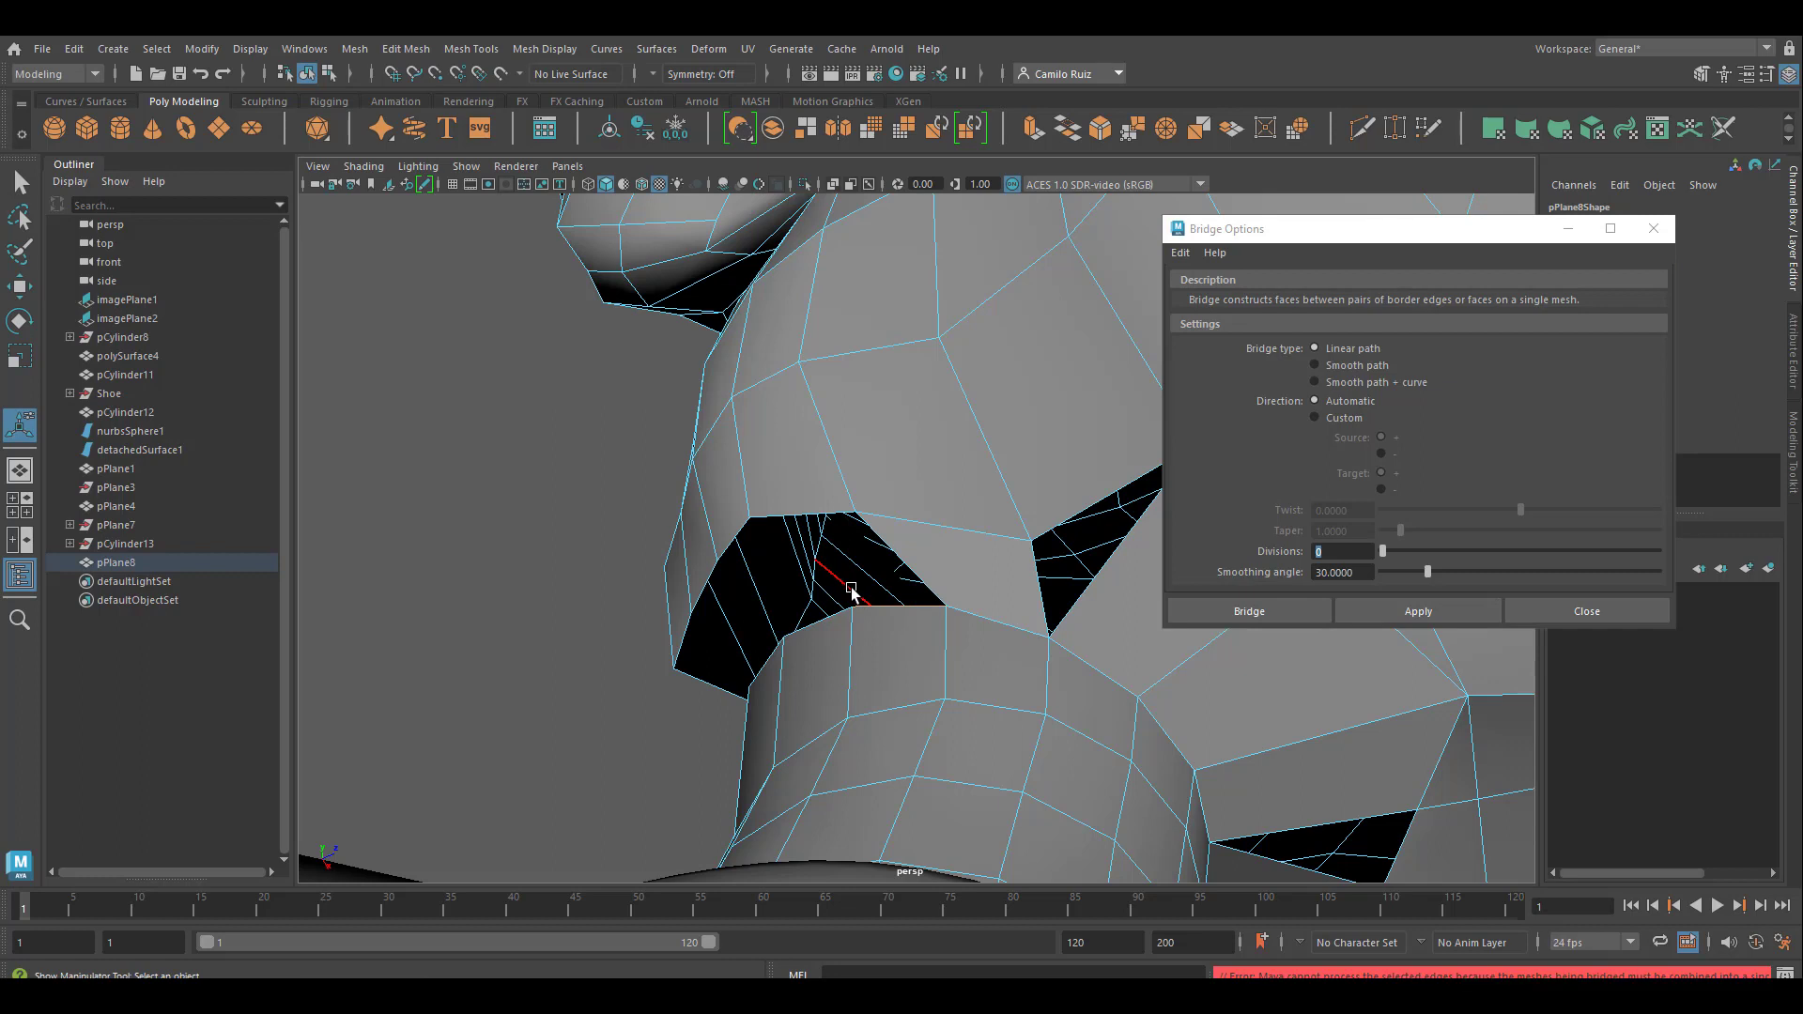
pyautogui.keyDown('shift'); pyautogui.click(813, 515); pyautogui.keyUp('shift')
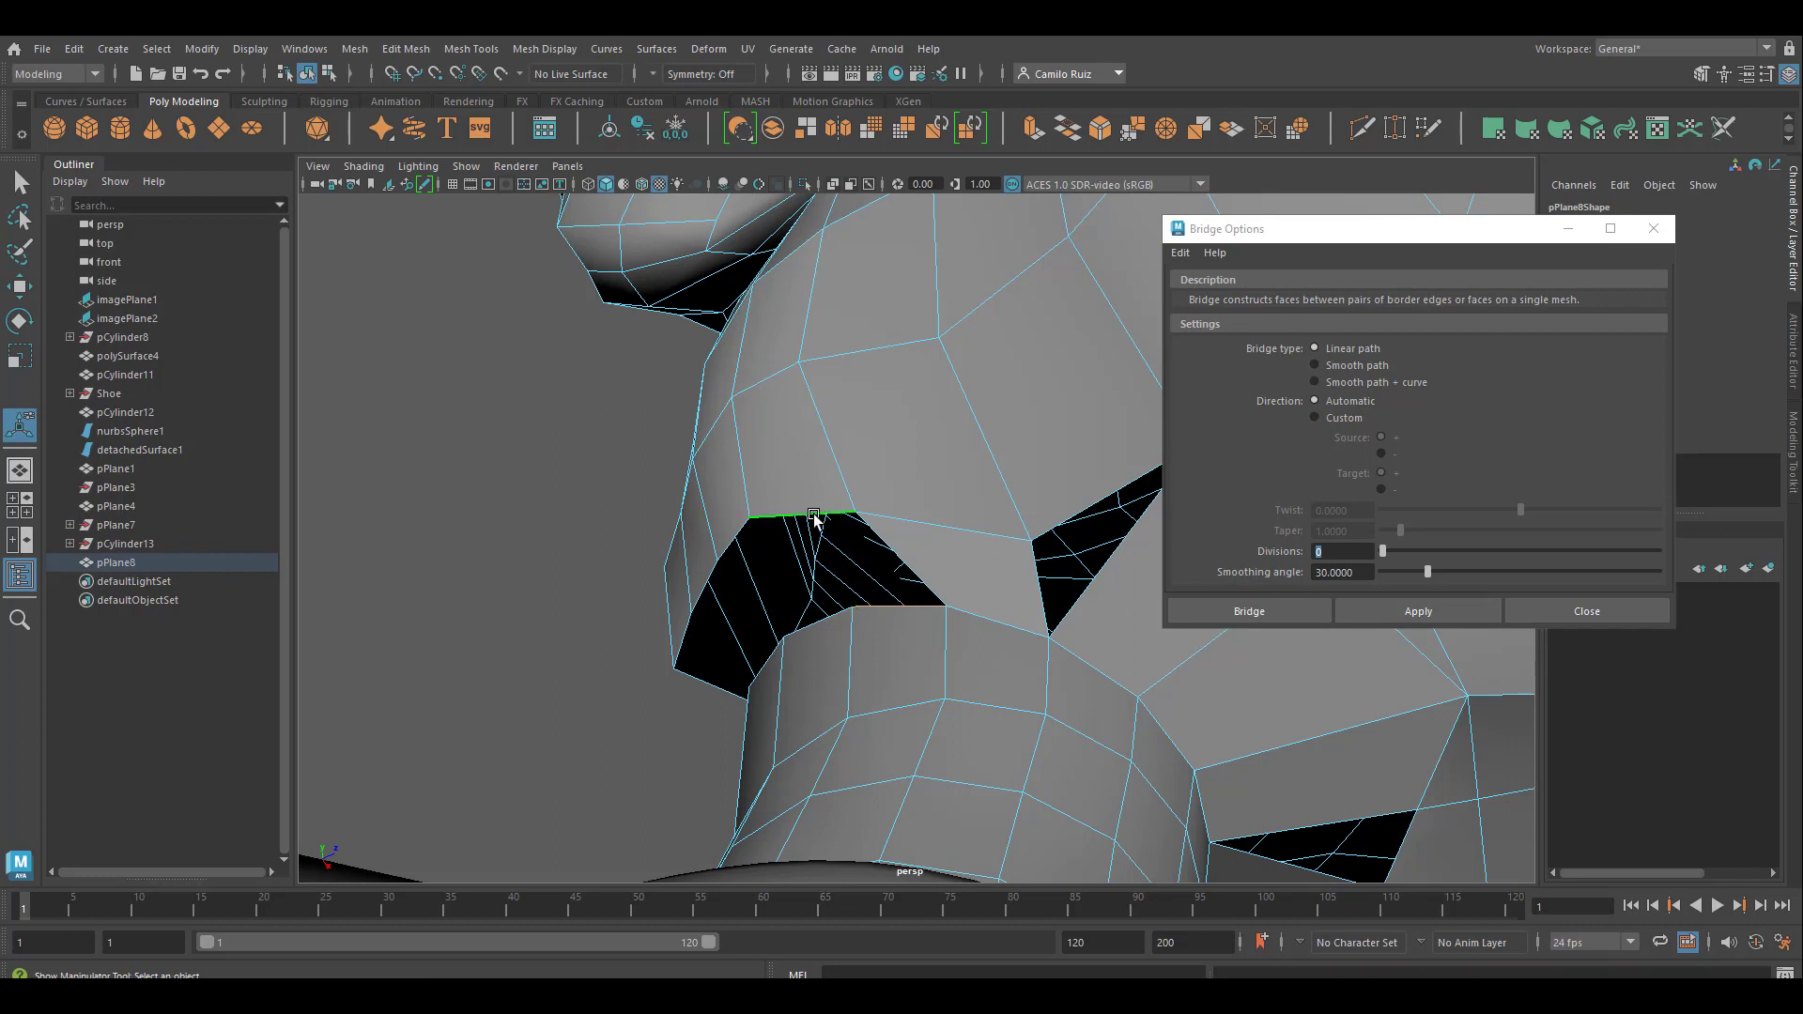
pyautogui.press('g')
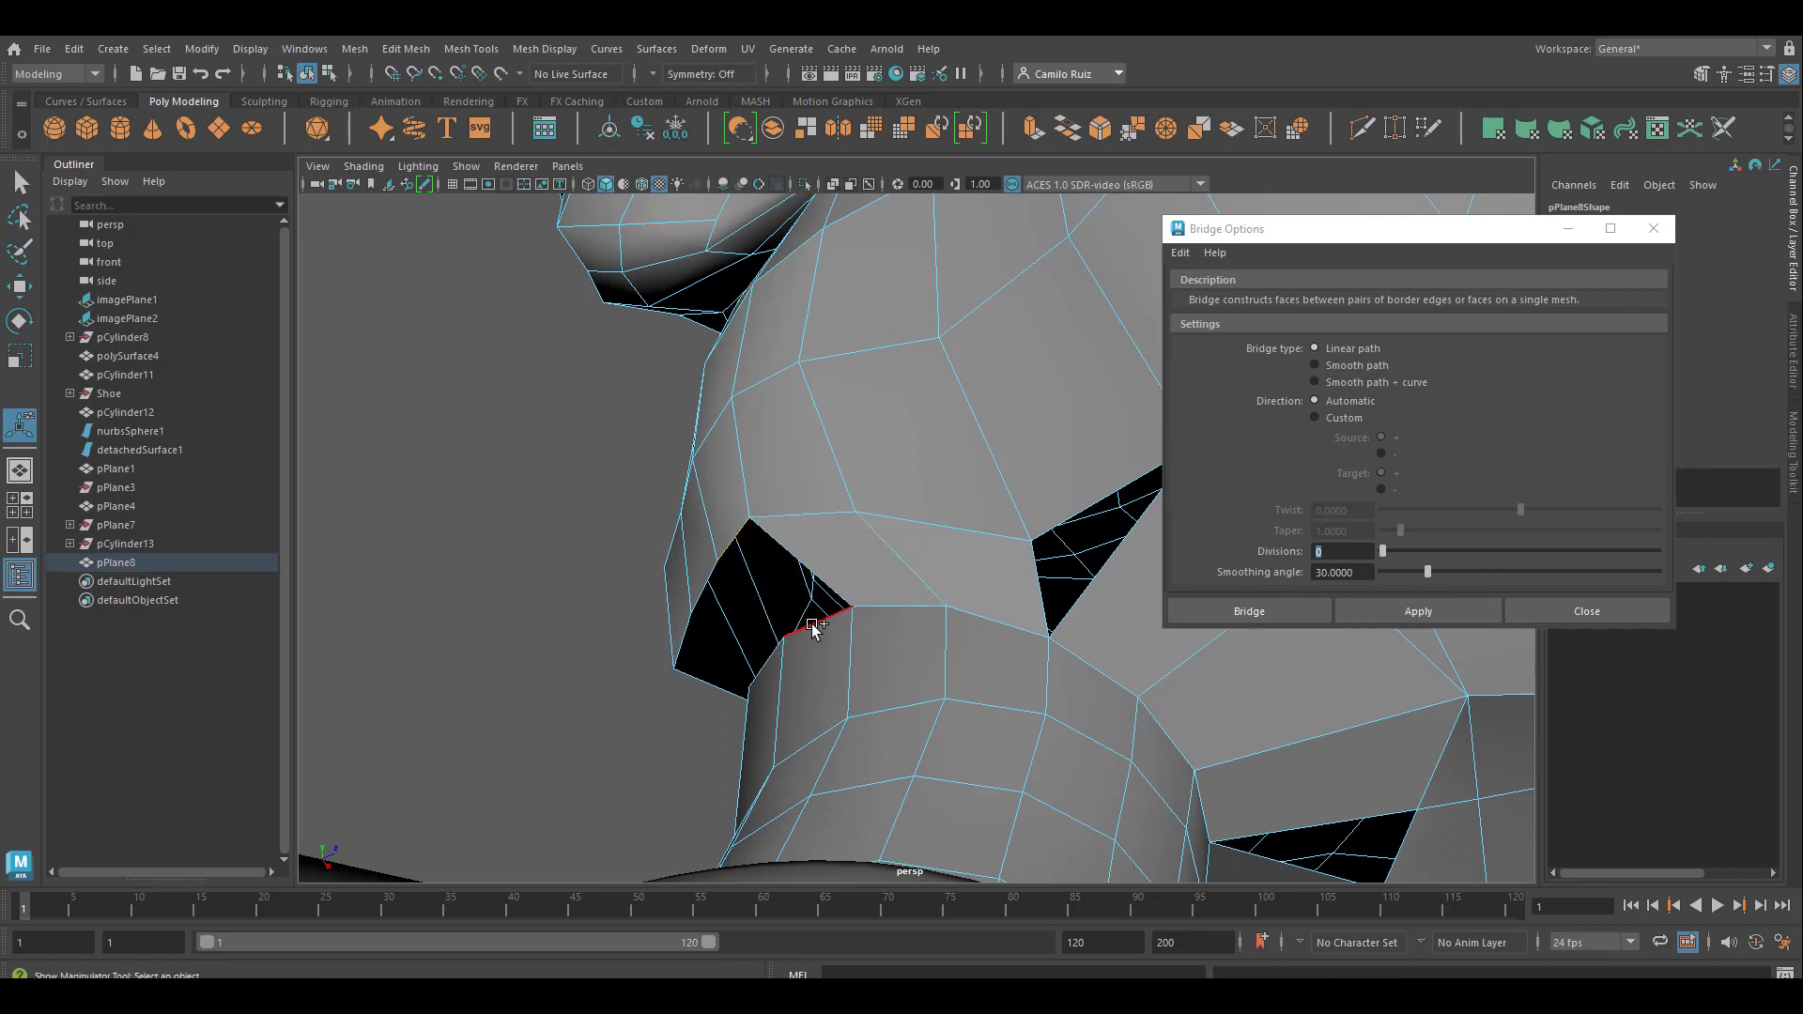
# Bridge the remaining facing edge pairs from the second side round to the middle of the nape, and close the Bridge options
pyautogui.press('g')
pyautogui.keyDown('alt'); pyautogui.moveTo(779, 601); pyautogui.dragTo(939, 622); pyautogui.keyUp('alt')
pyautogui.click(907, 560)
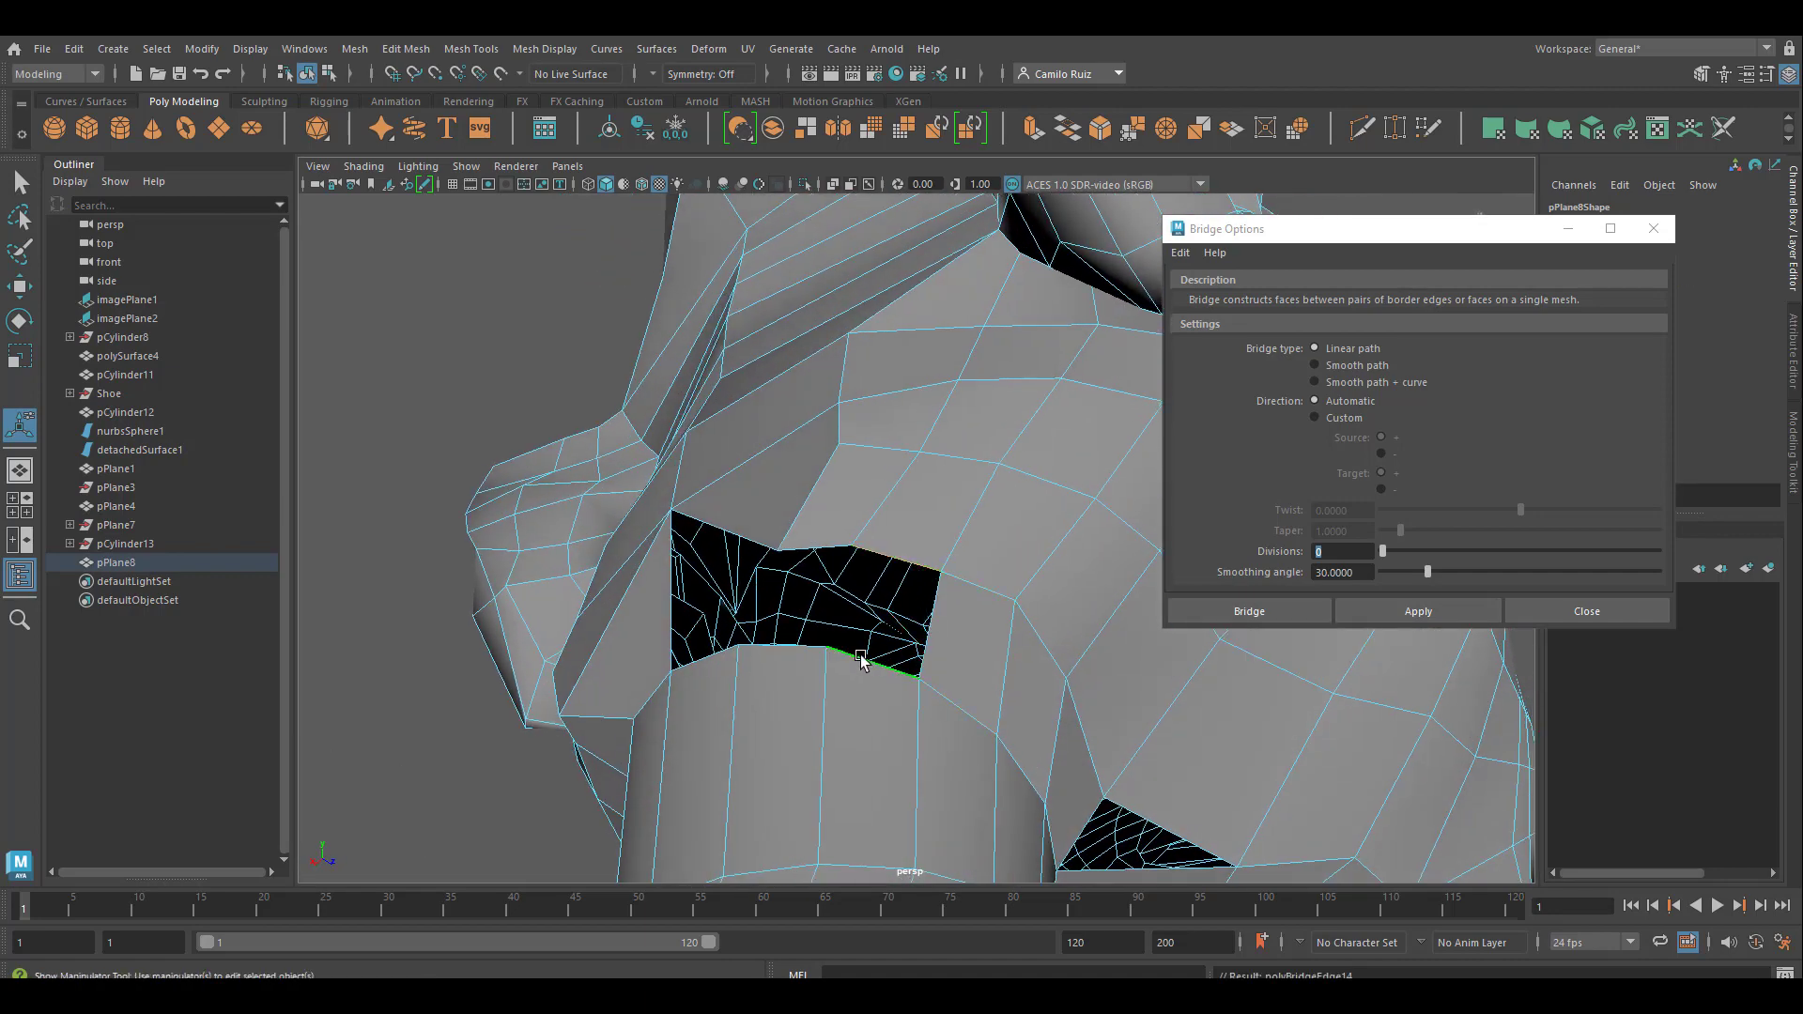
pyautogui.press('g')
pyautogui.click(812, 551)
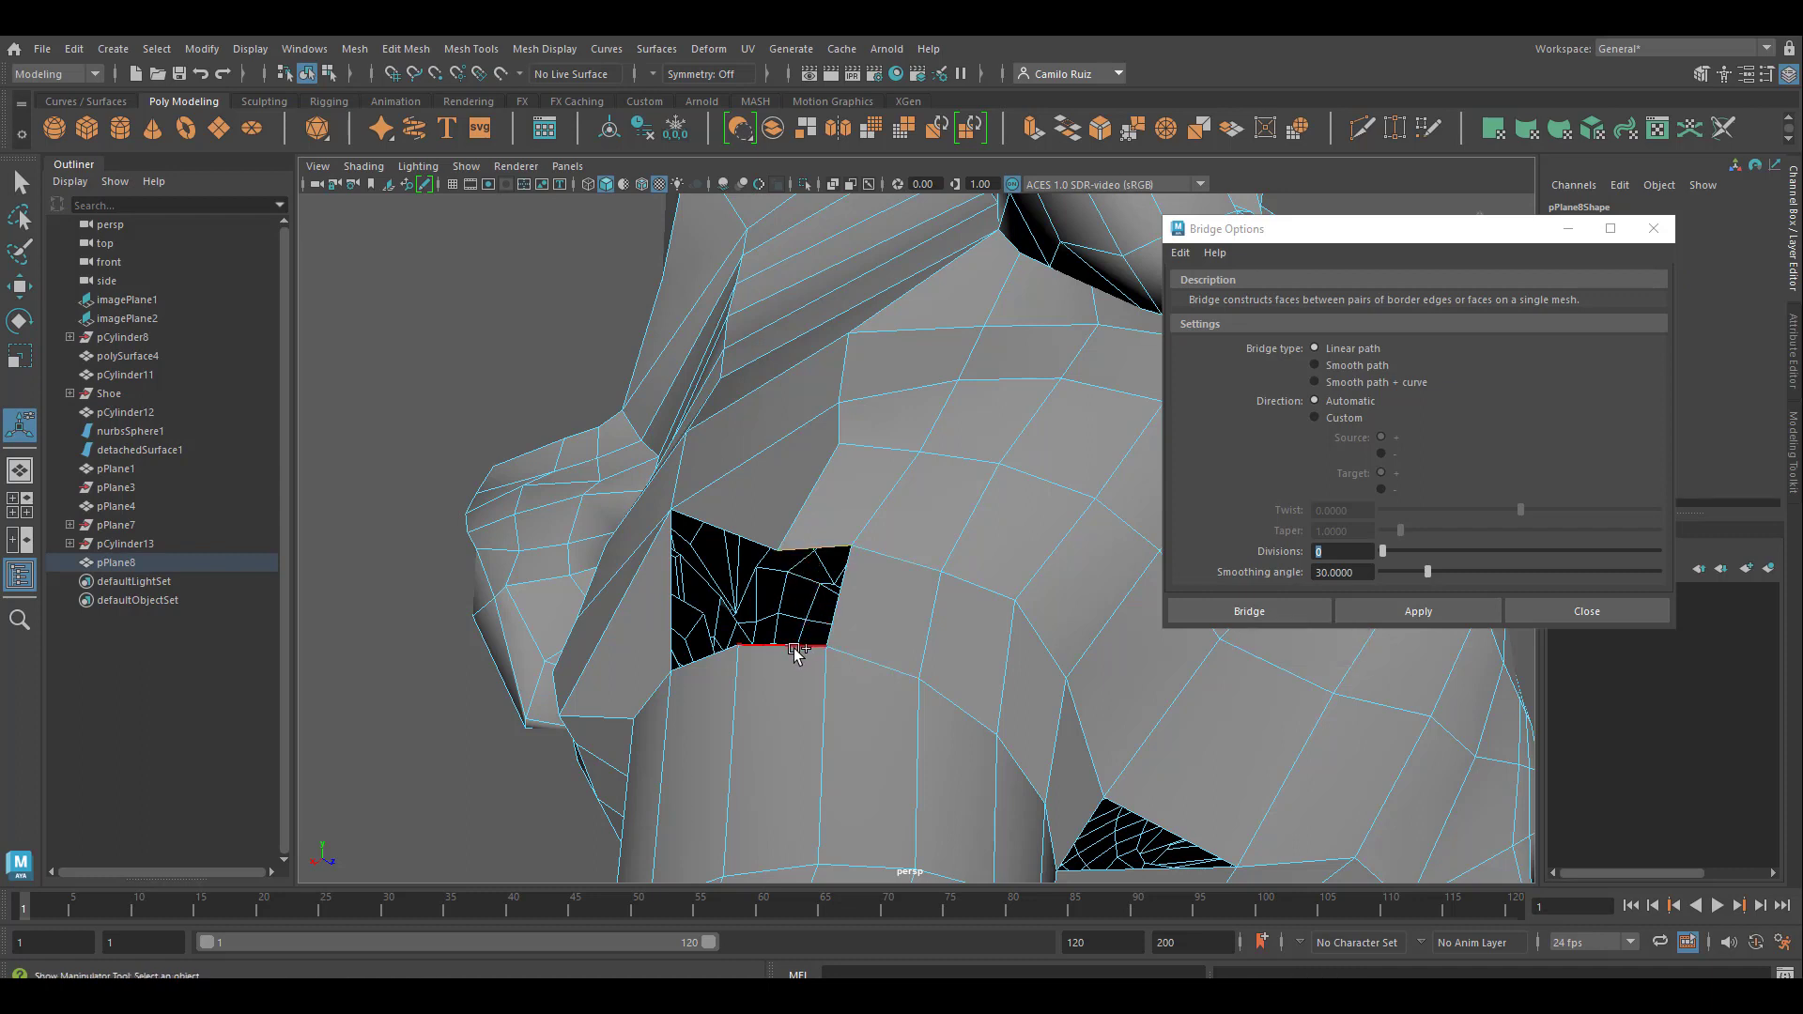
pyautogui.press('g')
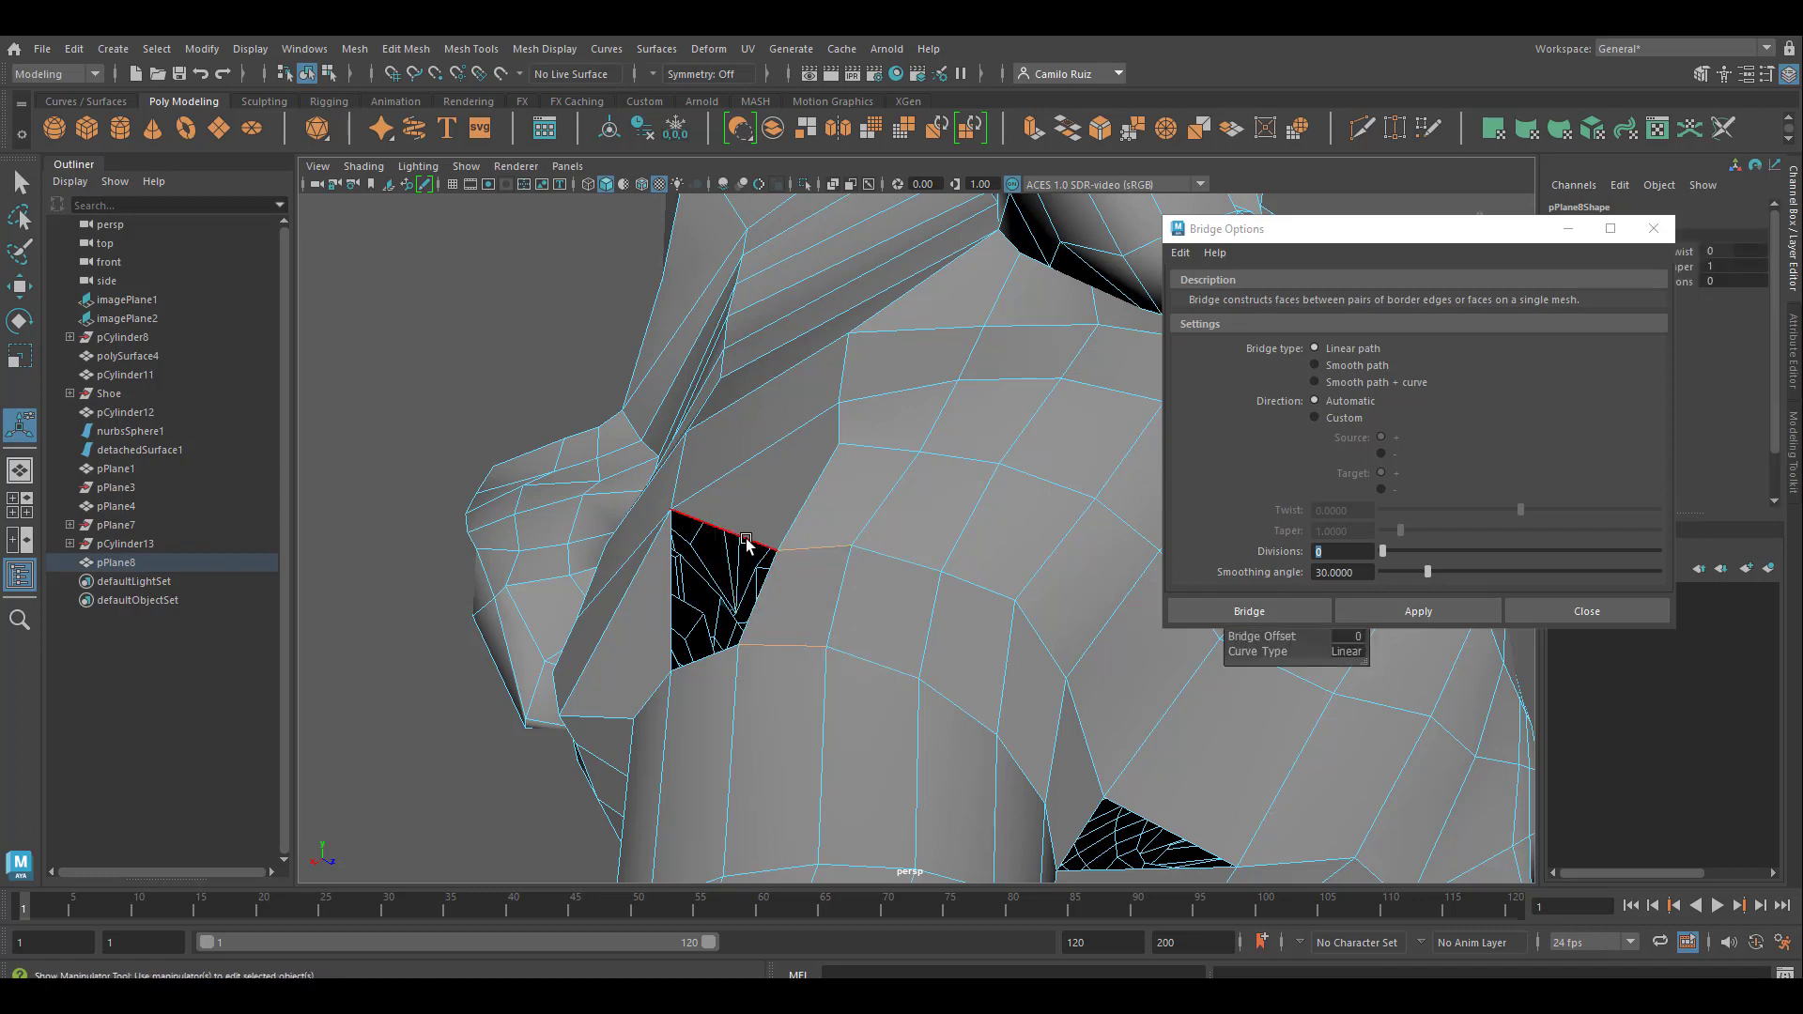
pyautogui.click(723, 530)
pyautogui.keyDown('shift'); pyautogui.click(712, 658); pyautogui.keyUp('shift')
pyautogui.press('g')
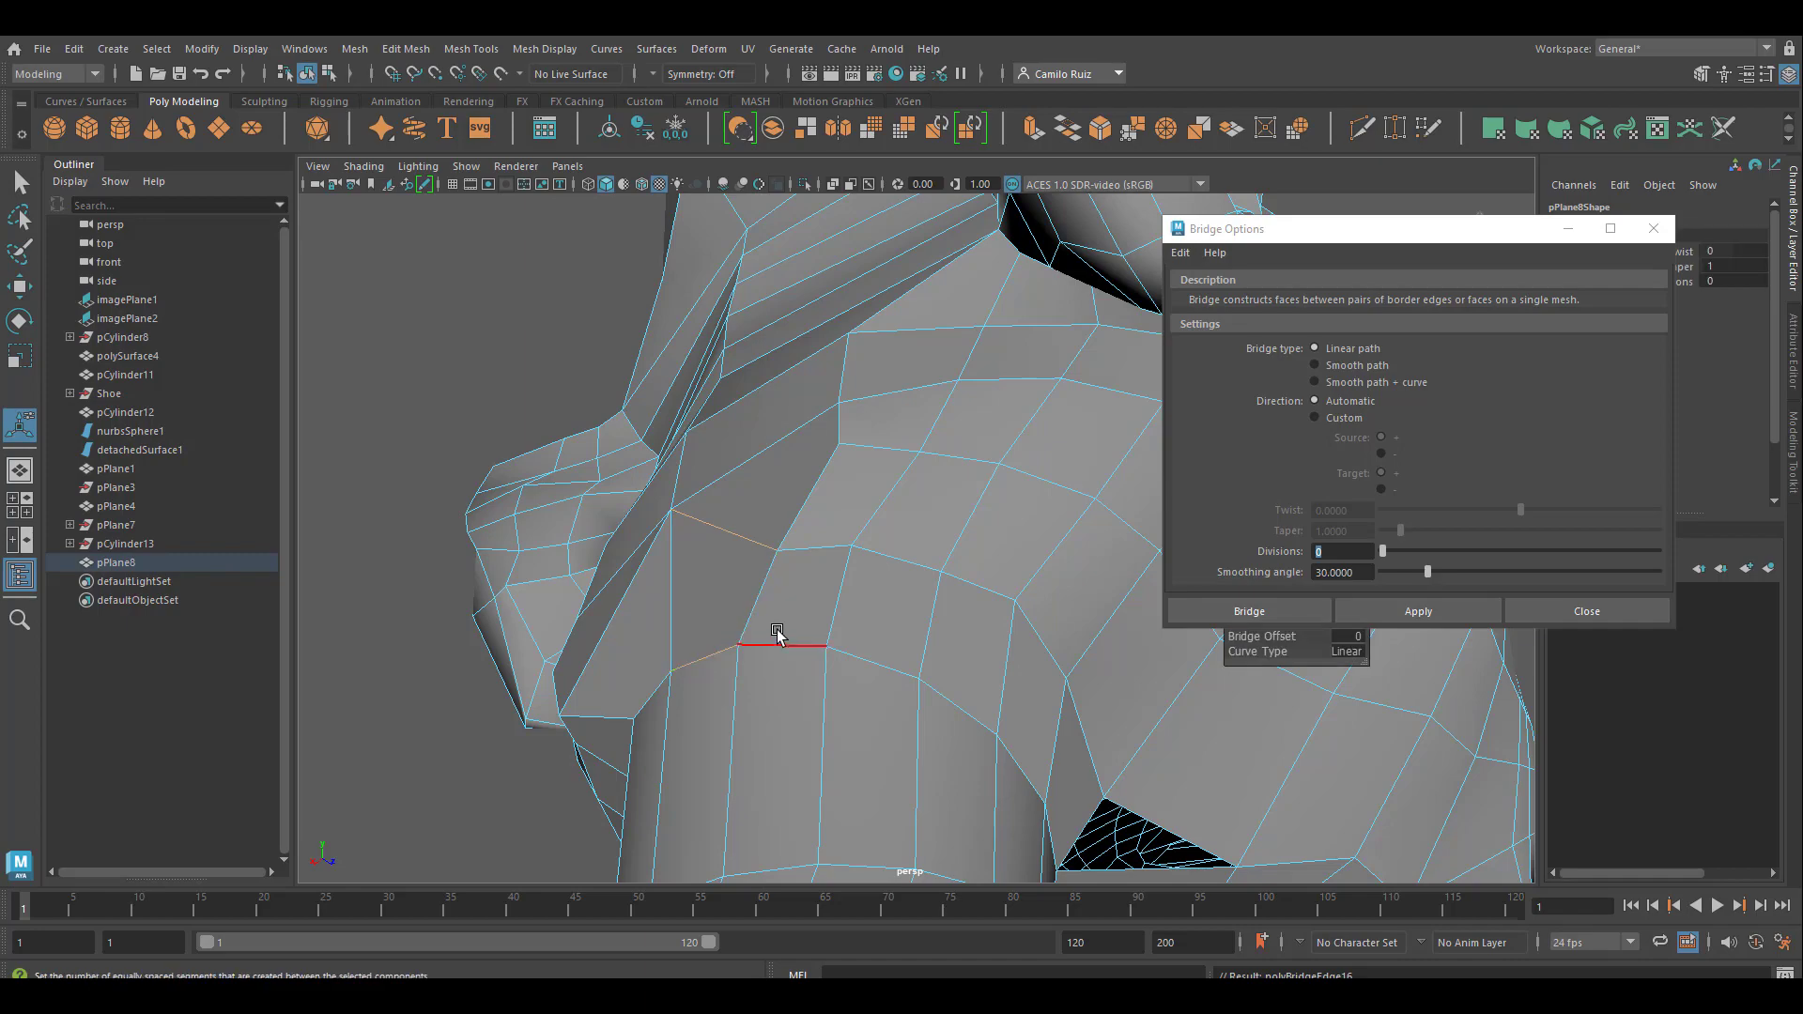
pyautogui.moveTo(777, 636)
pyautogui.keyDown('alt'); pyautogui.mouseDown()
pyautogui.moveTo(845, 640)
pyautogui.moveTo(757, 652)
pyautogui.moveTo(877, 664)
pyautogui.moveTo(857, 673)
pyautogui.moveTo(798, 627)
pyautogui.mouseUp(); pyautogui.keyUp('alt')
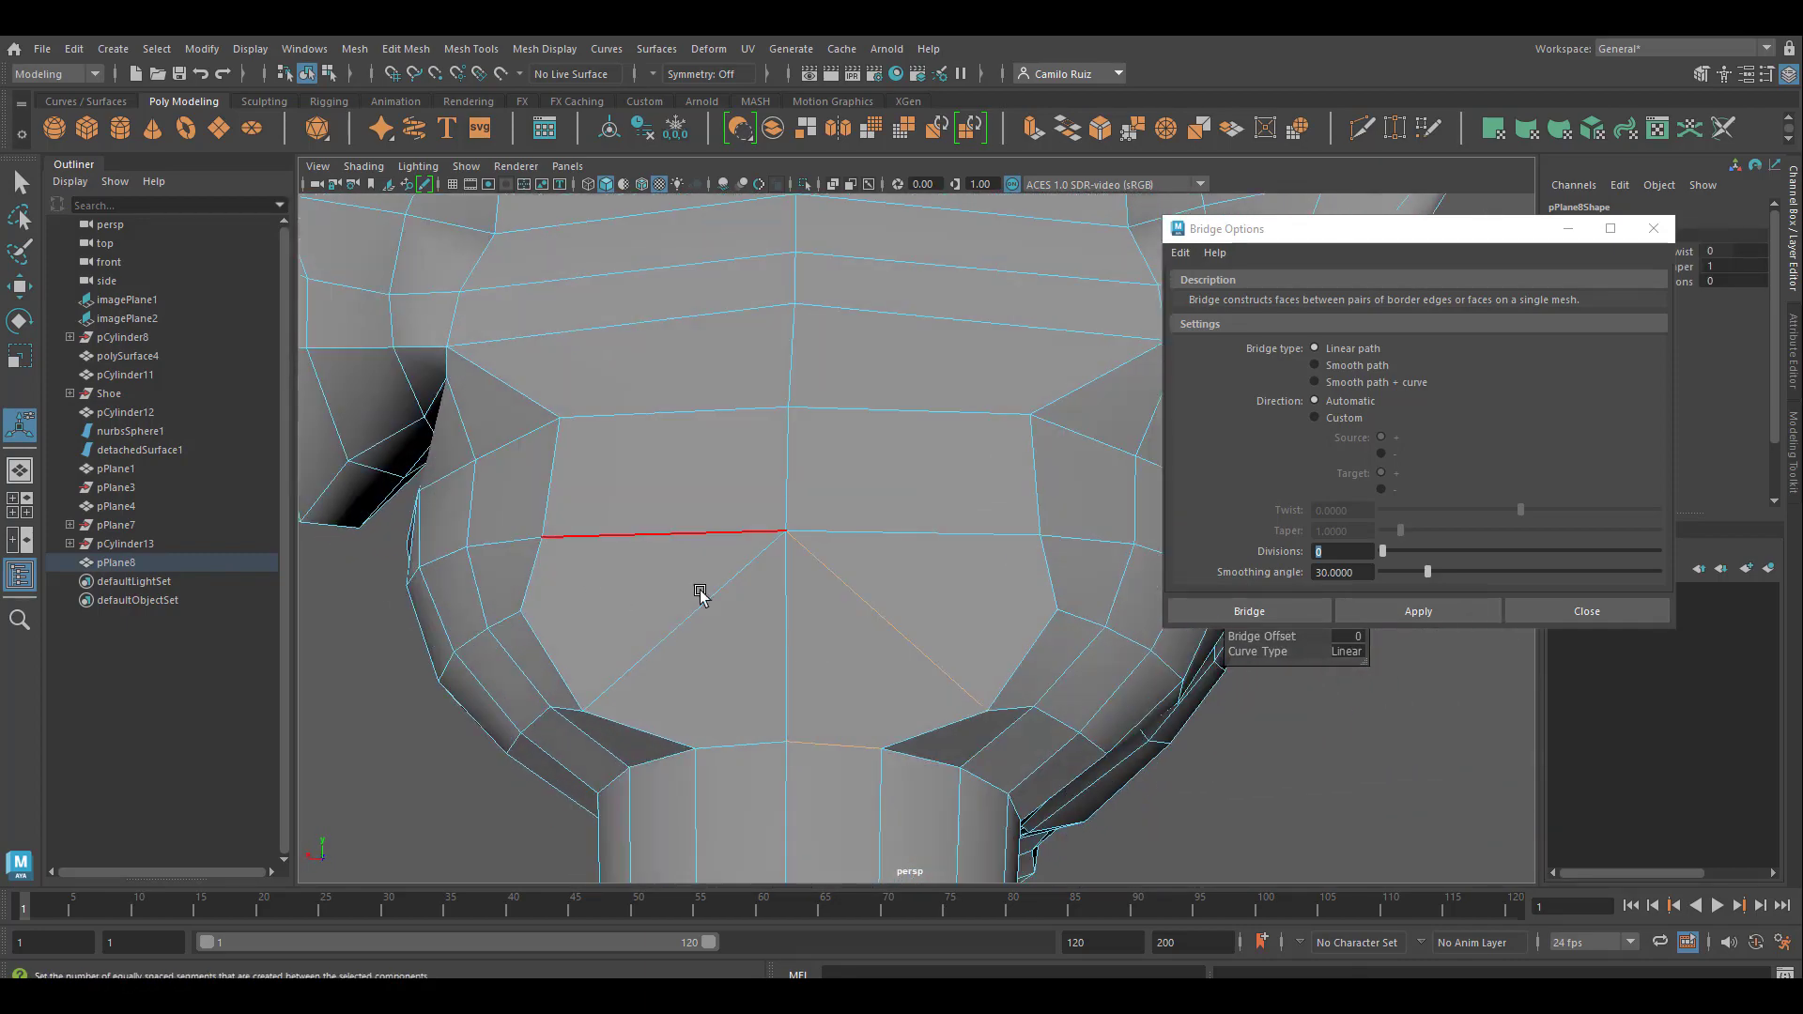
pyautogui.click(1586, 612)
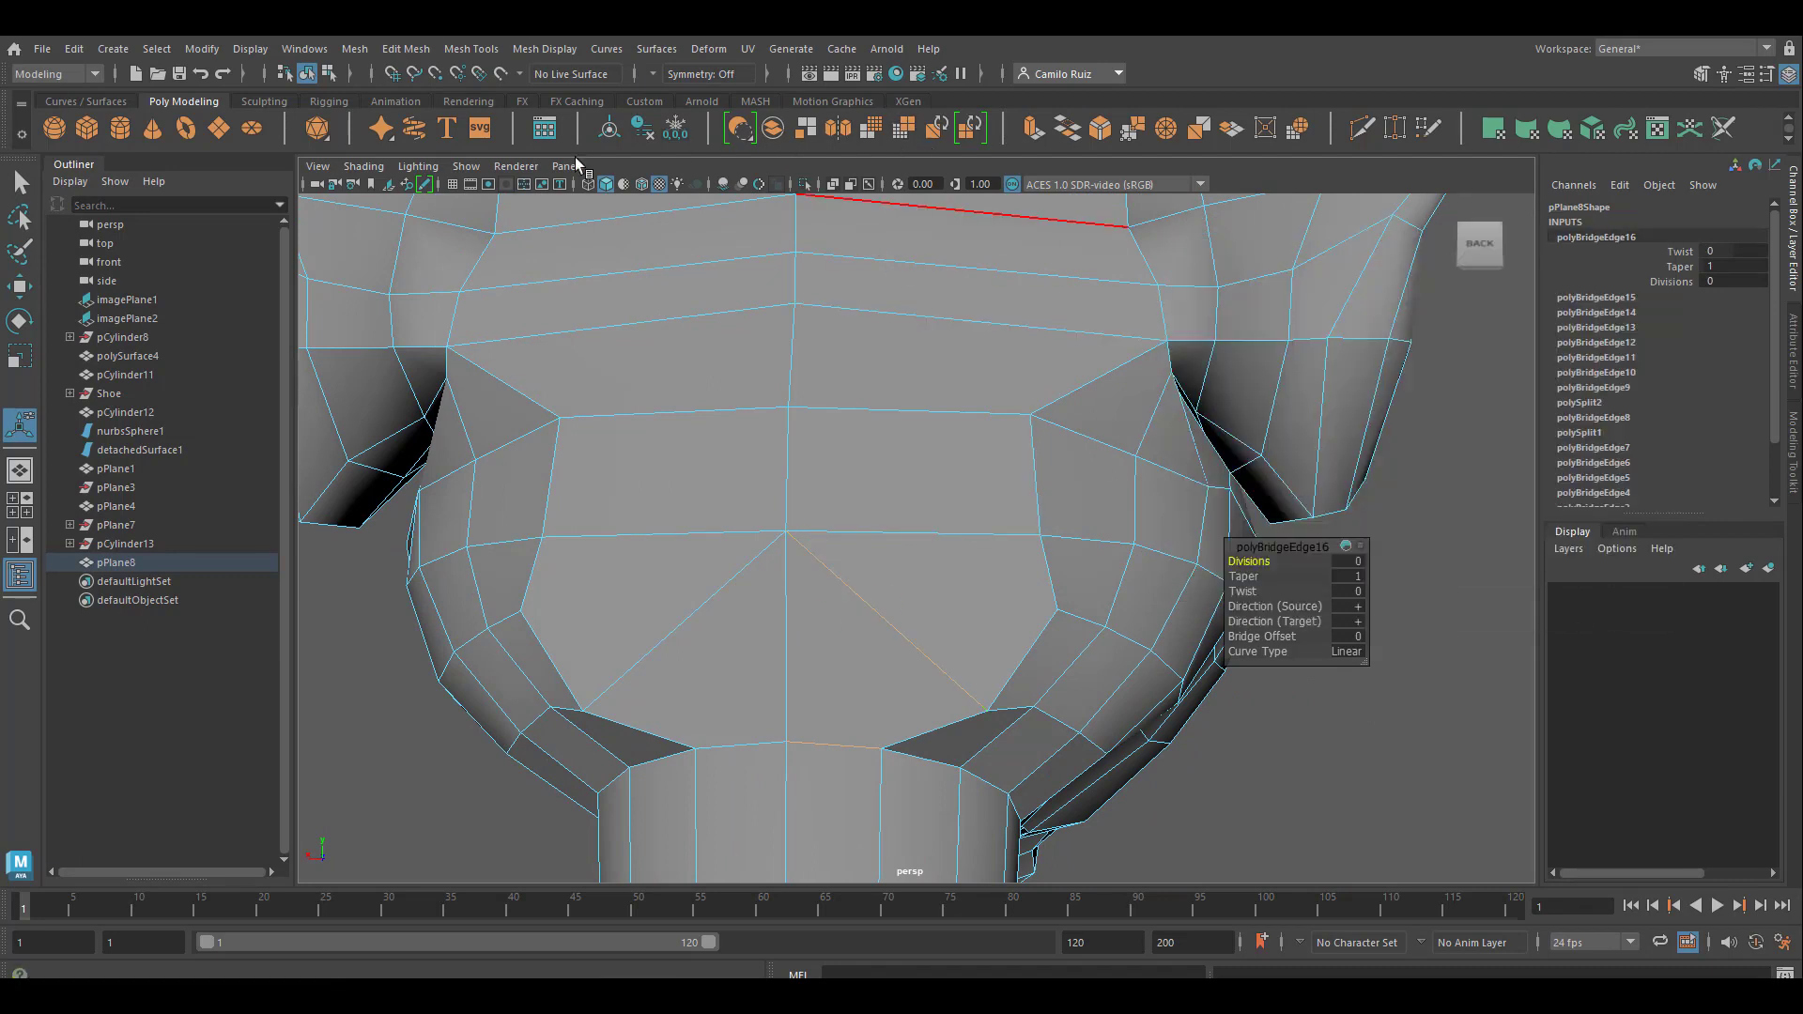
# Cut a horizontal edge with Multi-Cut across the nape, between the matching side vertices just below the point where the diagonal edges meet
pyautogui.click(1362, 128)
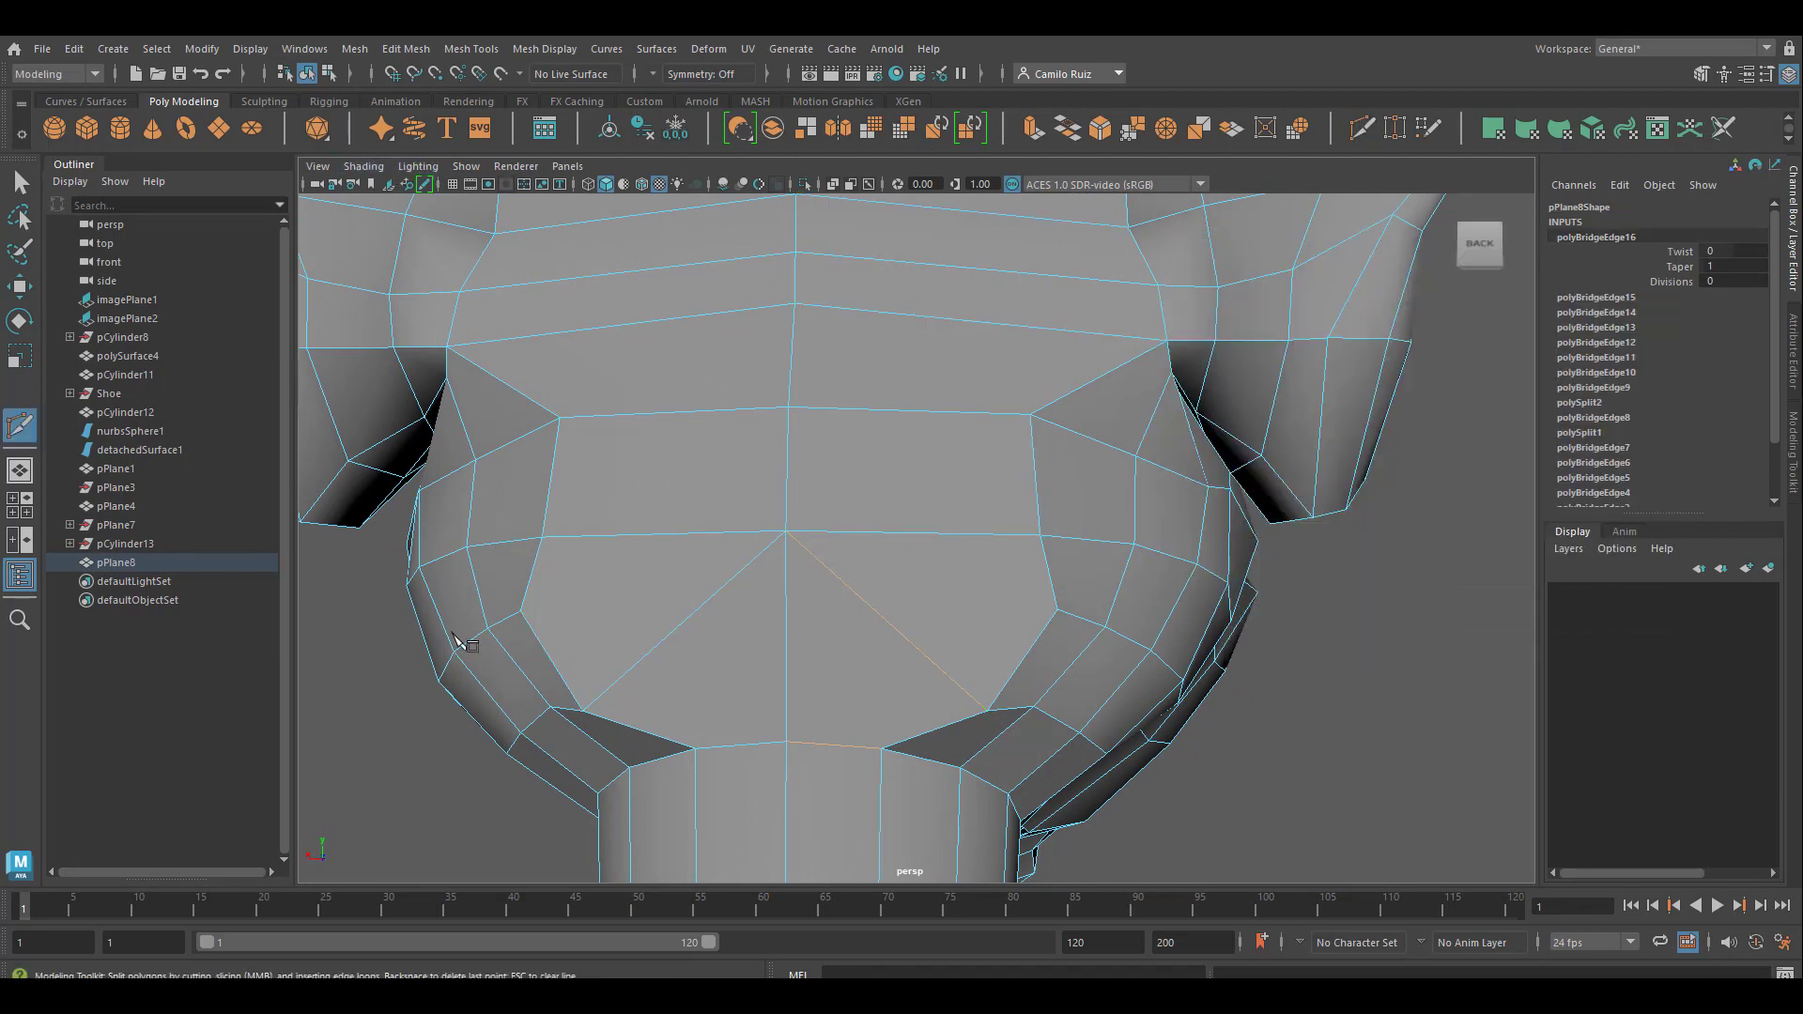
pyautogui.click(521, 611)
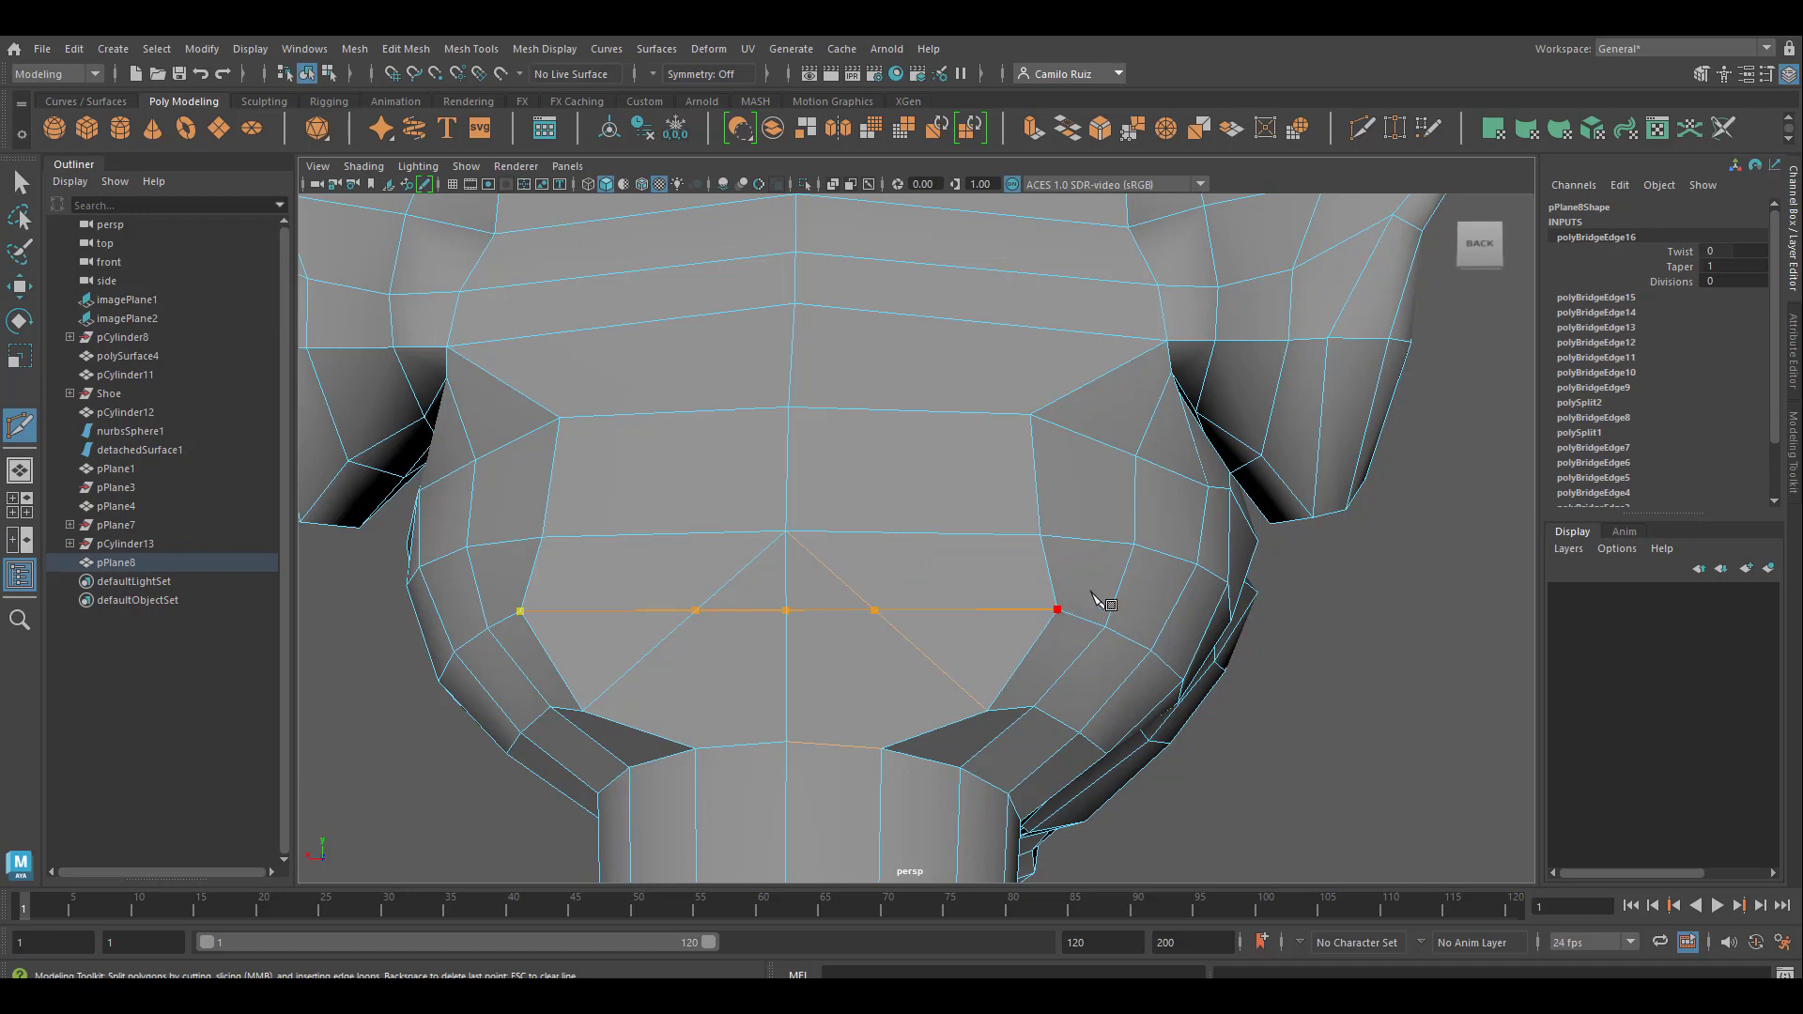
pyautogui.press('Return')
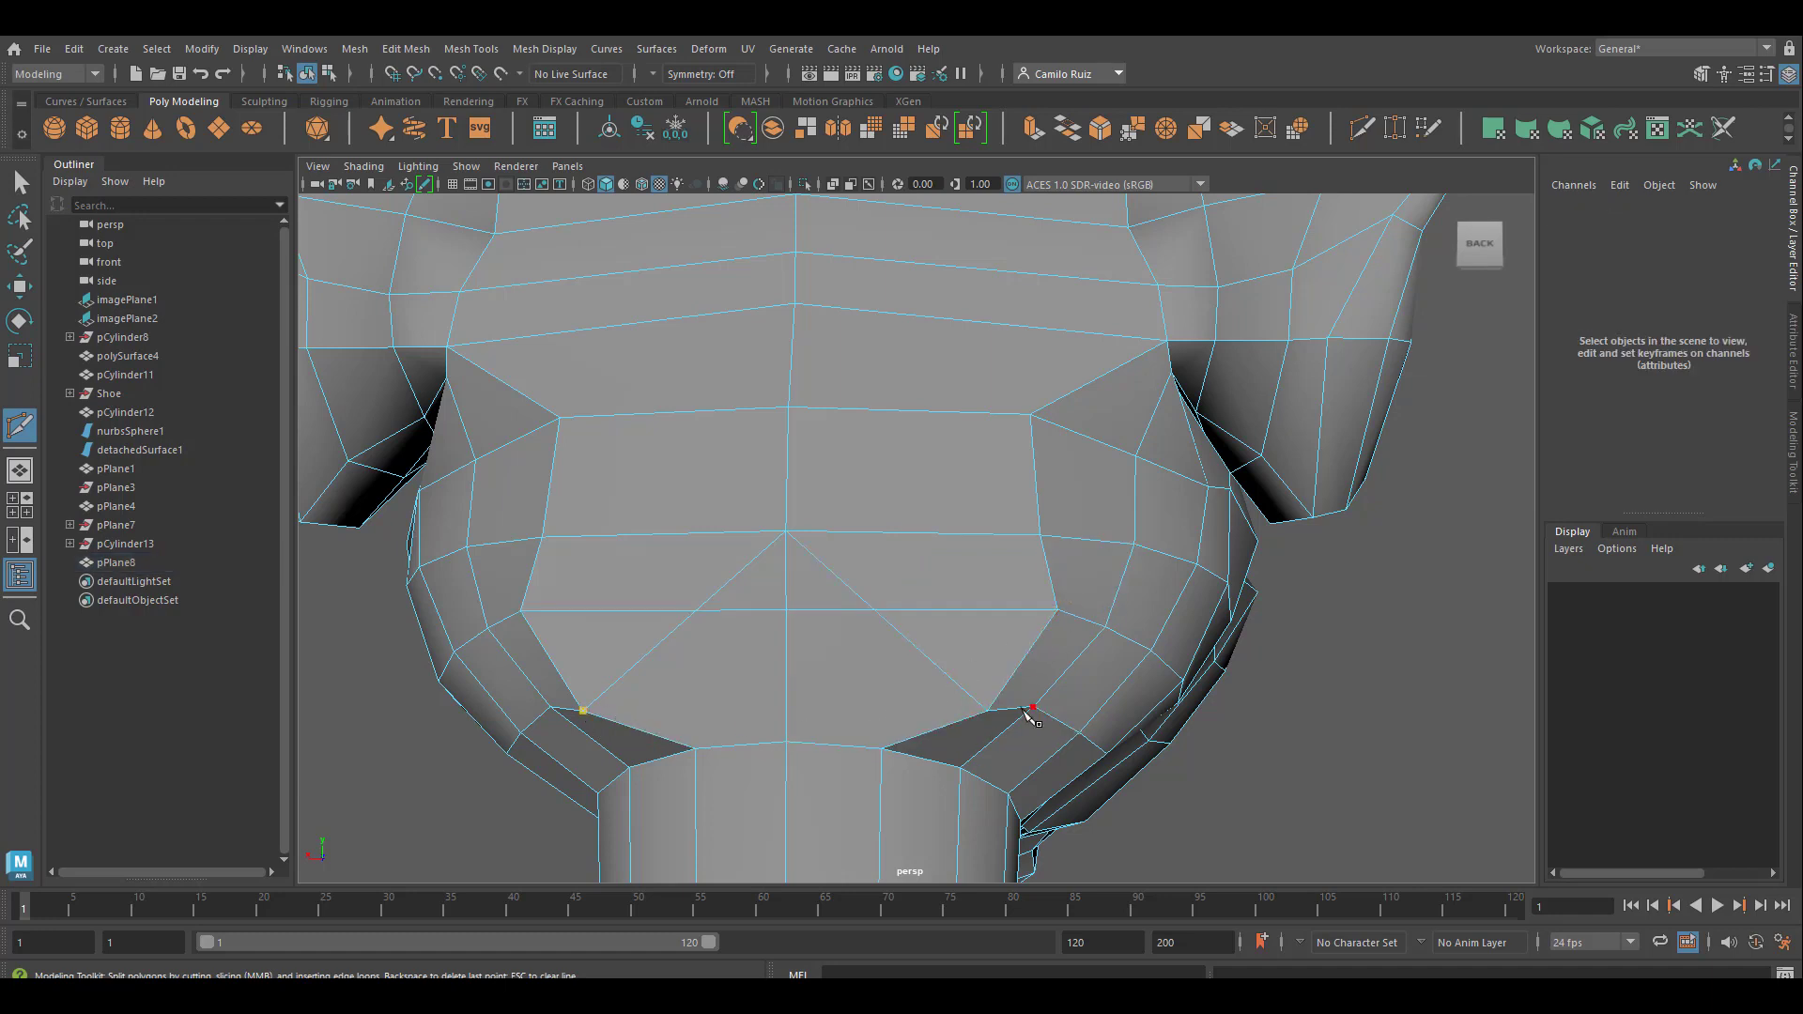
# Cut a lower horizontal edge across the nape just above the neck, and delete the diagonal edge segments crossing the nape on both sides
pyautogui.click(987, 710)
pyautogui.press('Return')
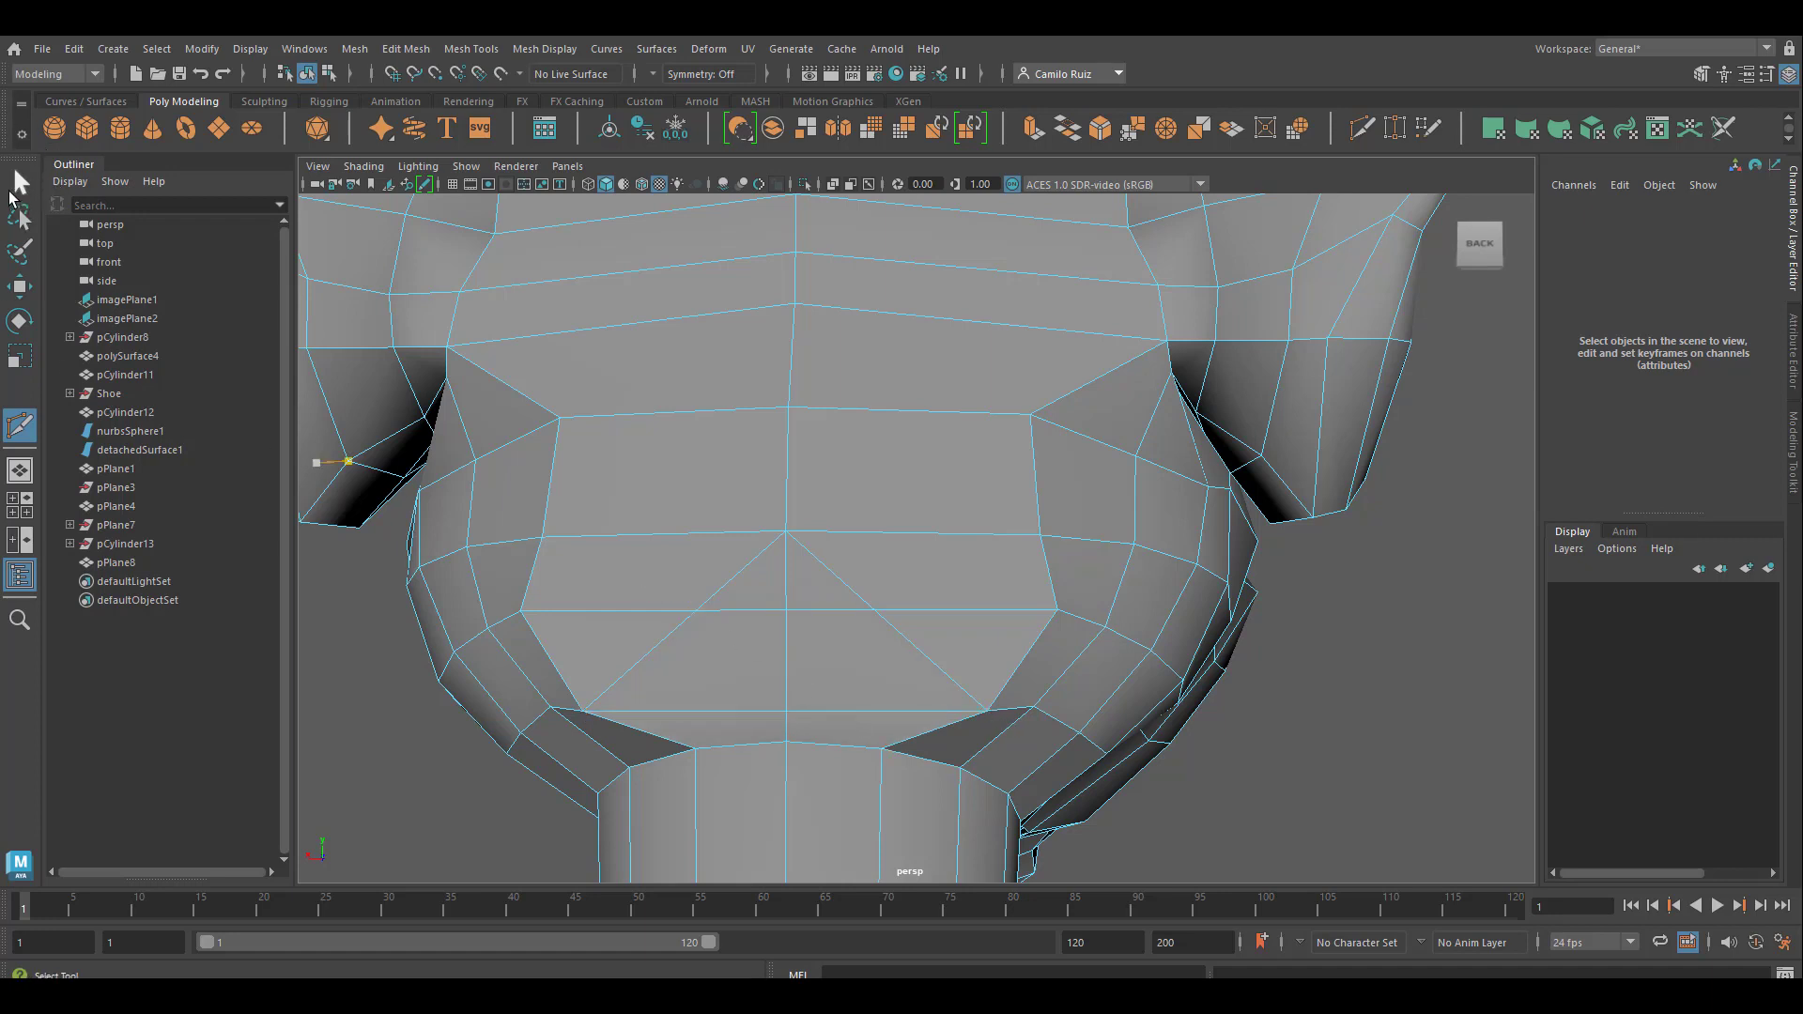
pyautogui.click(11, 188)
pyautogui.click(746, 574)
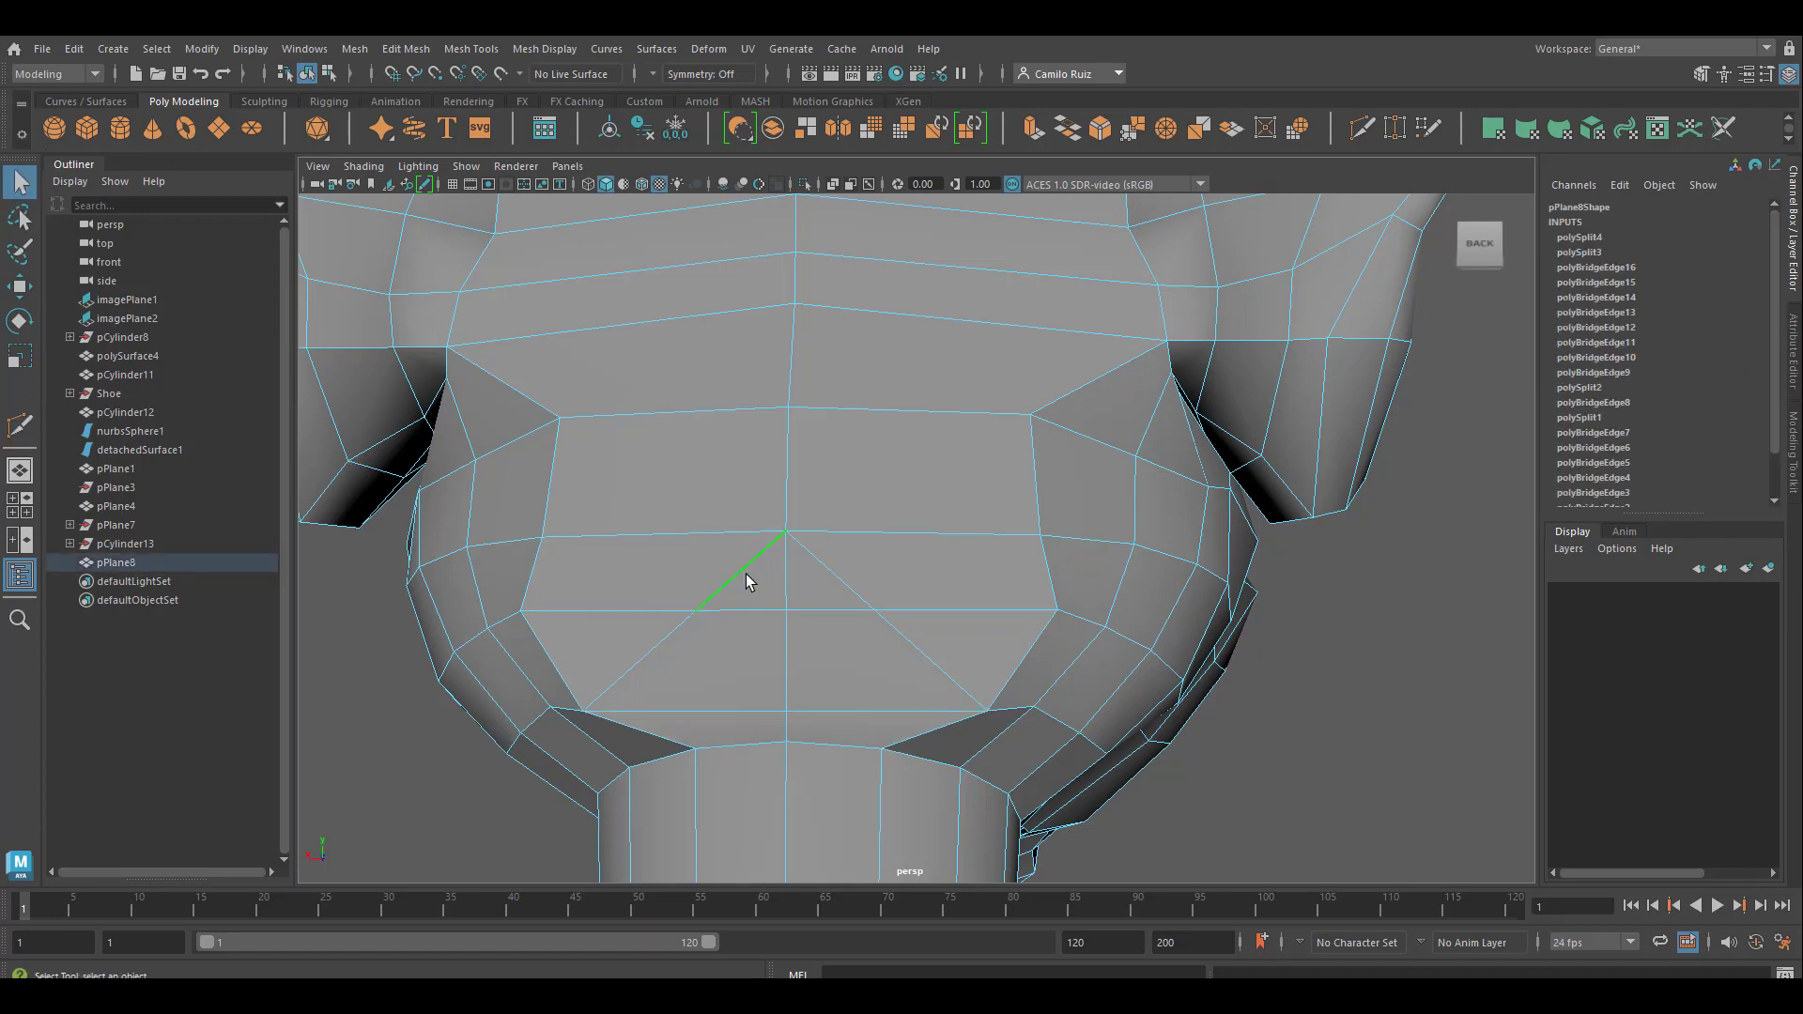
pyautogui.press('Delete')
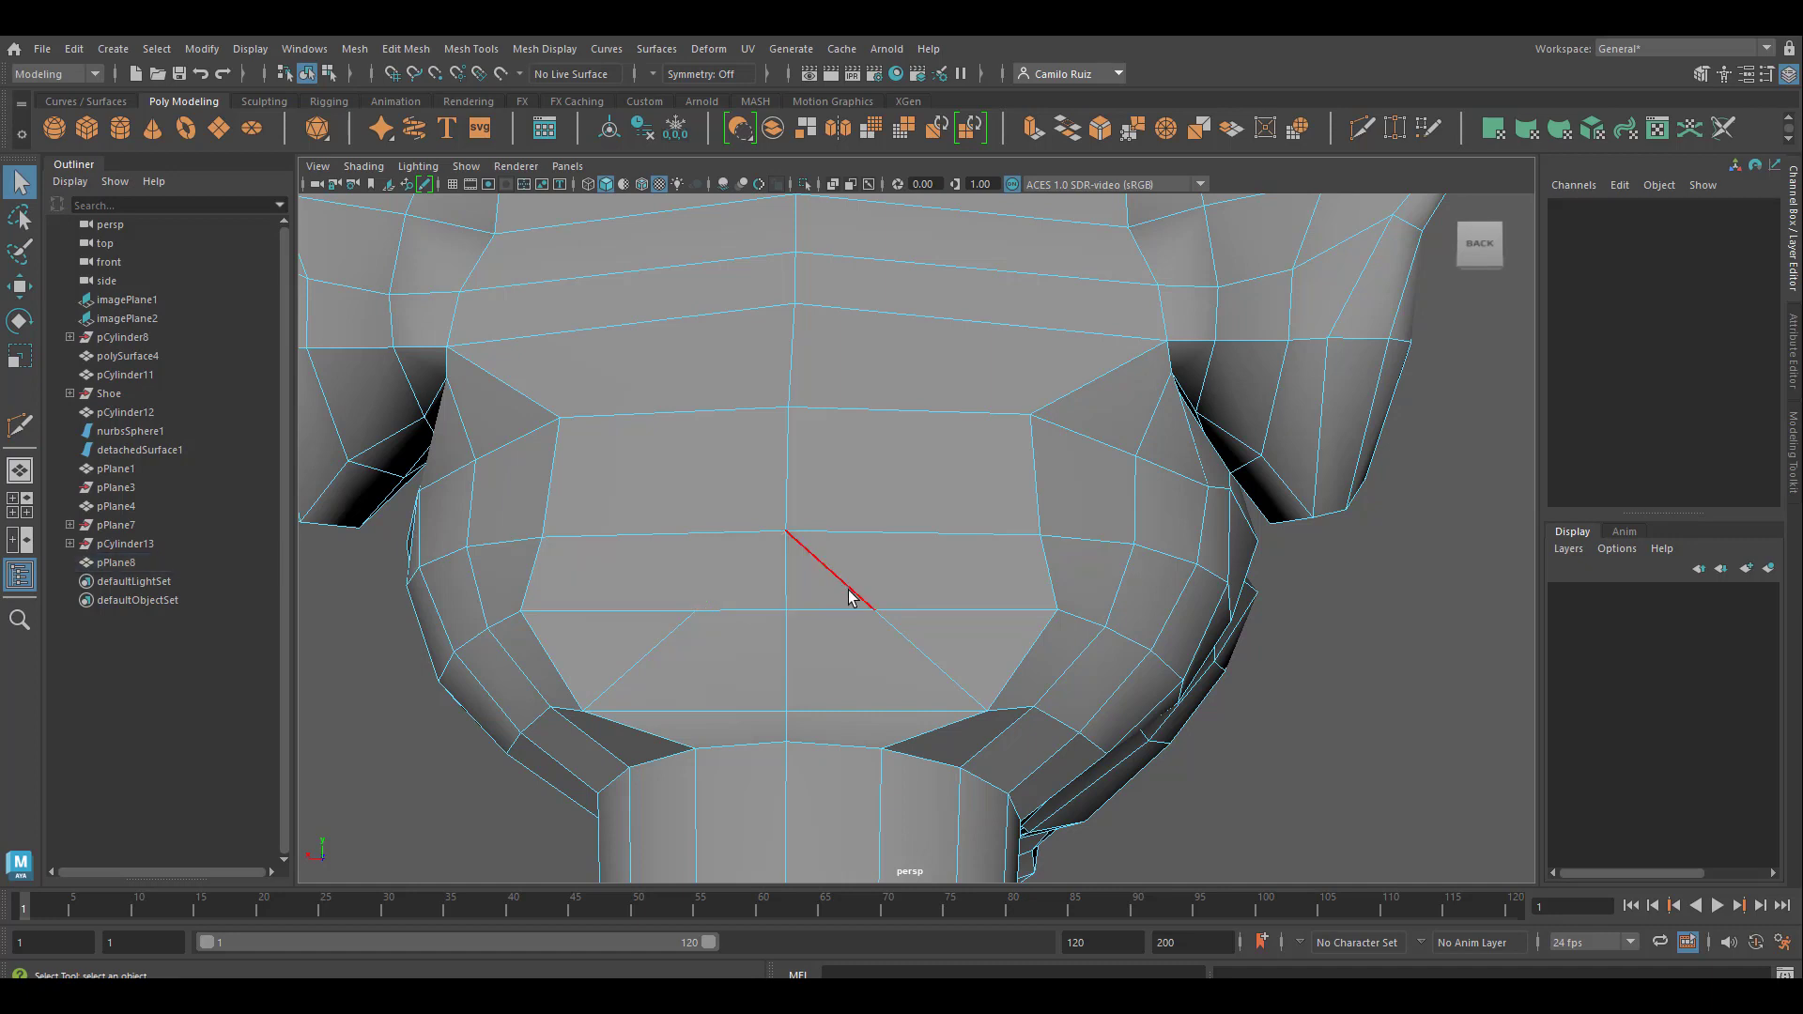
pyautogui.click(835, 590)
pyautogui.press('Delete')
pyautogui.click(910, 661)
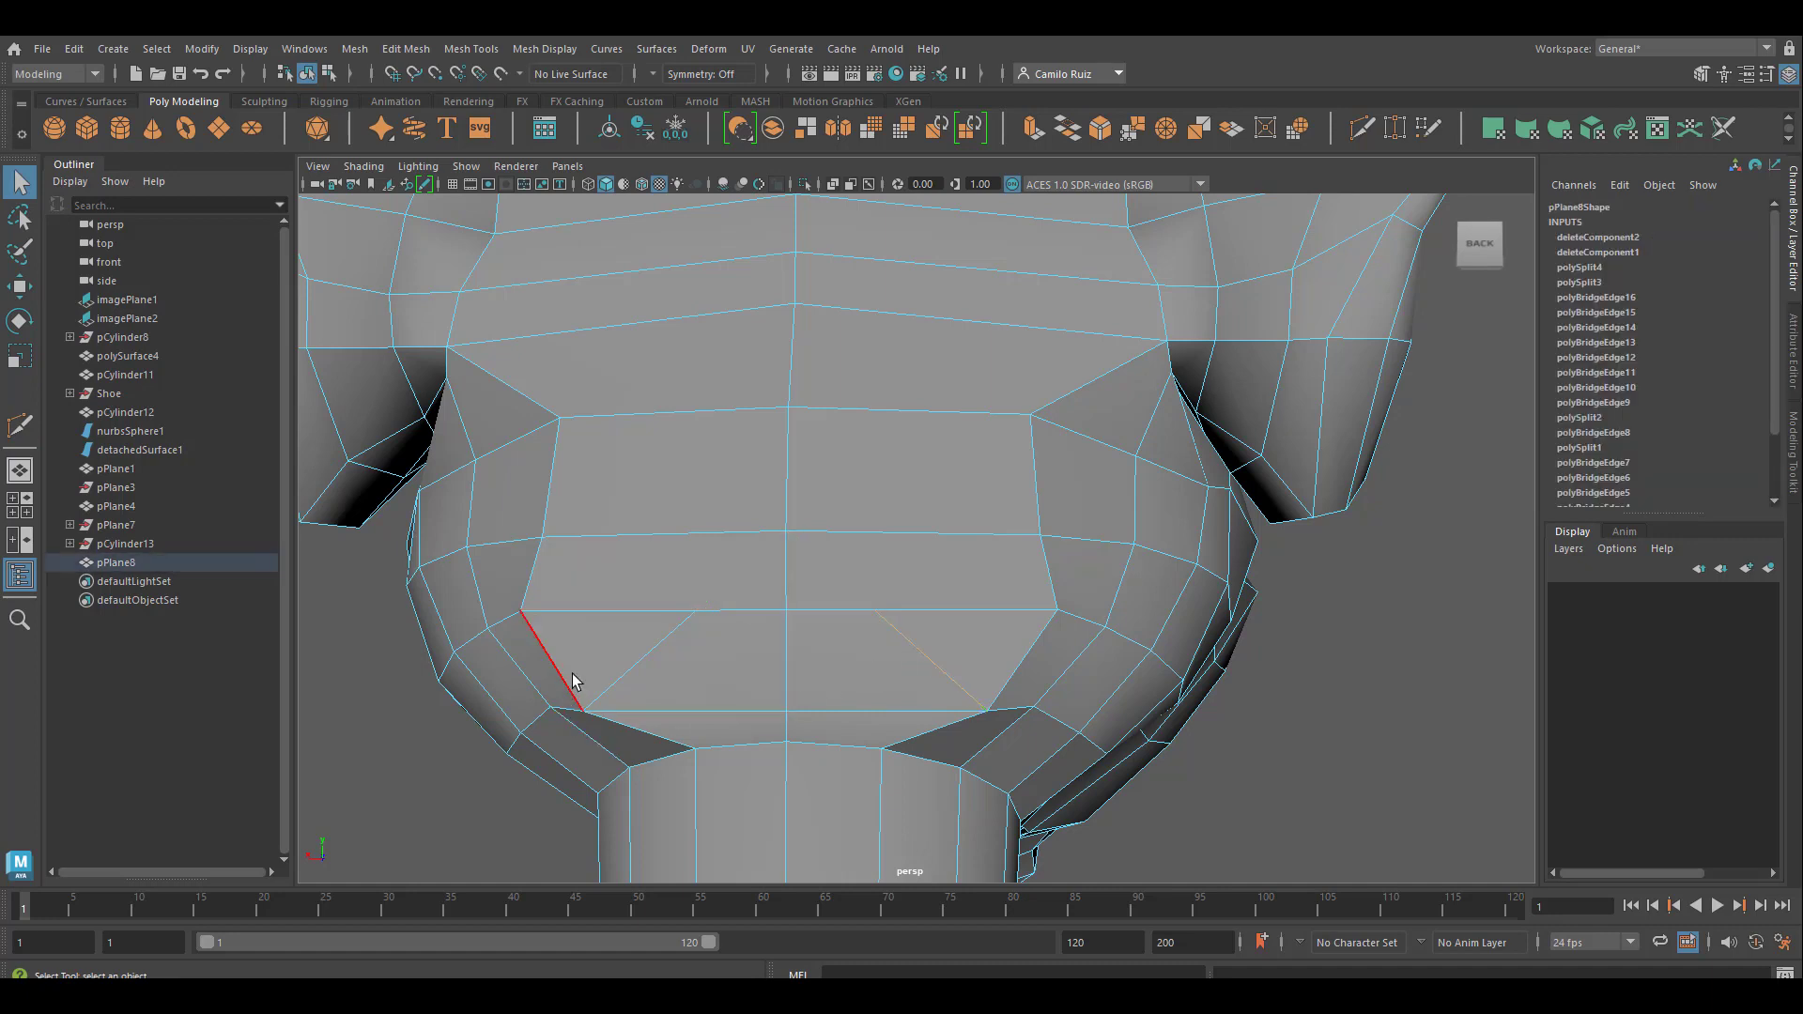
pyautogui.press('Delete')
pyautogui.click(633, 667)
pyautogui.press('Delete')
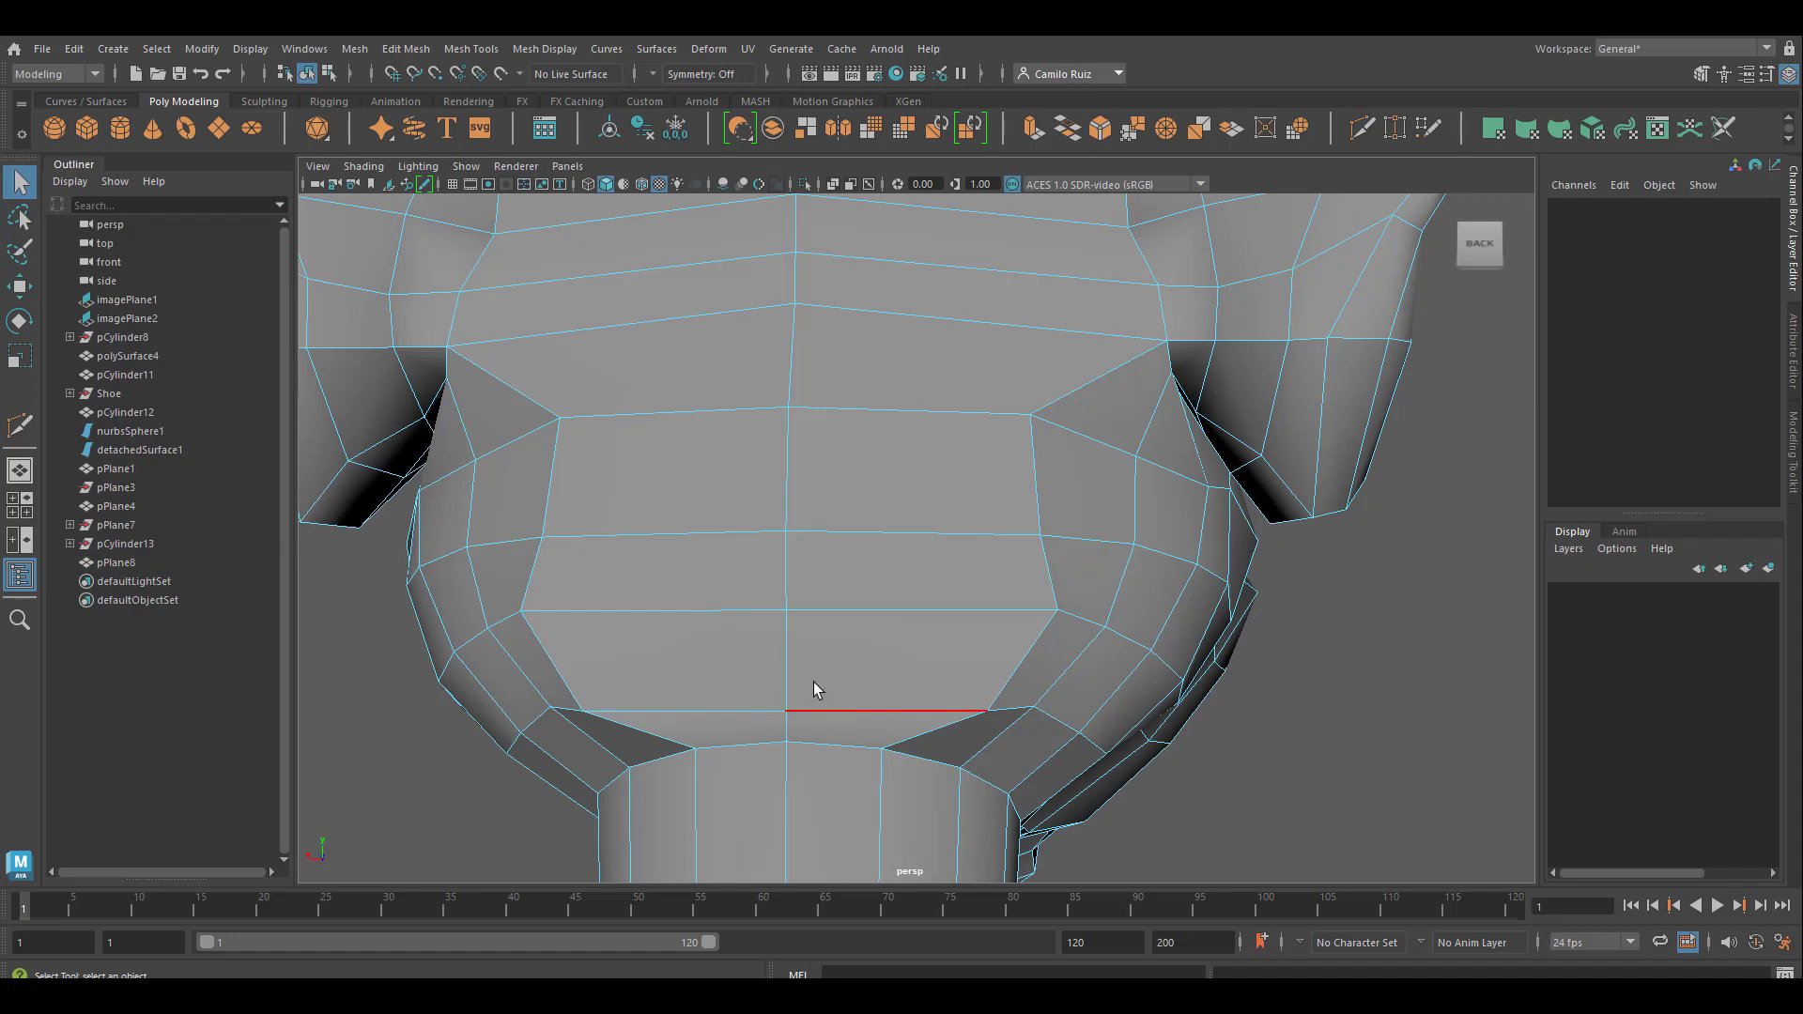
# Target Weld the head border vertex beside the triangular gap onto the neck's top vertex at the gap's lower tip
pyautogui.moveTo(785, 453); pyautogui.dragTo(695, 454, button='right')
pyautogui.moveTo(520, 433); pyautogui.dragTo(954, 583)
pyautogui.click(983, 767)
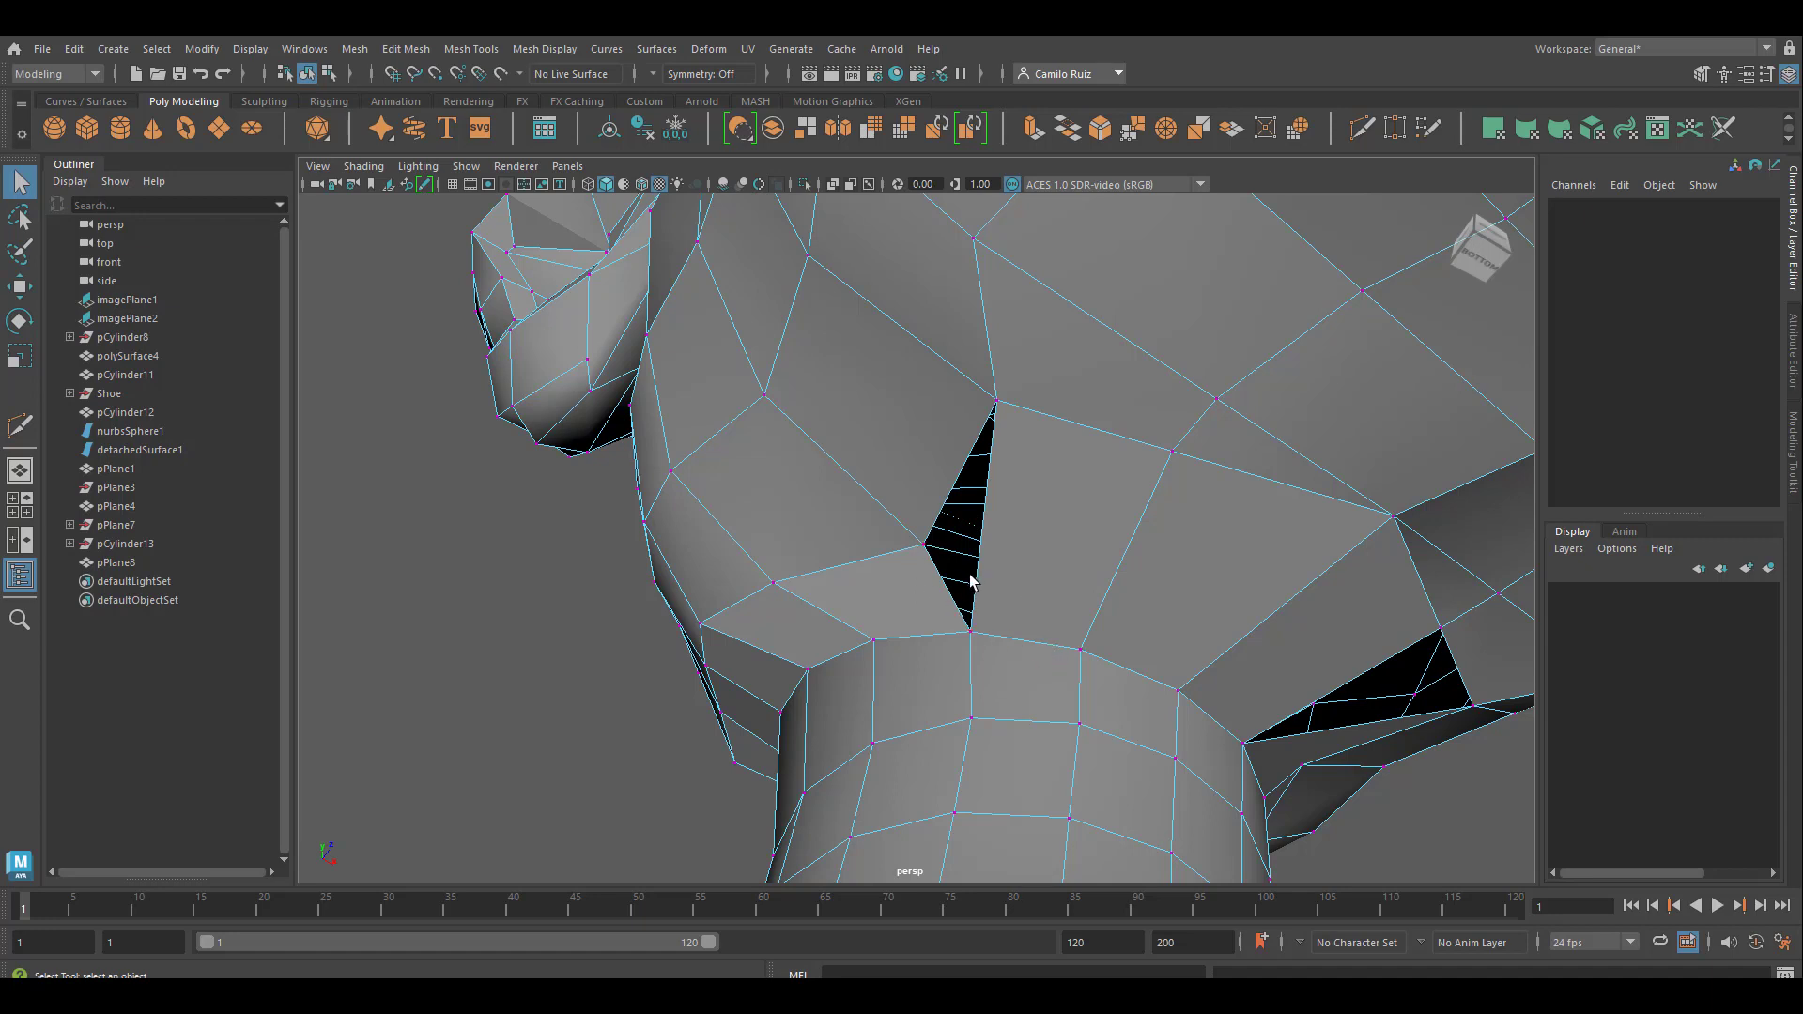
pyautogui.click(1398, 136)
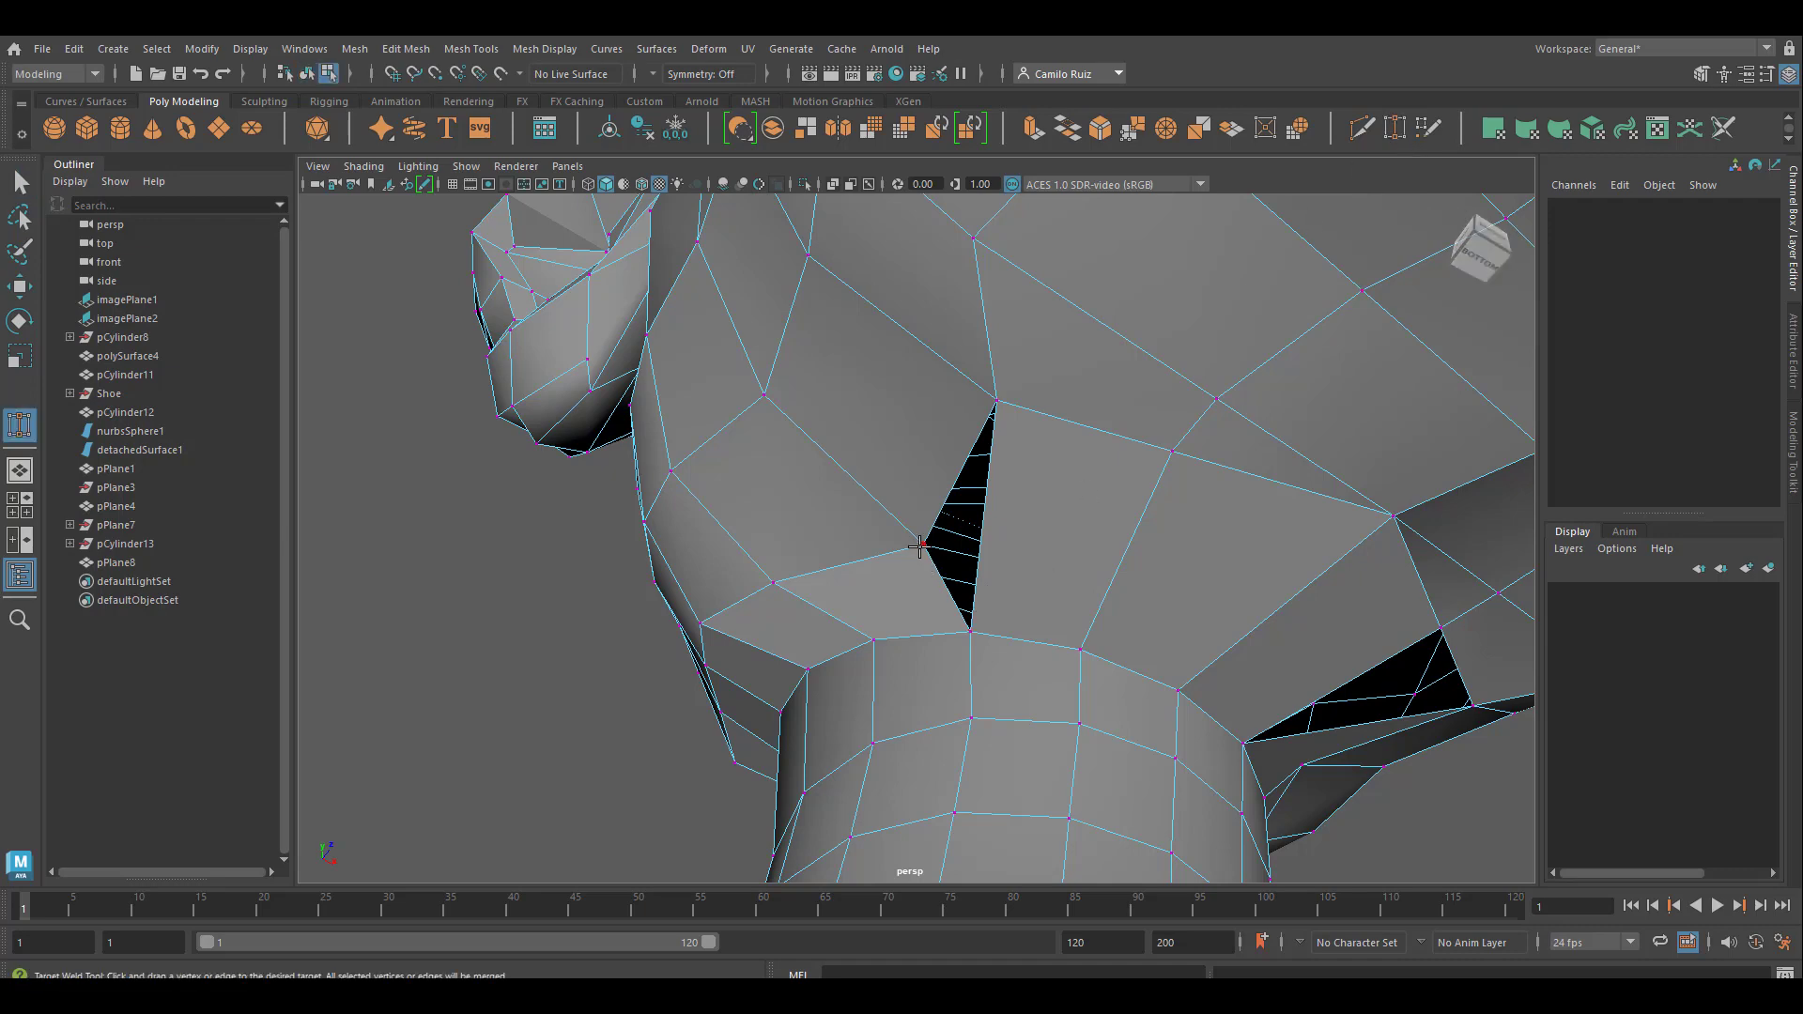
pyautogui.moveTo(974, 654); pyautogui.dragTo(973, 655)
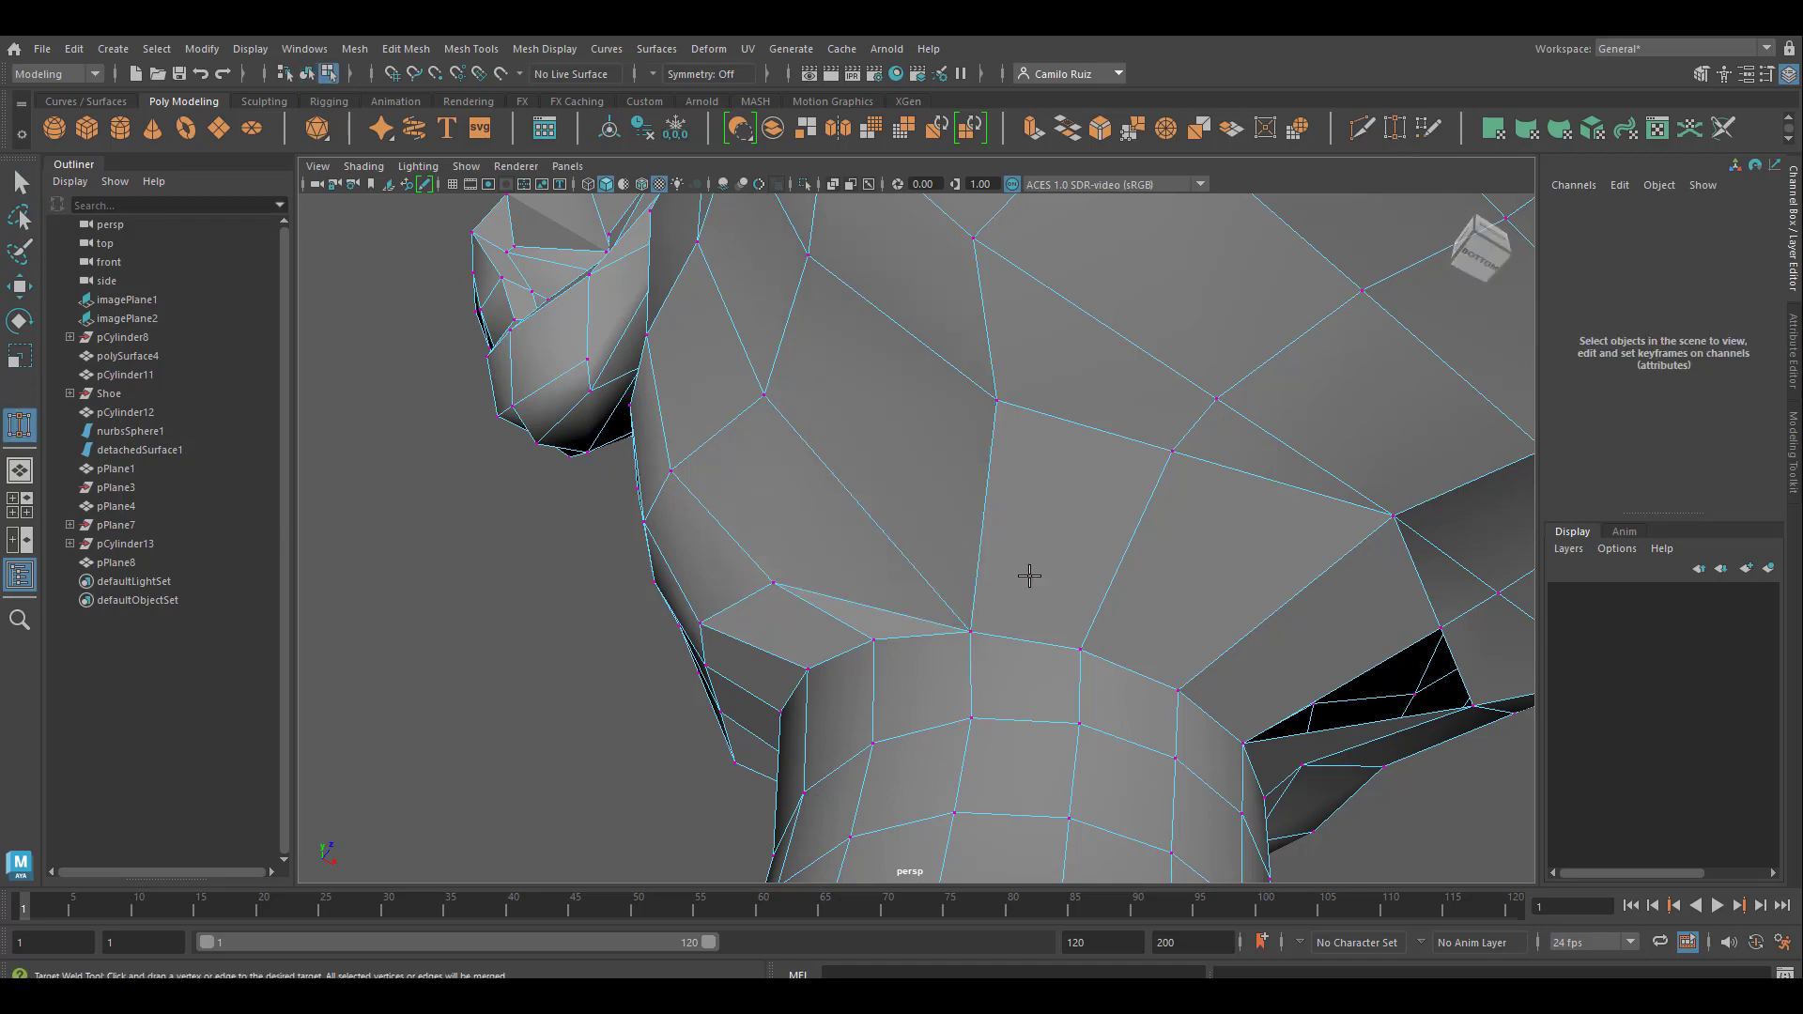
# Close the triangular gap on the other side by target-welding its outer upper corner vertex onto the inner upper corner vertex
pyautogui.keyDown('alt'); pyautogui.moveTo(1186, 628); pyautogui.dragTo(1095, 586); pyautogui.keyUp('alt')
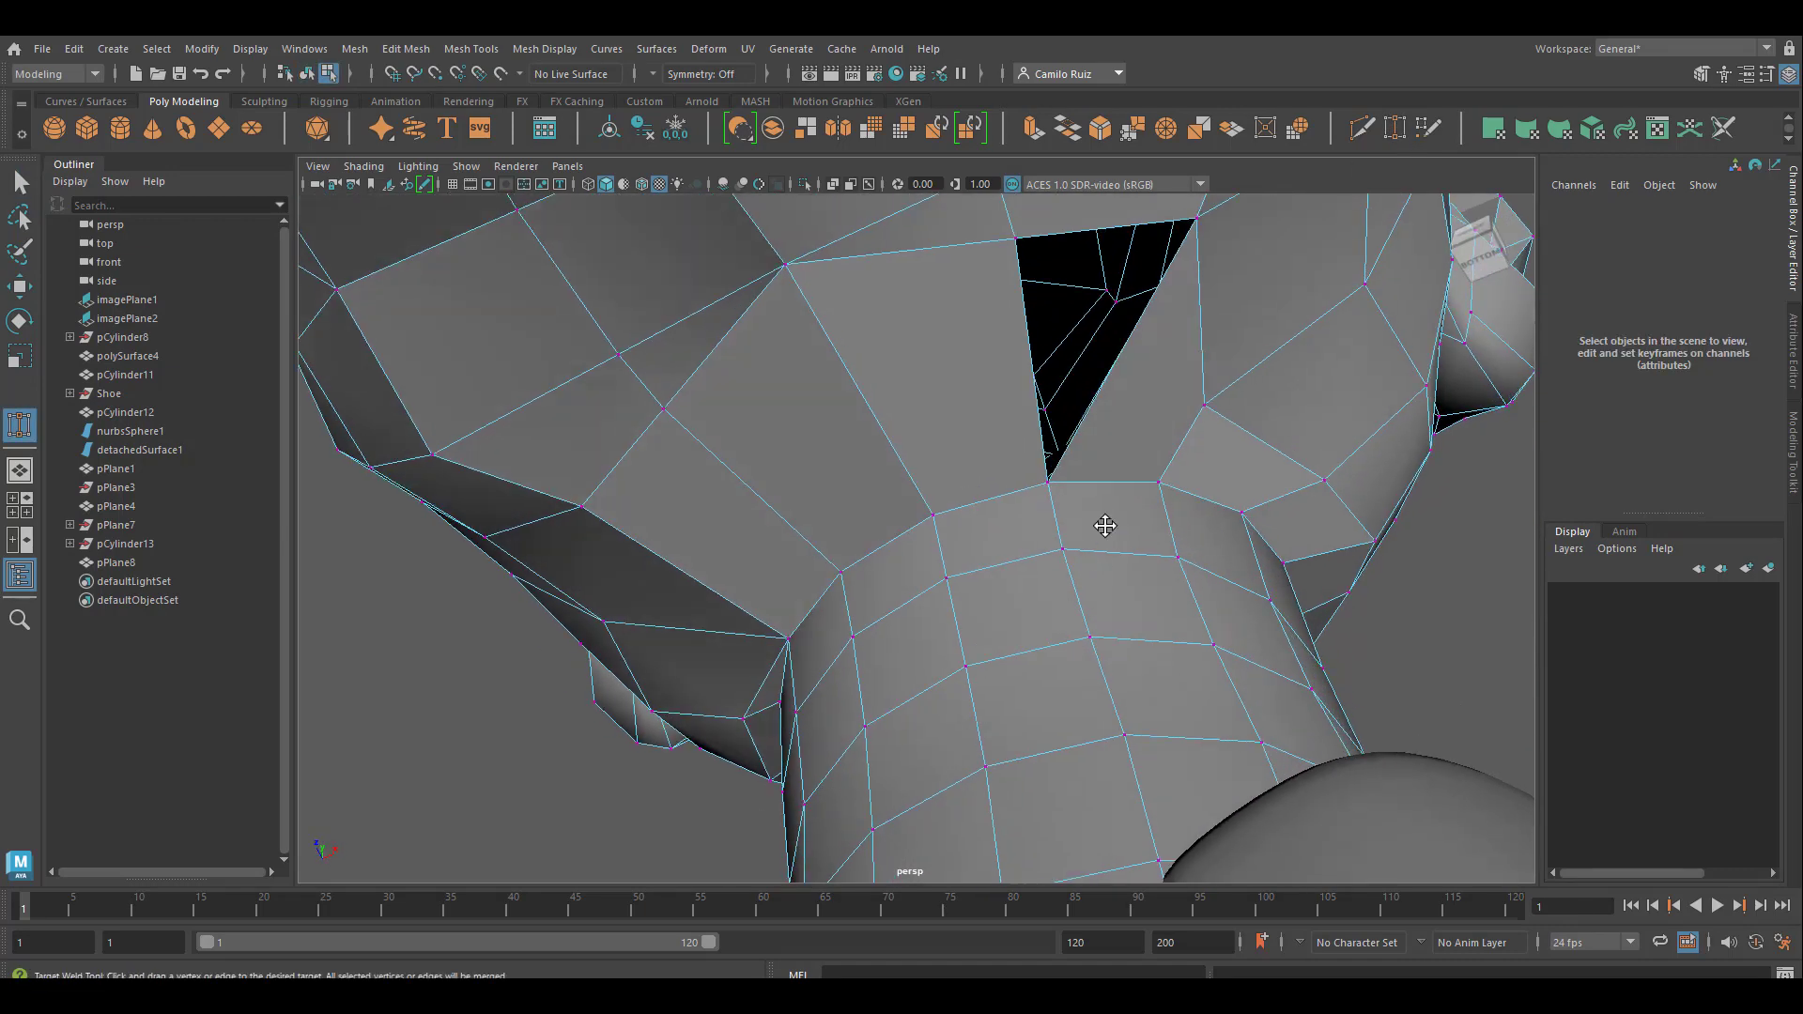
pyautogui.keyDown('alt'); pyautogui.moveTo(1105, 526); pyautogui.dragTo(1105, 510, button='middle'); pyautogui.keyUp('alt')
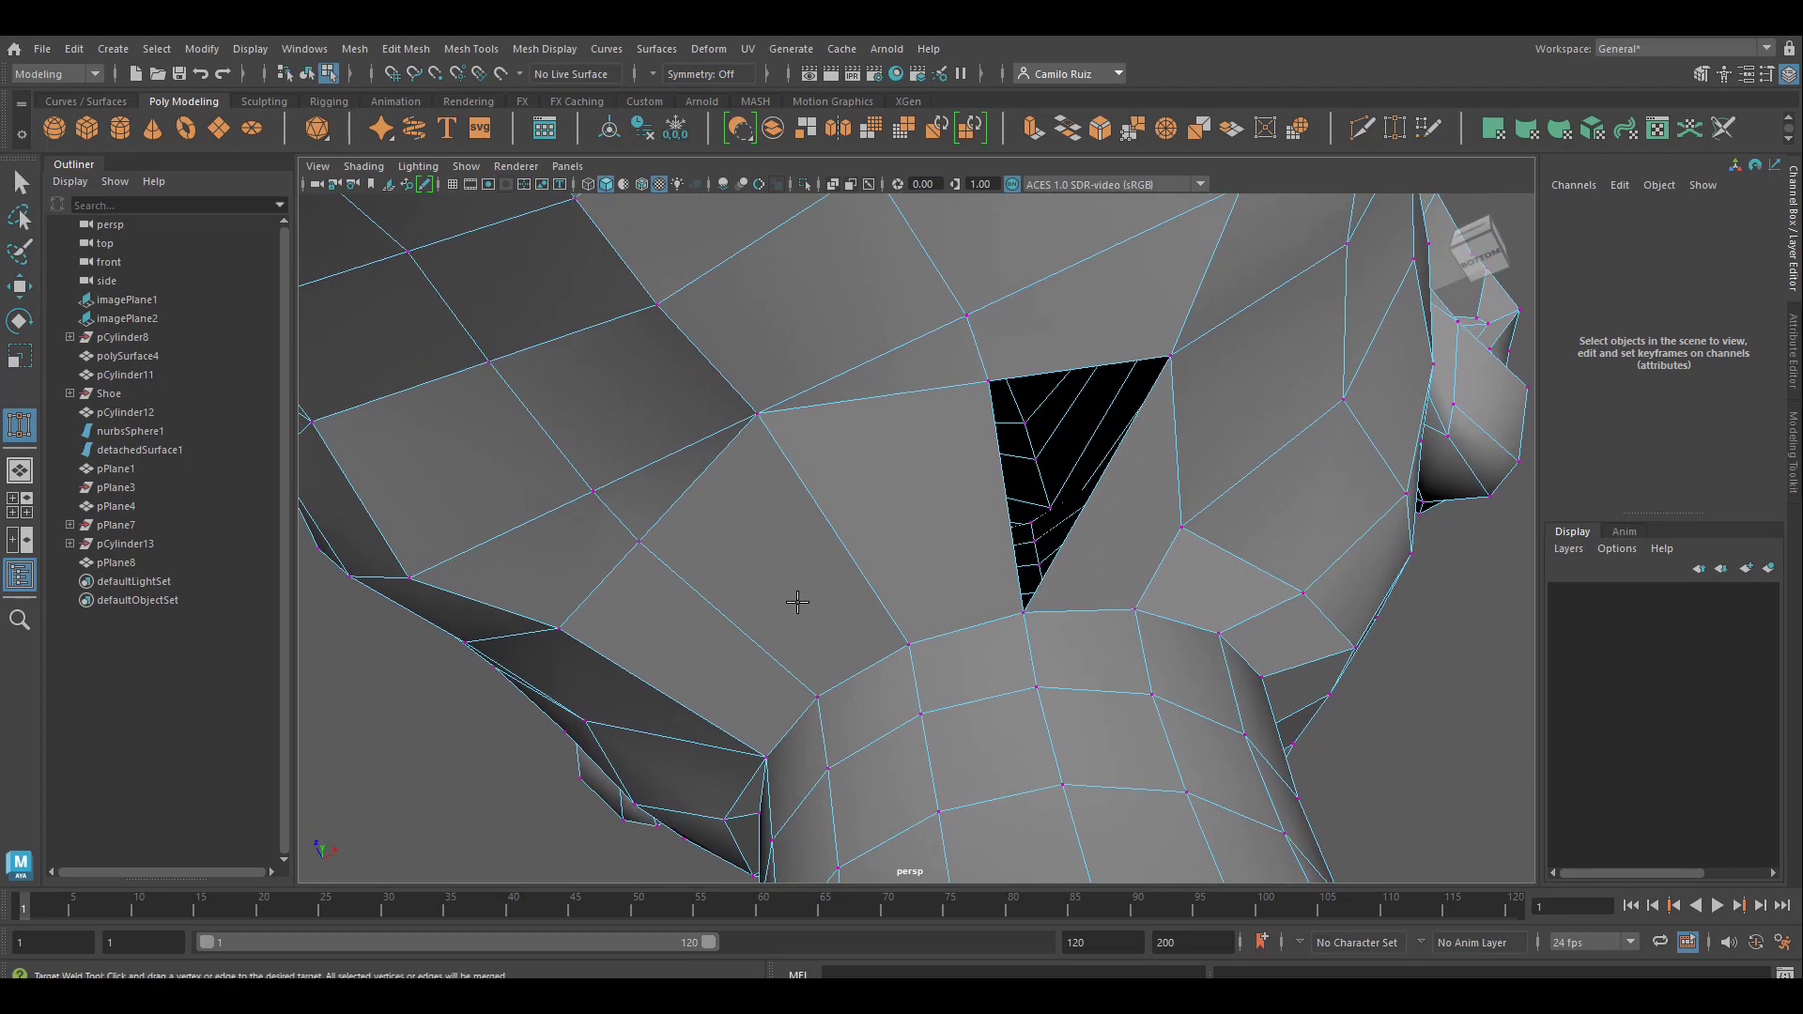
pyautogui.keyDown('alt'); pyautogui.moveTo(797, 602); pyautogui.dragTo(821, 595); pyautogui.keyUp('alt')
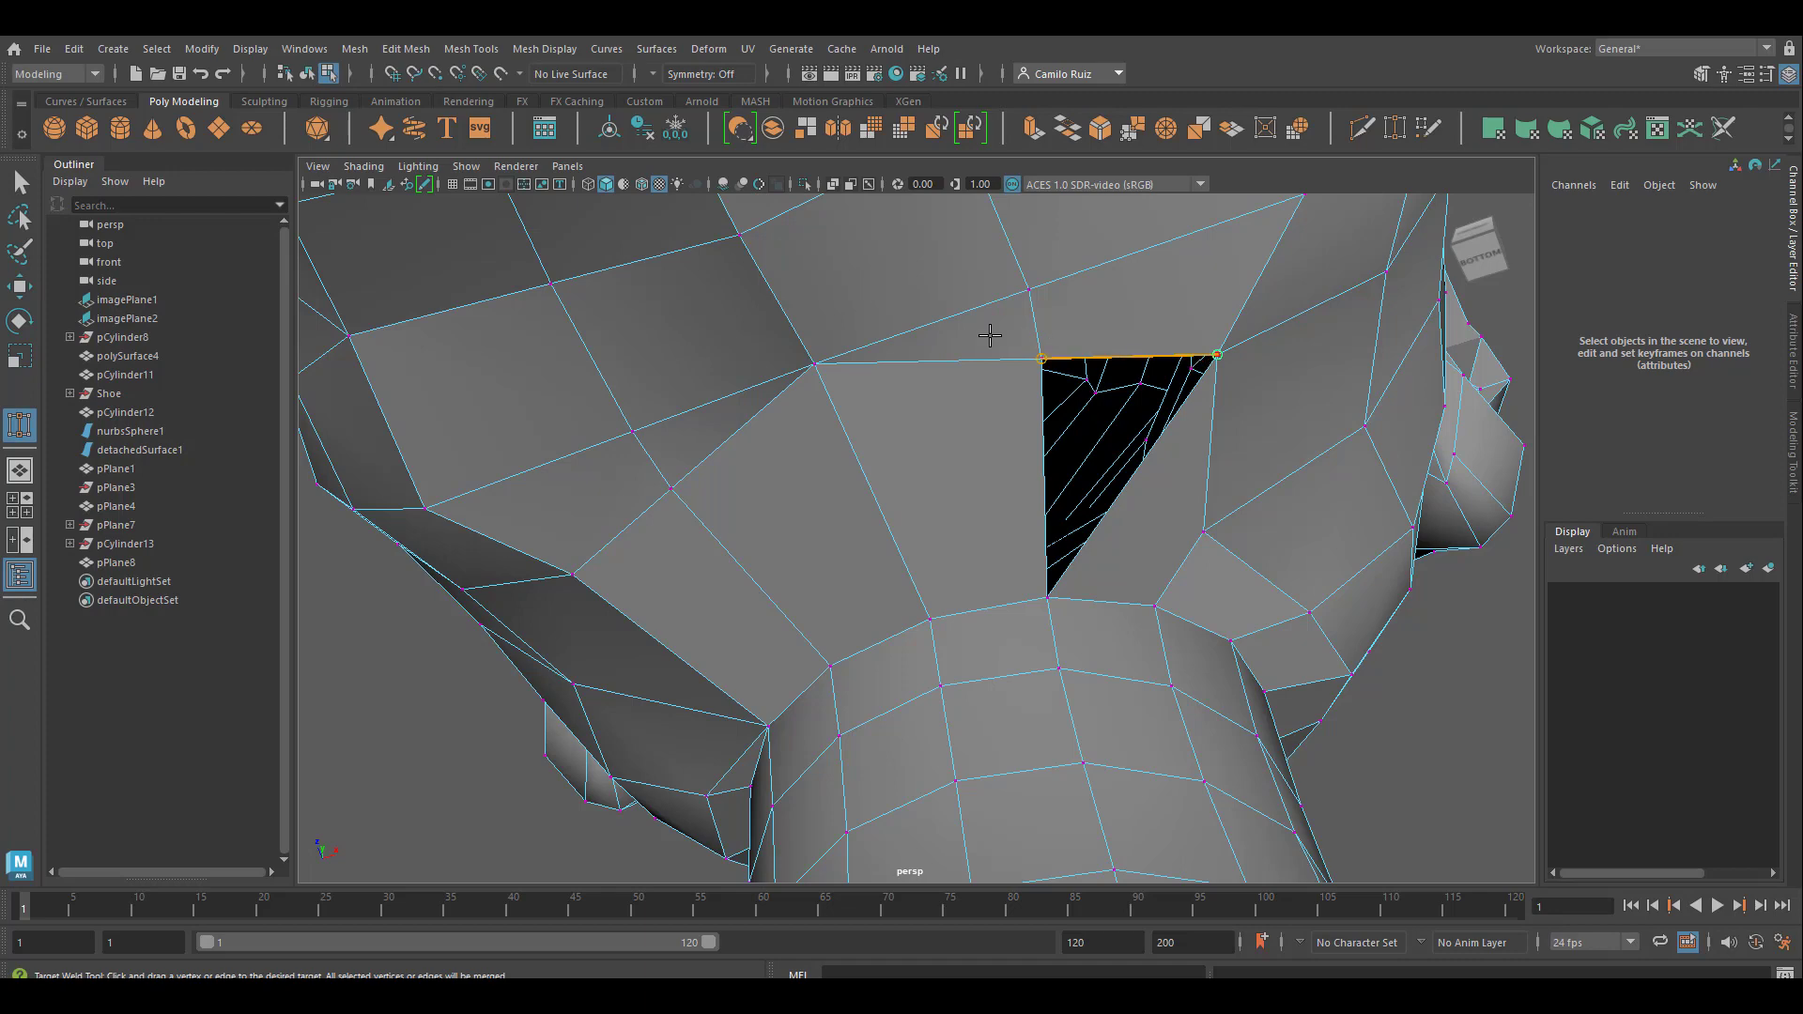
pyautogui.moveTo(990, 335); pyautogui.dragTo(986, 337)
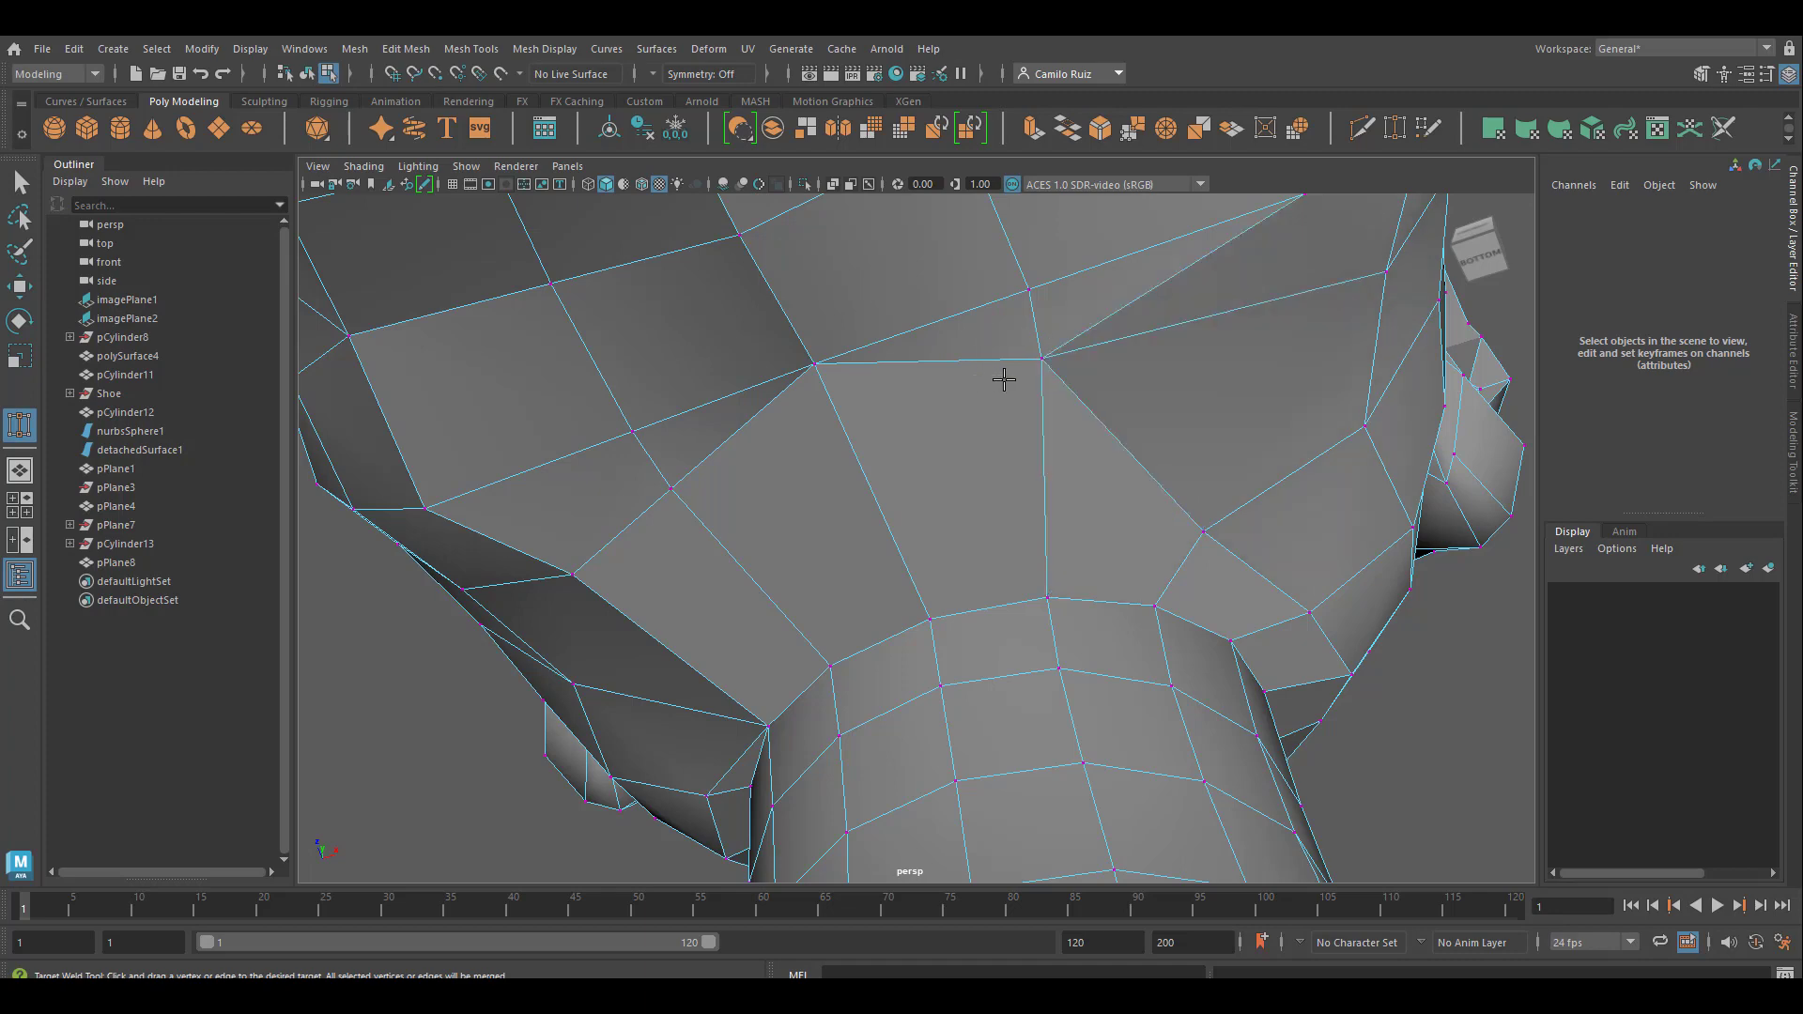
# Cut an edge with Multi-Cut on the first welded side, from the neck border through the jaw-side vertex up to the gap's former upper vertex
pyautogui.keyDown('alt'); pyautogui.moveTo(1105, 424); pyautogui.dragTo(1282, 433); pyautogui.keyUp('alt')
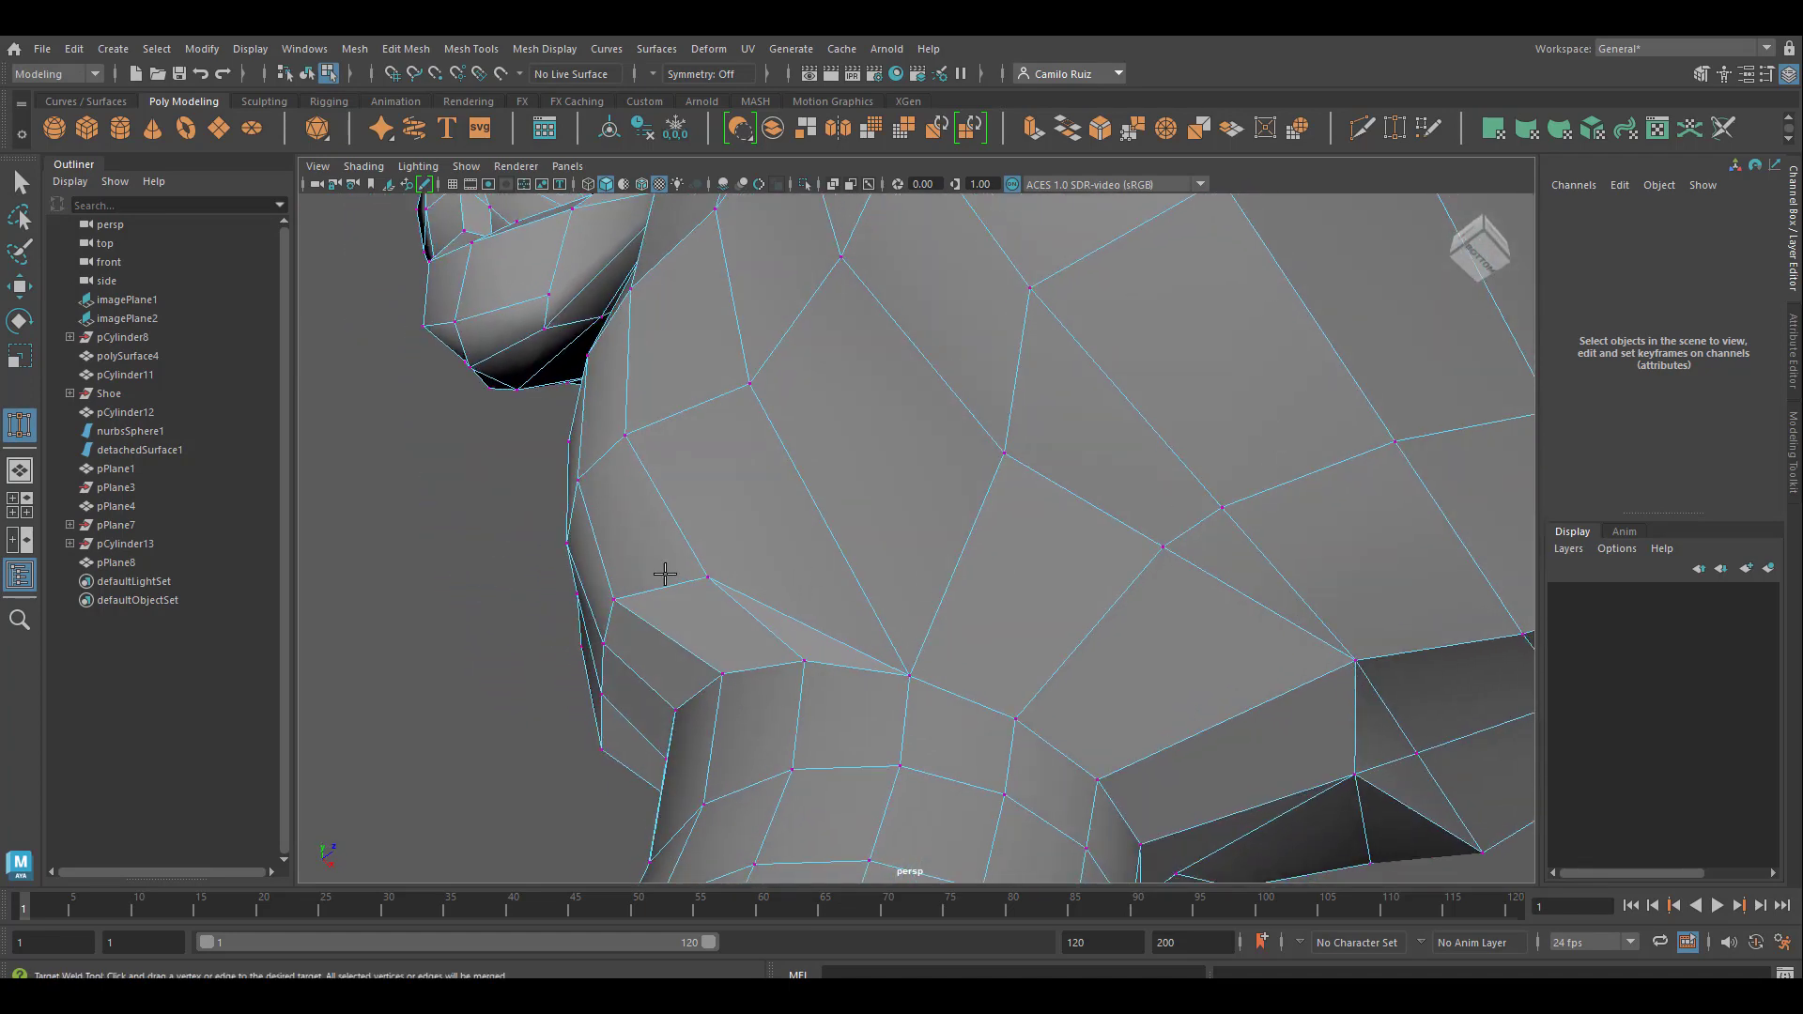
pyautogui.click(1361, 129)
pyautogui.click(613, 598)
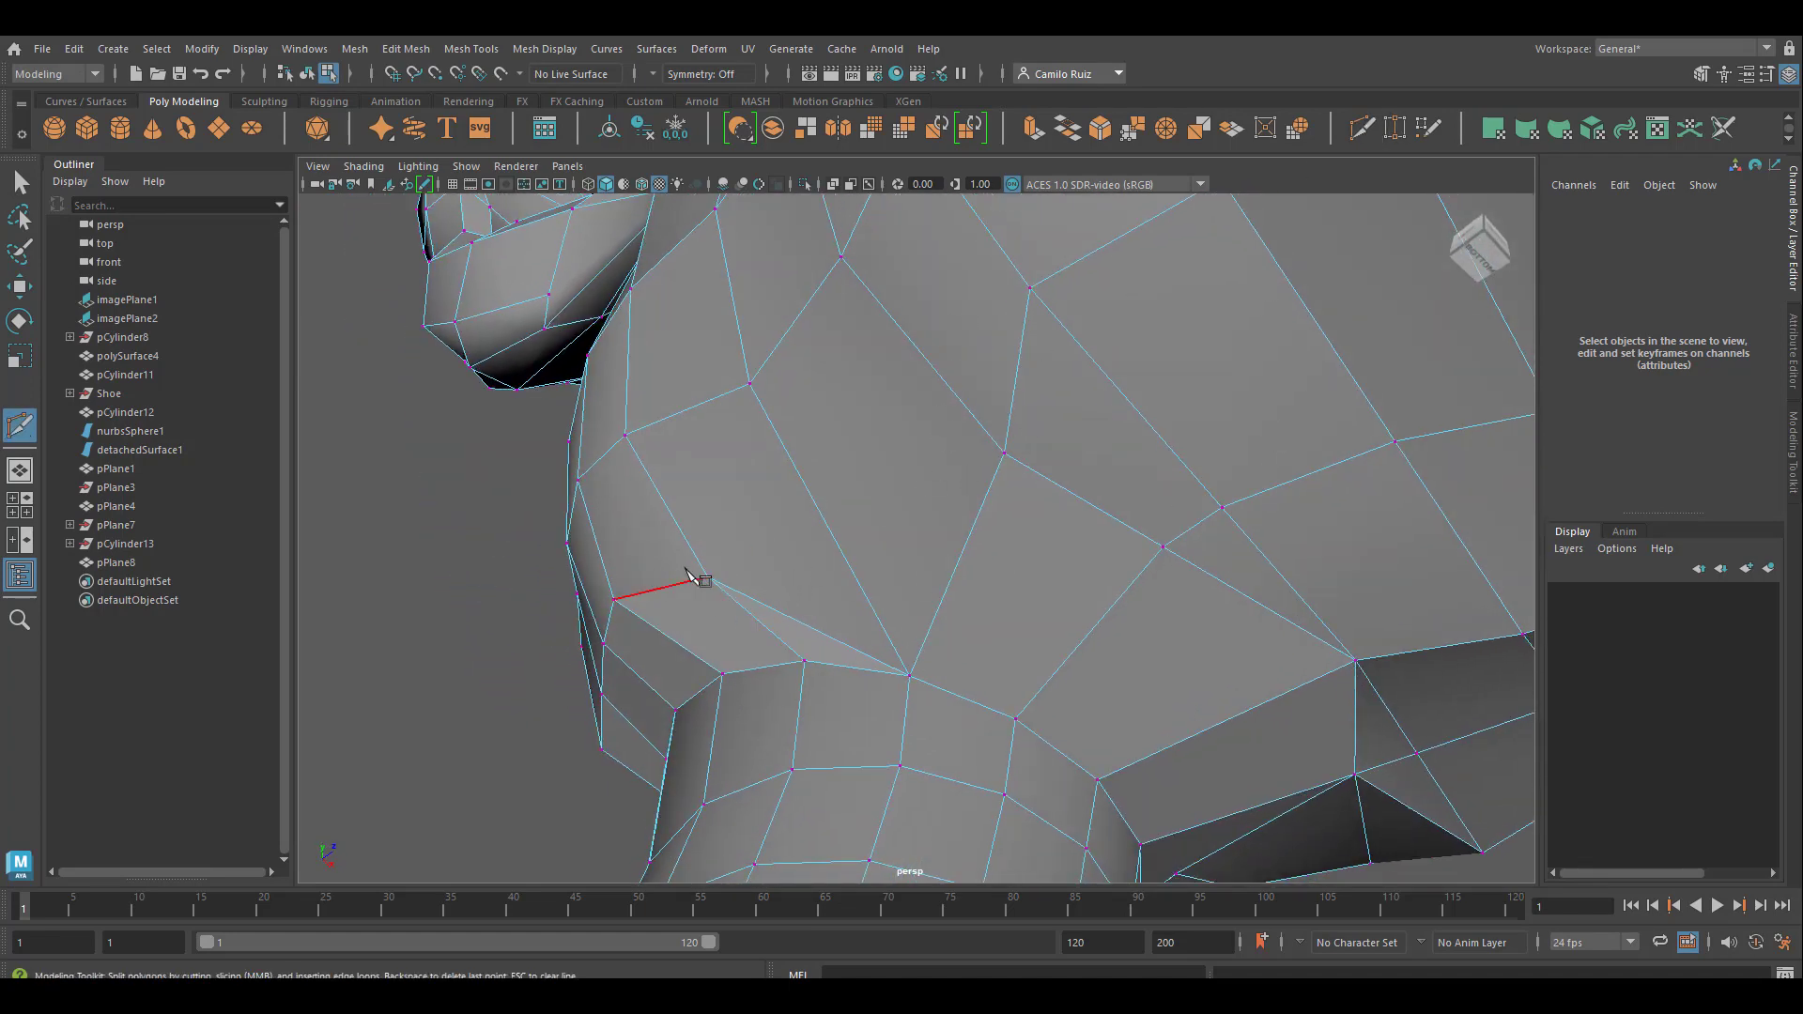
pyautogui.click(708, 579)
pyautogui.press('Return')
pyautogui.click(1030, 288)
# Delete the redundant diagonal edge between the jaw-side vertex and the welded vertex on top of the neck
pyautogui.keyDown('alt'); pyautogui.moveTo(980, 511); pyautogui.dragTo(938, 512); pyautogui.keyUp('alt')
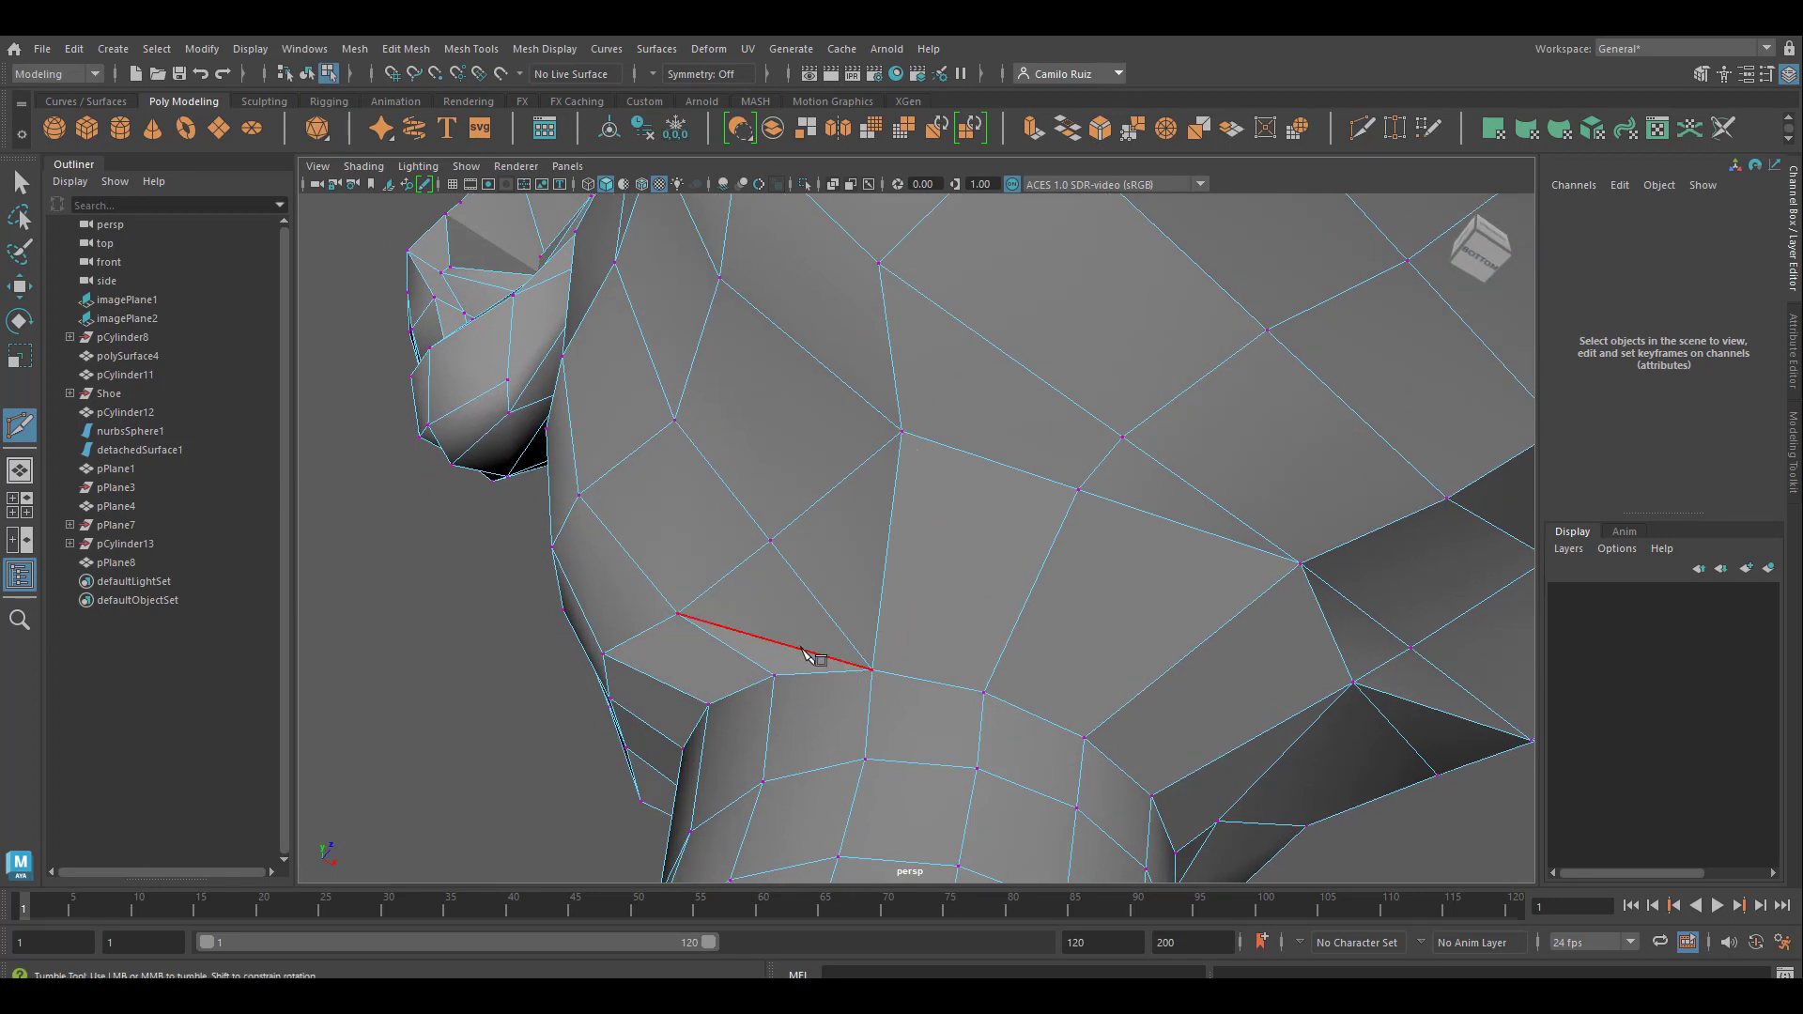
pyautogui.click(21, 181)
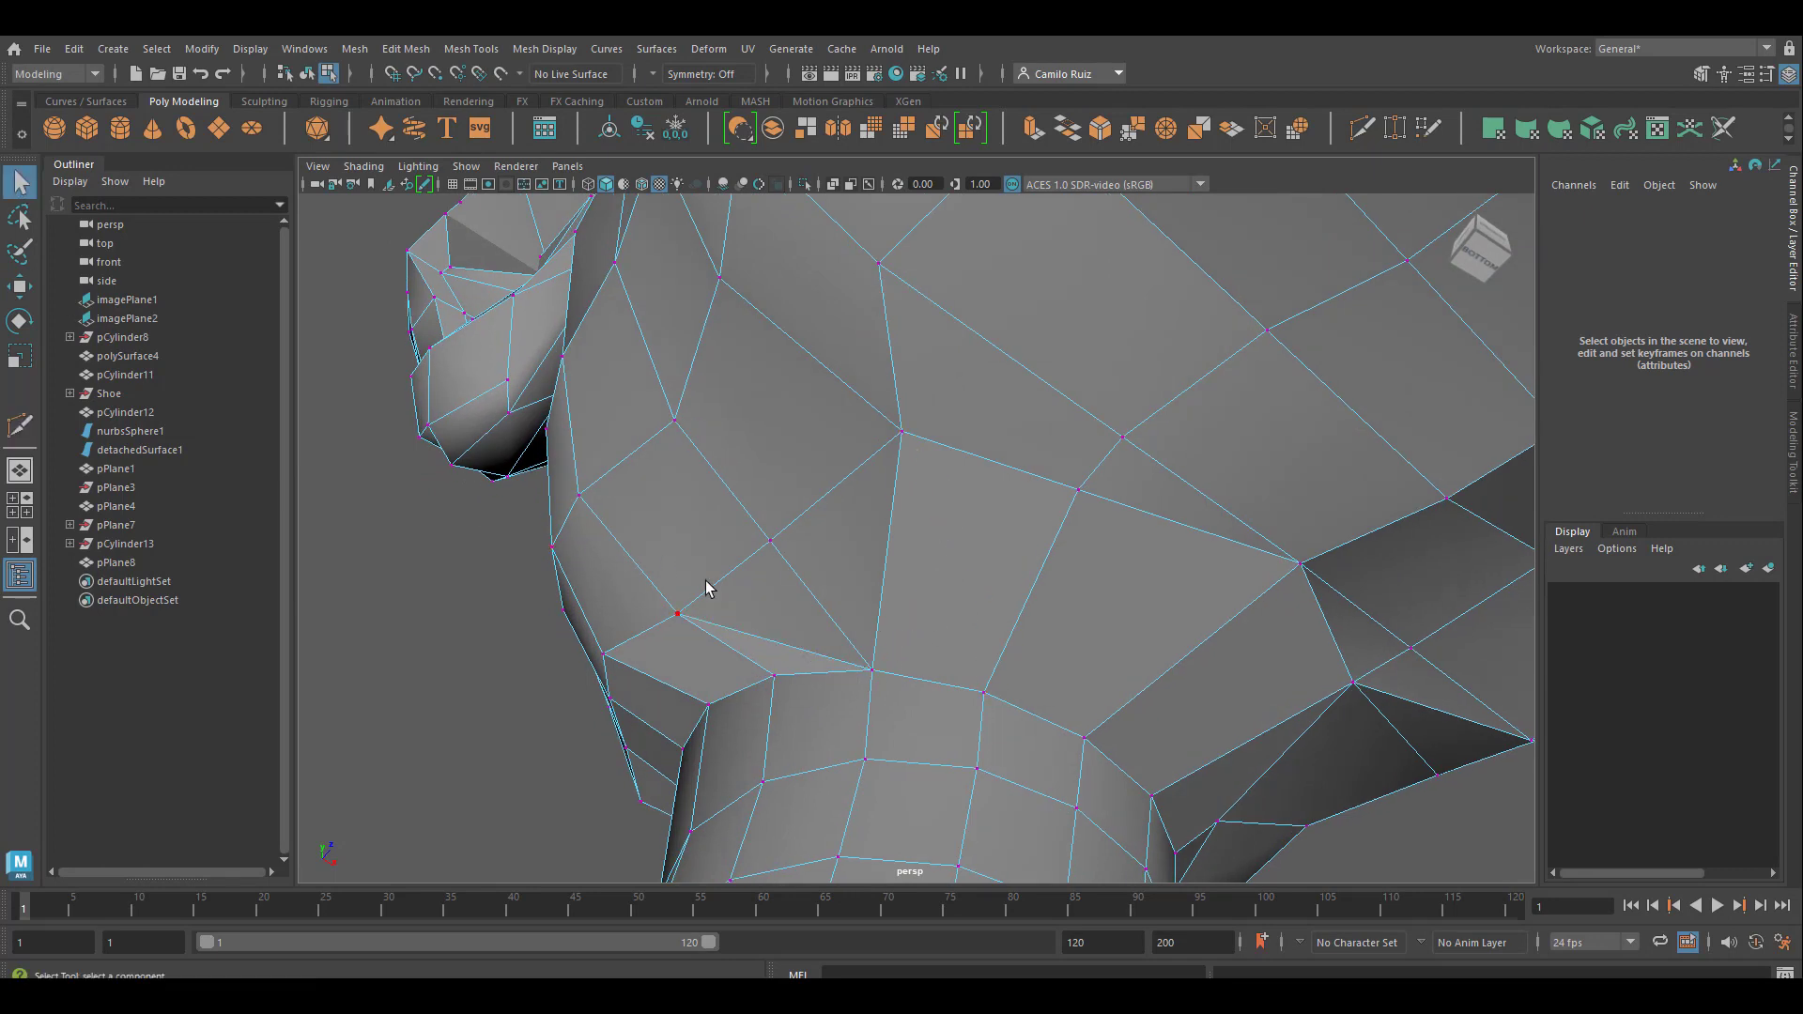
pyautogui.moveTo(791, 454); pyautogui.dragTo(788, 404, button='right')
pyautogui.click(805, 654)
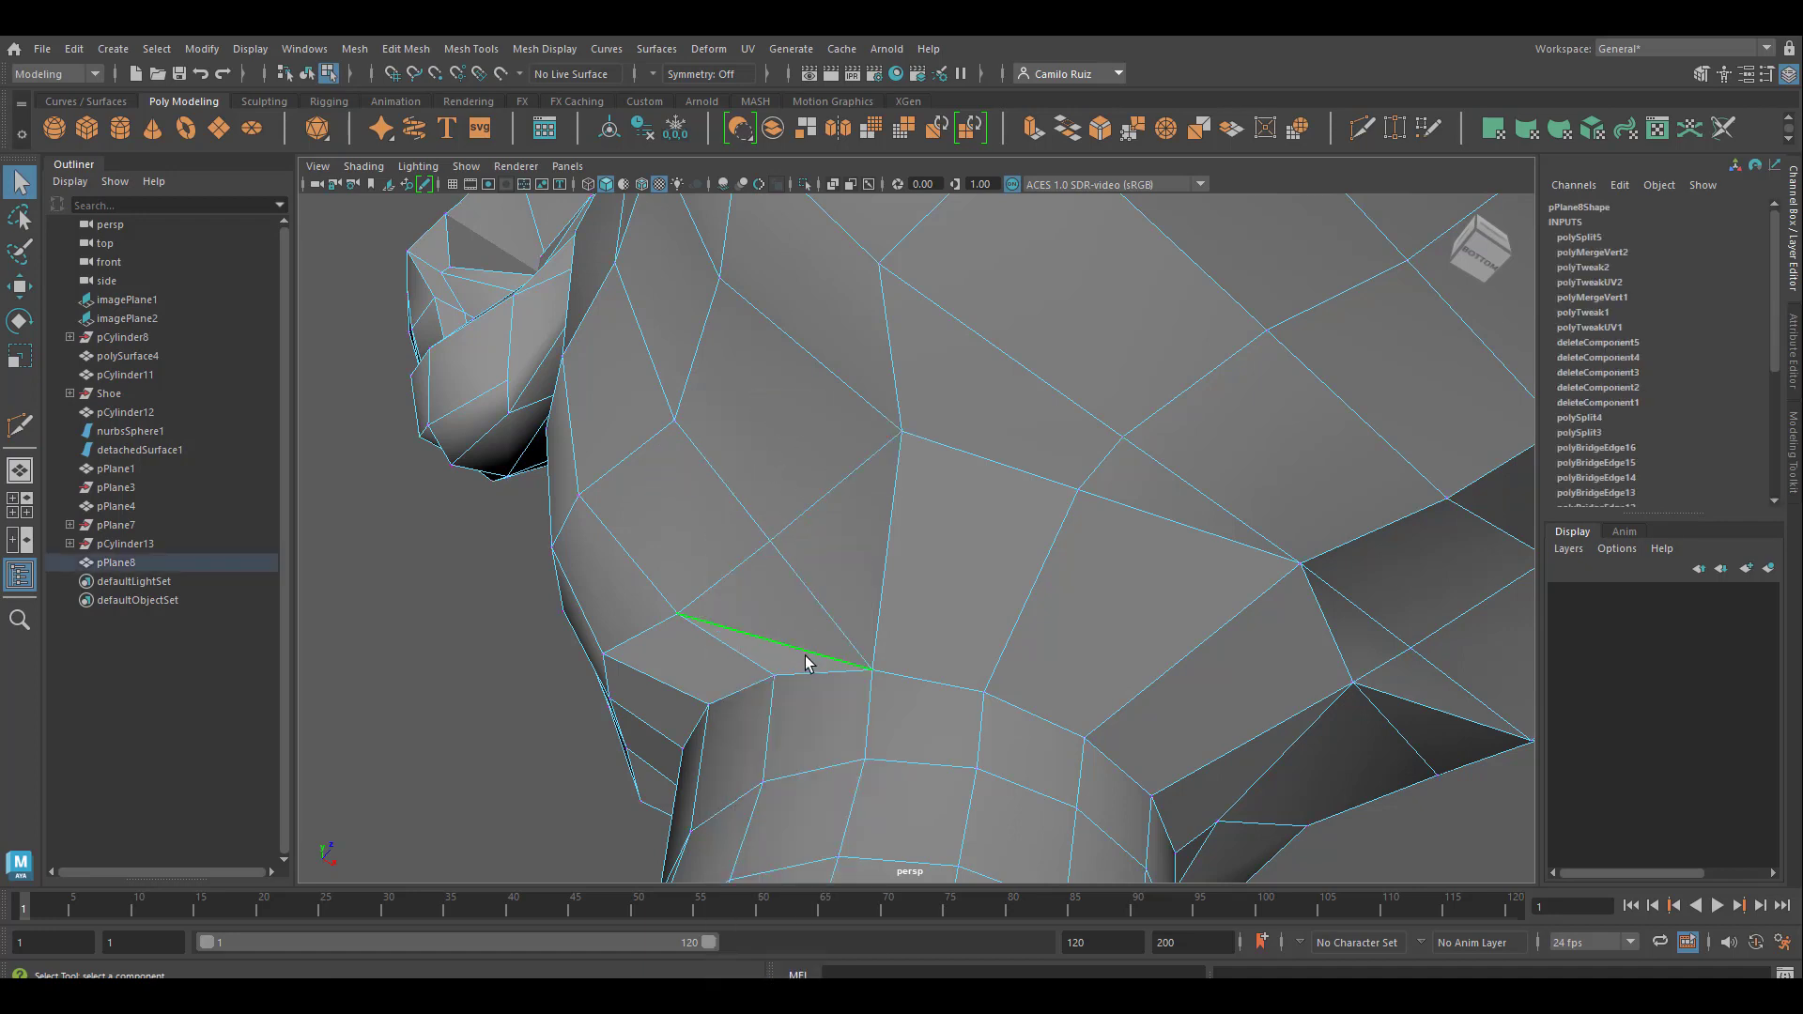
pyautogui.click(827, 629)
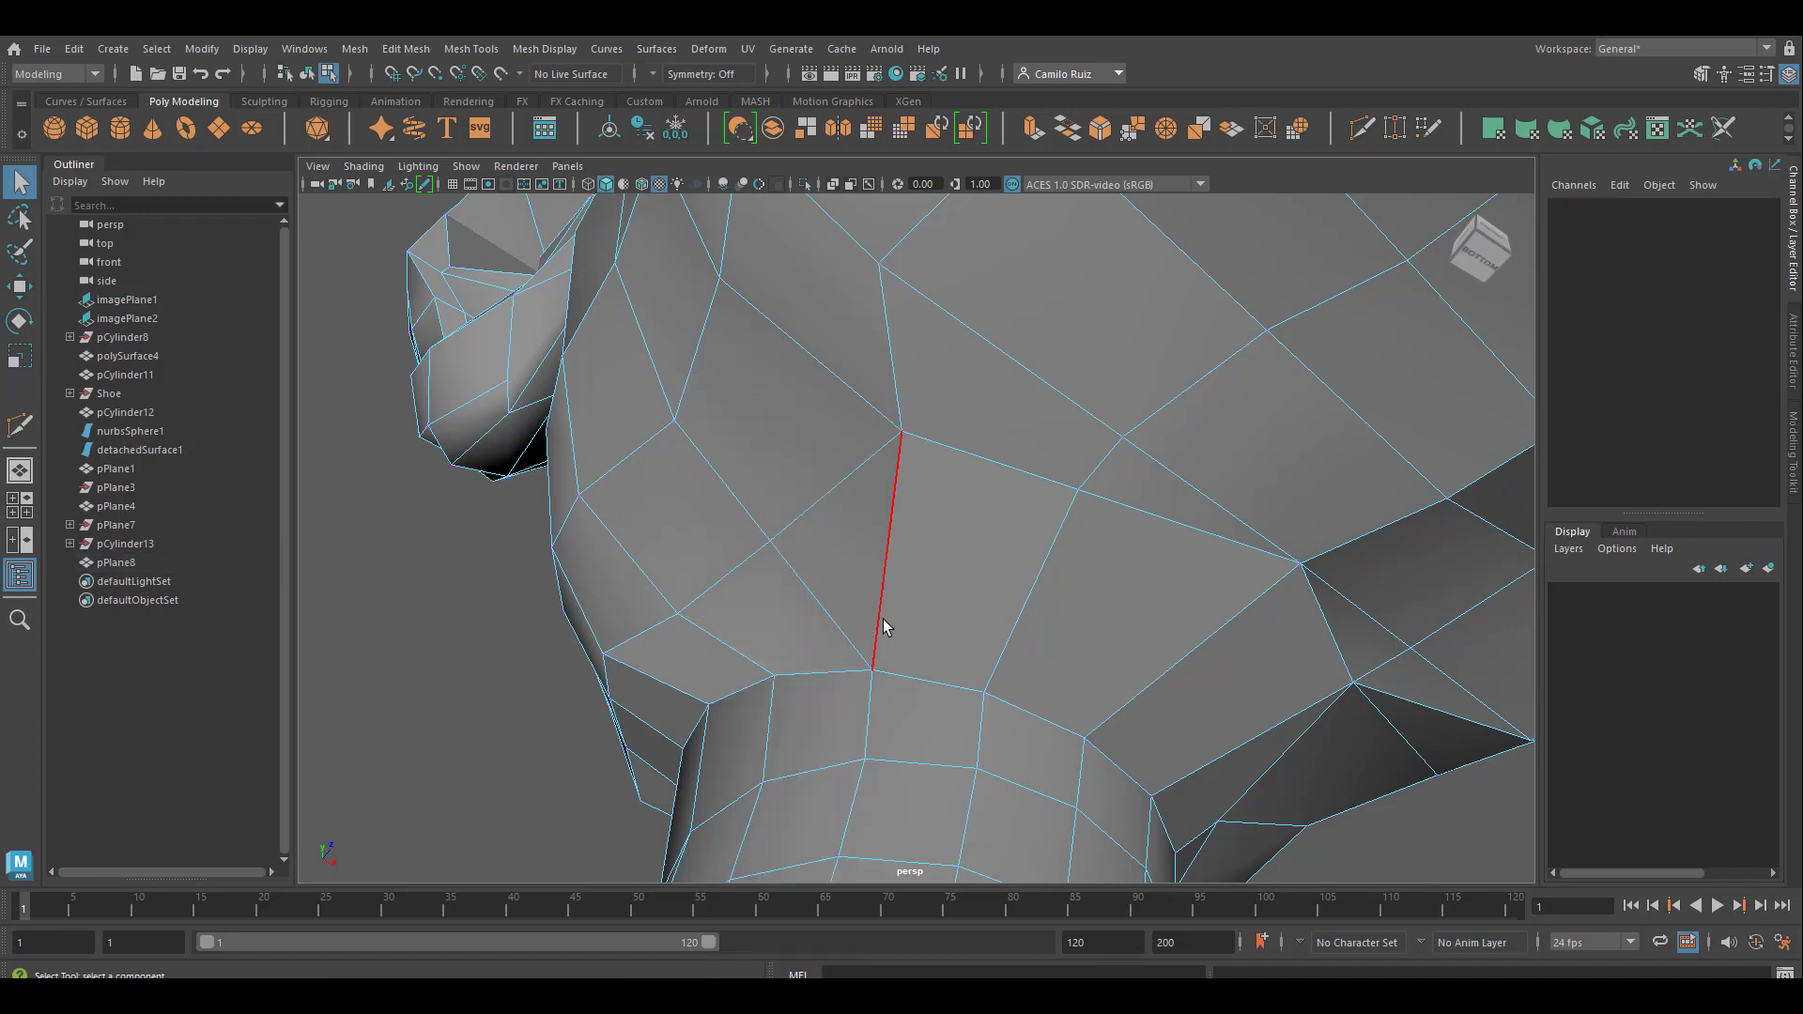
# On the other side, cut an edge from the underside vertex across the long edge below it, down to the jaw-side vertex near the neck
pyautogui.keyDown('alt'); pyautogui.moveTo(883, 624); pyautogui.dragTo(793, 632); pyautogui.keyUp('alt')
pyautogui.keyDown('alt'); pyautogui.moveTo(877, 604); pyautogui.dragTo(939, 561, button='middle'); pyautogui.keyUp('alt')
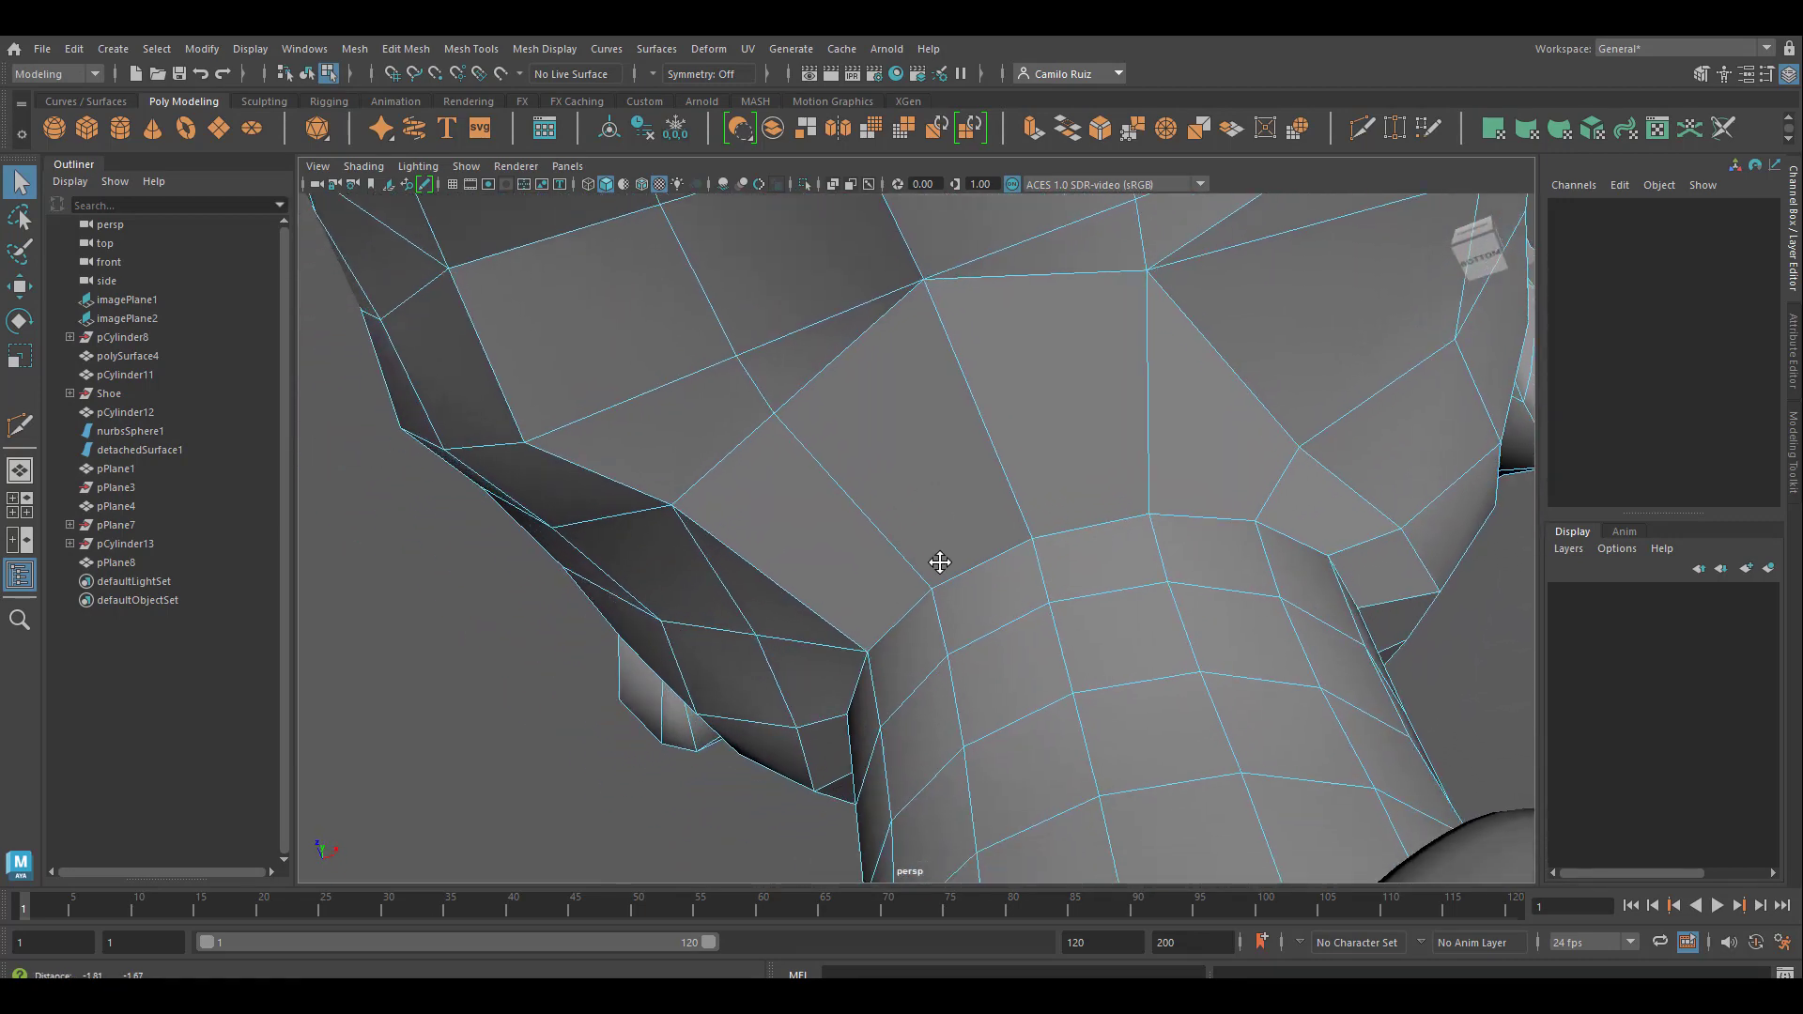
pyautogui.keyDown('alt'); pyautogui.moveTo(921, 571); pyautogui.dragTo(736, 632); pyautogui.keyUp('alt')
pyautogui.keyDown('alt'); pyautogui.moveTo(736, 632); pyautogui.dragTo(700, 727, button='middle'); pyautogui.keyUp('alt')
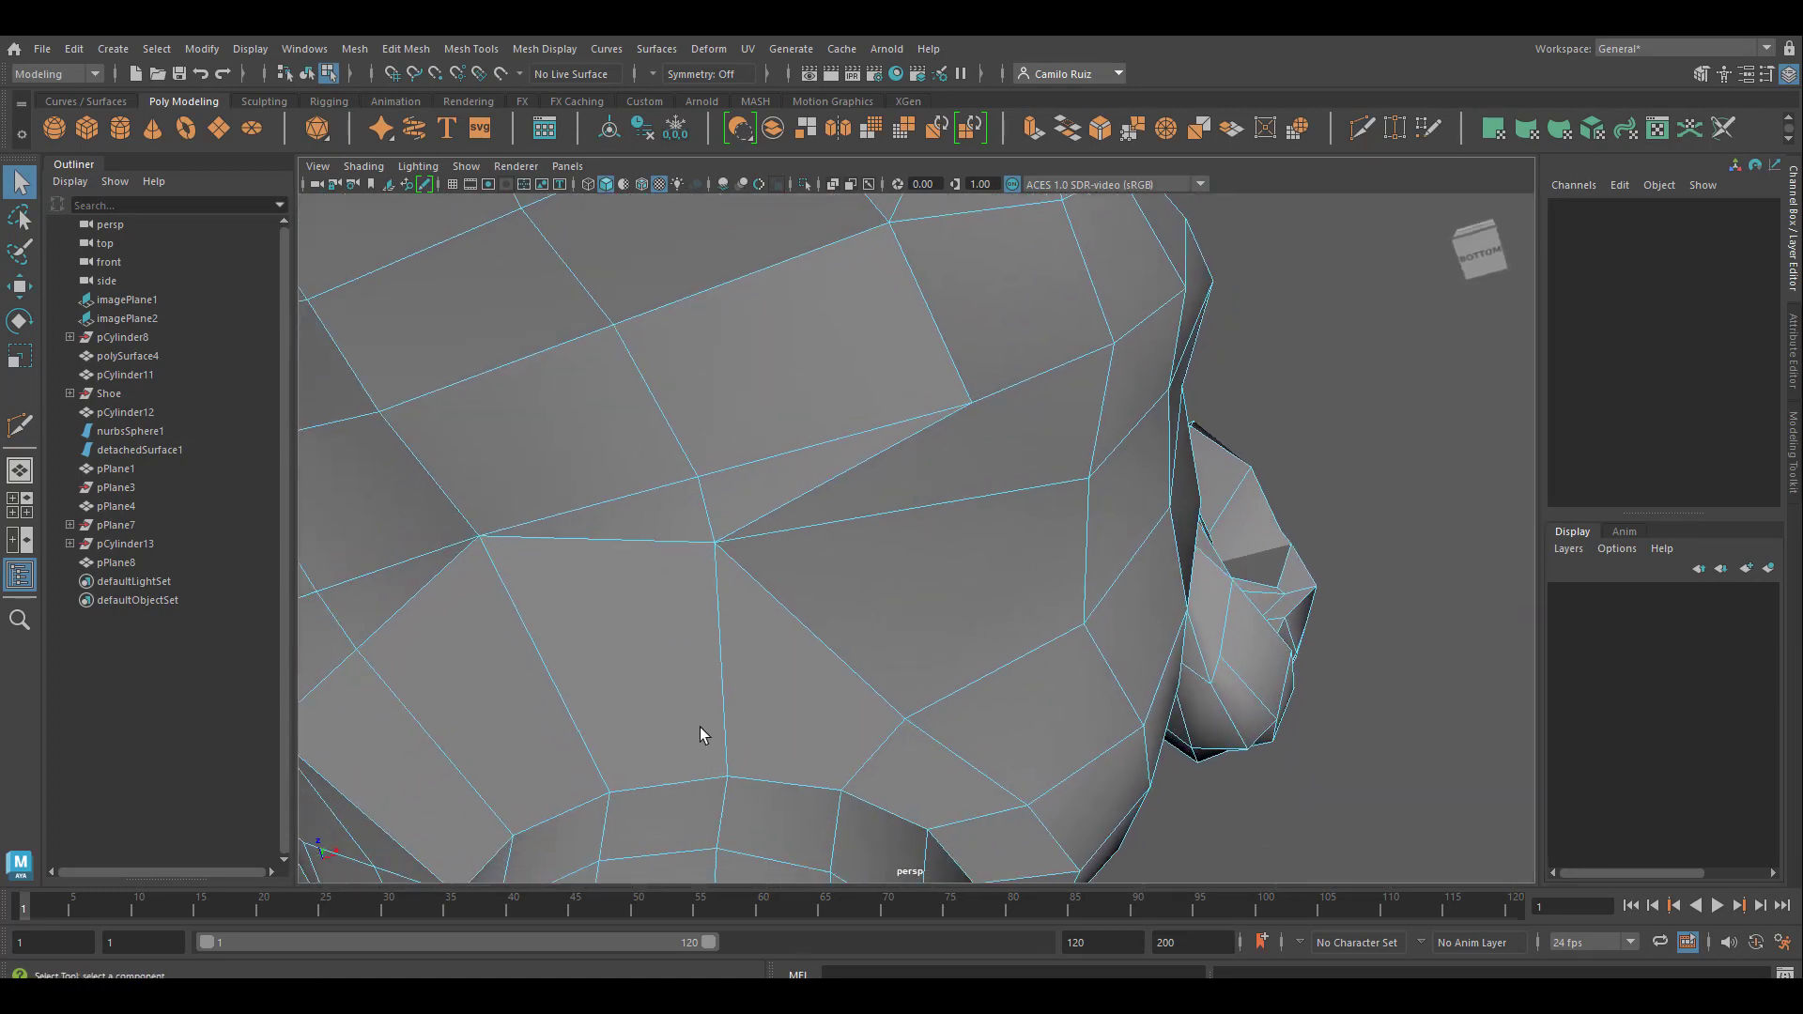
pyautogui.click(1362, 127)
pyautogui.click(971, 403)
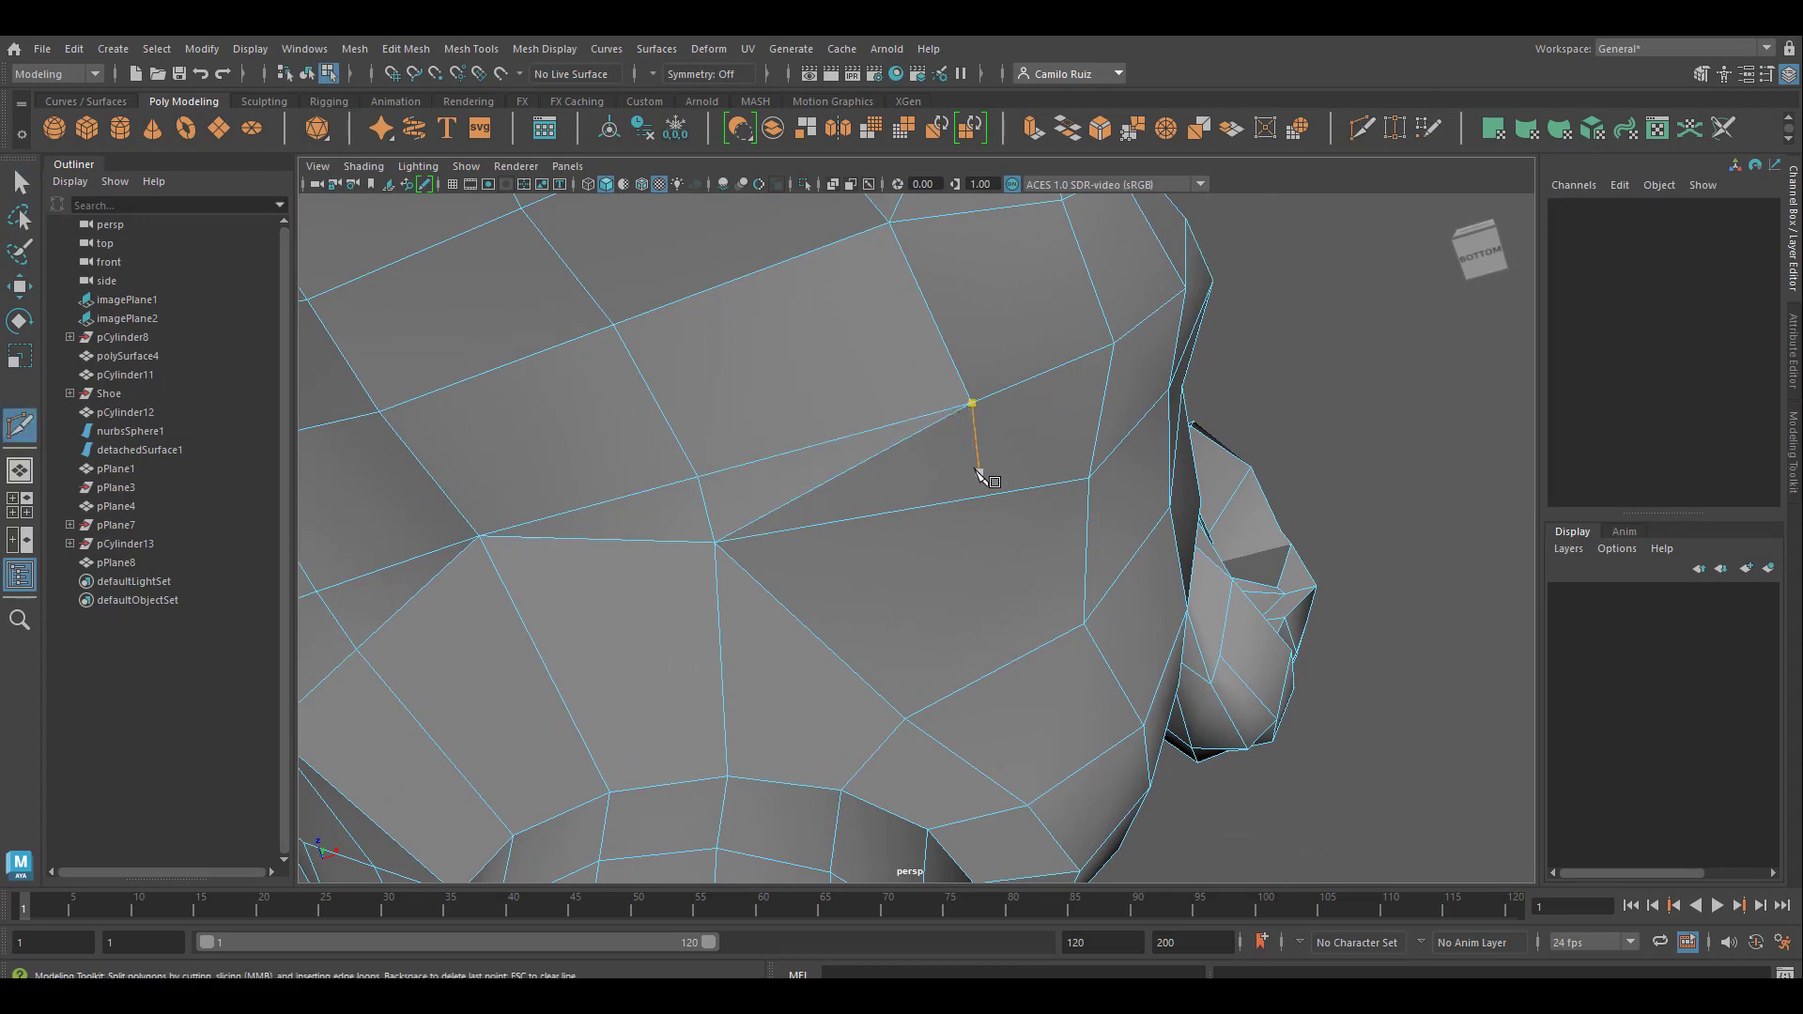
pyautogui.keyDown('alt'); pyautogui.moveTo(970, 463); pyautogui.dragTo(981, 398, button='middle'); pyautogui.keyUp('alt')
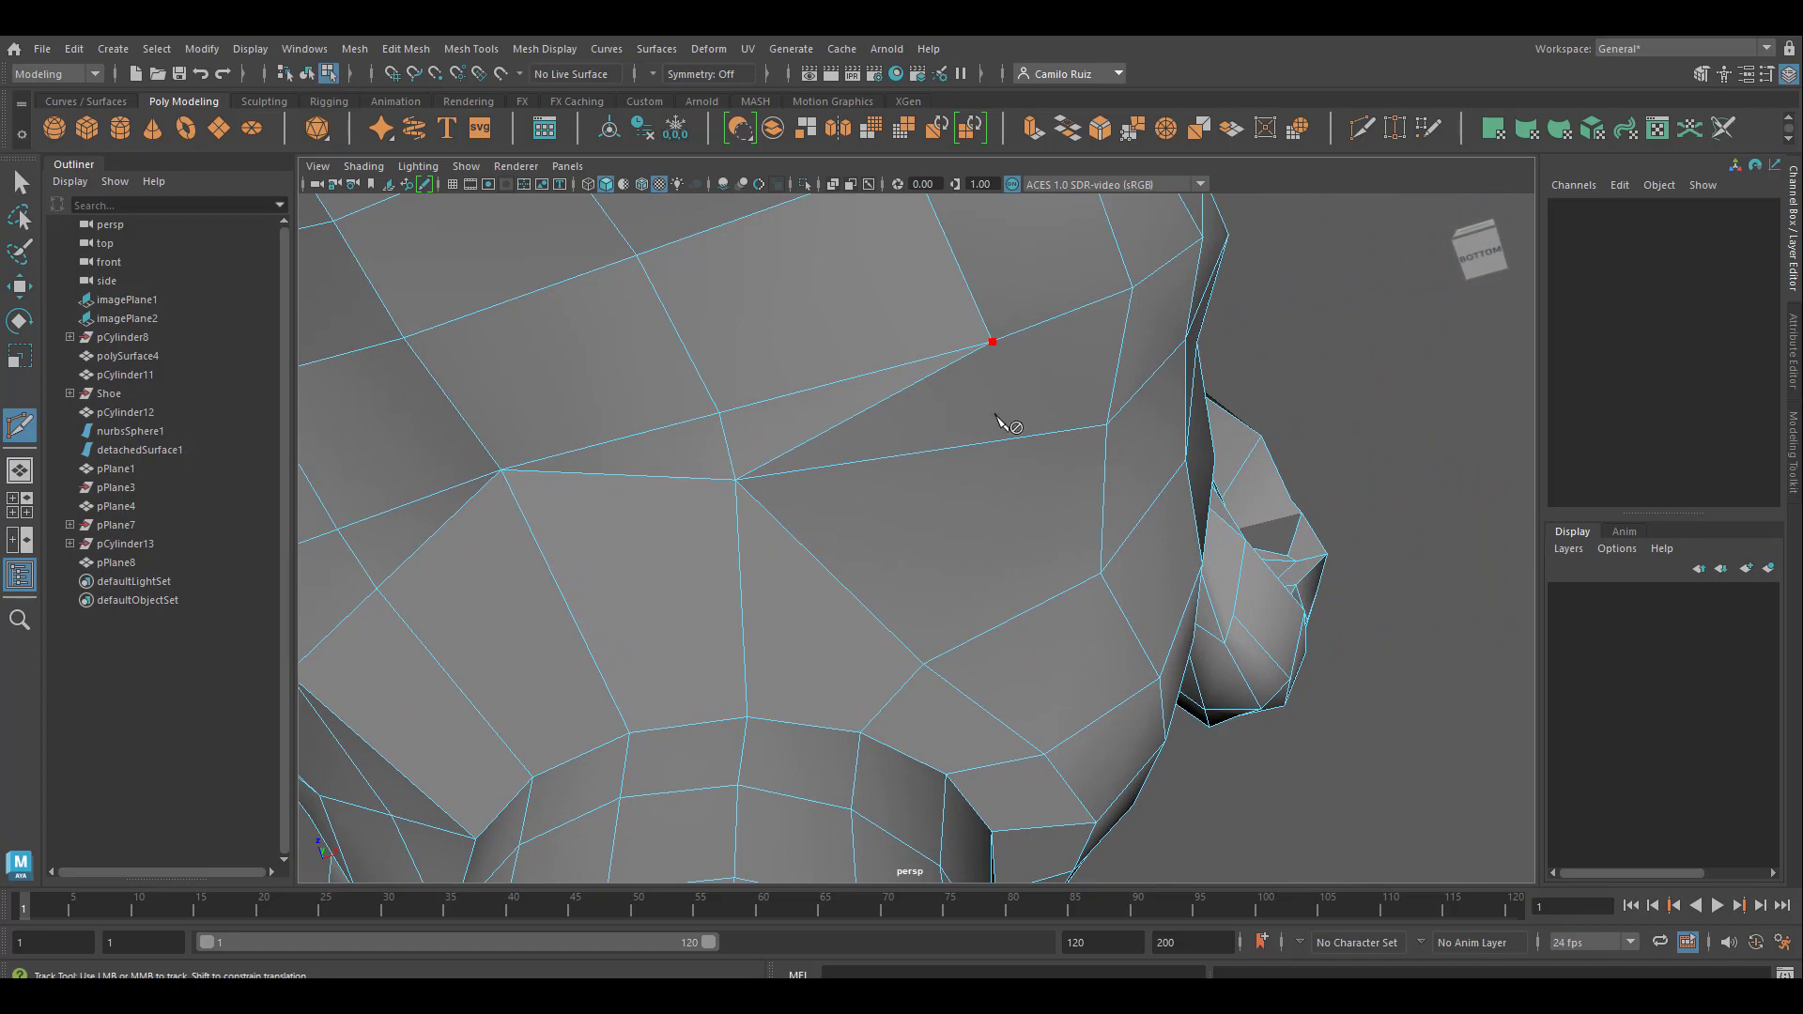
pyautogui.click(971, 445)
pyautogui.press('Return')
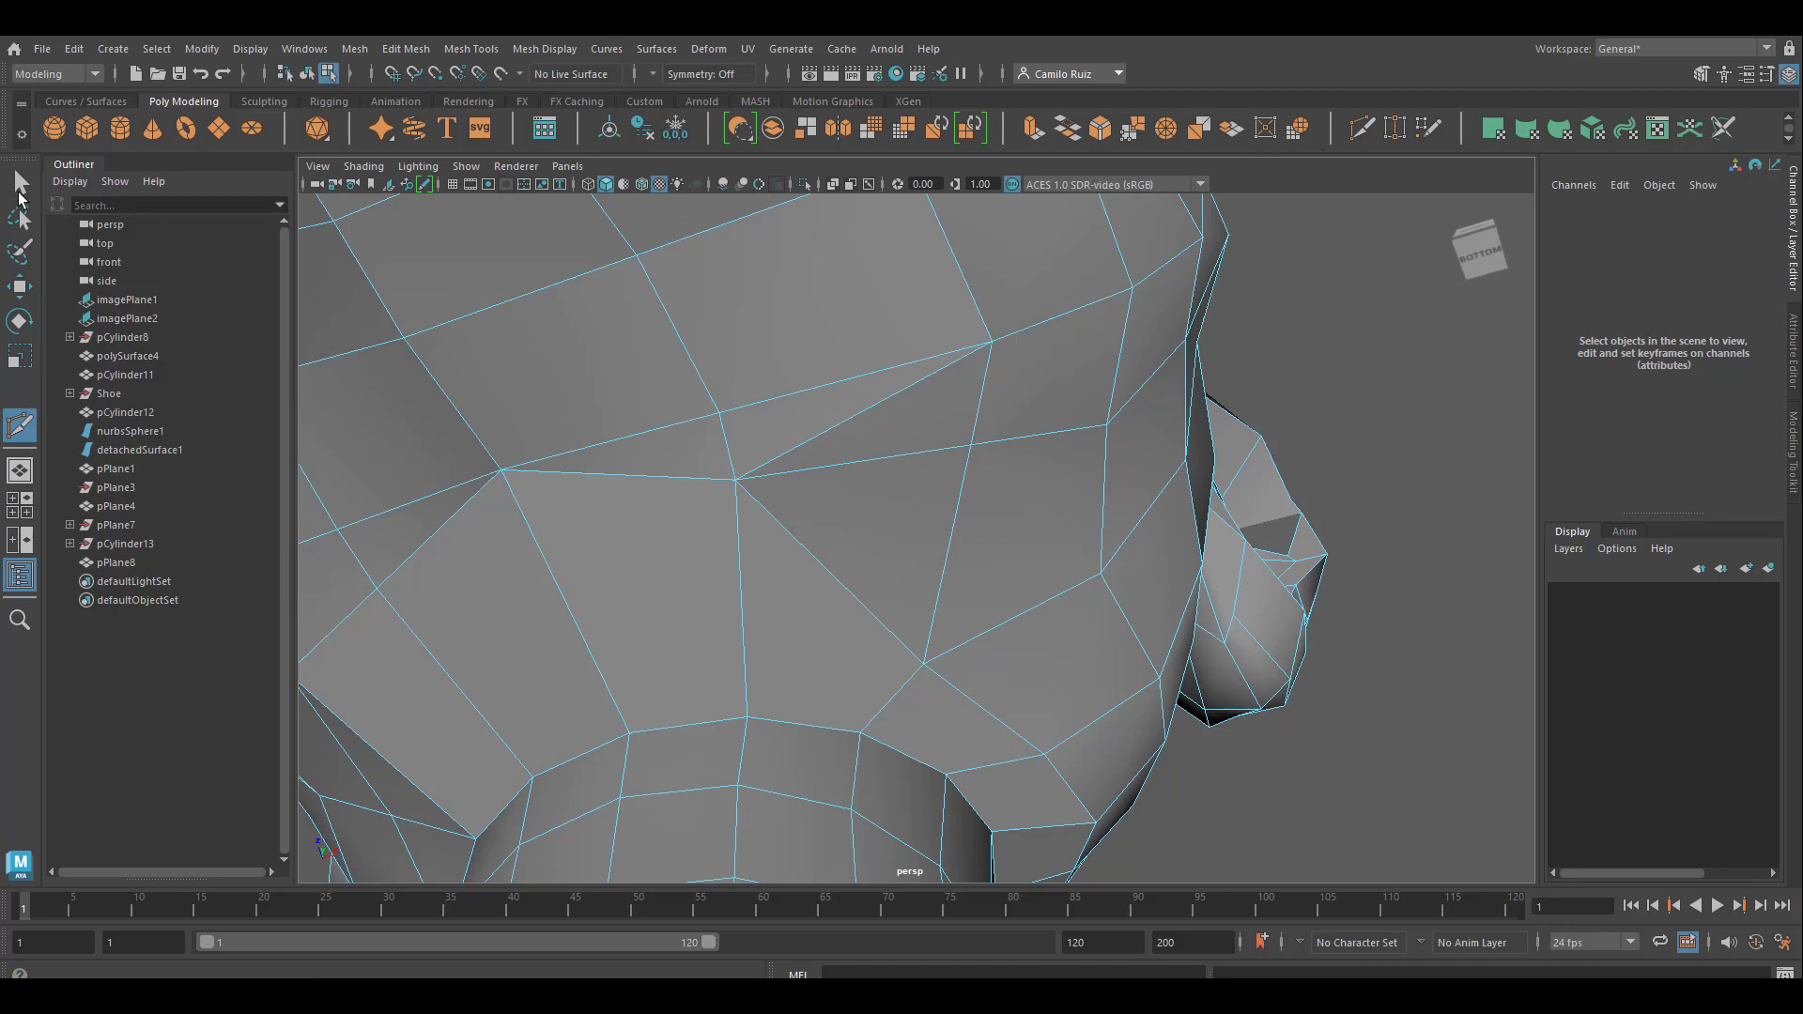
# Delete the long diagonal edge joining the second welded vertex to the upper end of the new cut
pyautogui.click(21, 184)
pyautogui.click(860, 436)
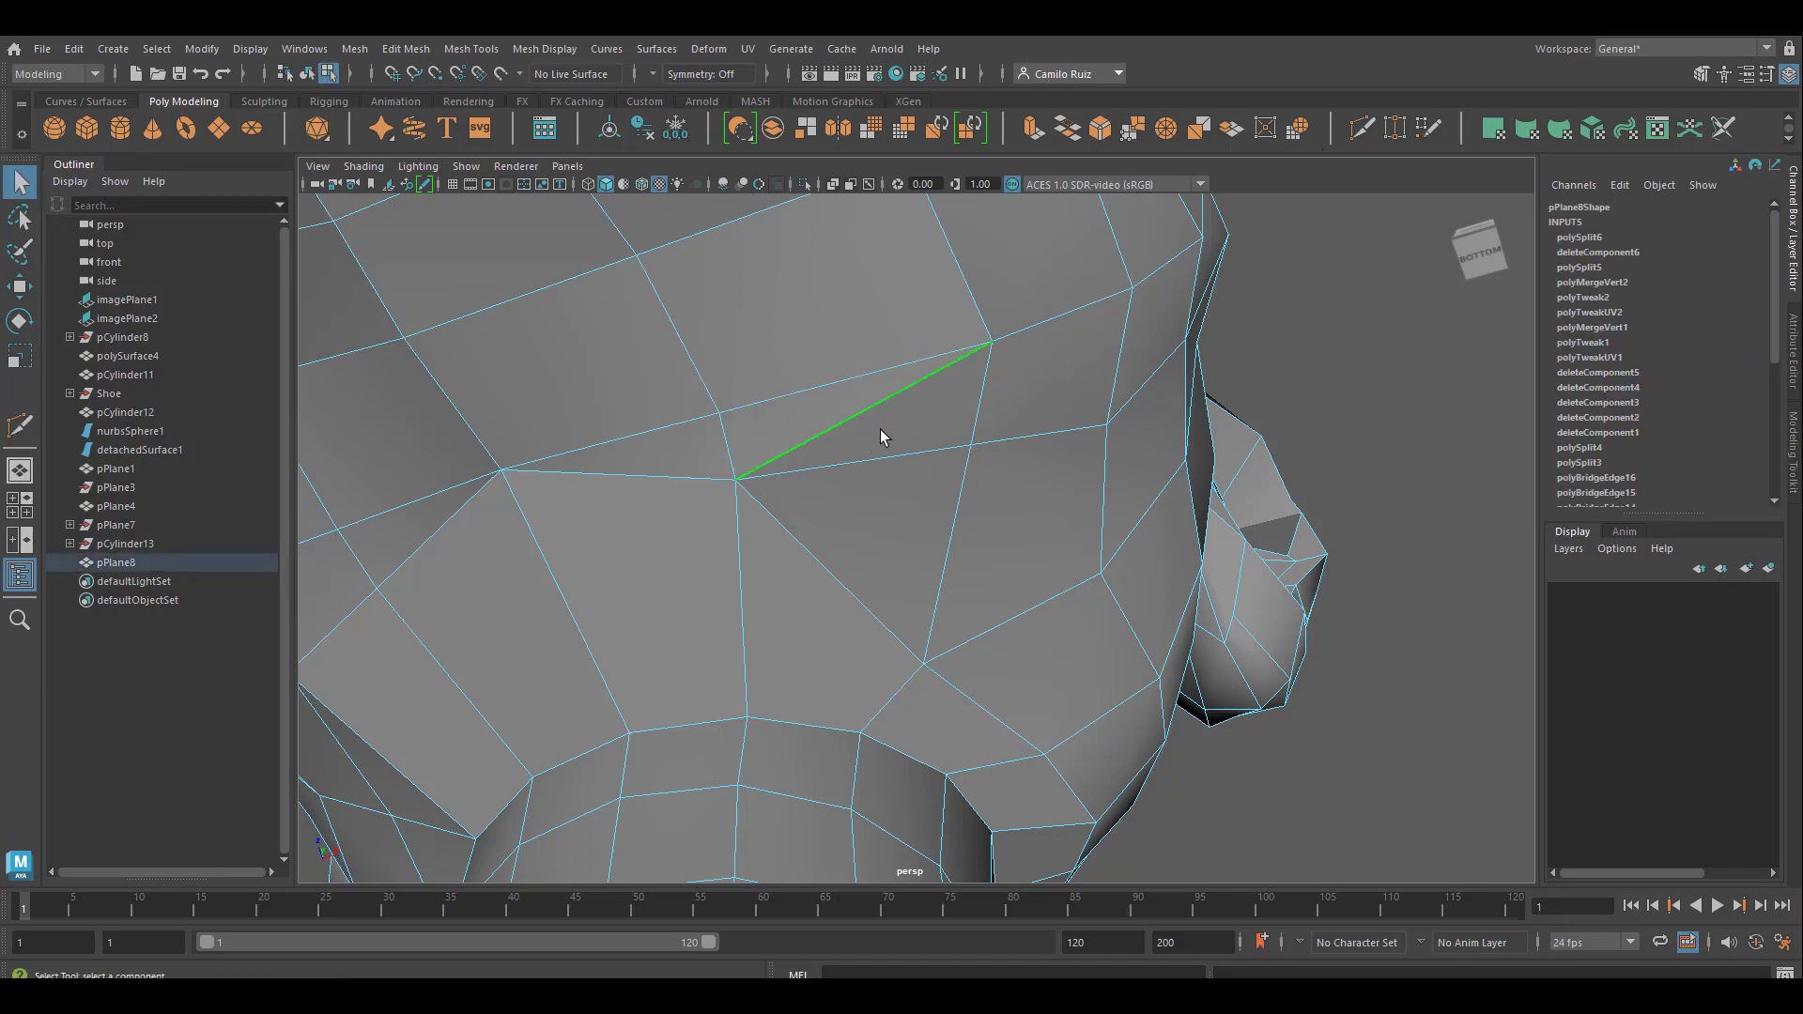
pyautogui.press('Delete')
# Cut an edge with Multi-Cut under the jaw, from the side vertex across the middle edge to the second welded vertex
pyautogui.keyDown('alt'); pyautogui.moveTo(881, 432); pyautogui.dragTo(817, 435, button='middle'); pyautogui.keyUp('alt')
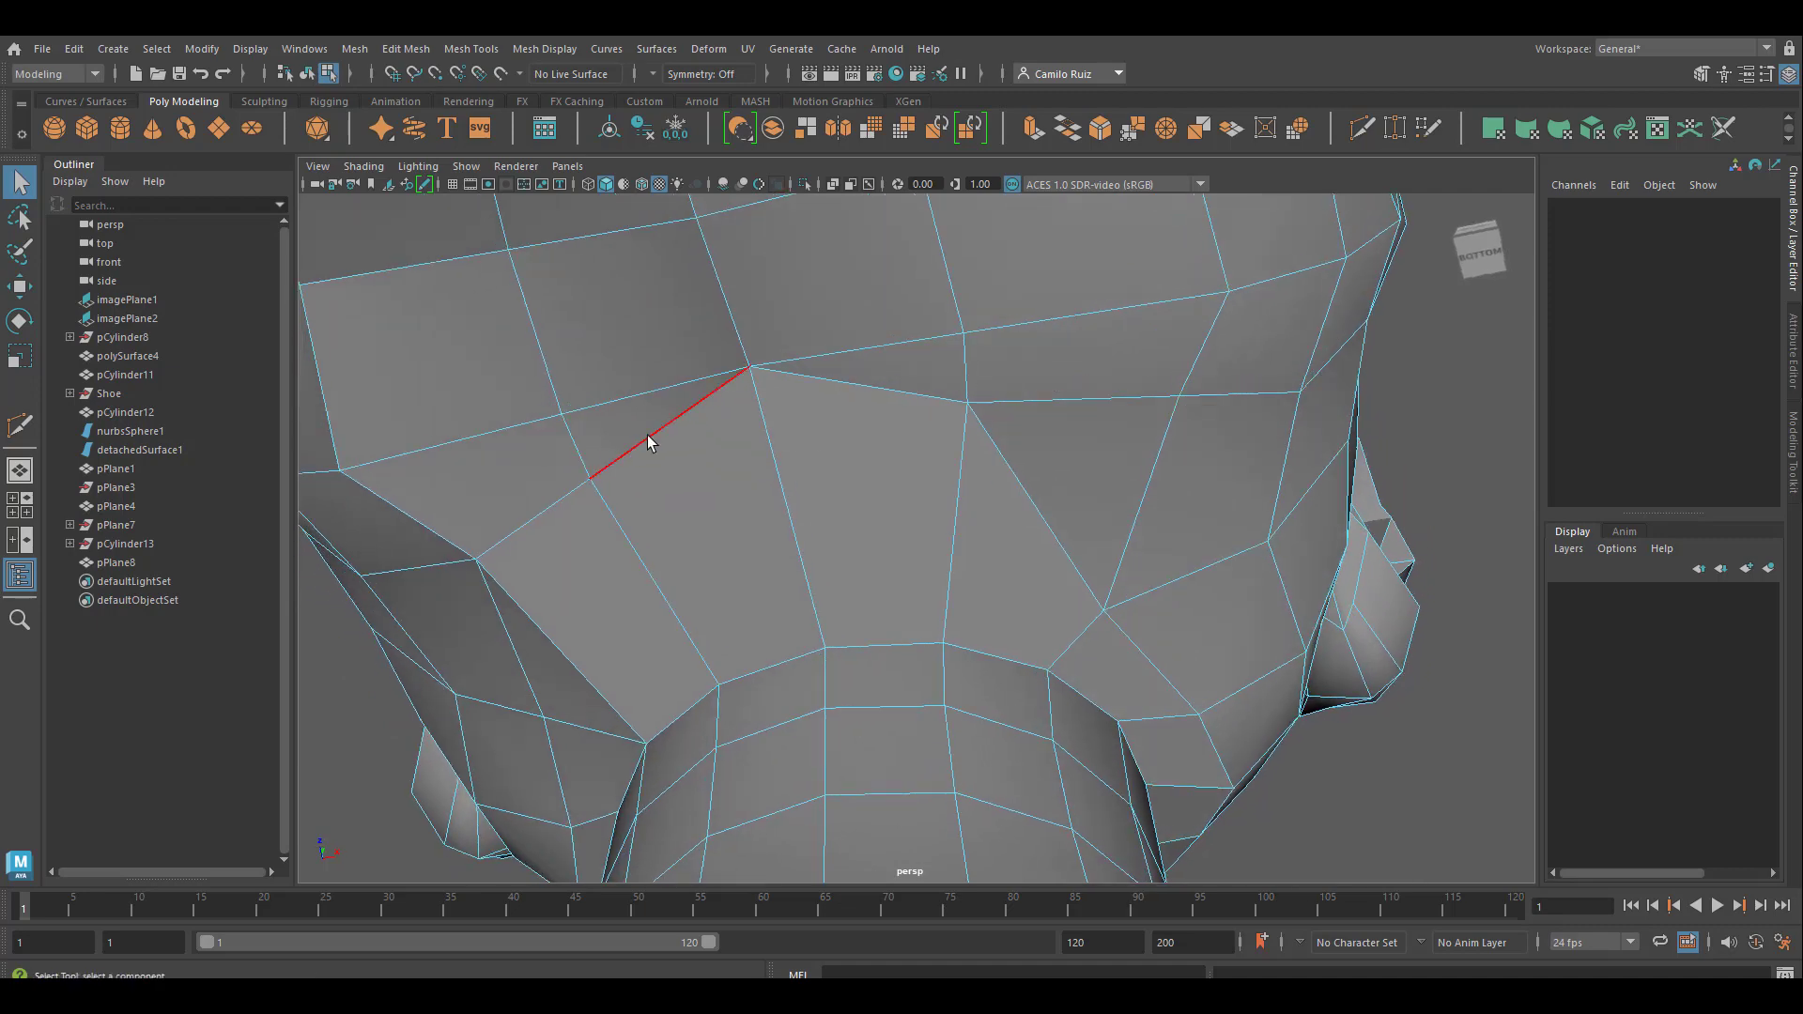
pyautogui.click(1361, 129)
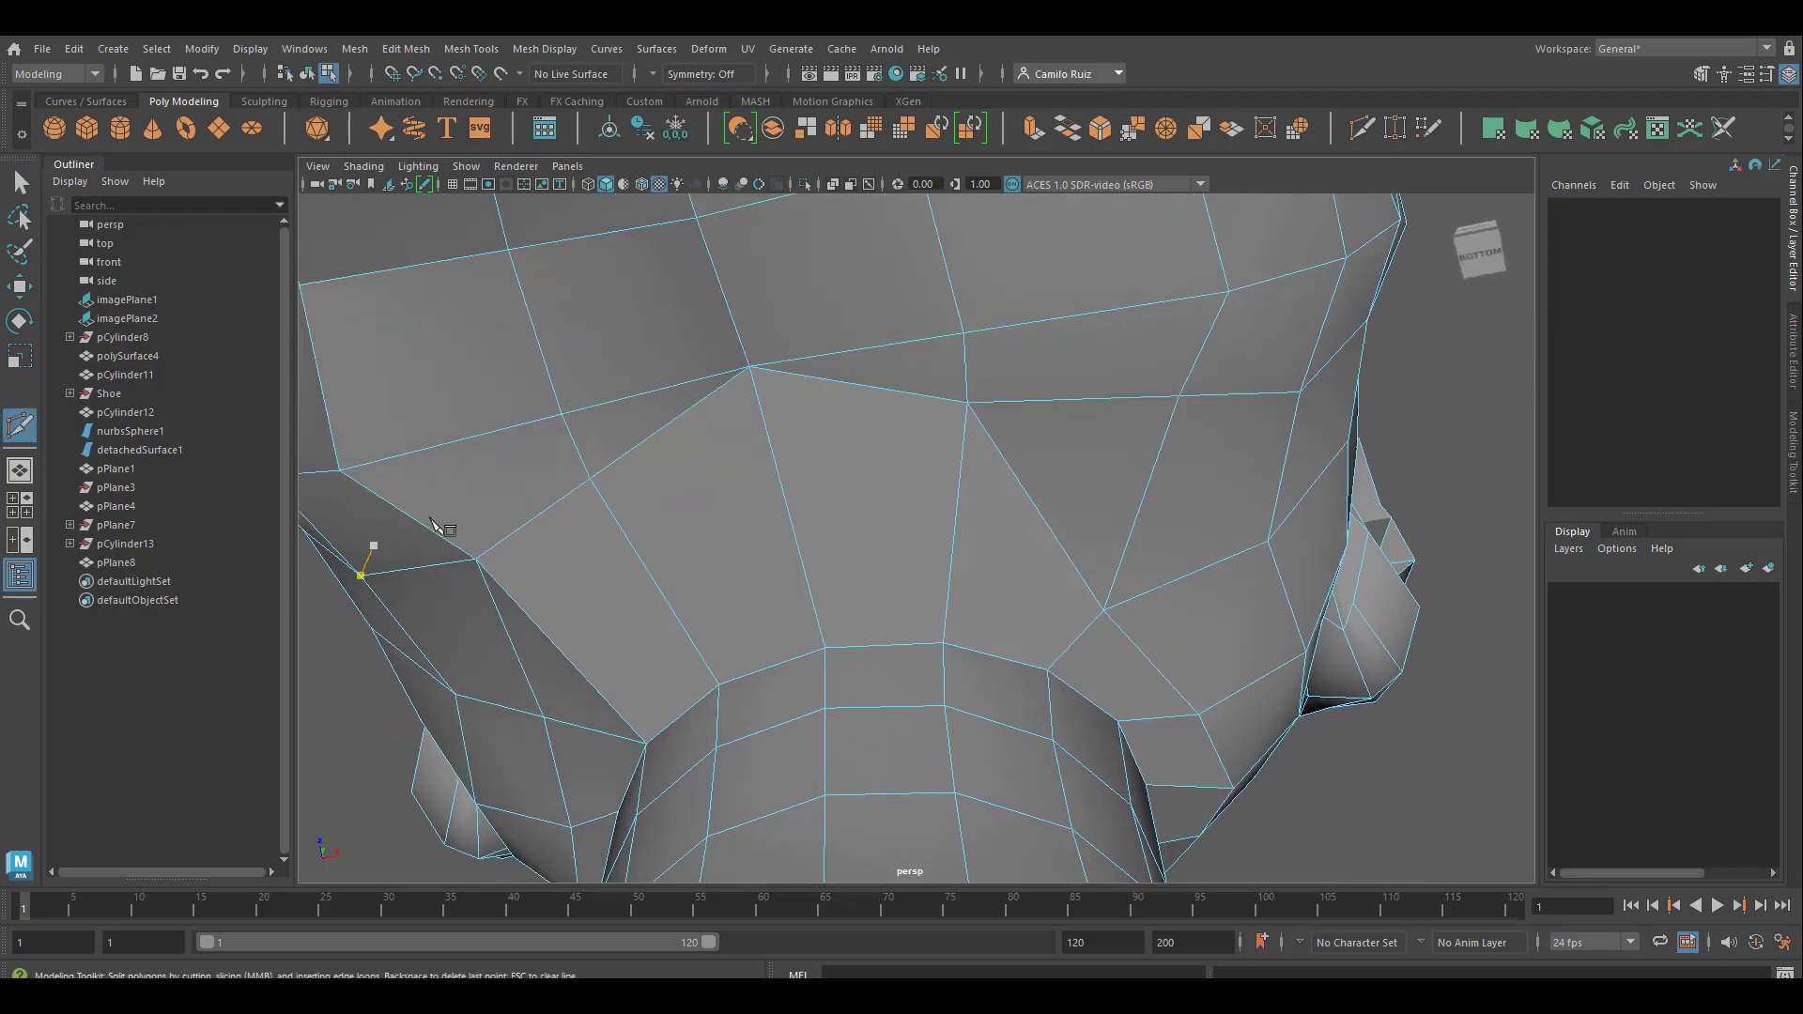
pyautogui.click(768, 437)
pyautogui.click(968, 403)
pyautogui.press('Return')
# Delete the two diagonal edges above the new cut and the diagonal from the welded vertex to the jaw-side vertex
pyautogui.press('q')
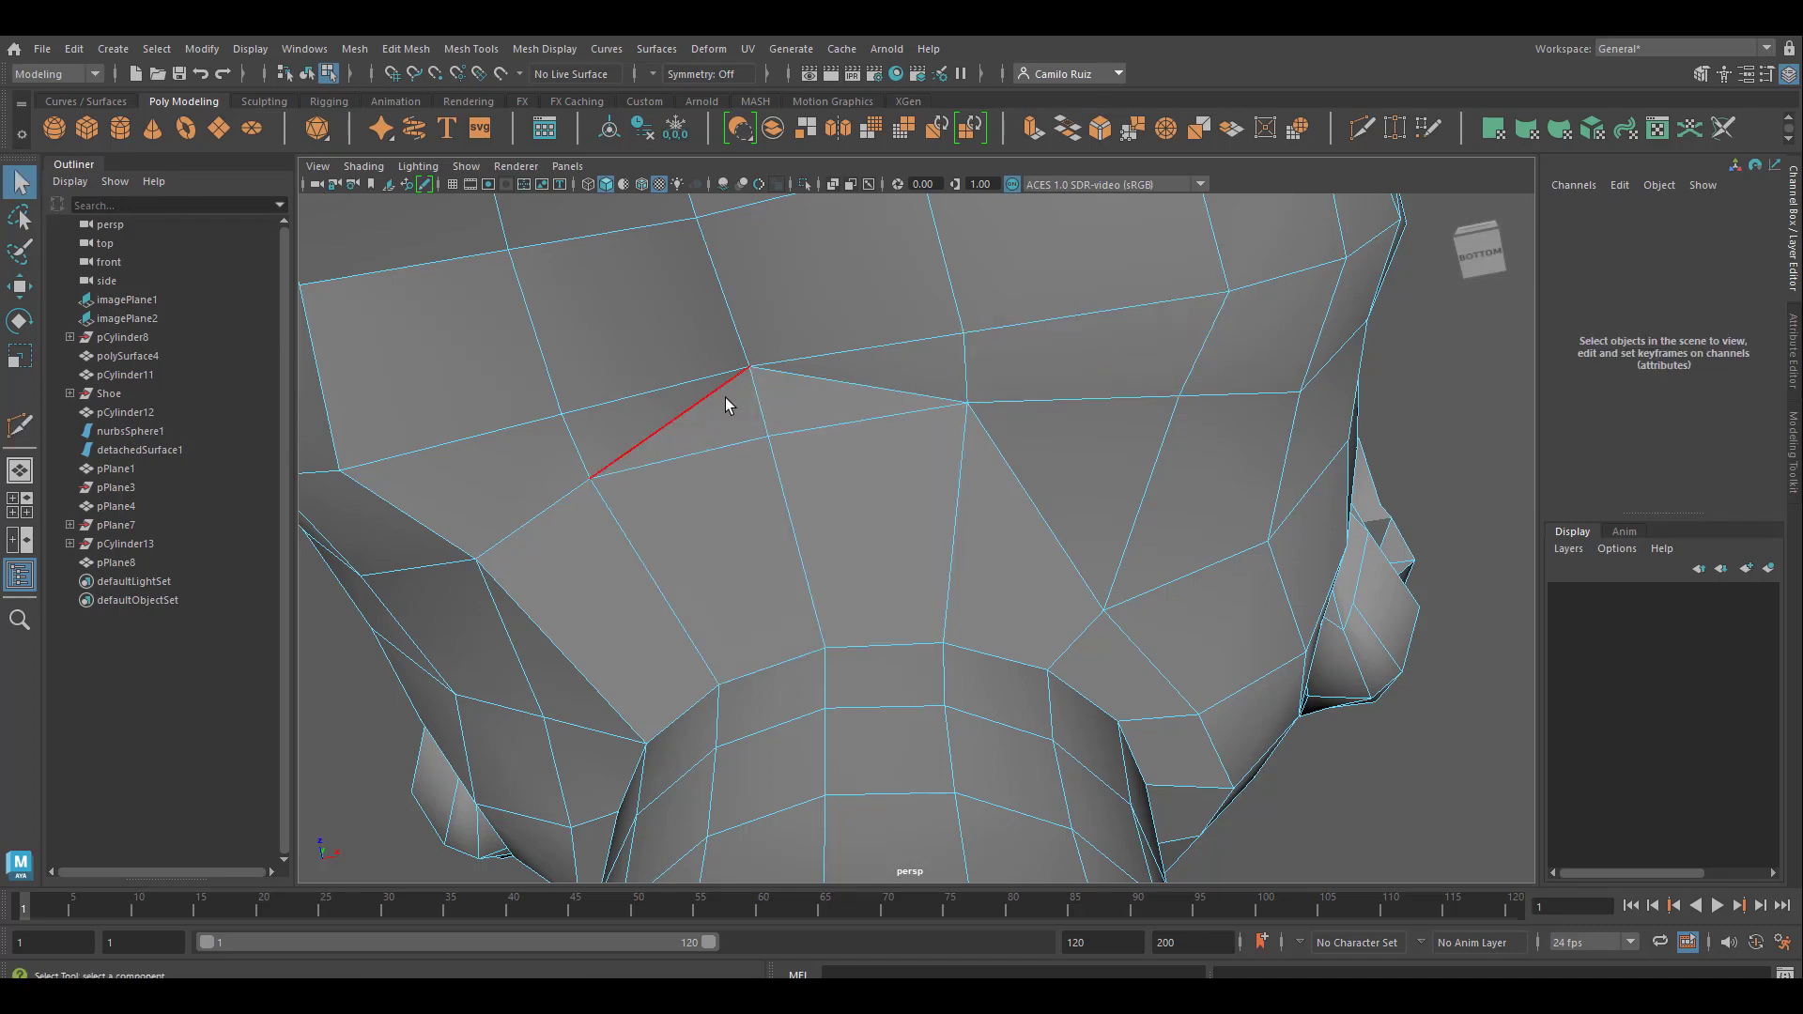
pyautogui.keyDown('alt'); pyautogui.moveTo(1037, 623); pyautogui.dragTo(902, 488); pyautogui.keyUp('alt')
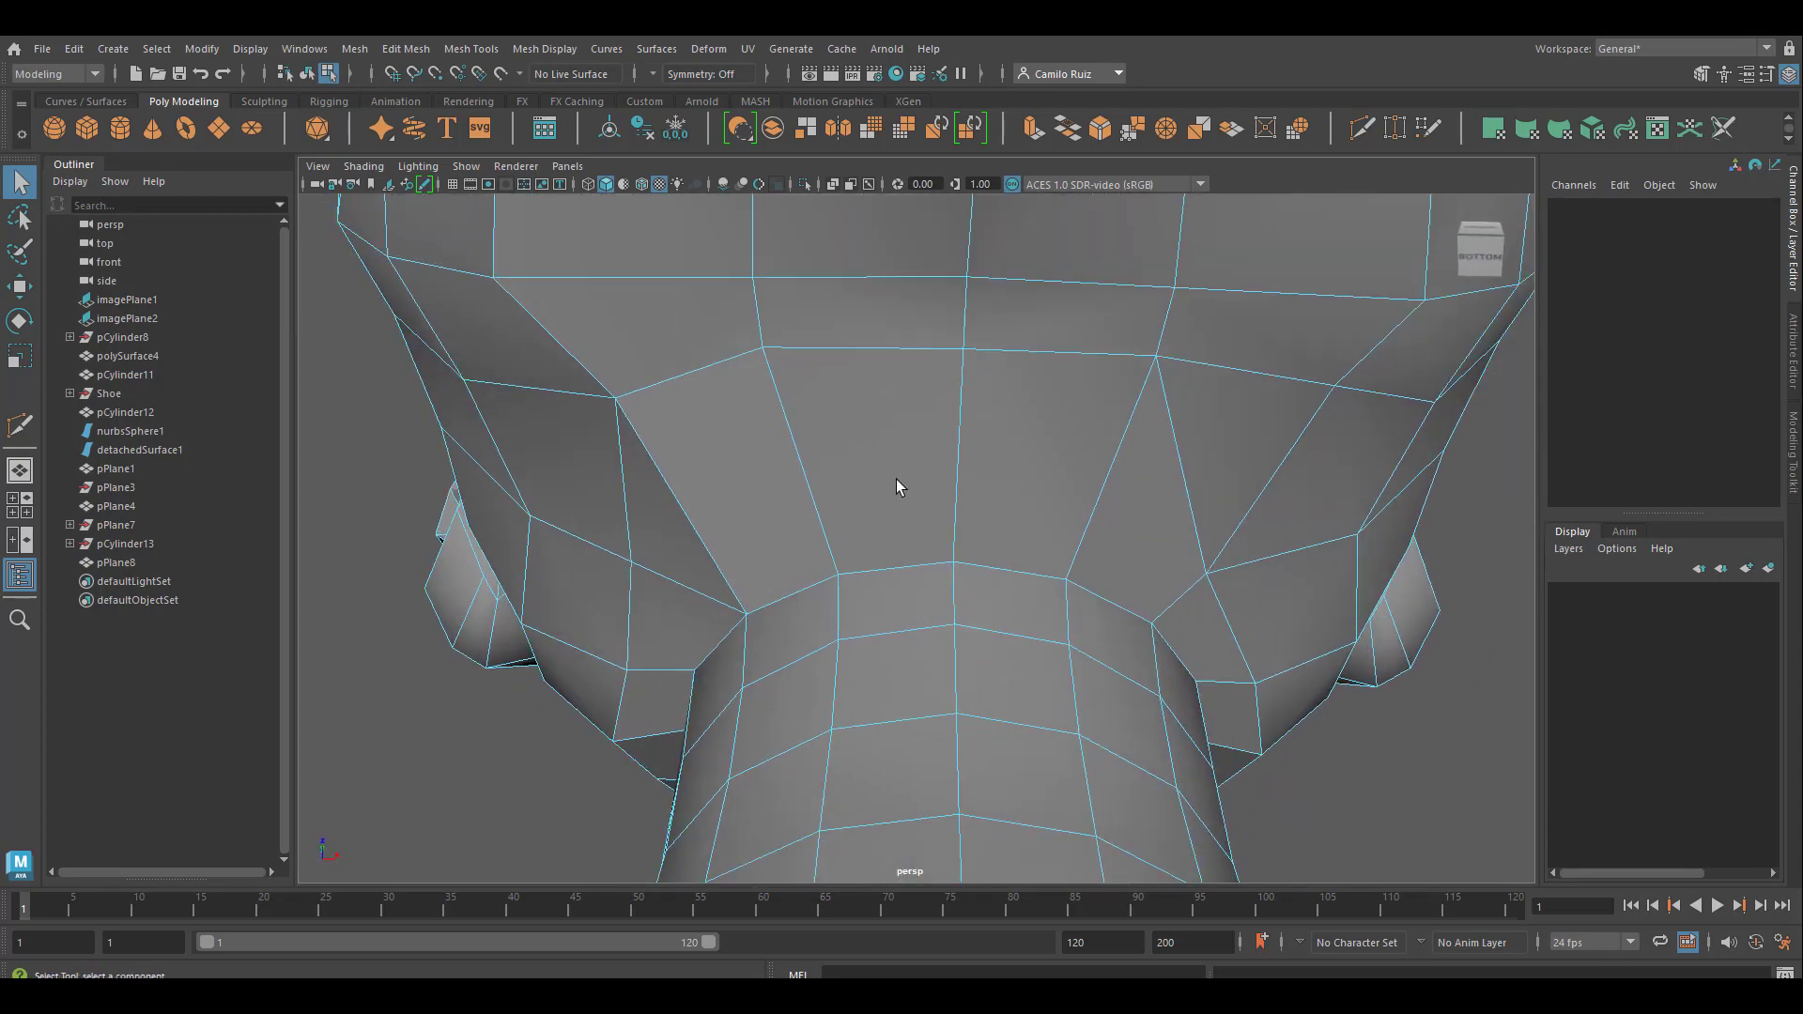
pyautogui.keyDown('alt'); pyautogui.moveTo(1129, 567); pyautogui.dragTo(1020, 551); pyautogui.keyUp('alt')
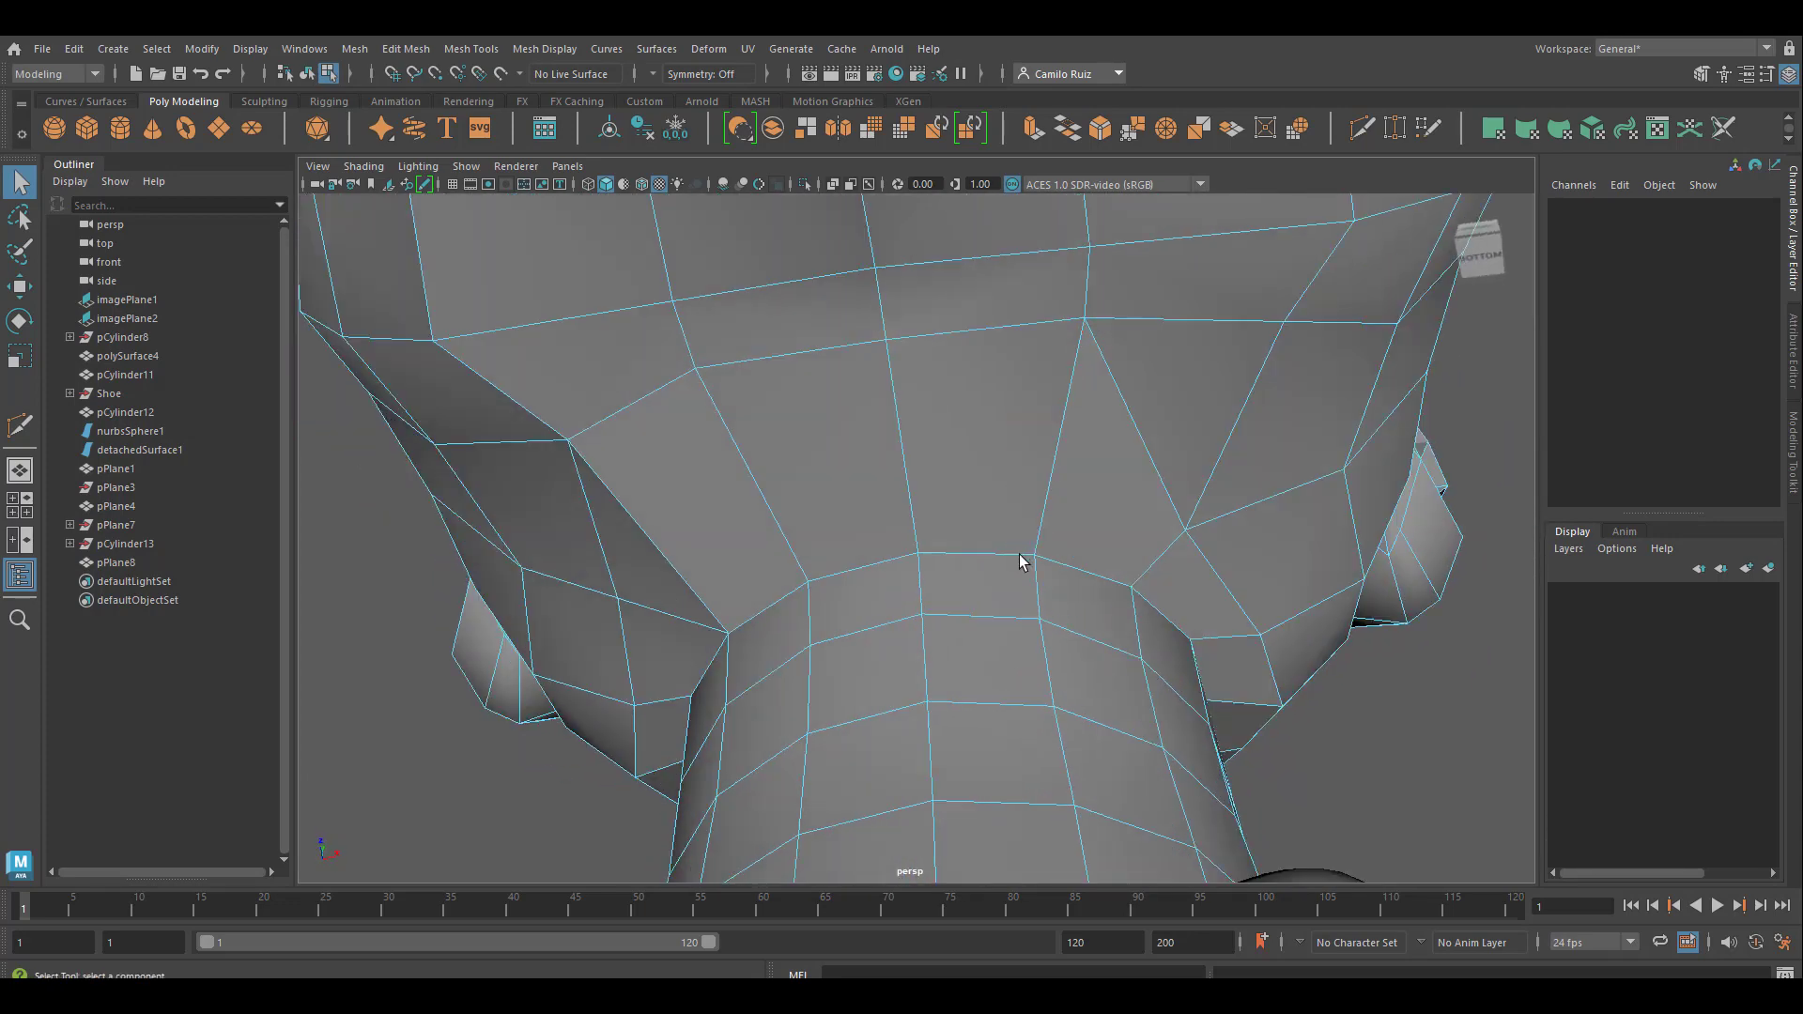
pyautogui.click(1152, 415)
pyautogui.press('Delete')
pyautogui.keyDown('alt'); pyautogui.moveTo(1308, 563); pyautogui.dragTo(1325, 564); pyautogui.keyUp('alt')
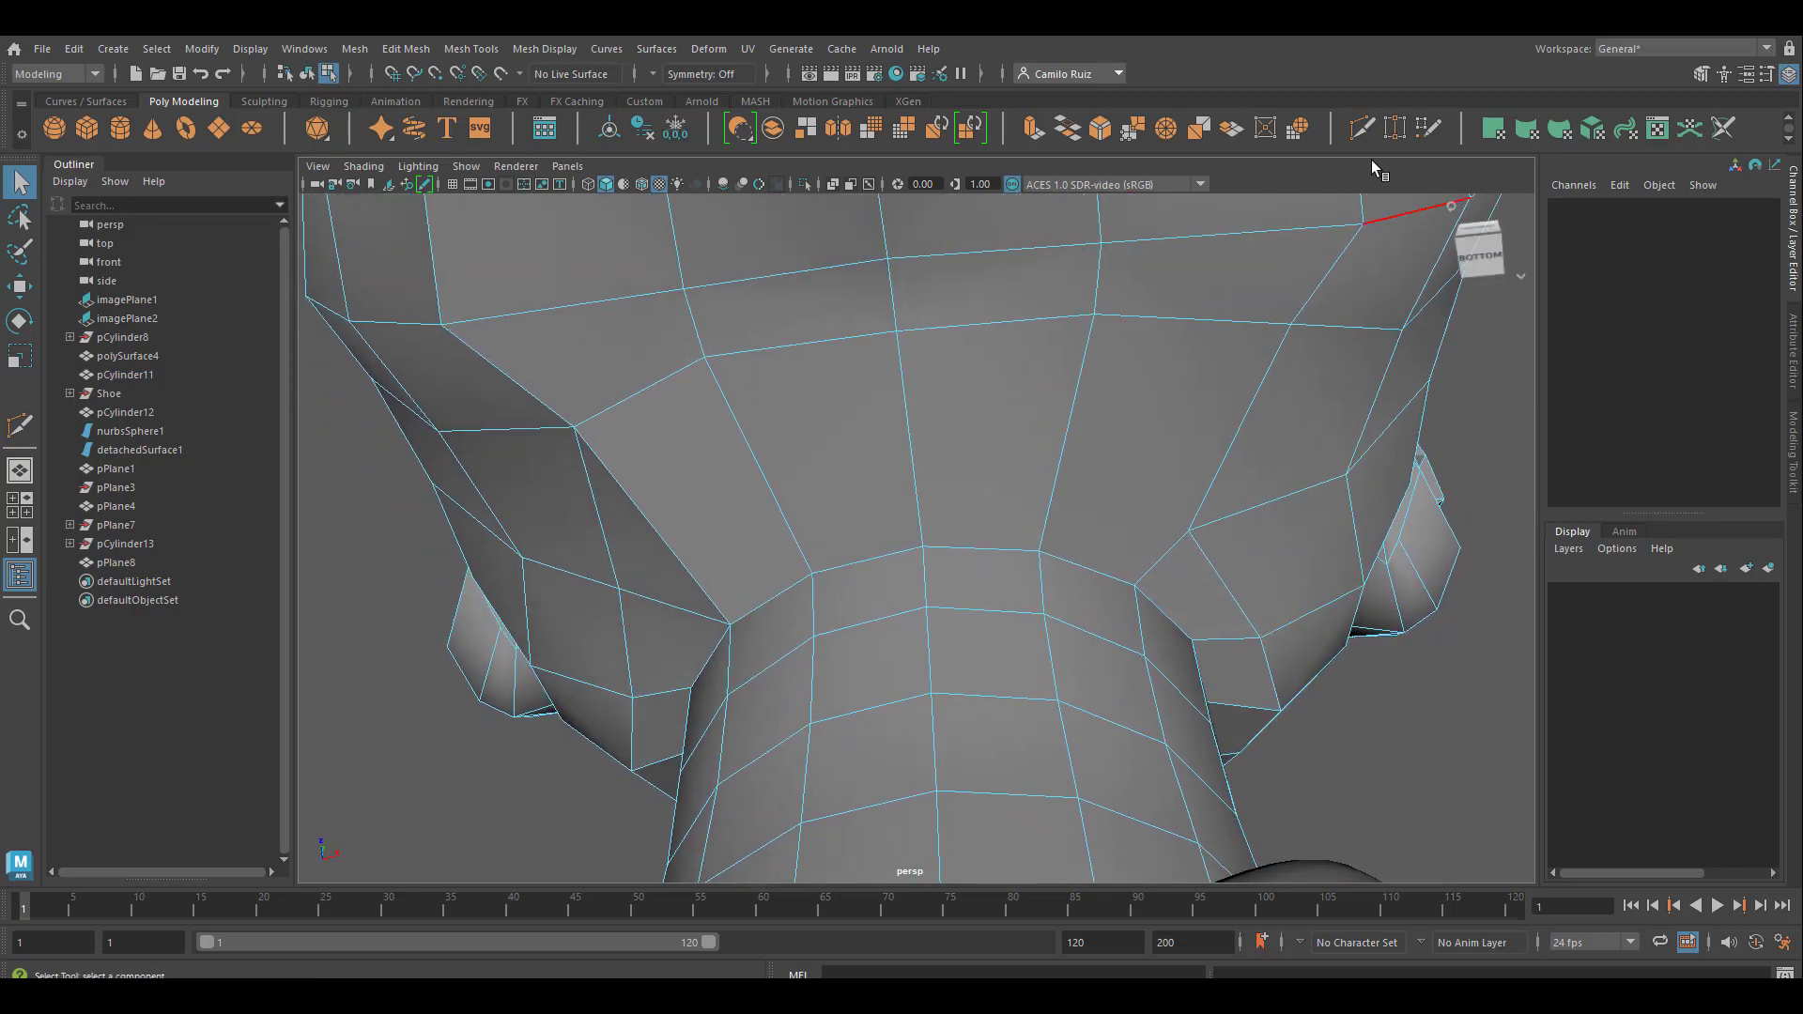
# Cut a new edge row around the underside just above the neck border, from the jaw-side vertex across to the matching vertex opposite
pyautogui.click(1362, 129)
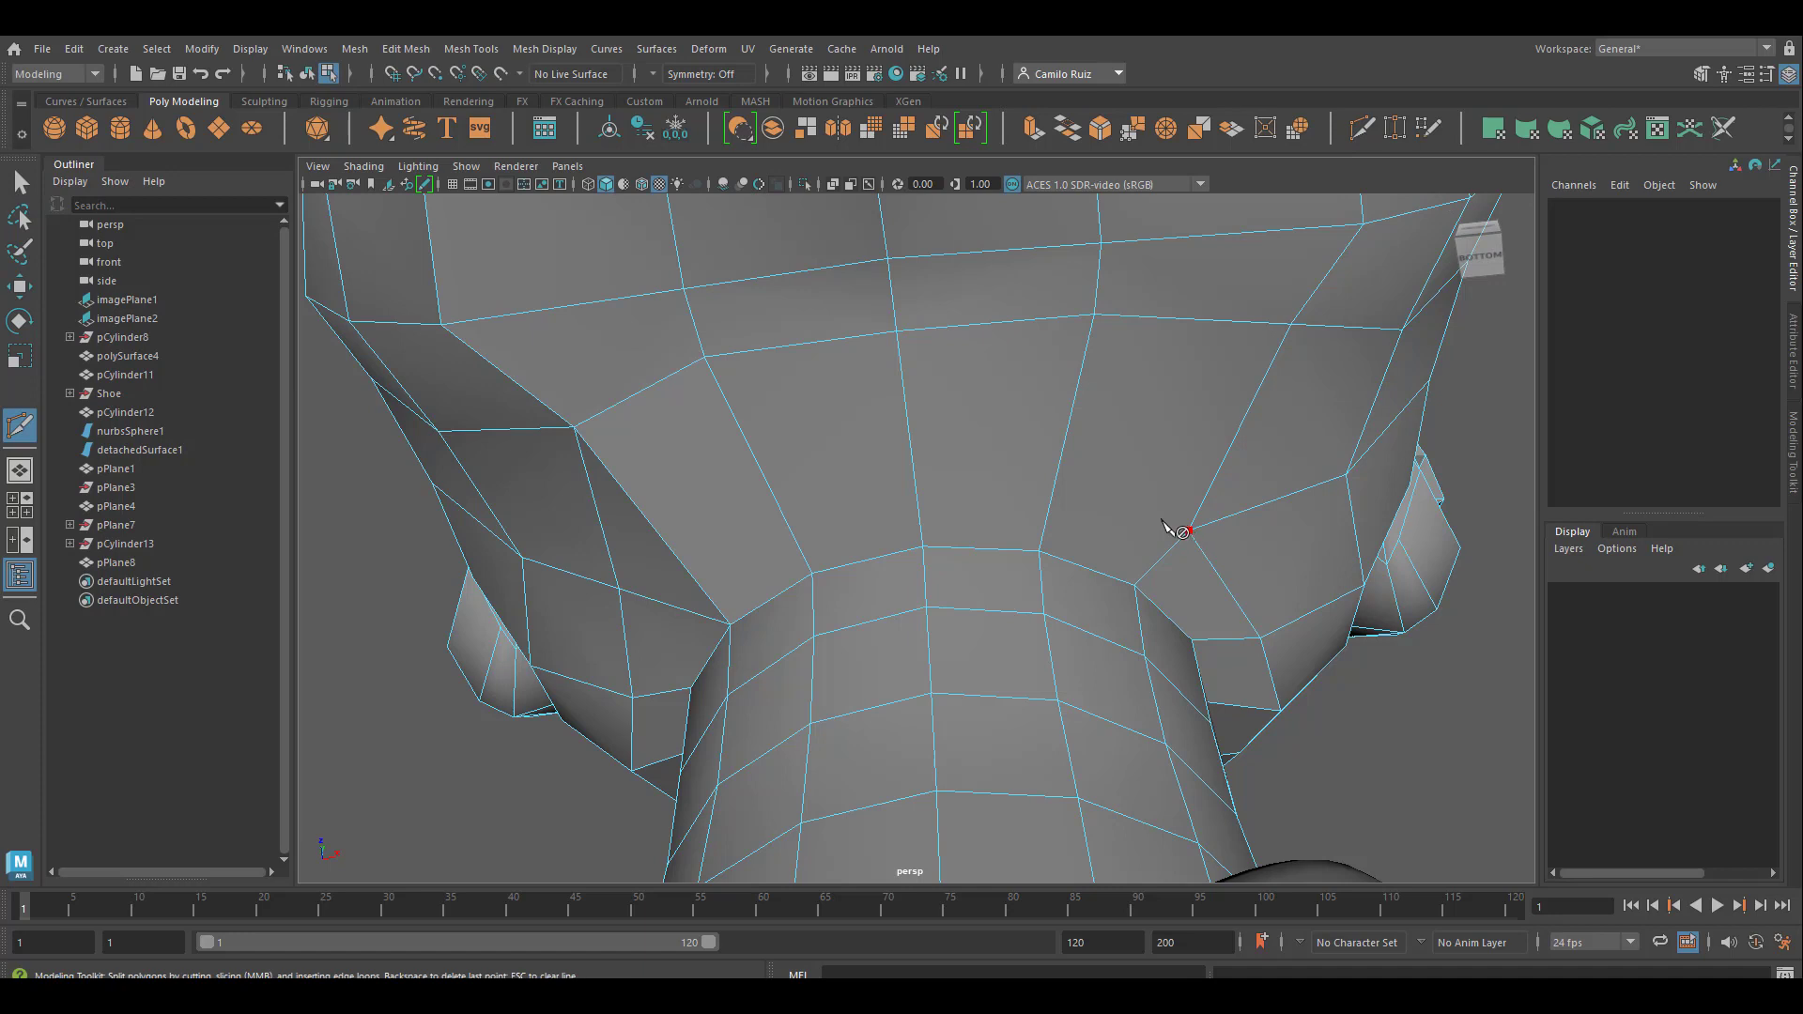
pyautogui.click(1186, 532)
pyautogui.click(1054, 484)
pyautogui.click(915, 480)
pyautogui.click(771, 497)
pyautogui.click(619, 589)
pyautogui.press('Return')
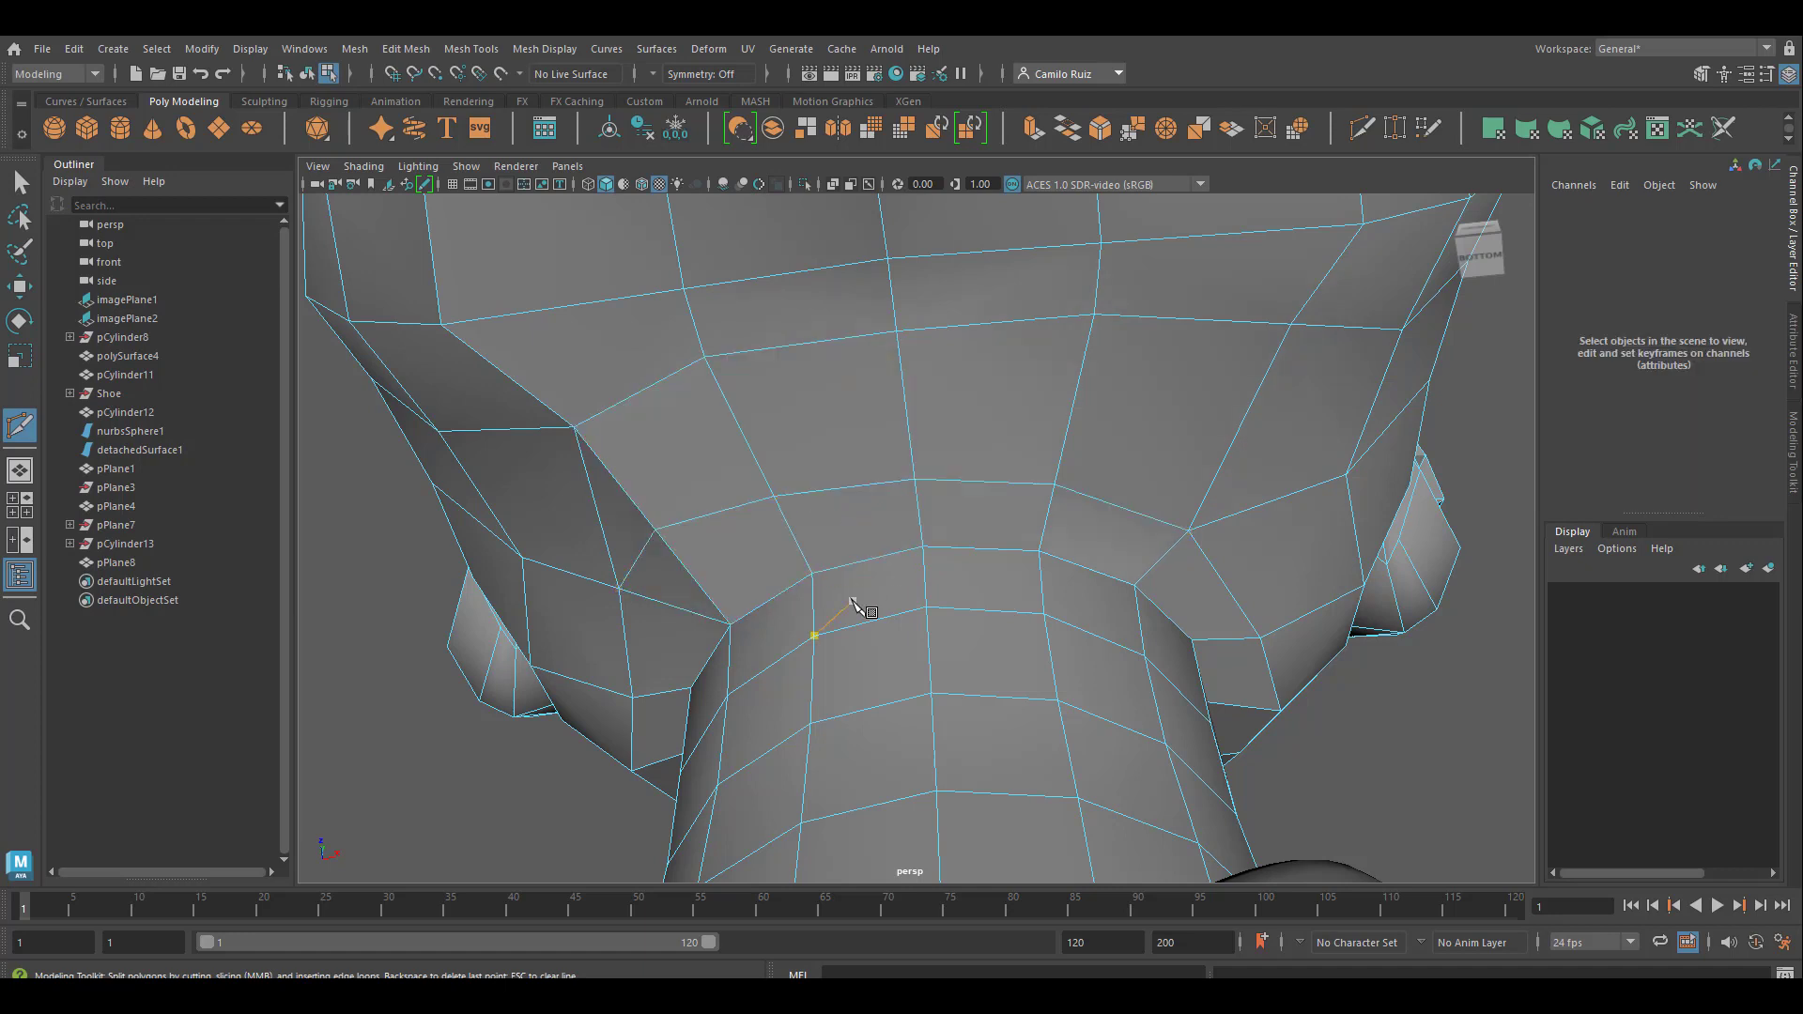
pyautogui.click(772, 495)
pyautogui.click(655, 529)
# Reposition the vertices down the middle of the back of the head and nape with the Move tool to smooth the profile
pyautogui.keyDown('alt'); pyautogui.moveTo(711, 547); pyautogui.dragTo(826, 648); pyautogui.keyUp('alt')
pyautogui.scroll(2, 817, 367)
pyautogui.moveTo(817, 367); pyautogui.dragTo(729, 352, button='right')
pyautogui.click(826, 337)
pyautogui.press('w')
pyautogui.moveTo(877, 309); pyautogui.dragTo(873, 427)
pyautogui.click(826, 372)
pyautogui.click(827, 409)
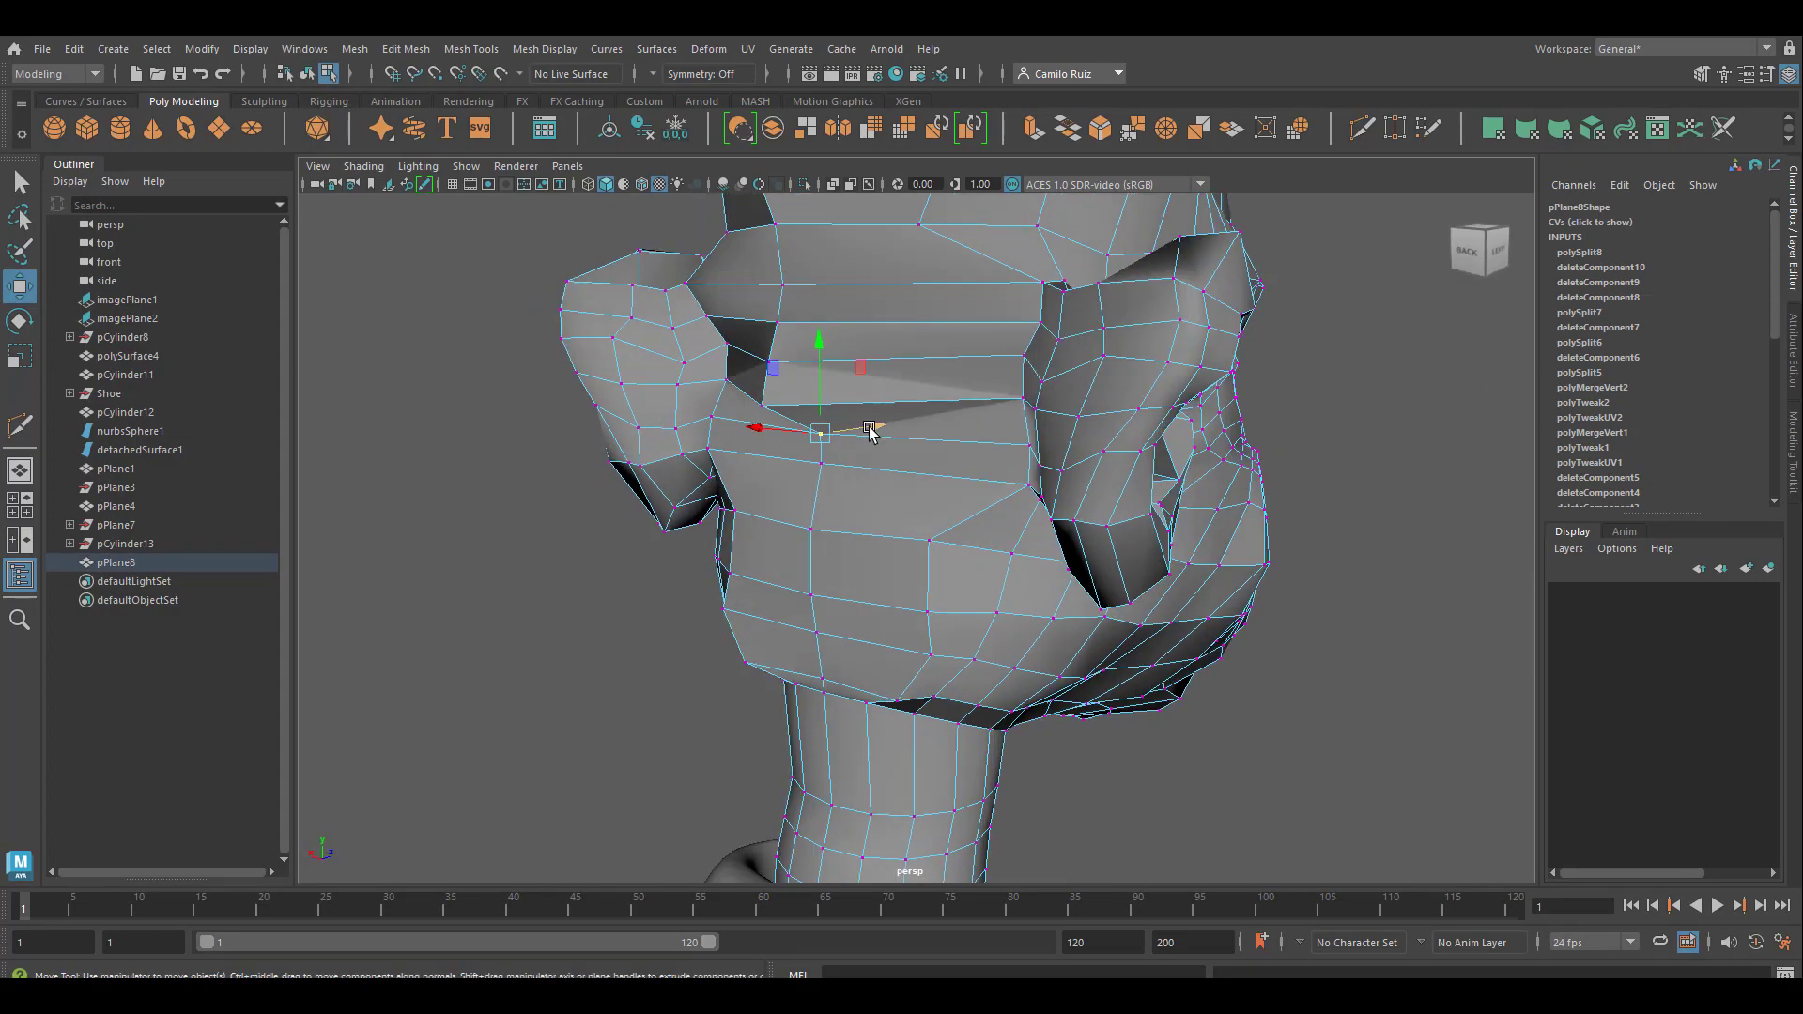
pyautogui.click(815, 593)
pyautogui.keyDown('alt'); pyautogui.moveTo(815, 593); pyautogui.dragTo(773, 535); pyautogui.keyUp('alt')
pyautogui.click(742, 498)
pyautogui.moveTo(806, 474); pyautogui.dragTo(1034, 576)
pyautogui.click(808, 583)
# Display the head and neck mesh in smooth preview and bring the front of the neck into view
pyautogui.scroll(-5, 1059, 544)
pyautogui.press('3')
pyautogui.click(594, 385)
pyautogui.keyDown('alt'); pyautogui.moveTo(593, 385); pyautogui.dragTo(907, 549); pyautogui.keyUp('alt')
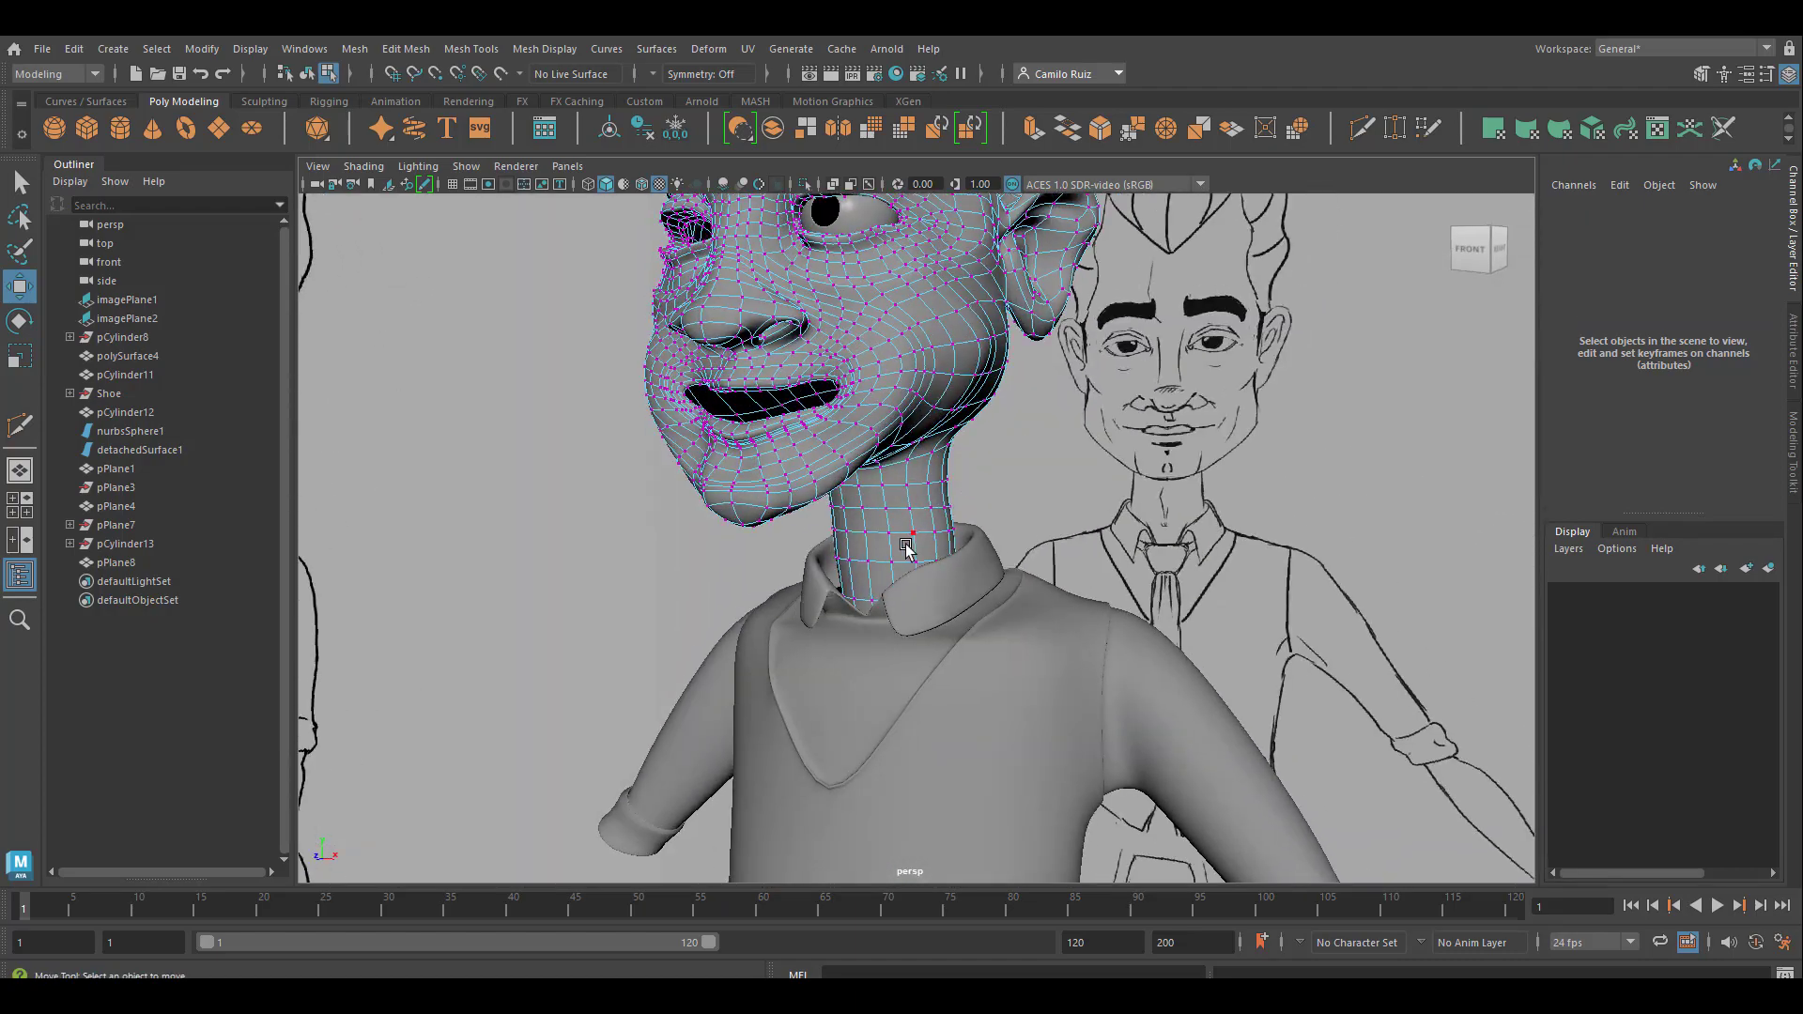
# Select two neighbouring vertices on the front middle of the neck and turn on Soft Select for the Move tool
pyautogui.scroll(4, 905, 549)
pyautogui.click(837, 532)
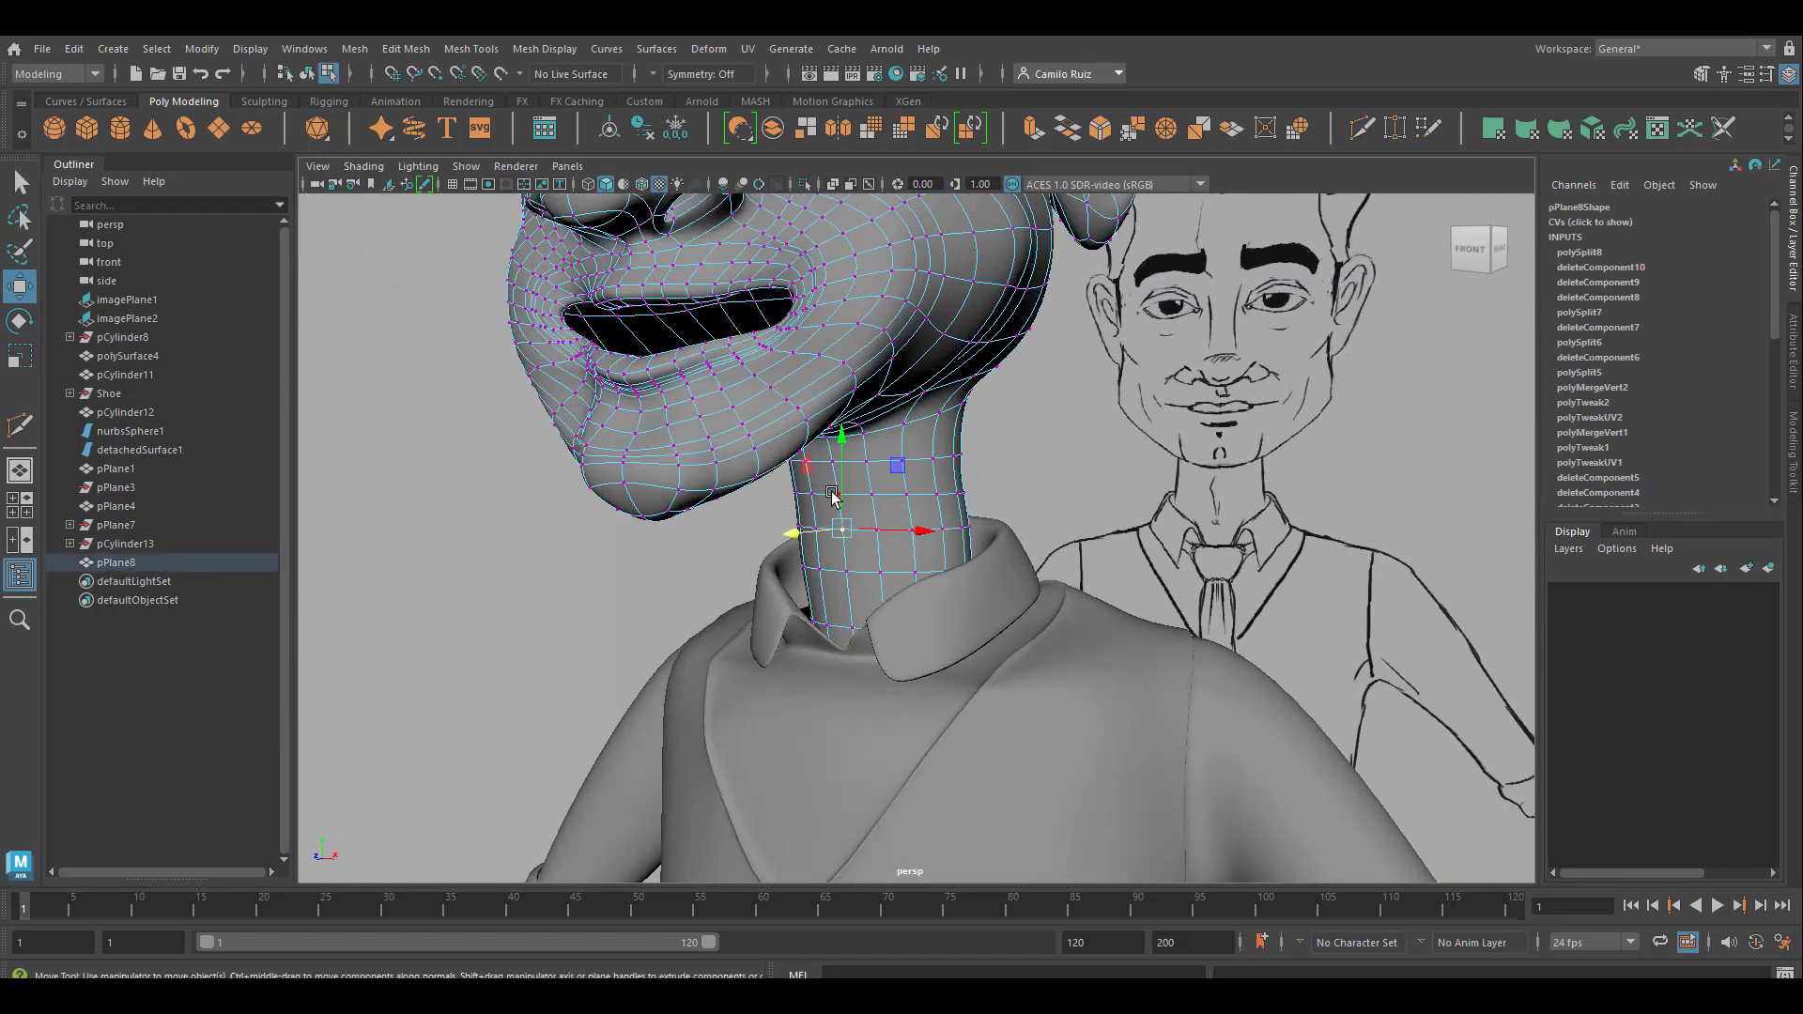
pyautogui.keyDown('shift'); pyautogui.click(835, 494); pyautogui.keyUp('shift')
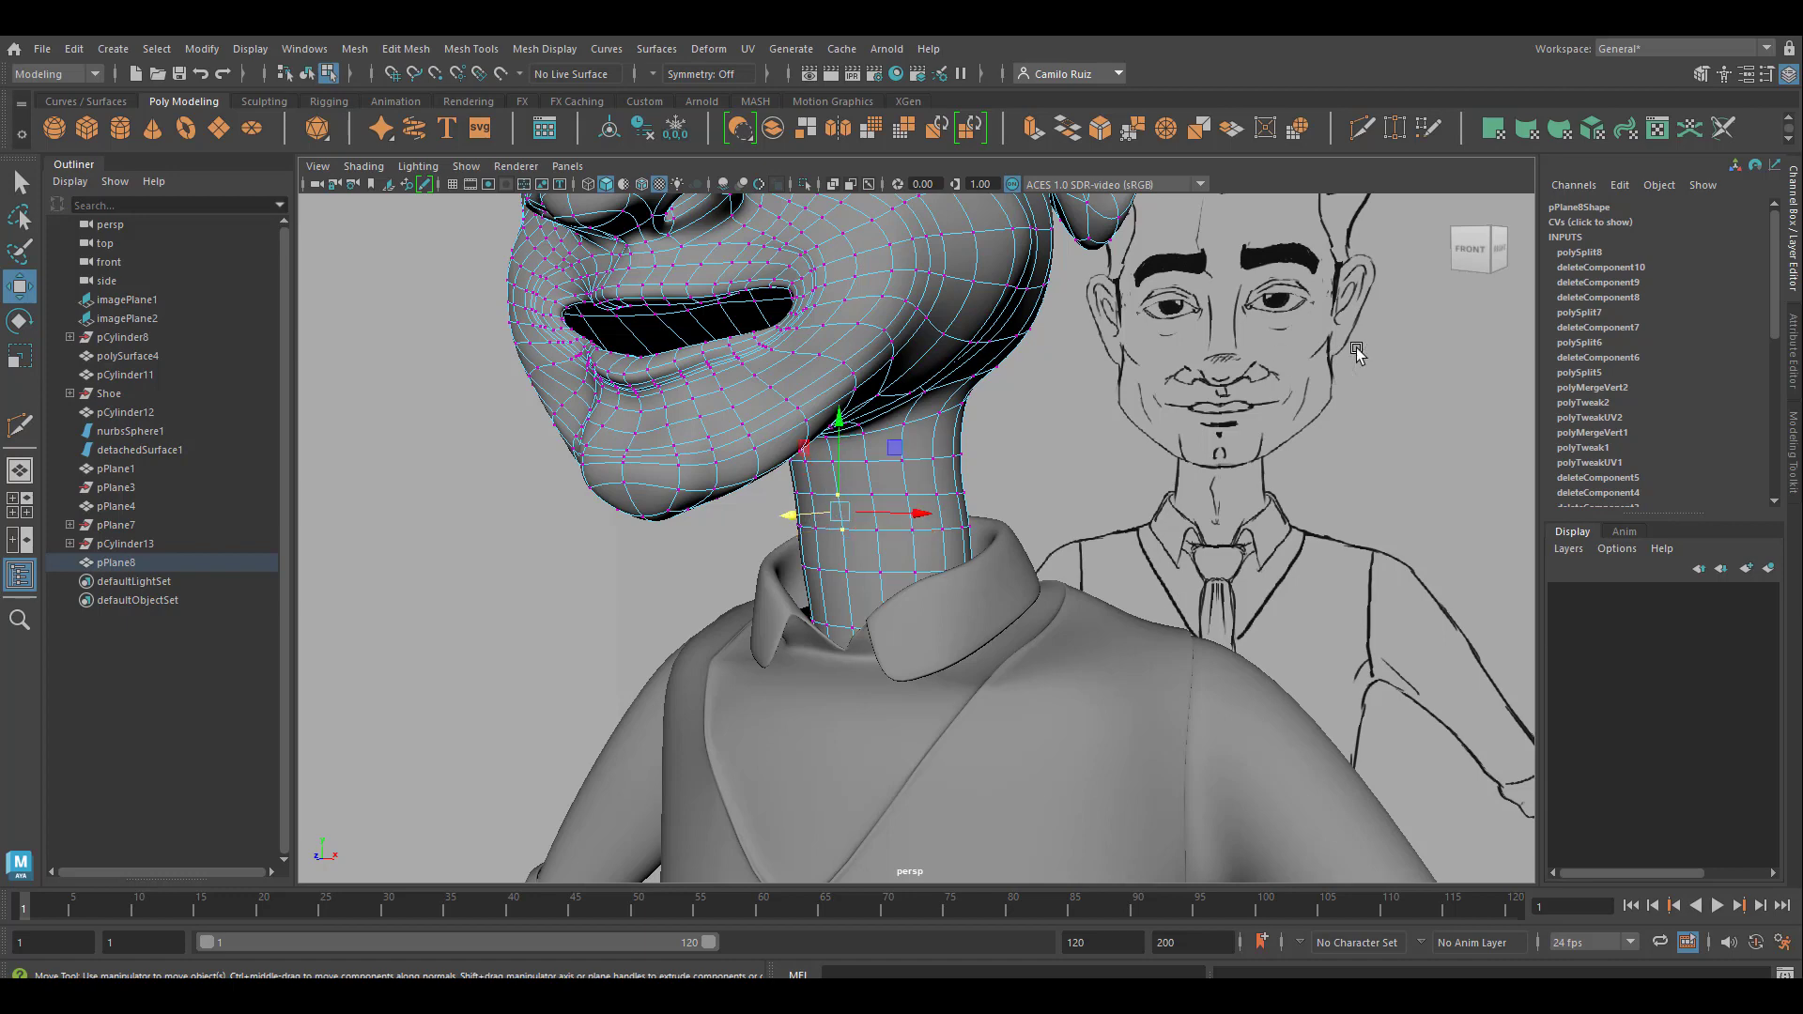
pyautogui.doubleClick(20, 285)
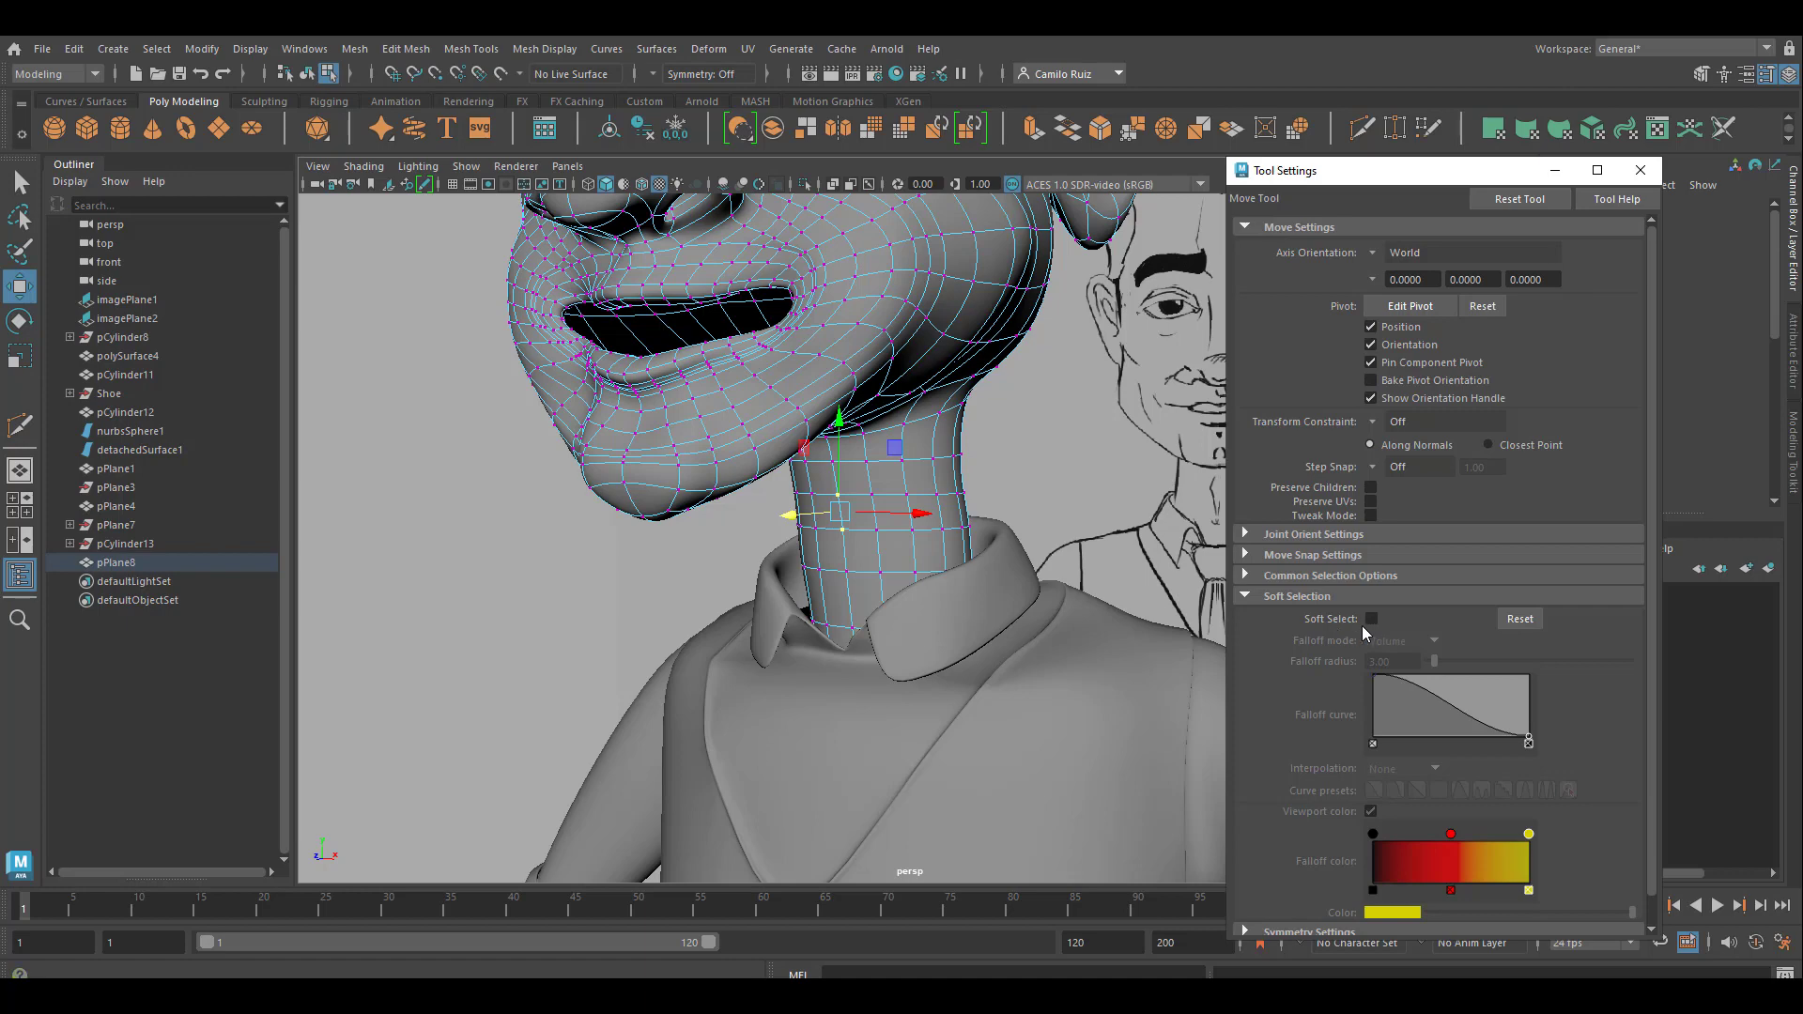
pyautogui.click(1371, 619)
# Pull the selected throat vertices forward and slightly down with soft selection to form an Adam's apple
pyautogui.moveTo(805, 528); pyautogui.dragTo(760, 521)
pyautogui.keyDown('alt'); pyautogui.moveTo(871, 546); pyautogui.dragTo(723, 515); pyautogui.keyUp('alt')
pyautogui.press('super')
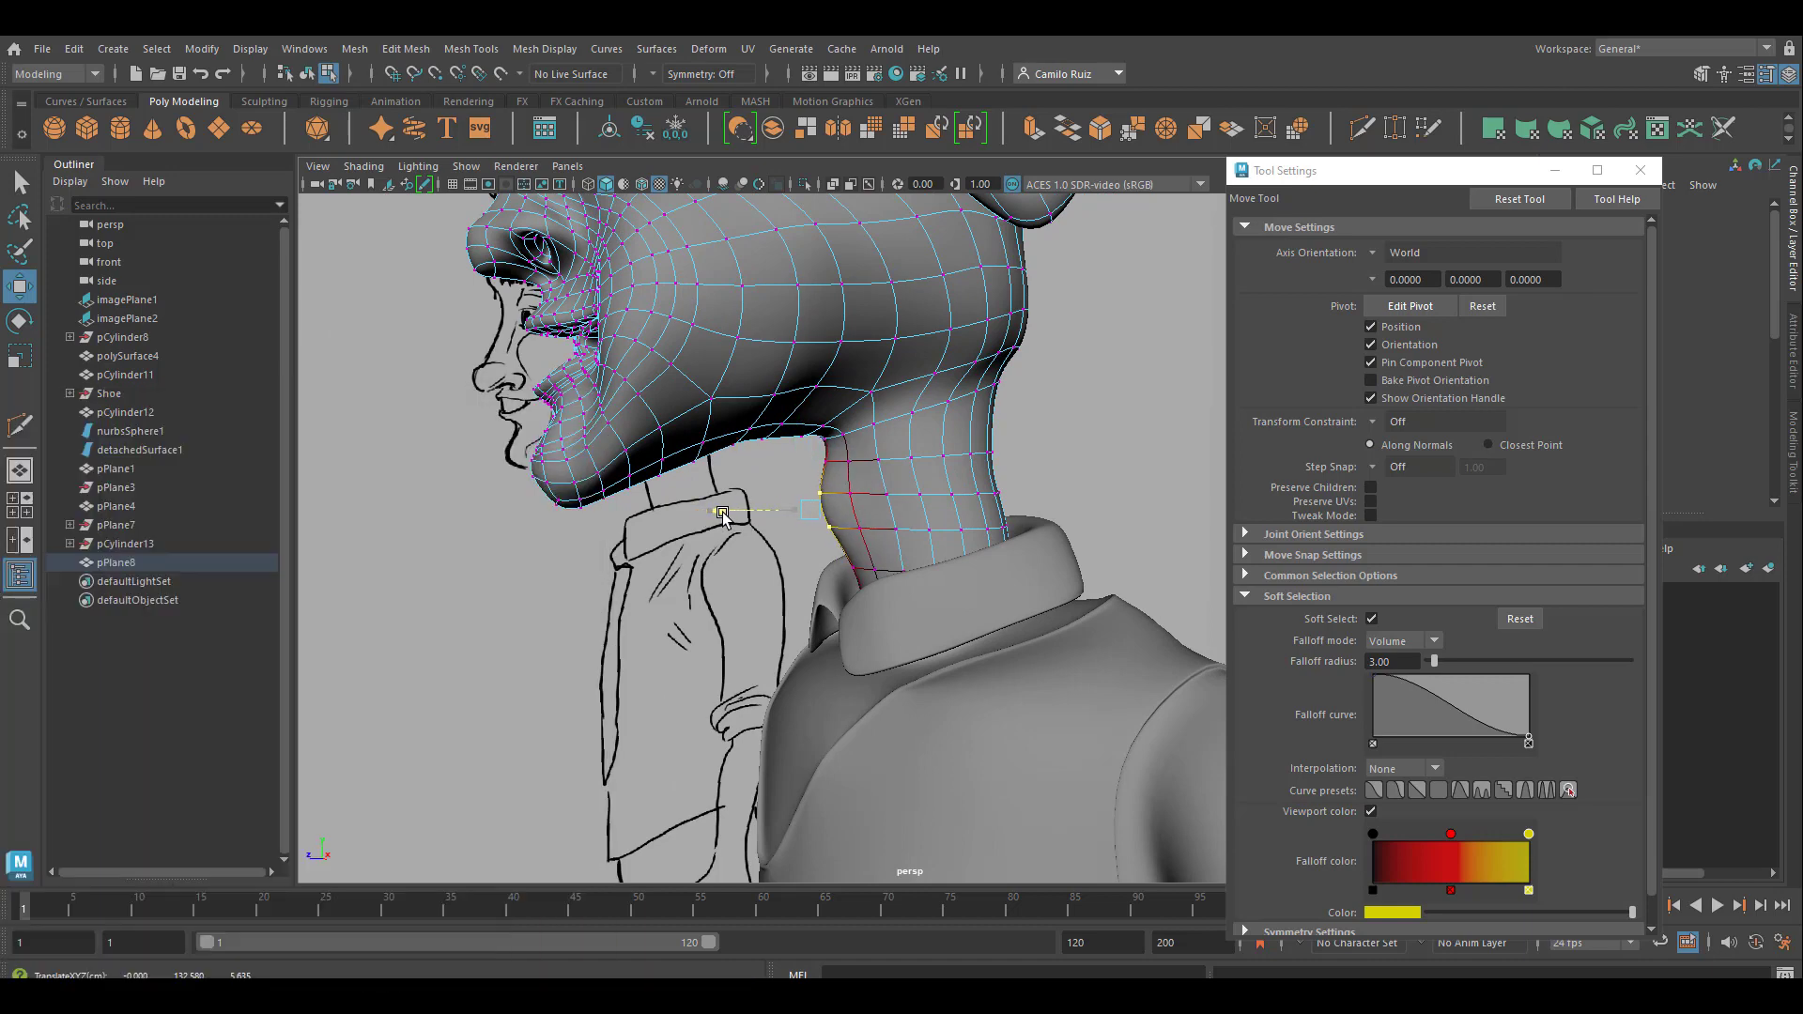
pyautogui.moveTo(818, 431); pyautogui.dragTo(824, 445)
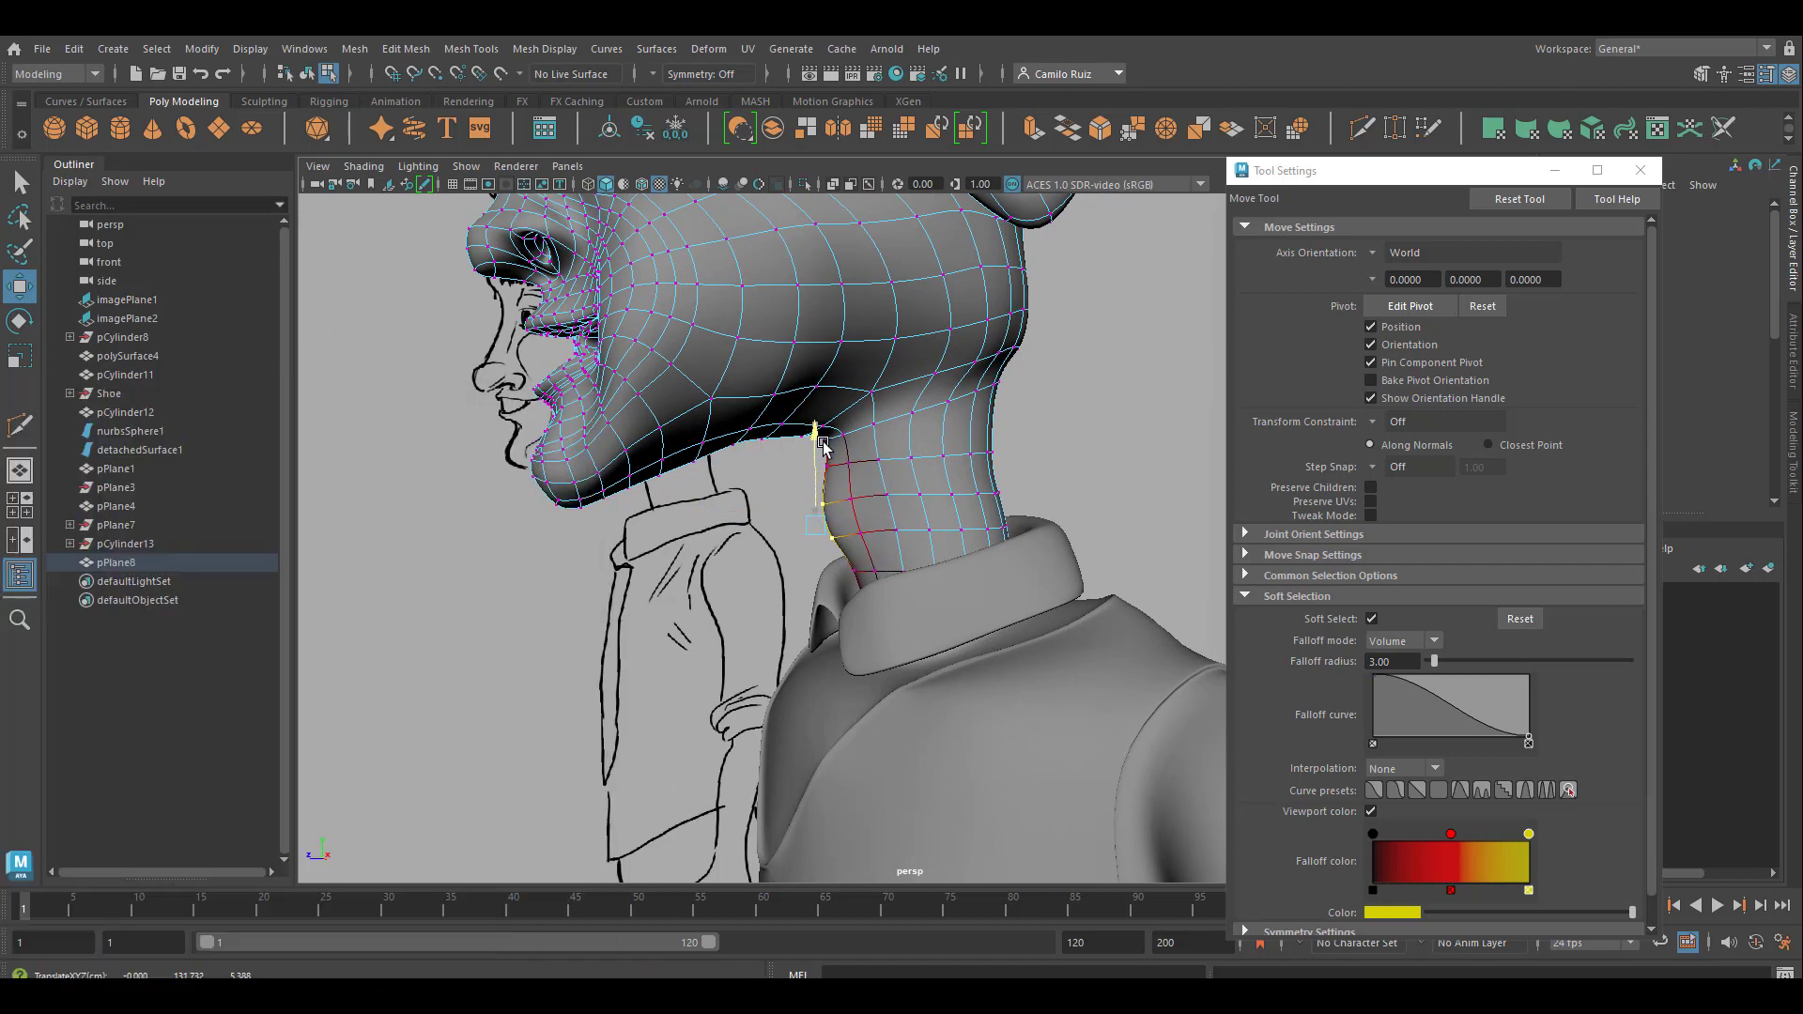
# Reposition vertices on the side of the neck with soft selection to shape a diagonal neck muscle running down toward the collar
pyautogui.keyDown('alt'); pyautogui.moveTo(995, 477); pyautogui.dragTo(1035, 498); pyautogui.keyUp('alt')
pyautogui.scroll(5, 914, 512)
pyautogui.keyDown('alt'); pyautogui.moveTo(914, 520); pyautogui.dragTo(916, 466); pyautogui.keyUp('alt')
pyautogui.click(954, 462)
pyautogui.keyDown('alt'); pyautogui.moveTo(927, 478); pyautogui.dragTo(952, 491); pyautogui.keyUp('alt')
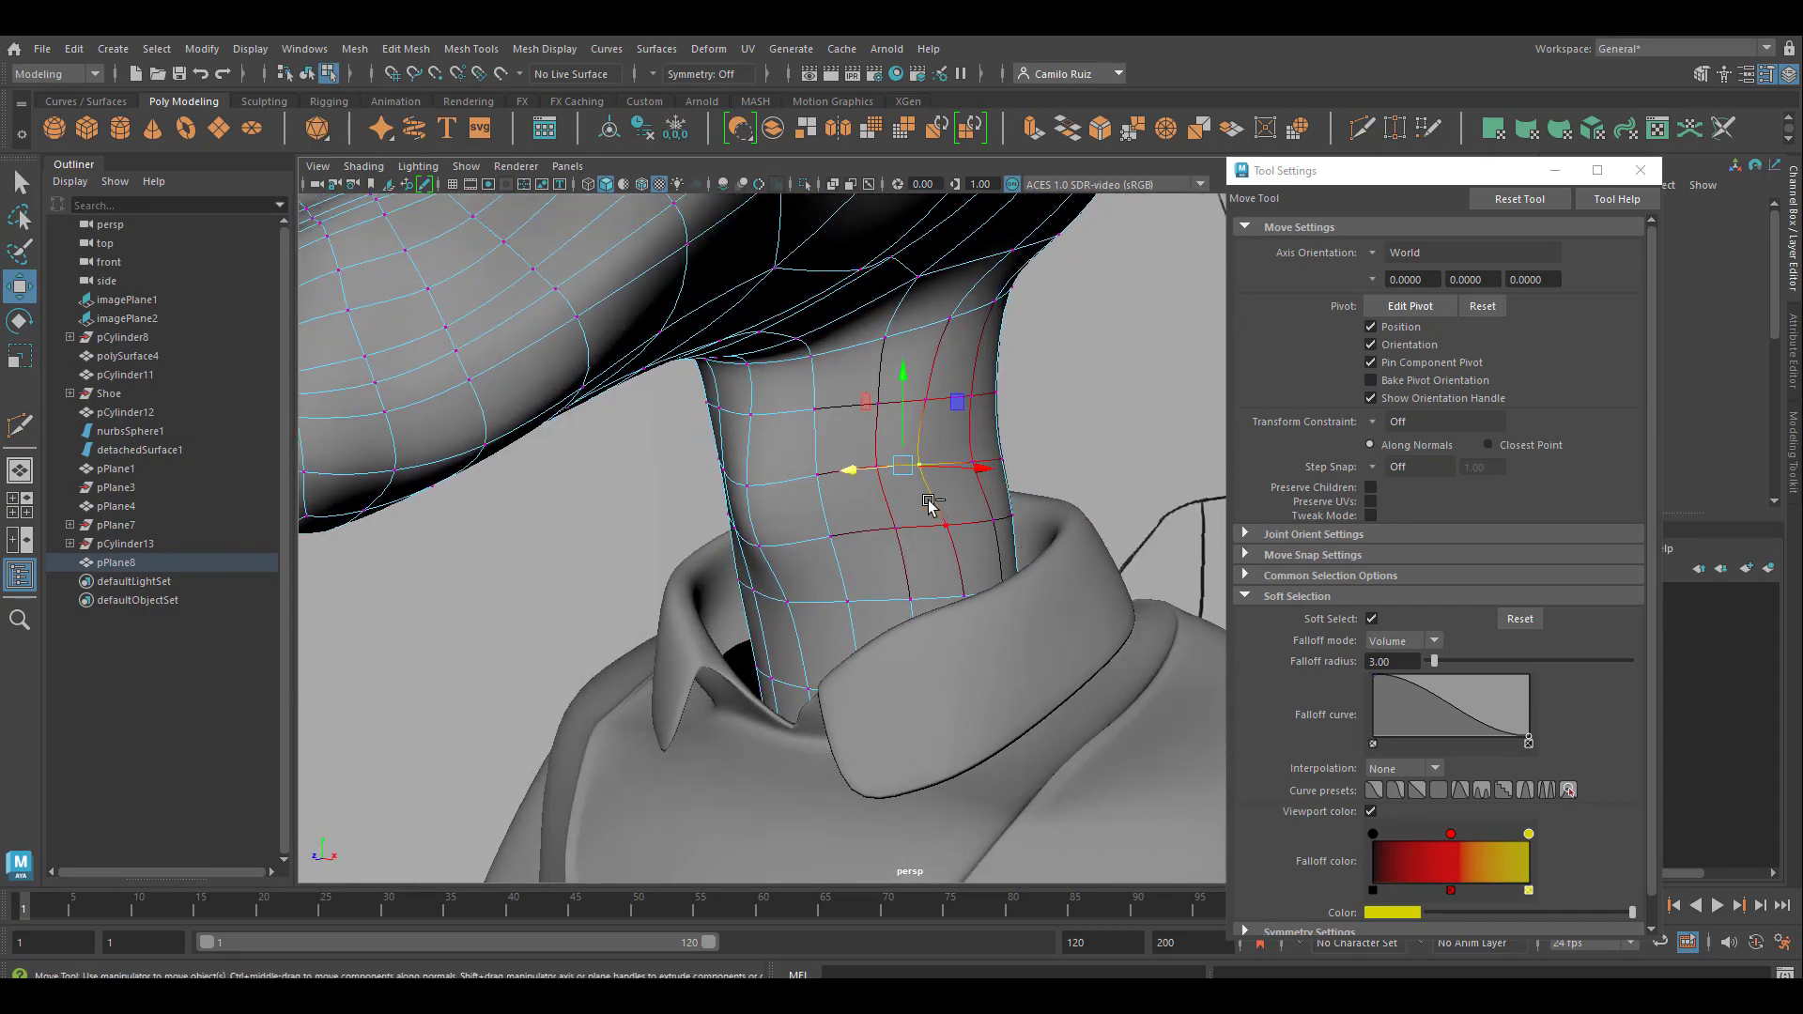
pyautogui.click(903, 517)
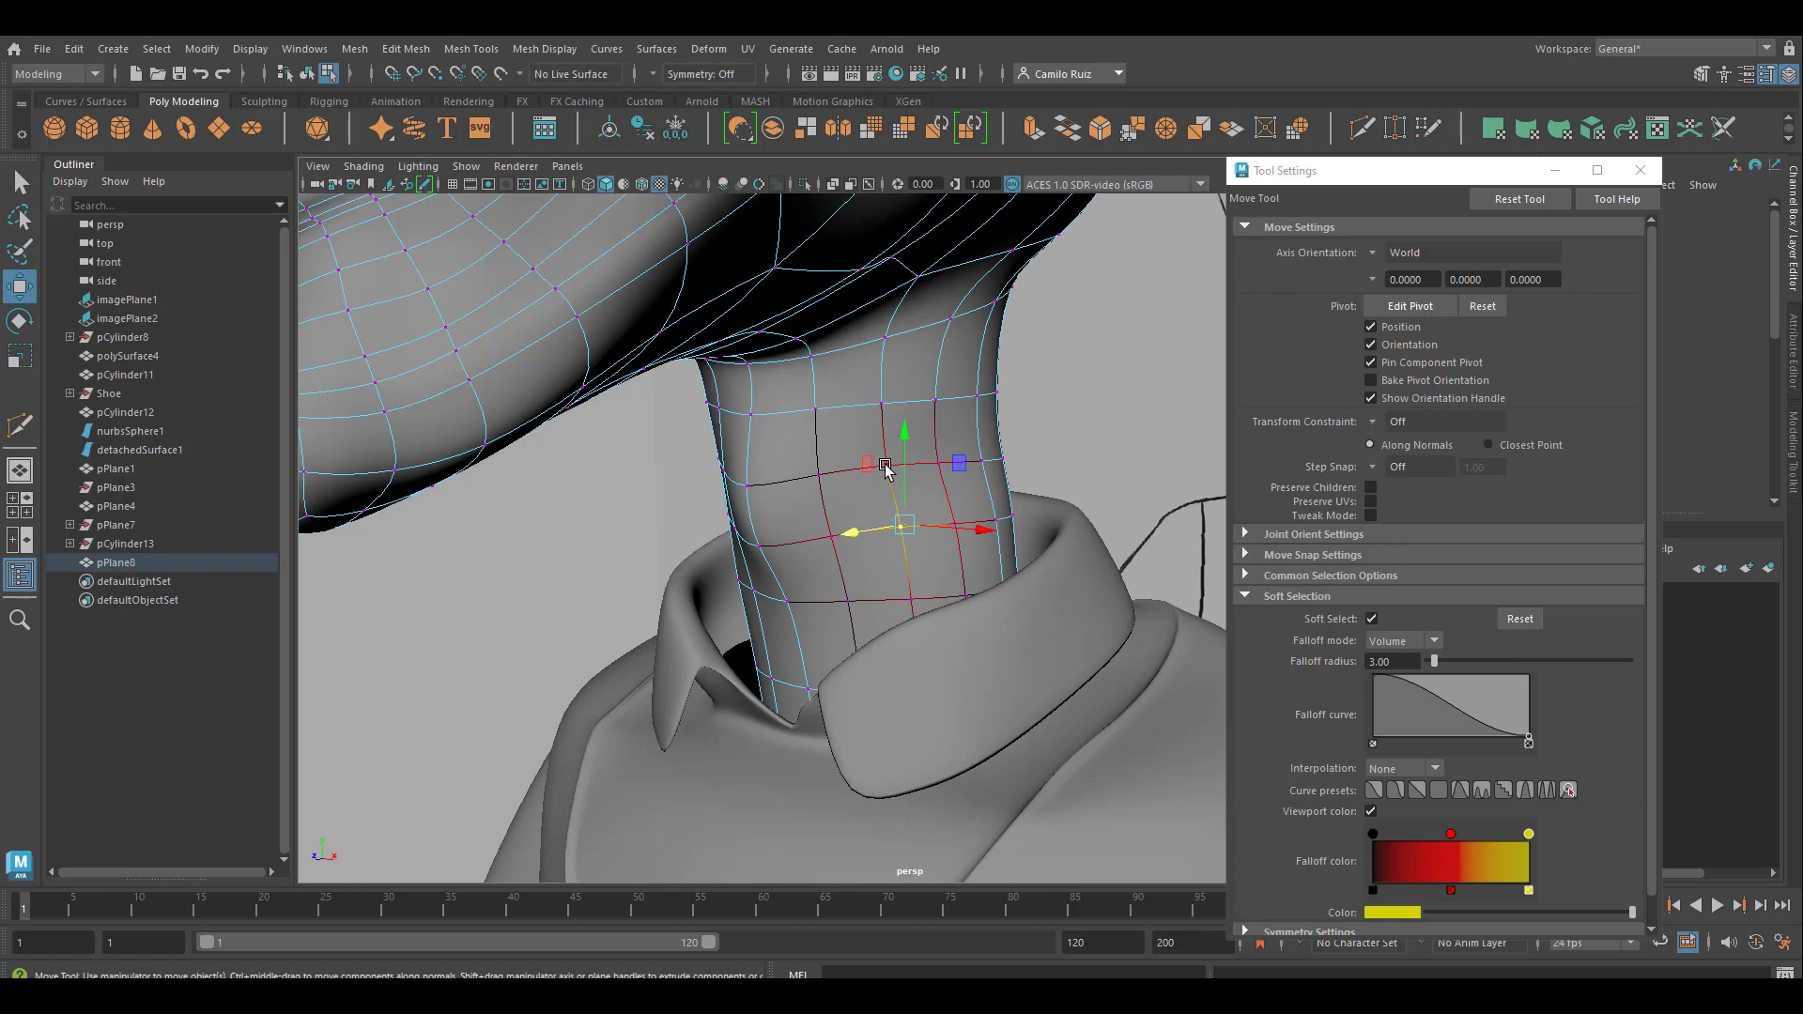
pyautogui.moveTo(899, 490); pyautogui.dragTo(908, 444)
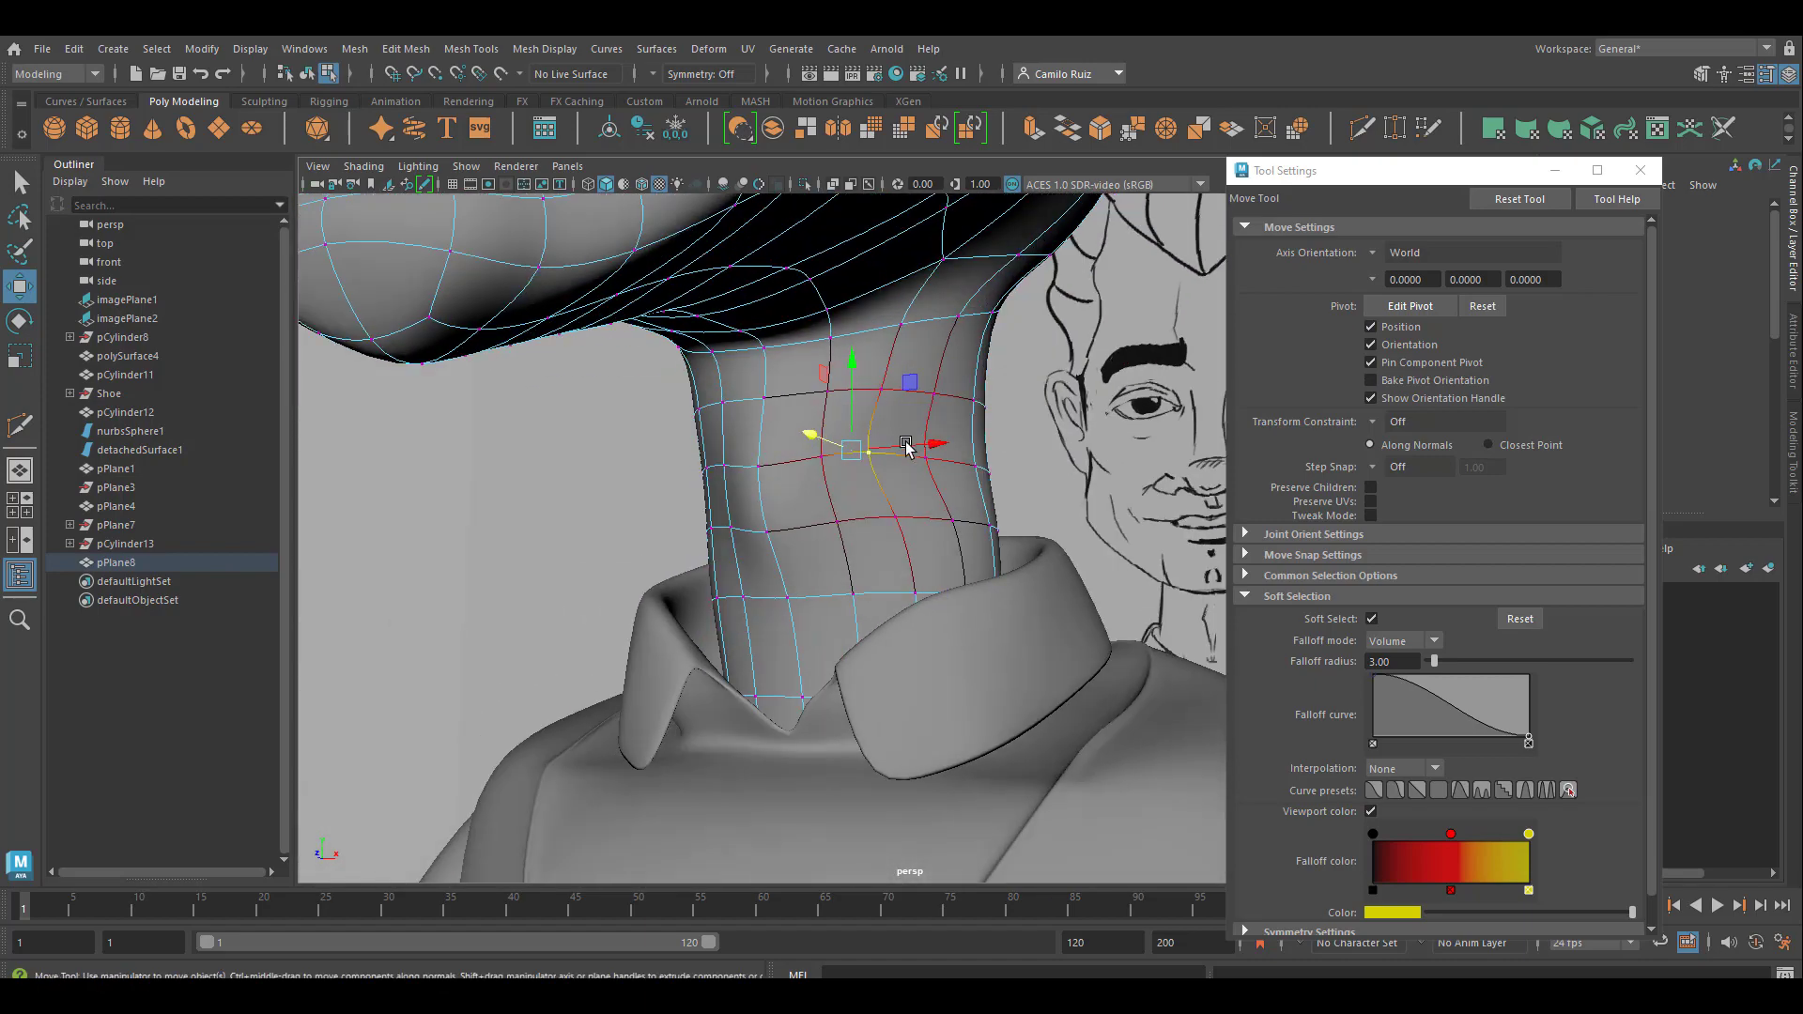
pyautogui.keyDown('alt'); pyautogui.moveTo(909, 444); pyautogui.dragTo(888, 496, button='right'); pyautogui.keyUp('alt')
pyautogui.keyDown('alt'); pyautogui.moveTo(888, 496); pyautogui.dragTo(933, 449); pyautogui.keyUp('alt')
pyautogui.moveTo(926, 374); pyautogui.dragTo(995, 353, button='right')
# Turn off soft selection and delete all faces on the character's right half of the head and neck, selected in the front view
pyautogui.press('space')
pyautogui.press('space')
pyautogui.scroll(-7, 650, 676)
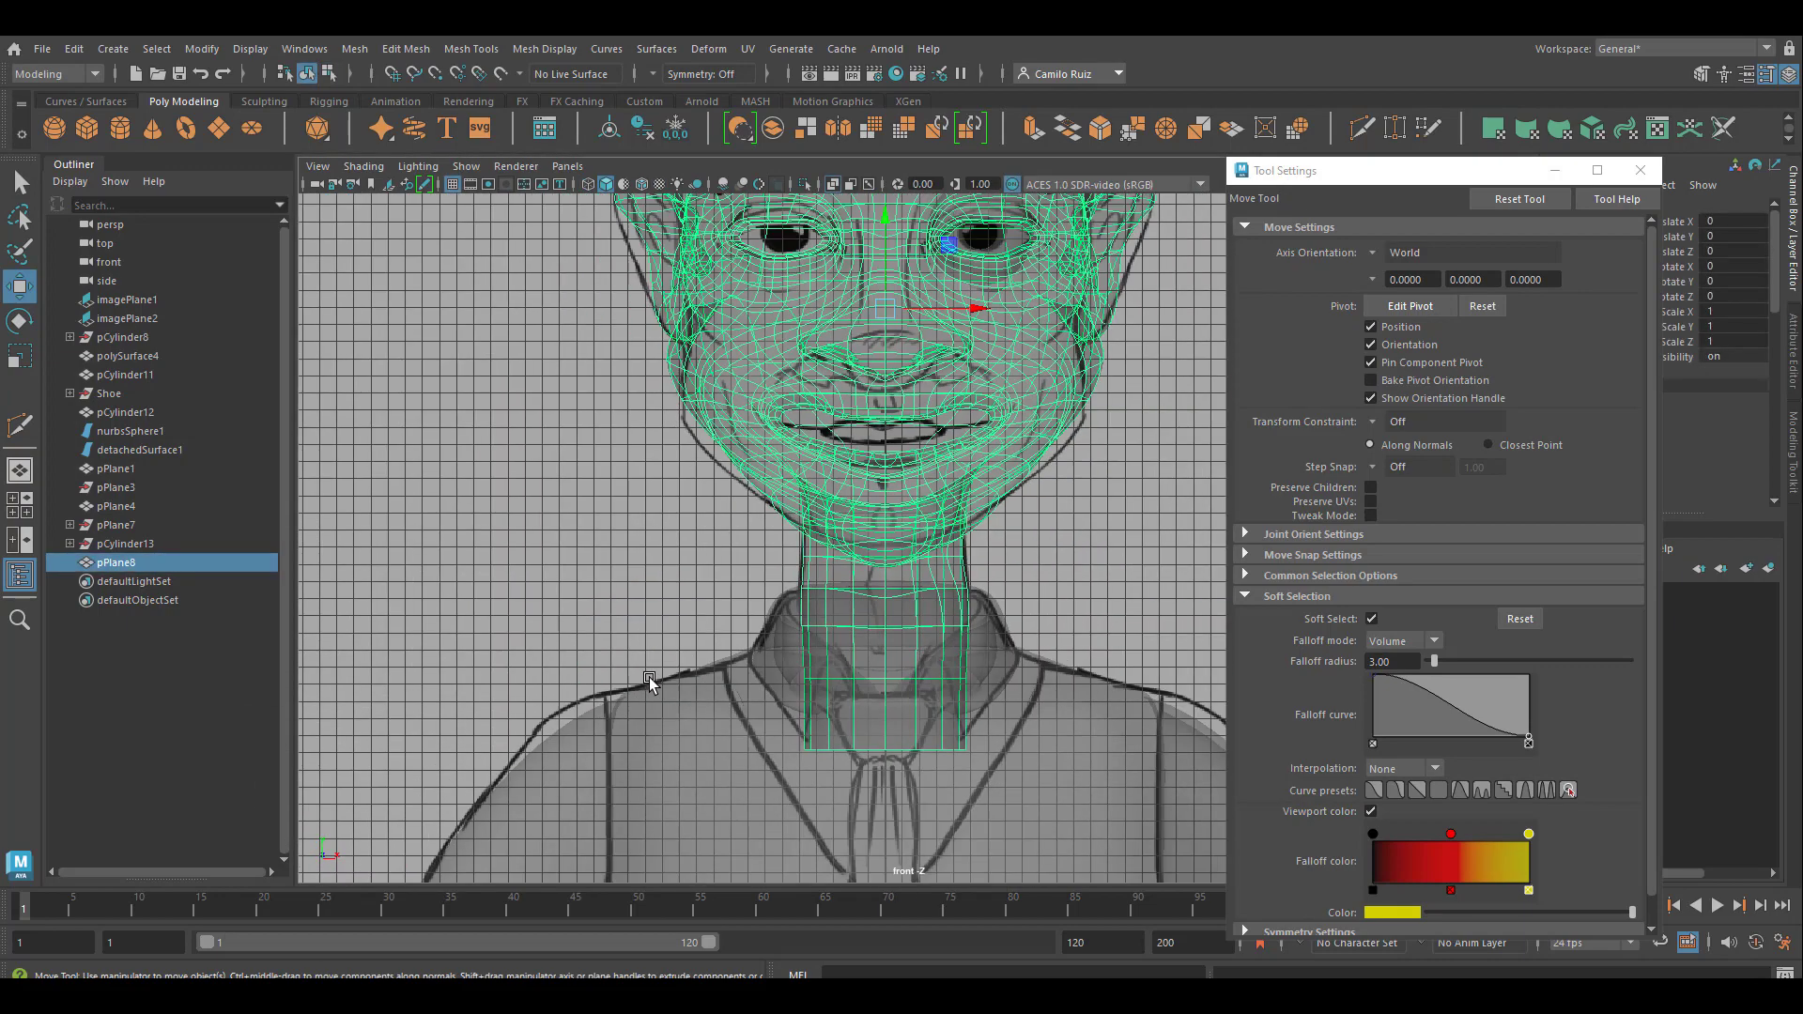
pyautogui.keyDown('alt'); pyautogui.moveTo(719, 638); pyautogui.dragTo(713, 766, button='middle'); pyautogui.keyUp('alt')
pyautogui.moveTo(893, 410); pyautogui.dragTo(889, 472, button='right')
pyautogui.moveTo(728, 277); pyautogui.dragTo(888, 836)
pyautogui.press('b')
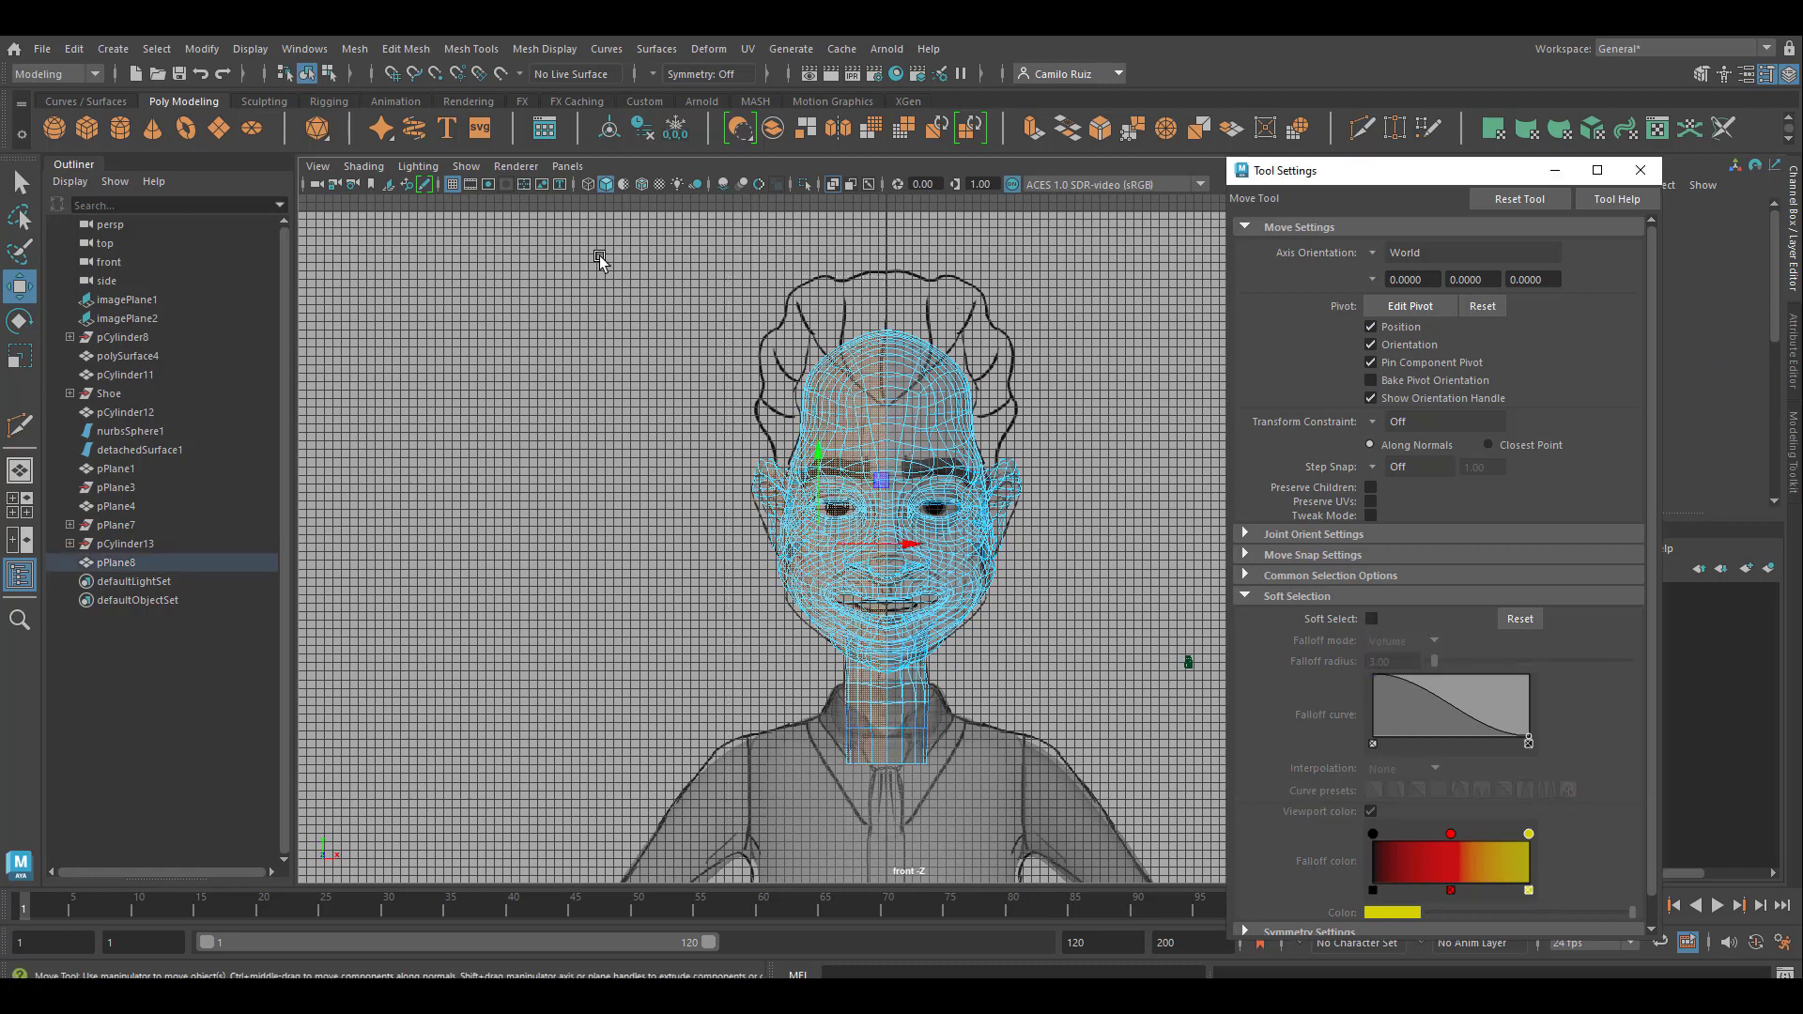
pyautogui.press('Delete')
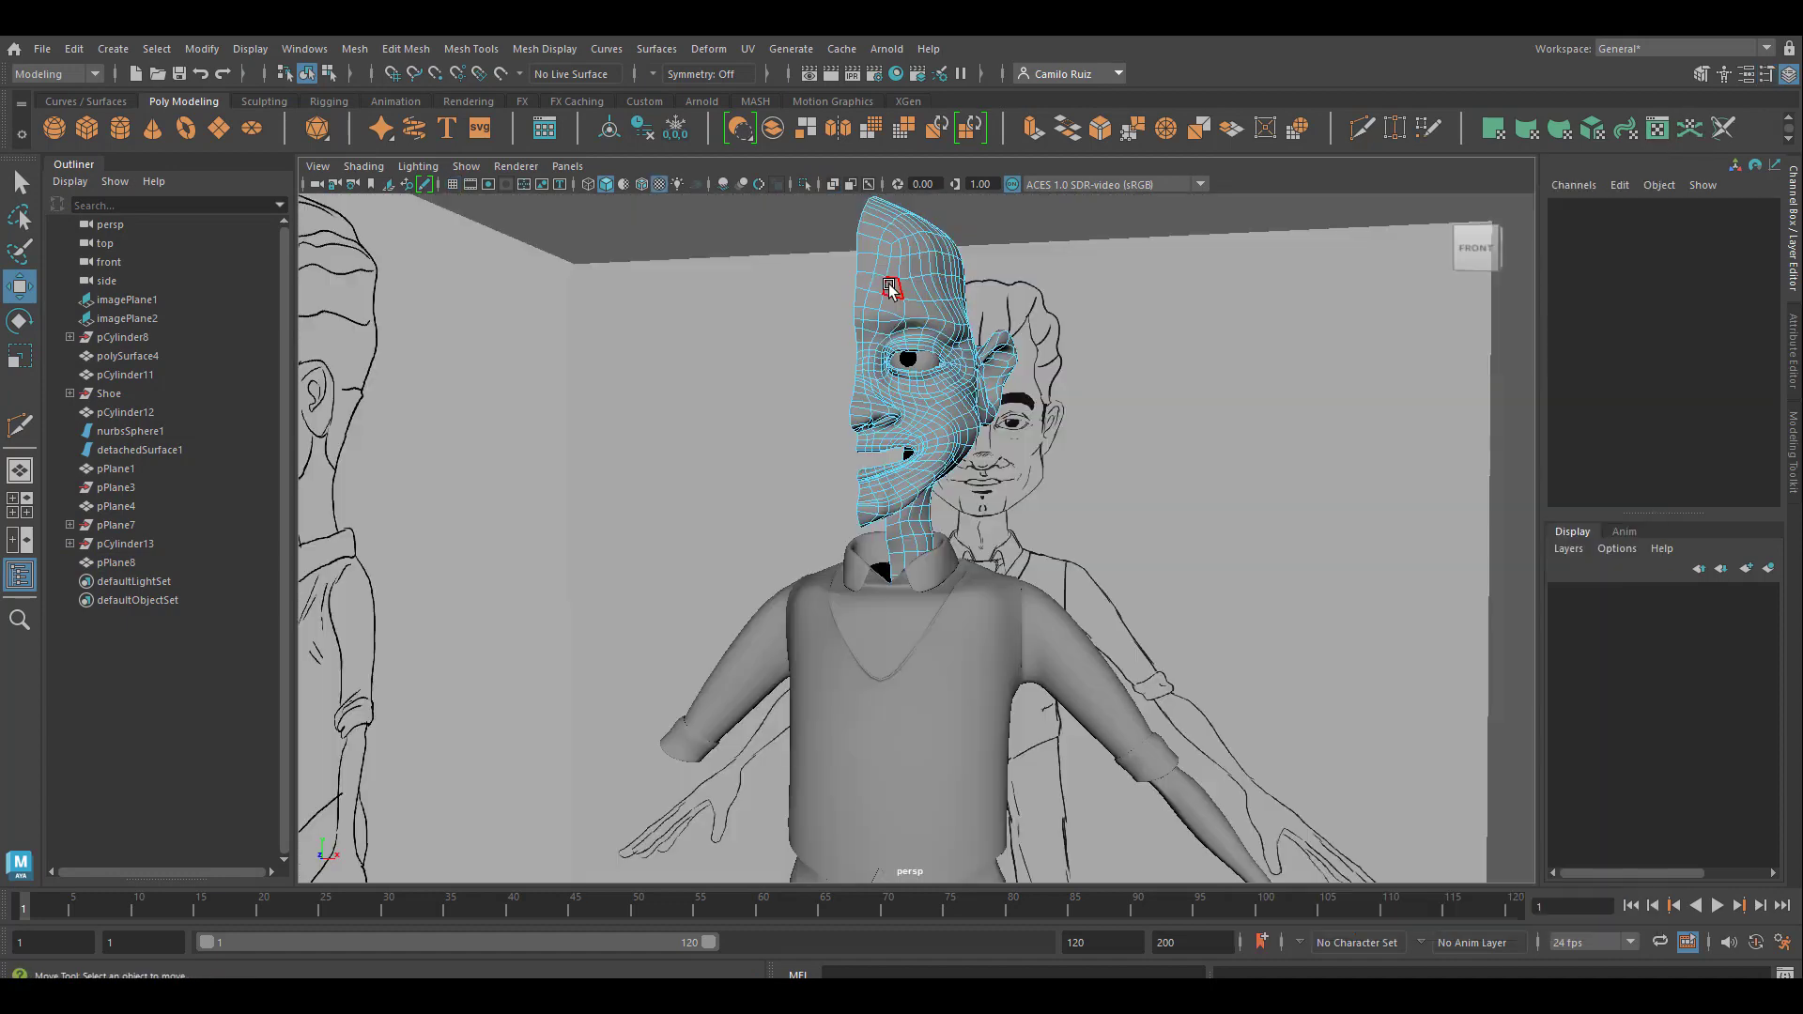
# Mirror the remaining half of the head and neck across the world X axis in the negative direction, with the border merged
pyautogui.moveTo(882, 347); pyautogui.dragTo(953, 258, button='right')
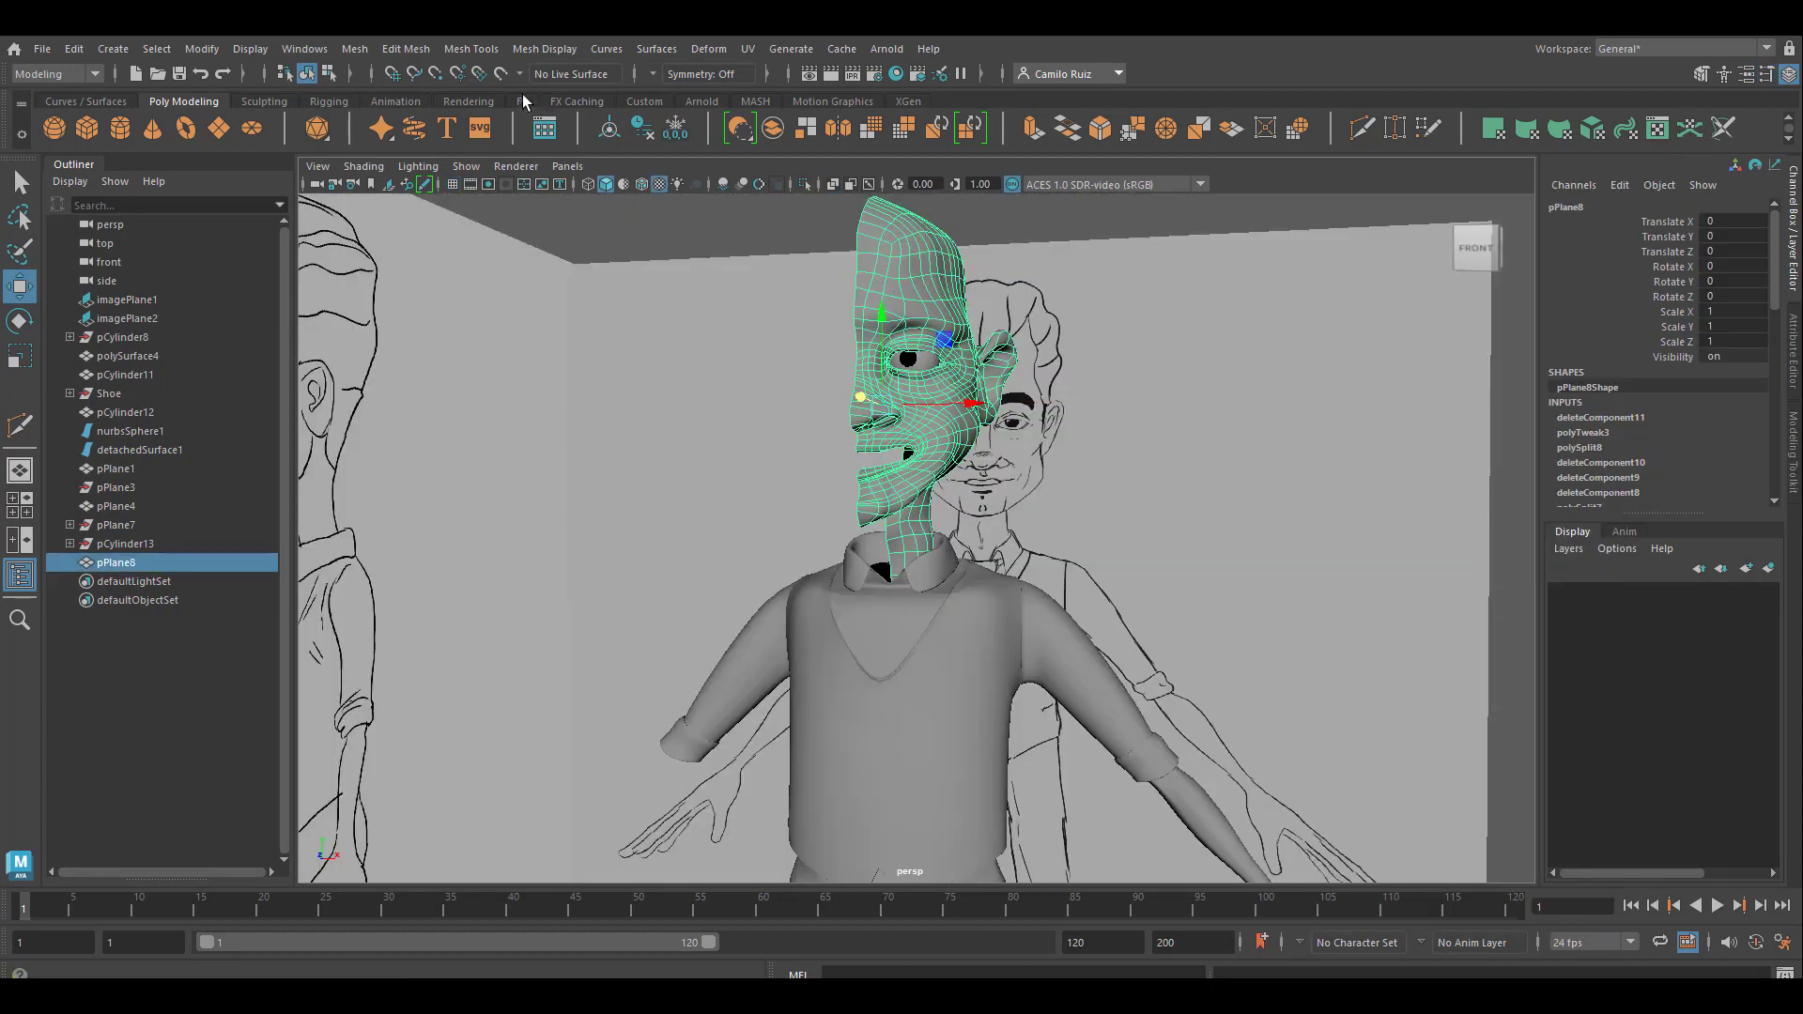
pyautogui.keyDown('alt'); pyautogui.moveTo(612, 230); pyautogui.dragTo(805, 294); pyautogui.keyUp('alt')
pyautogui.keyDown('alt'); pyautogui.moveTo(805, 289); pyautogui.dragTo(817, 405, button='right'); pyautogui.keyUp('alt')
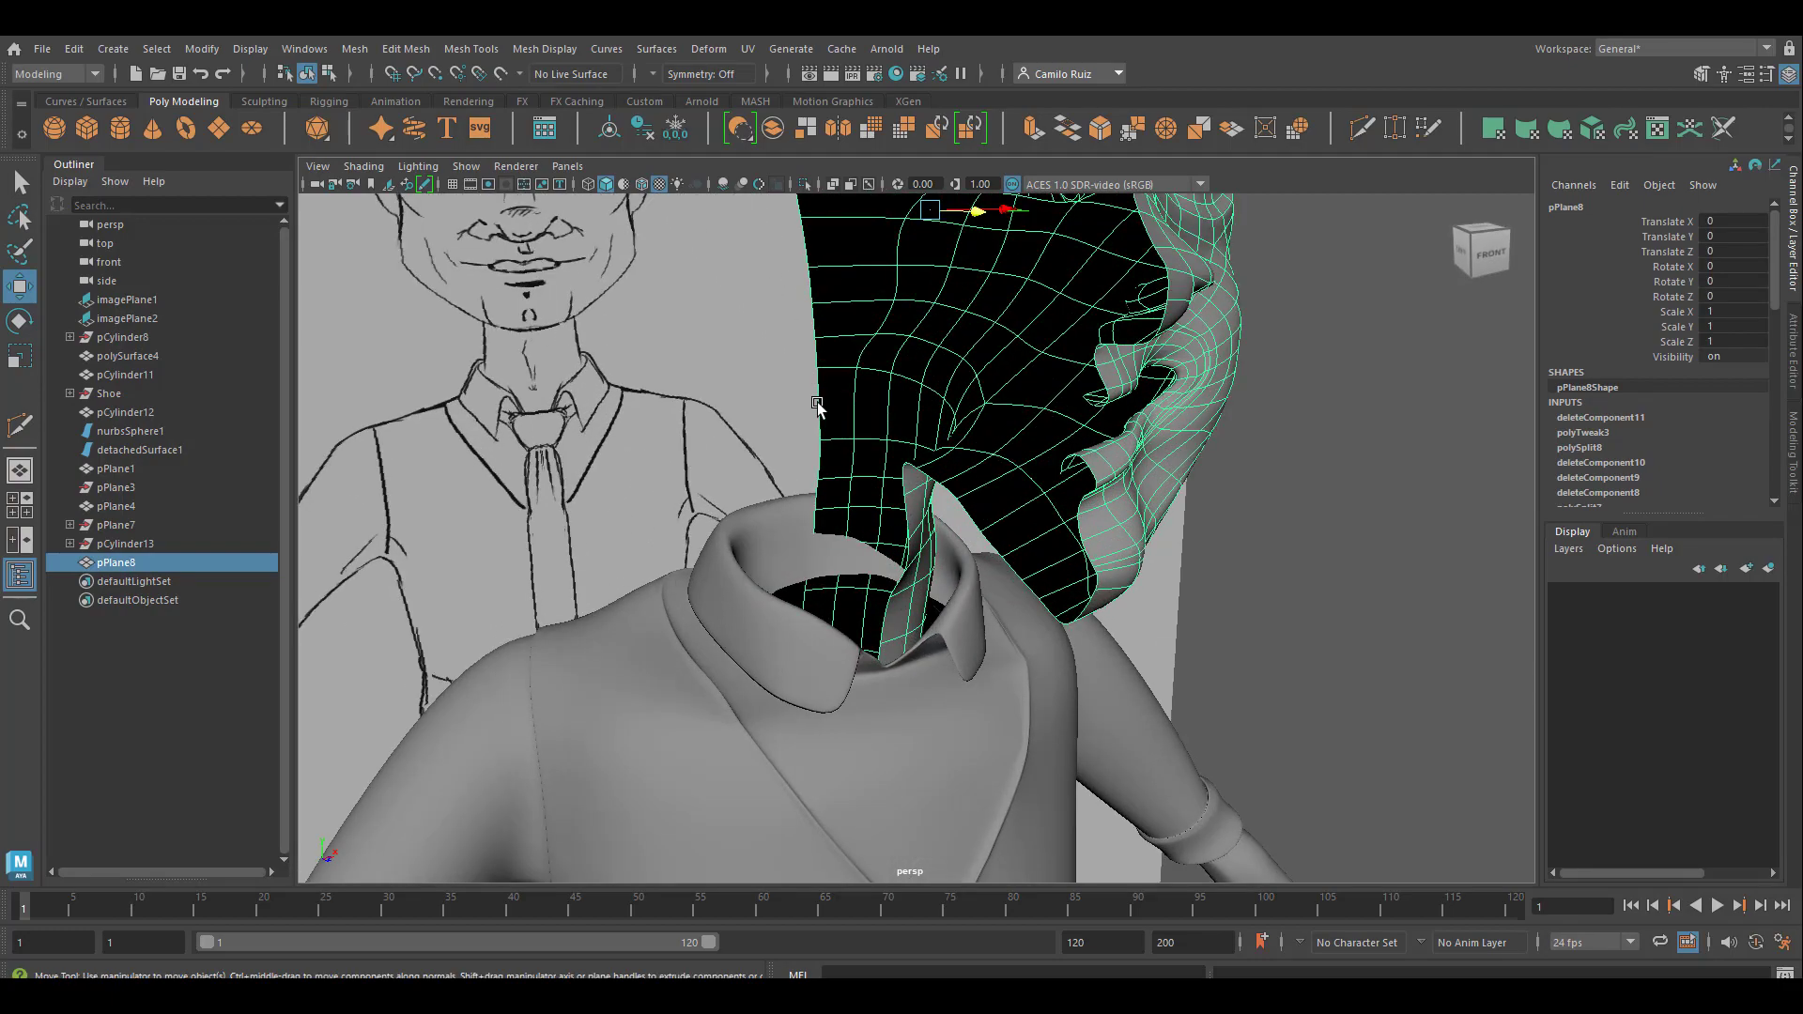
pyautogui.keyDown('alt'); pyautogui.moveTo(816, 406); pyautogui.dragTo(724, 382); pyautogui.keyUp('alt')
pyautogui.keyDown('alt'); pyautogui.moveTo(724, 382); pyautogui.dragTo(771, 538, button='right'); pyautogui.keyUp('alt')
pyautogui.keyDown('alt'); pyautogui.moveTo(819, 547); pyautogui.dragTo(787, 528); pyautogui.keyUp('alt')
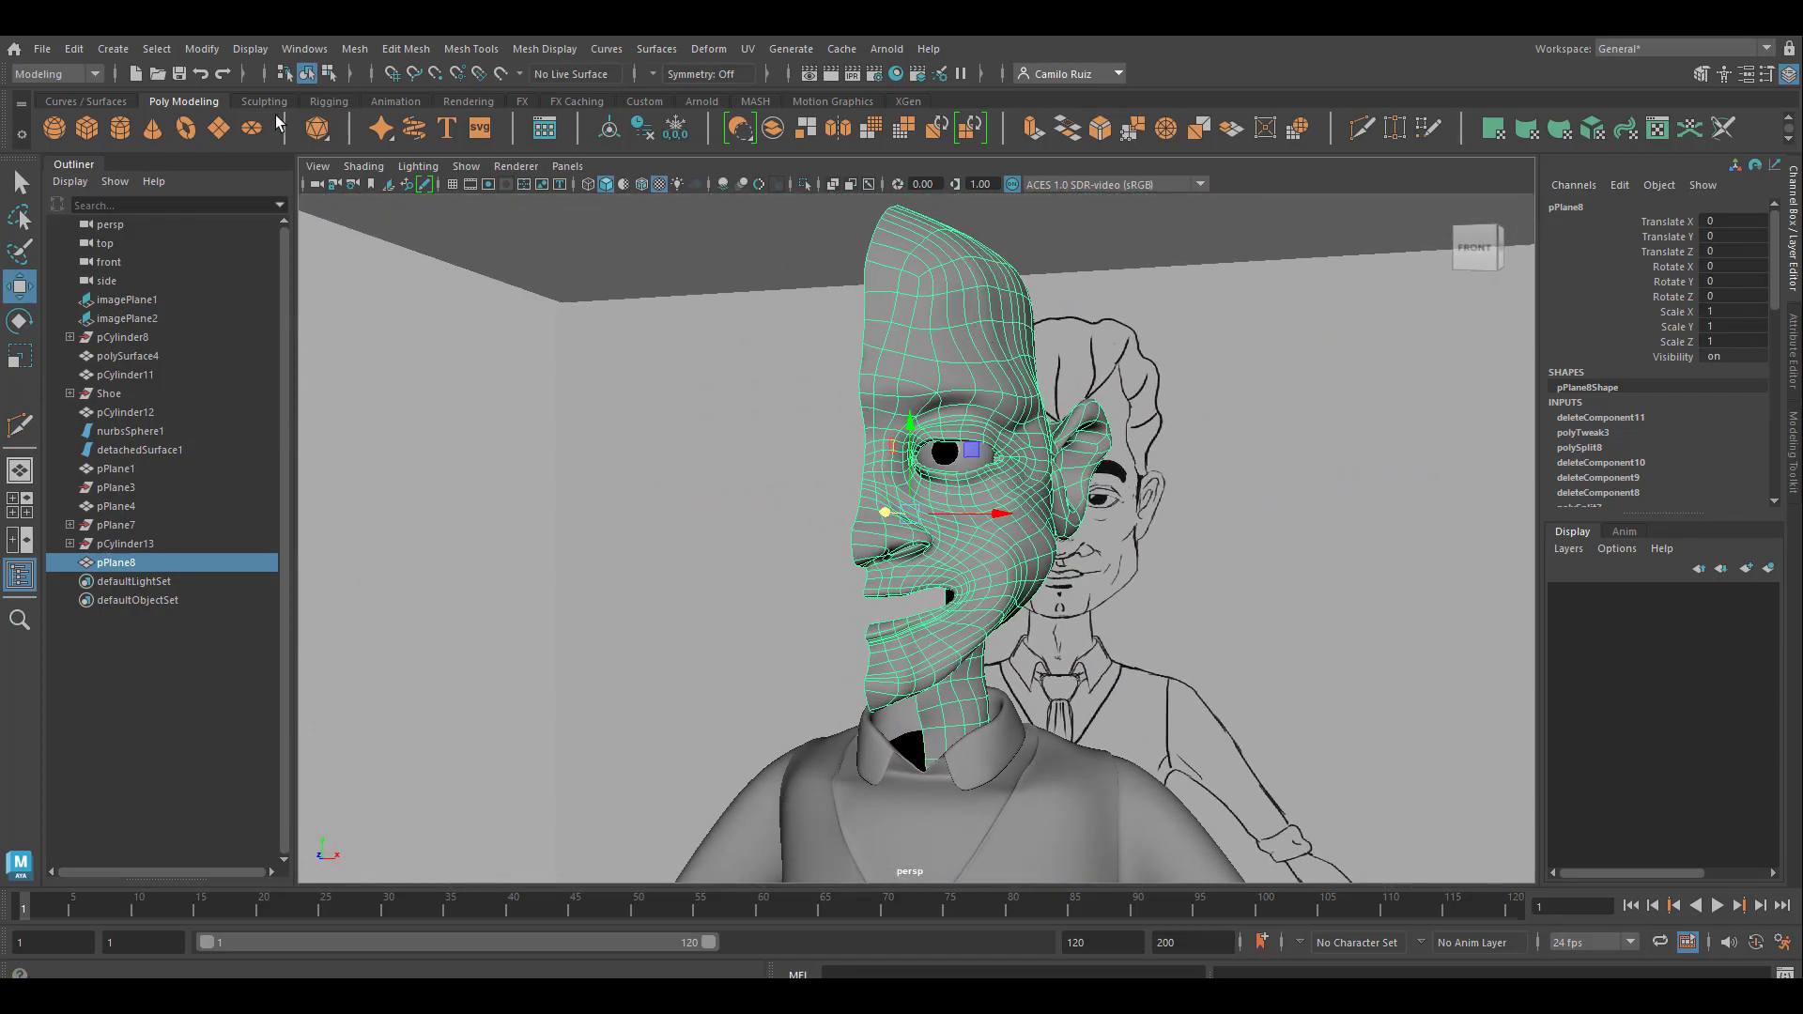
pyautogui.click(359, 55)
pyautogui.click(494, 346)
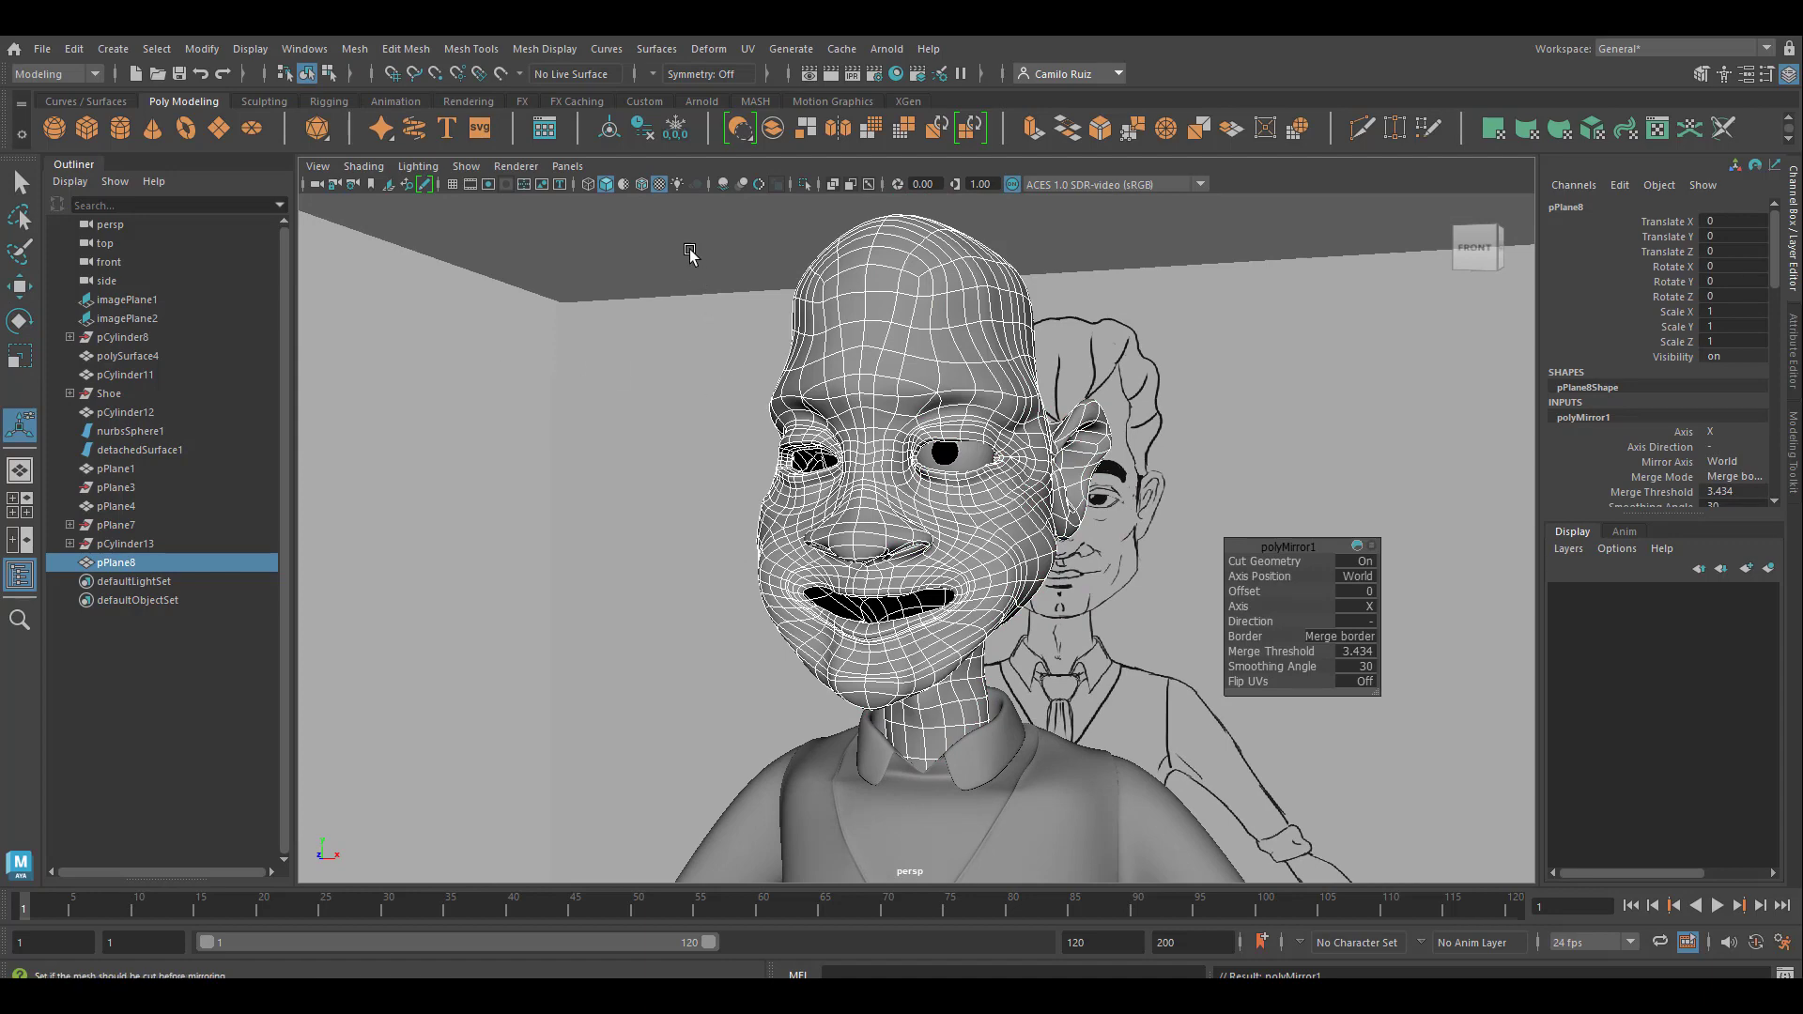
# Examine the mirrored head and neck from several angles, both deselected and selected, to check the throat and neck shape
pyautogui.click(778, 341)
pyautogui.moveTo(811, 340)
pyautogui.keyDown('alt'); pyautogui.mouseDown()
pyautogui.moveTo(720, 333)
pyautogui.moveTo(819, 512)
pyautogui.mouseUp(); pyautogui.keyUp('alt')
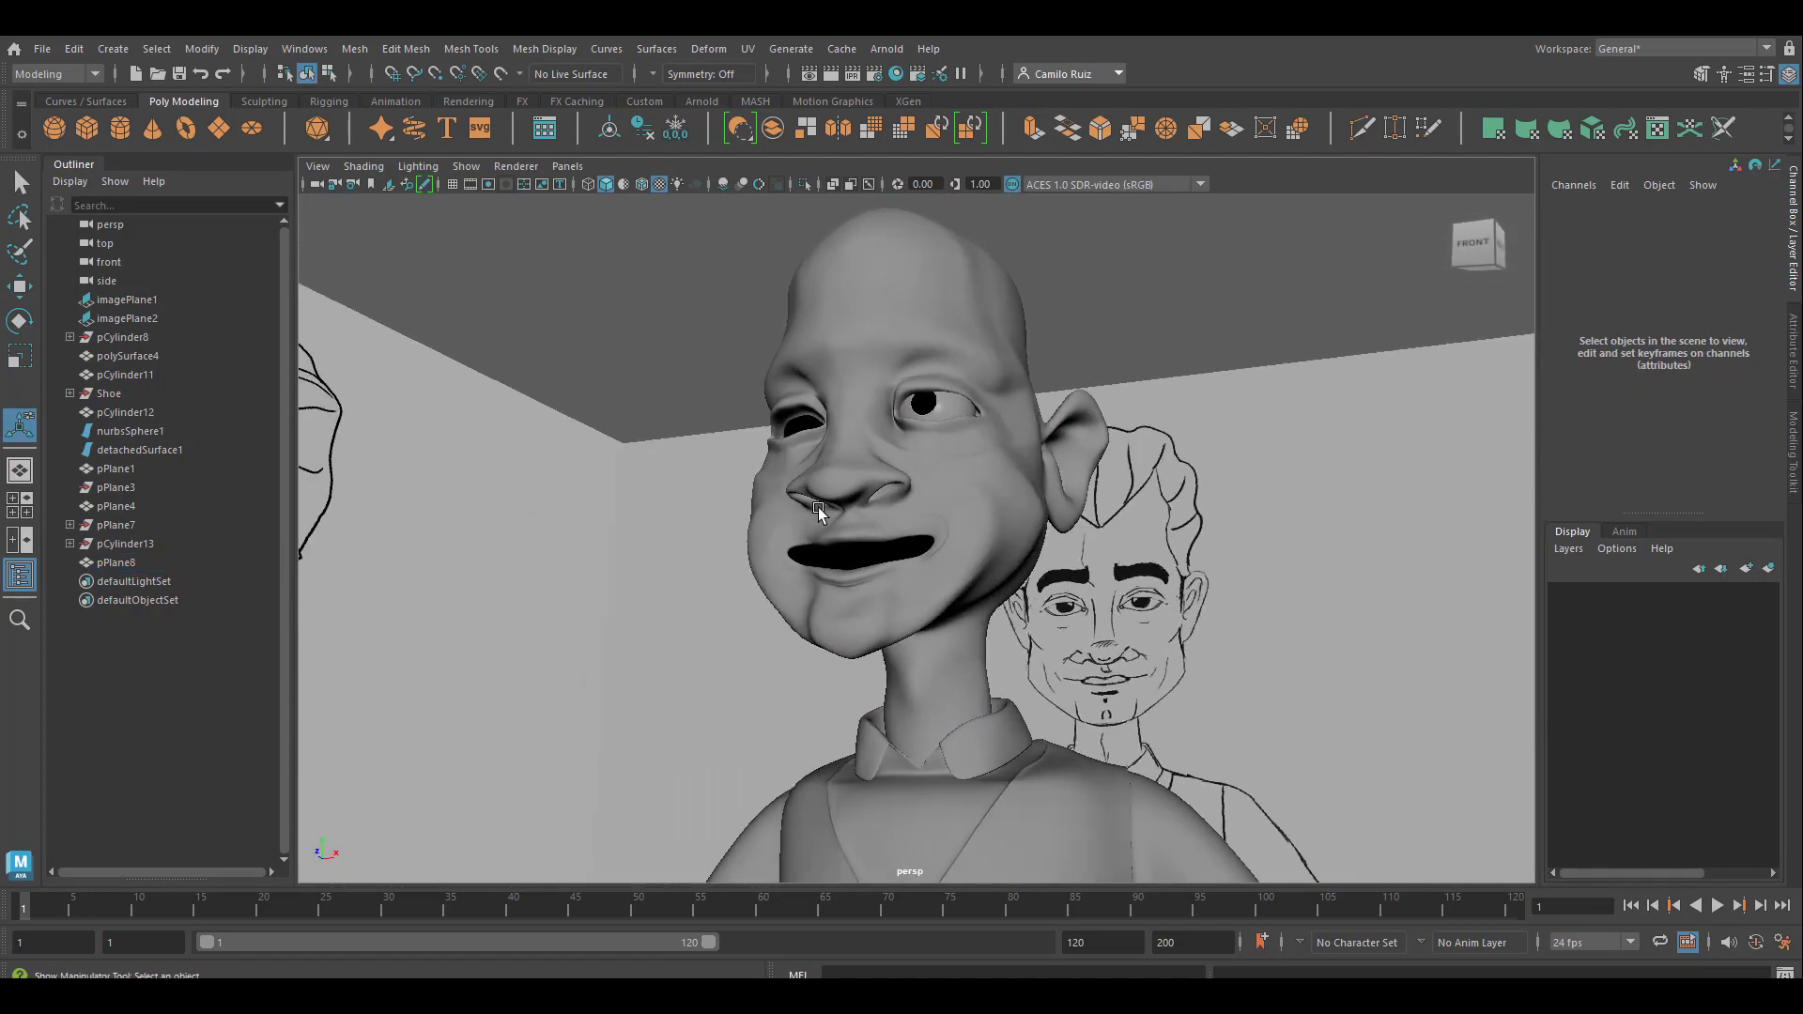
pyautogui.keyDown('alt'); pyautogui.moveTo(937, 686); pyautogui.dragTo(843, 560, button='middle'); pyautogui.keyUp('alt')
pyautogui.click(843, 560)
pyautogui.moveTo(843, 560)
pyautogui.keyDown('alt'); pyautogui.mouseDown()
pyautogui.moveTo(740, 552)
pyautogui.moveTo(957, 527)
pyautogui.moveTo(785, 611)
pyautogui.moveTo(757, 599)
pyautogui.moveTo(841, 692)
pyautogui.moveTo(932, 650)
pyautogui.moveTo(809, 590)
pyautogui.mouseUp(); pyautogui.keyUp('alt')
pyautogui.scroll(3, 808, 624)
pyautogui.keyDown('alt'); pyautogui.moveTo(880, 422); pyautogui.dragTo(828, 549); pyautogui.keyUp('alt')
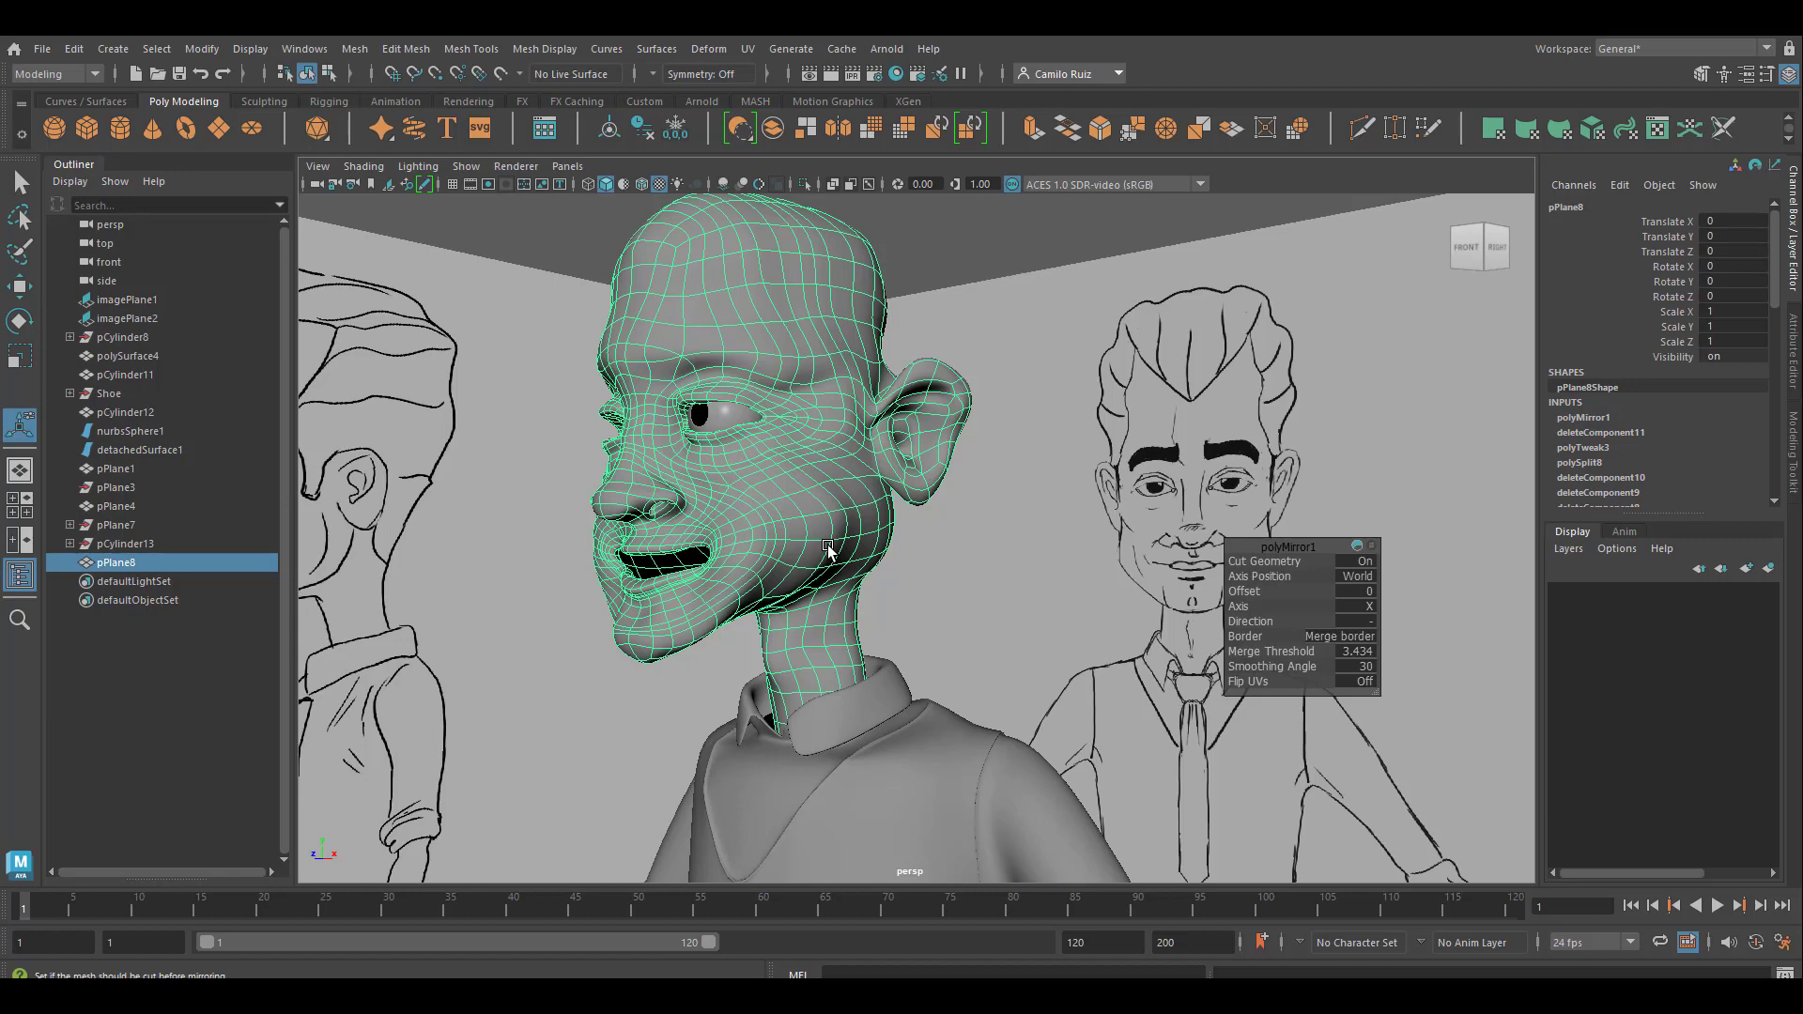